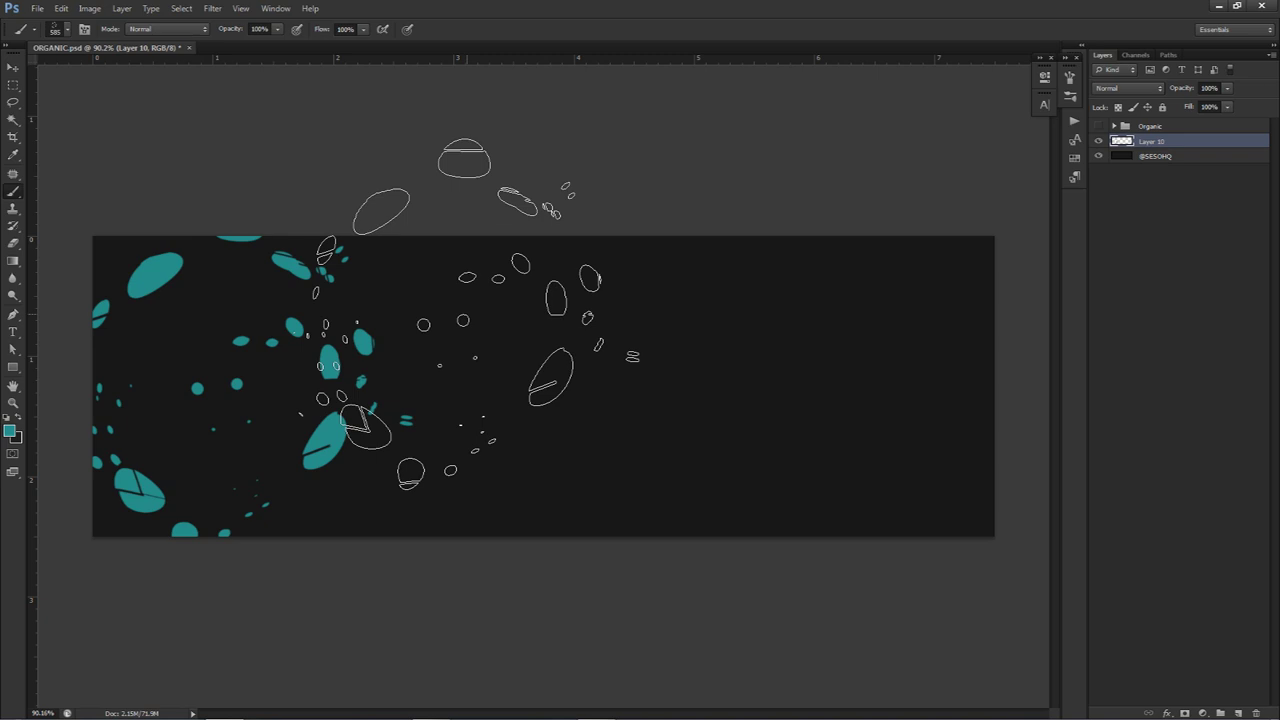
left_click(16, 102)
left_click(14, 86)
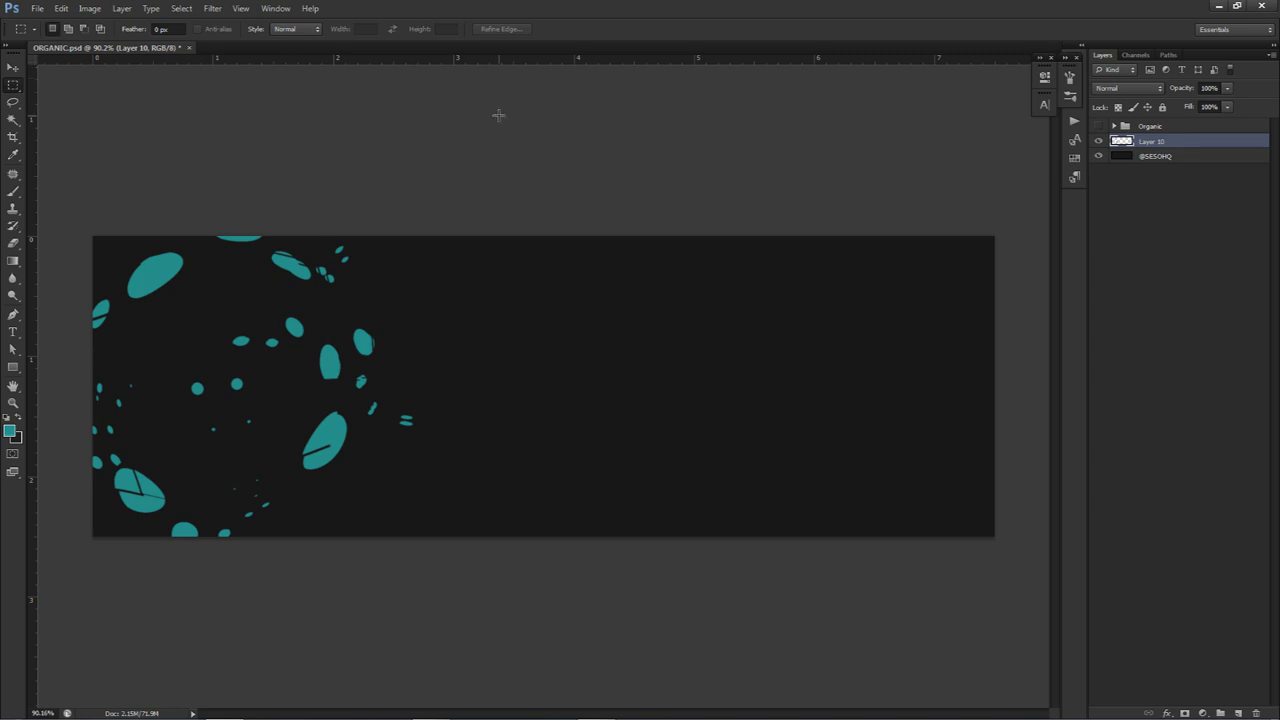
key("b")
mouse_move(480, 378)
left_mouse_down()
mouse_move(732, 385)
mouse_move(991, 359)
mouse_move(1059, 377)
mouse_move(974, 372)
mouse_move(1160, 420)
mouse_move(1173, 471)
mouse_move(1150, 473)
mouse_move(1123, 316)
left_mouse_up()
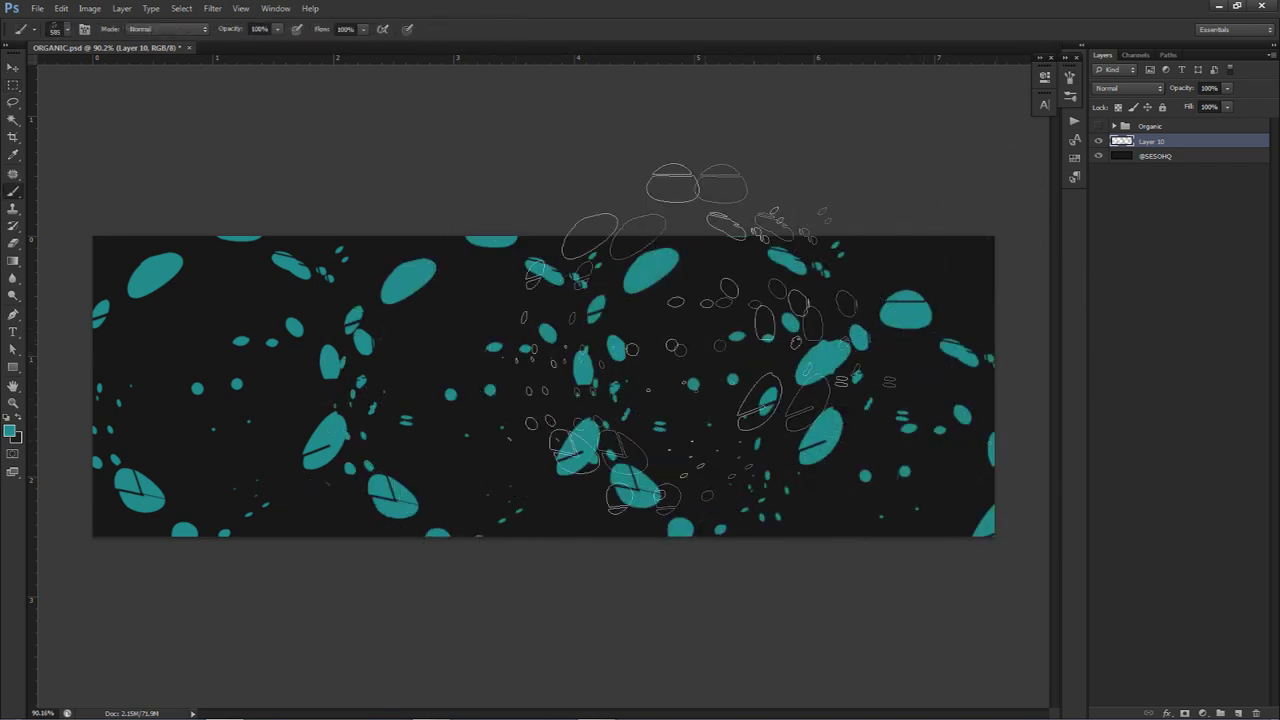
key("ctrl+z")
key("ctrl+alt+z")
Stamp the teal scattered-shapes brush across the full width of the banner on Layer 10 with a brush size of 754 px
left_click_drag(303, 386, 450, 386)
left_click(295, 377)
left_click(735, 416)
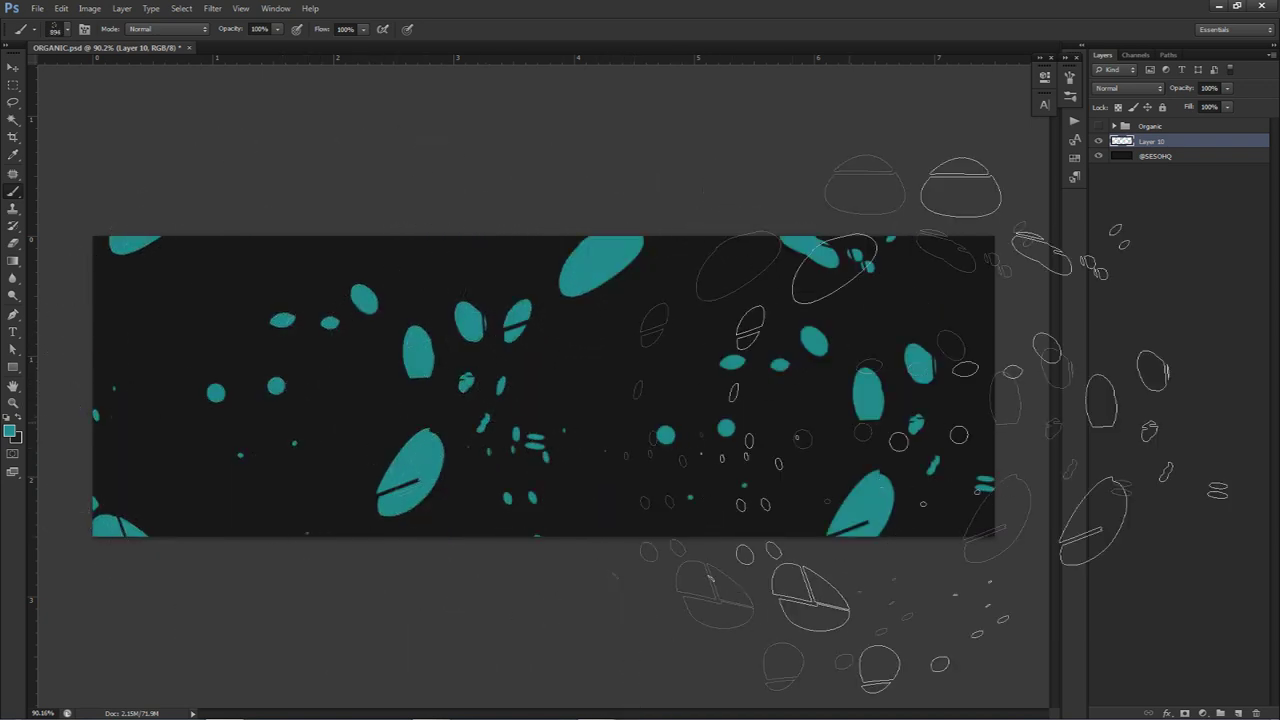
key("ctrl+alt+z")
key("ctrl+alt+z")
mouse_move(408, 381)
left_mouse_down()
mouse_move(271, 360)
mouse_move(441, 364)
mouse_move(570, 393)
mouse_move(892, 364)
mouse_move(912, 404)
mouse_move(983, 421)
mouse_move(932, 484)
mouse_move(886, 461)
mouse_move(679, 448)
mouse_move(612, 350)
mouse_move(825, 285)
left_mouse_up()
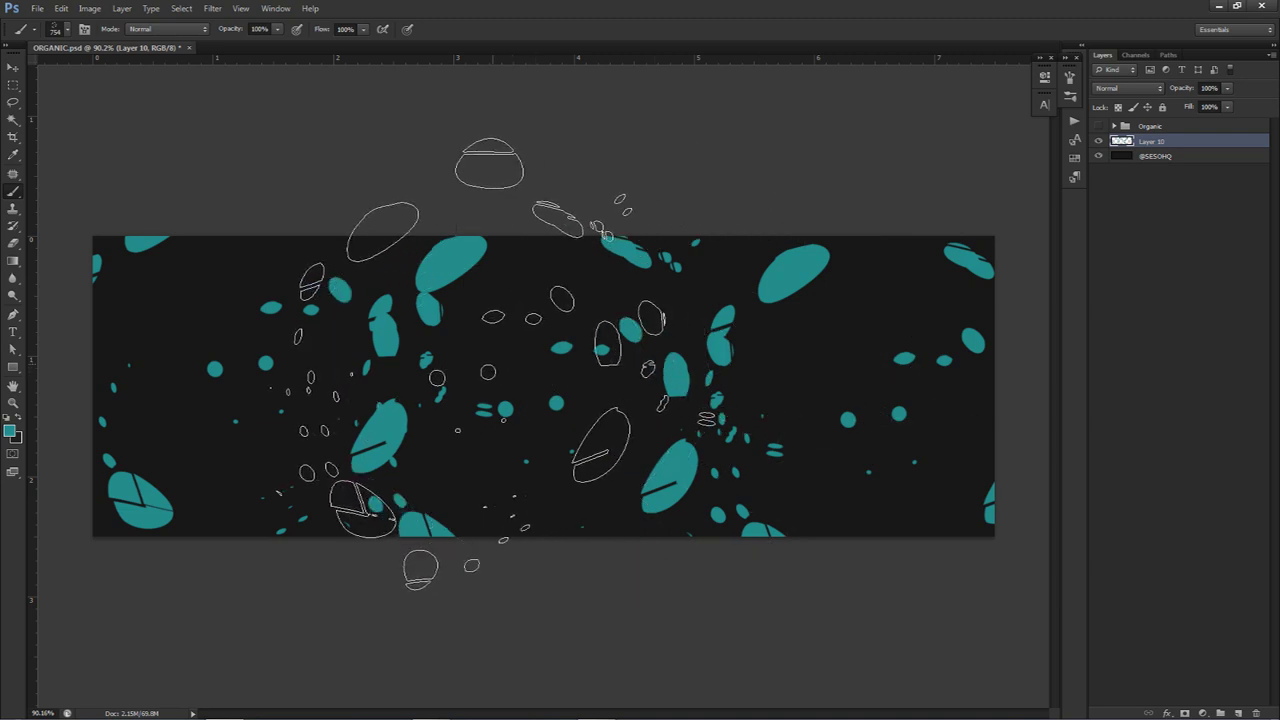
Try a Motion Blur on Layer 10 with an angle of 0° and a distance of 550 pixels
left_click(210, 8)
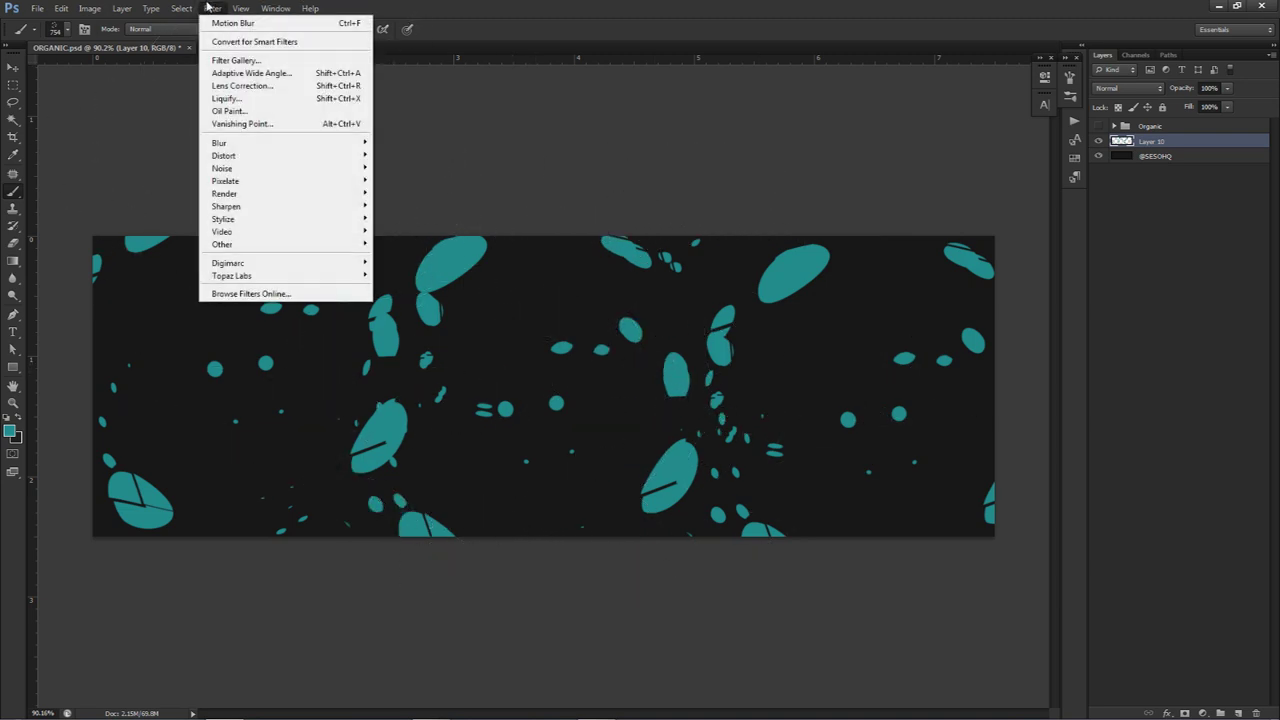
mouse_move(222, 143)
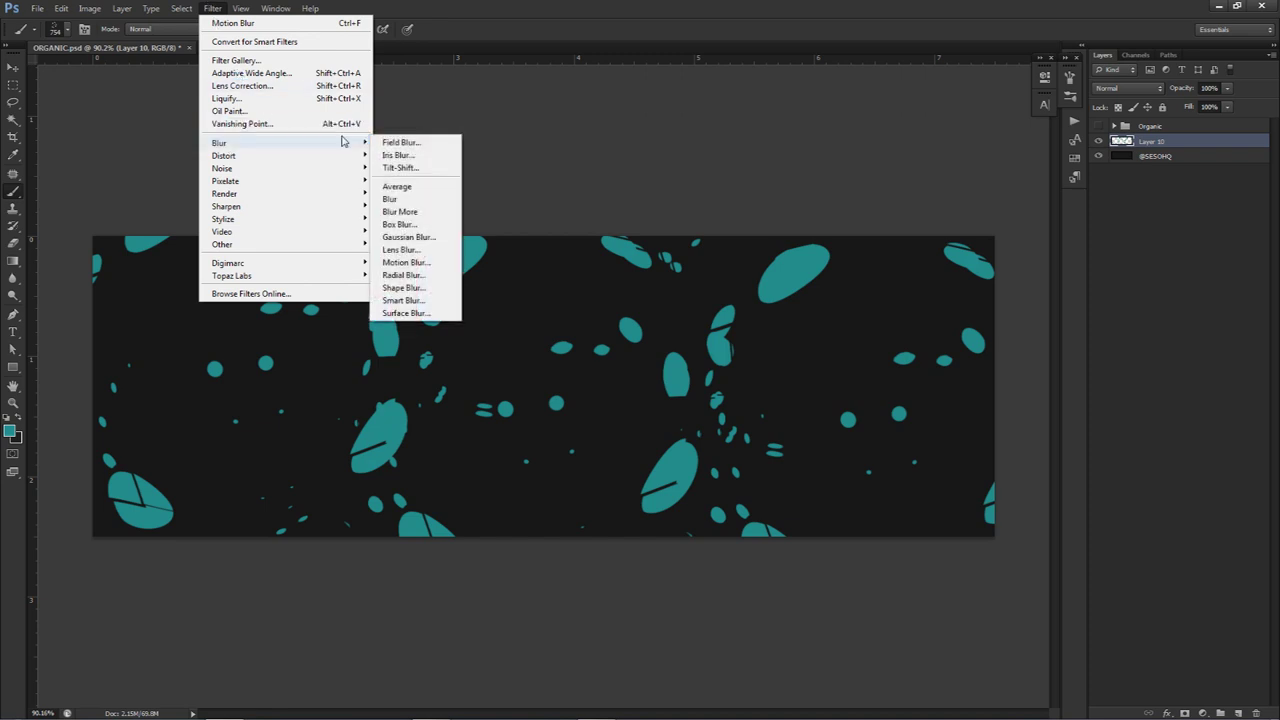
left_click(400, 257)
type("0")
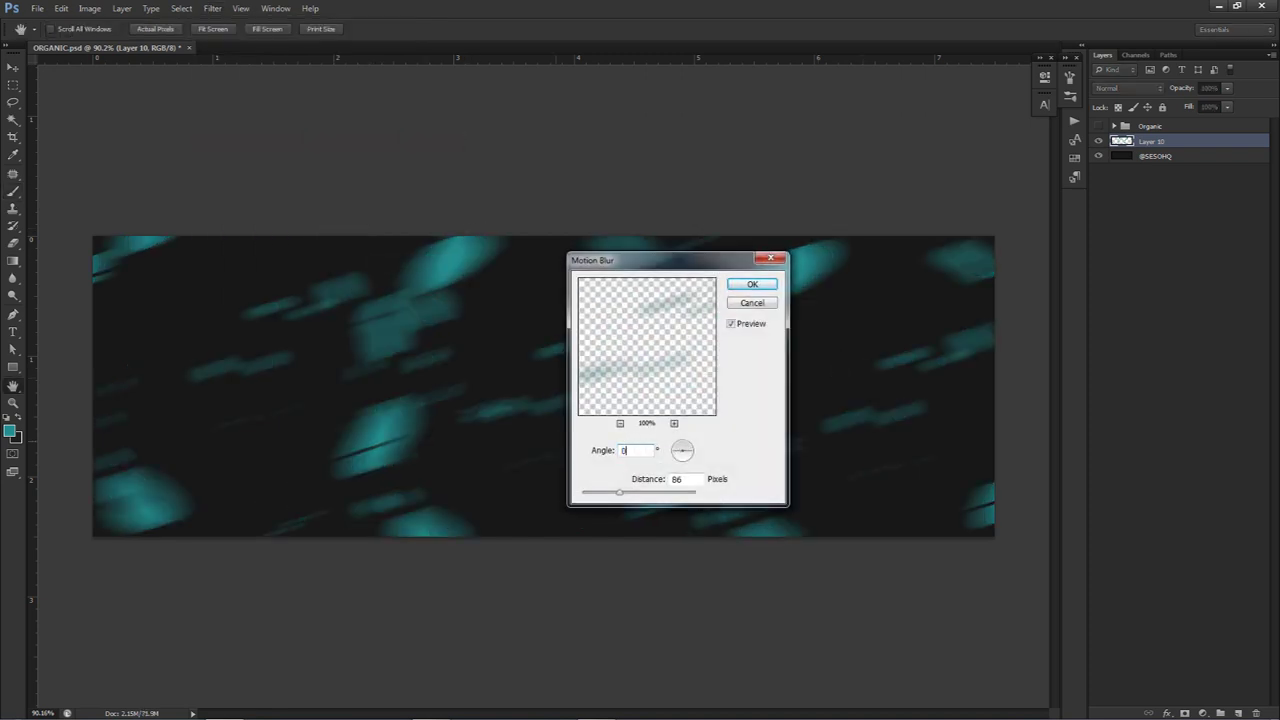
left_click_drag(705, 264, 933, 262)
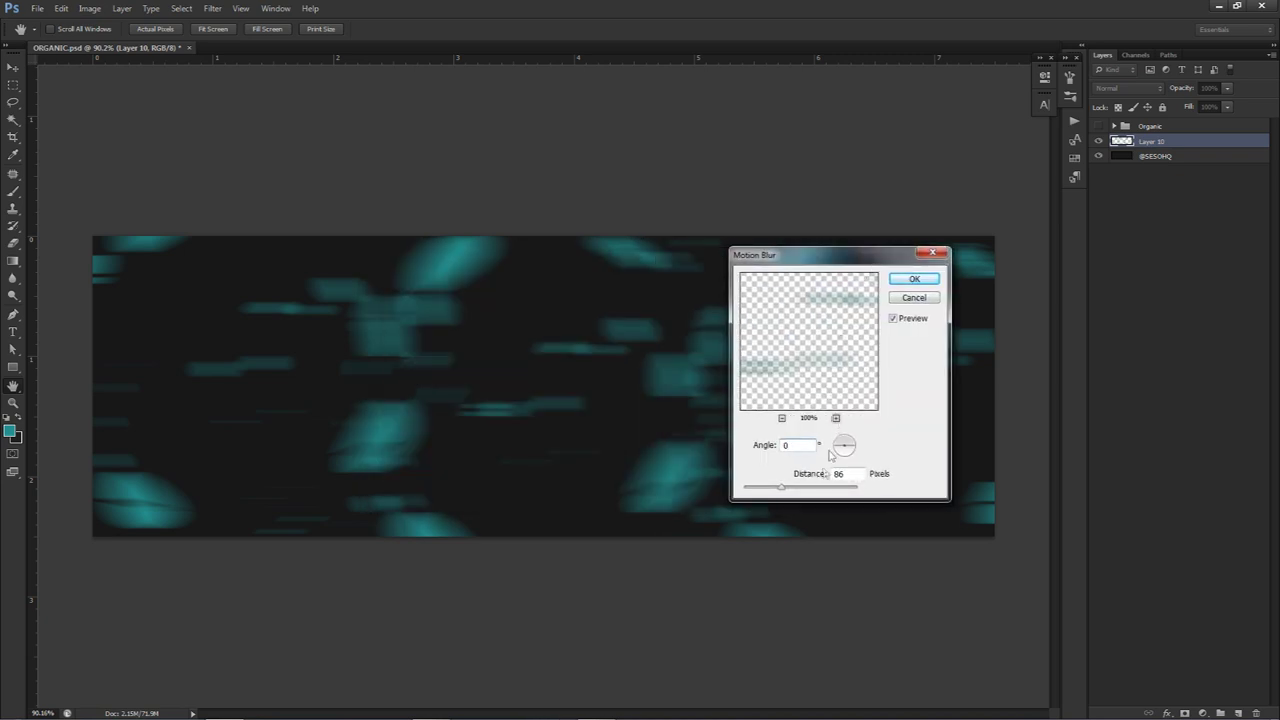
left_click_drag(783, 487, 936, 489)
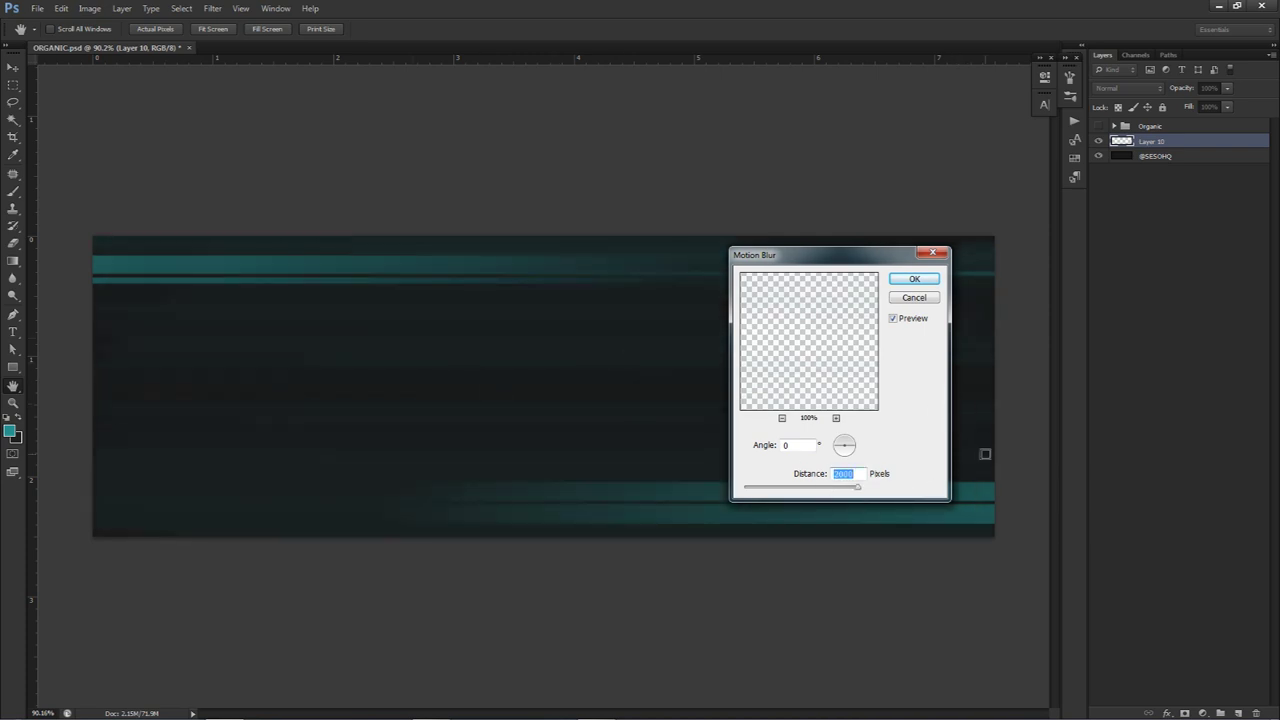
left_click_drag(826, 490, 829, 488)
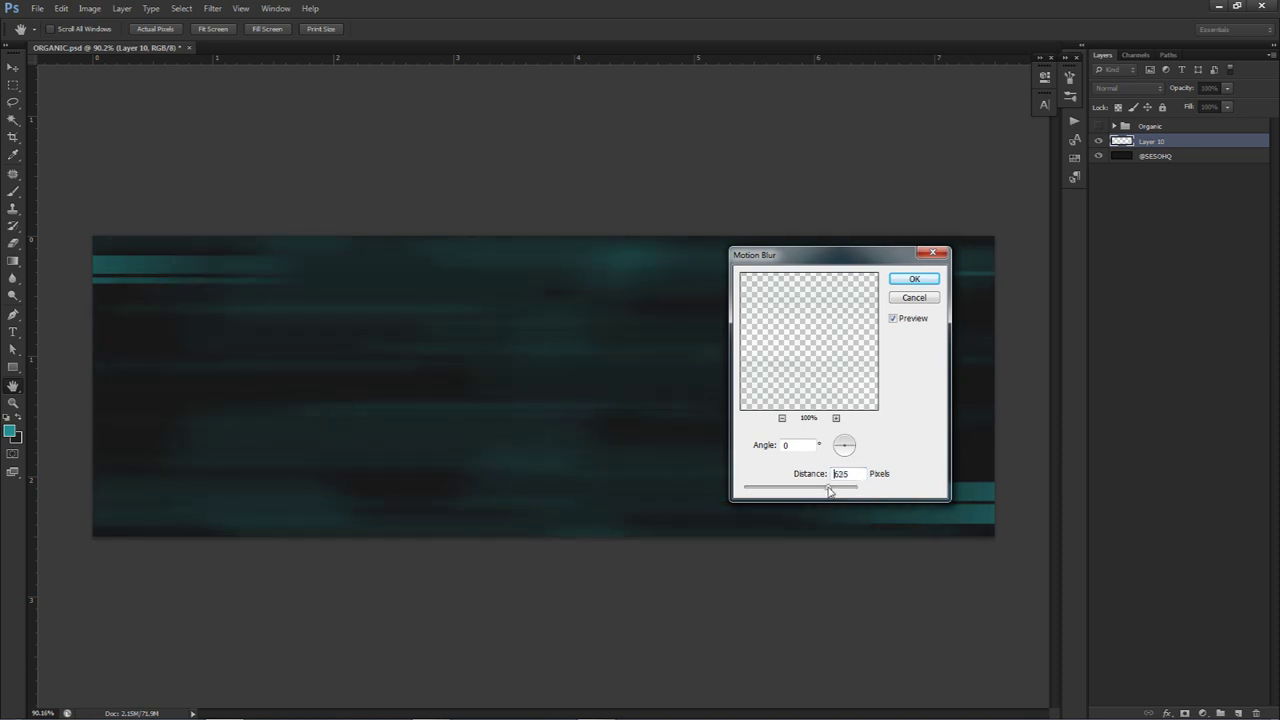
left_click_drag(825, 258, 946, 293)
left_click_drag(950, 513, 950, 511)
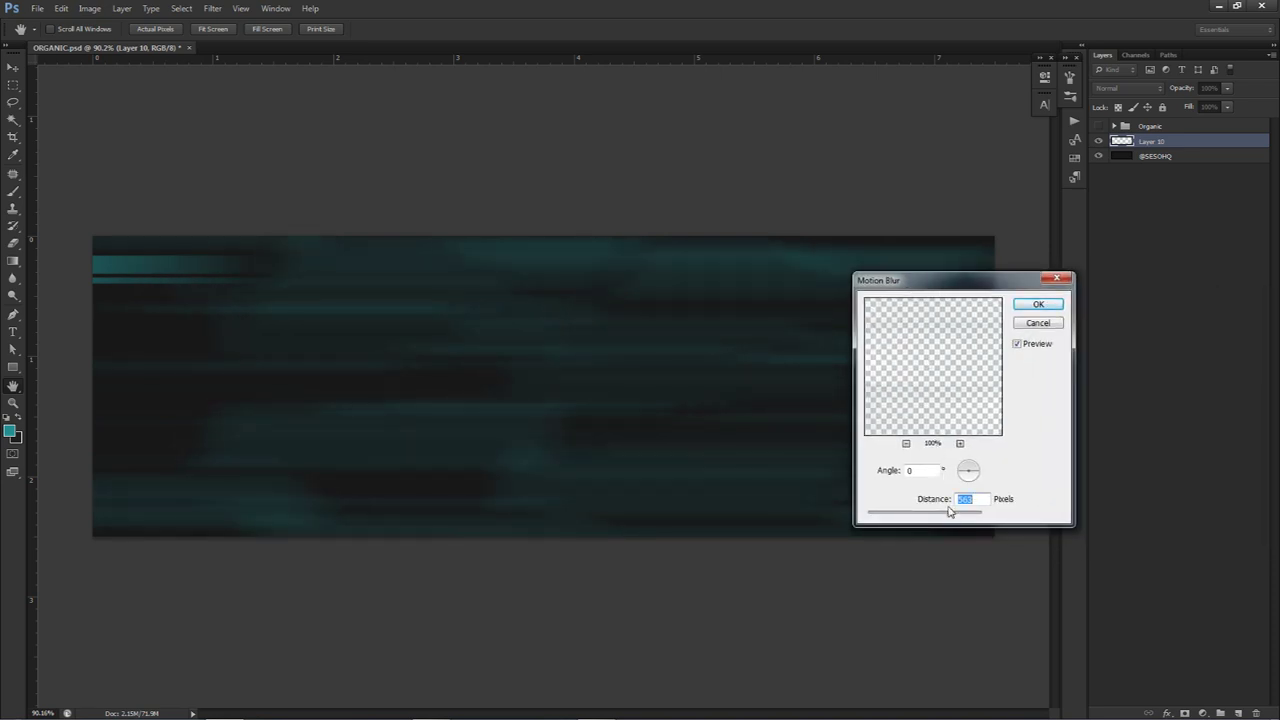
type("550")
left_click_drag(896, 280, 401, 237)
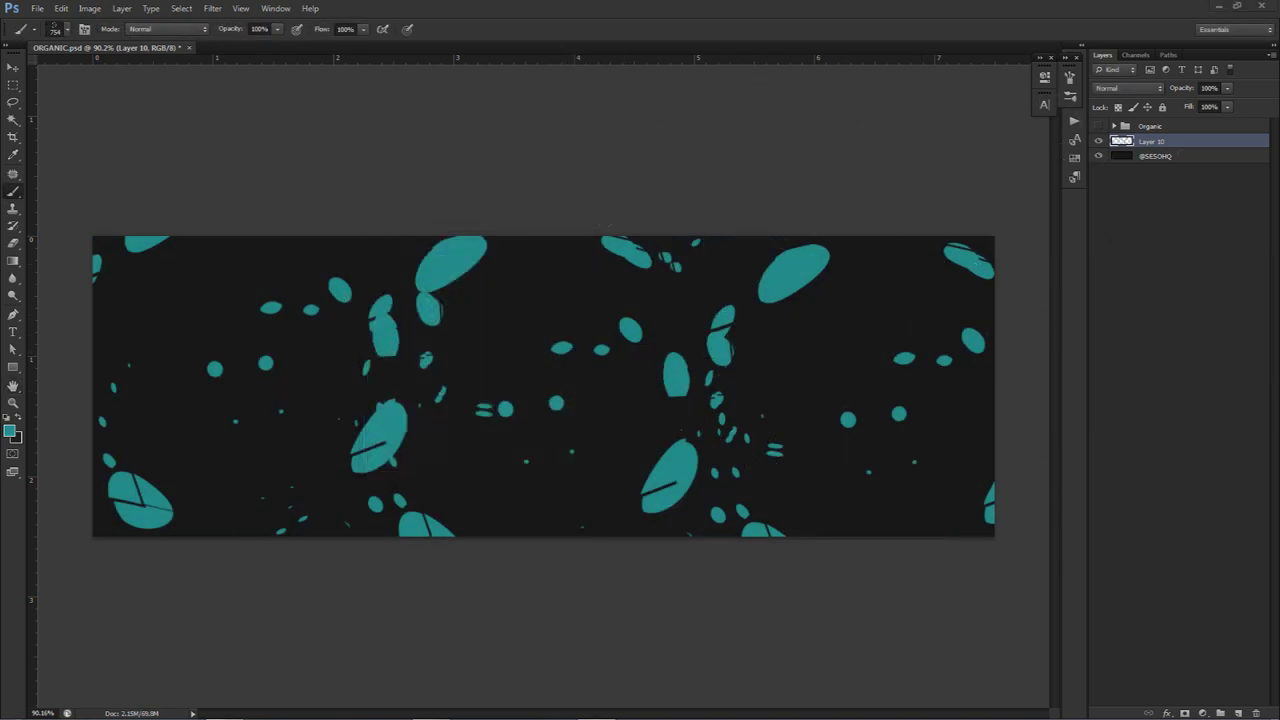
Place the two-tone rock texture image above Layer 10 and scale it to cover the whole banner
left_click_drag(546, 322, 550, 325)
left_click_drag(757, 239, 1048, 161)
left_click_drag(808, 292, 749, 337)
left_click_drag(951, 166, 1042, 127)
left_click_drag(862, 328, 829, 348)
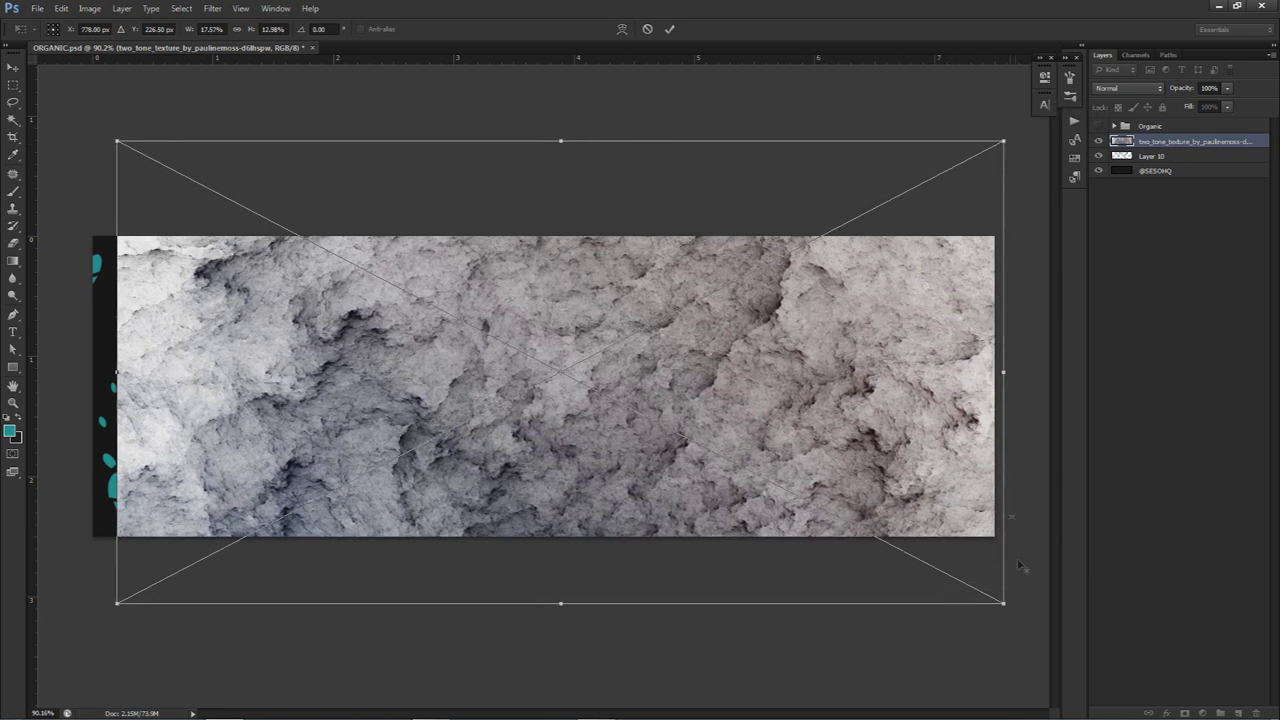
left_click_drag(1008, 606, 1029, 637)
left_click_drag(839, 471, 819, 468)
key("Return")
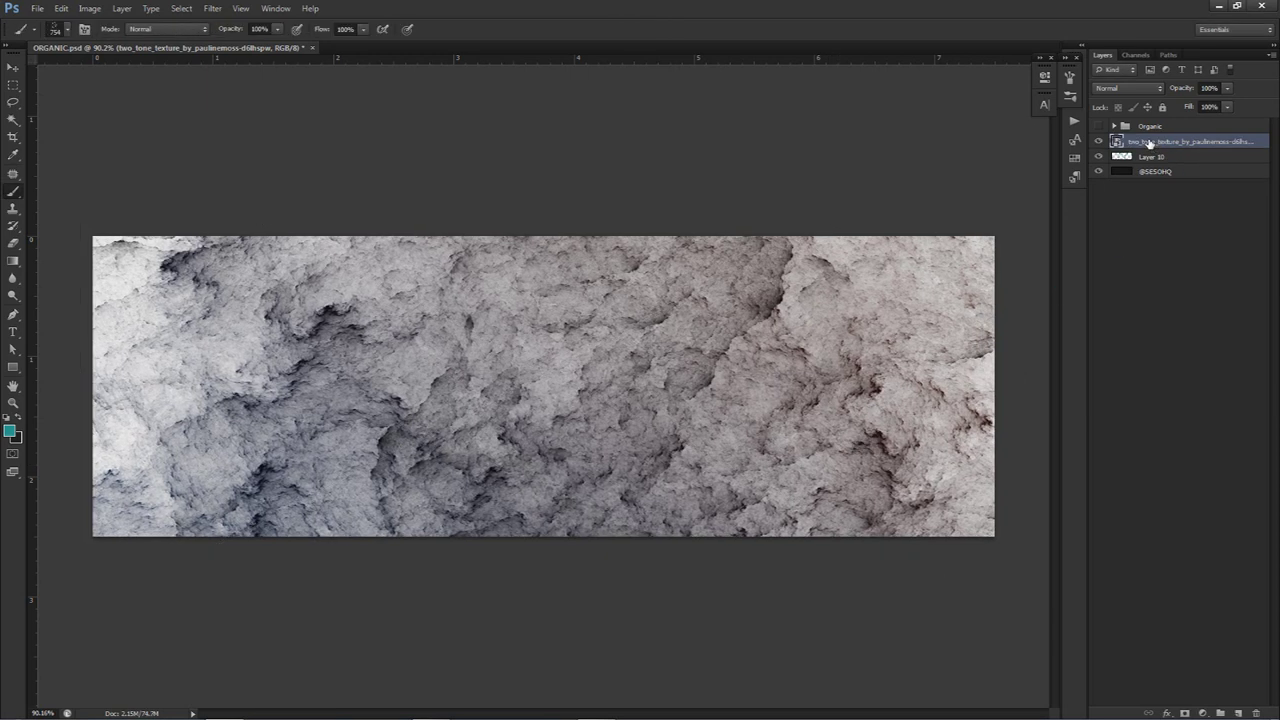
Clip the texture layer to the teal shapes on Layer 10 and set its blend mode to Overlay
right_click(1148, 143)
left_click(1178, 346)
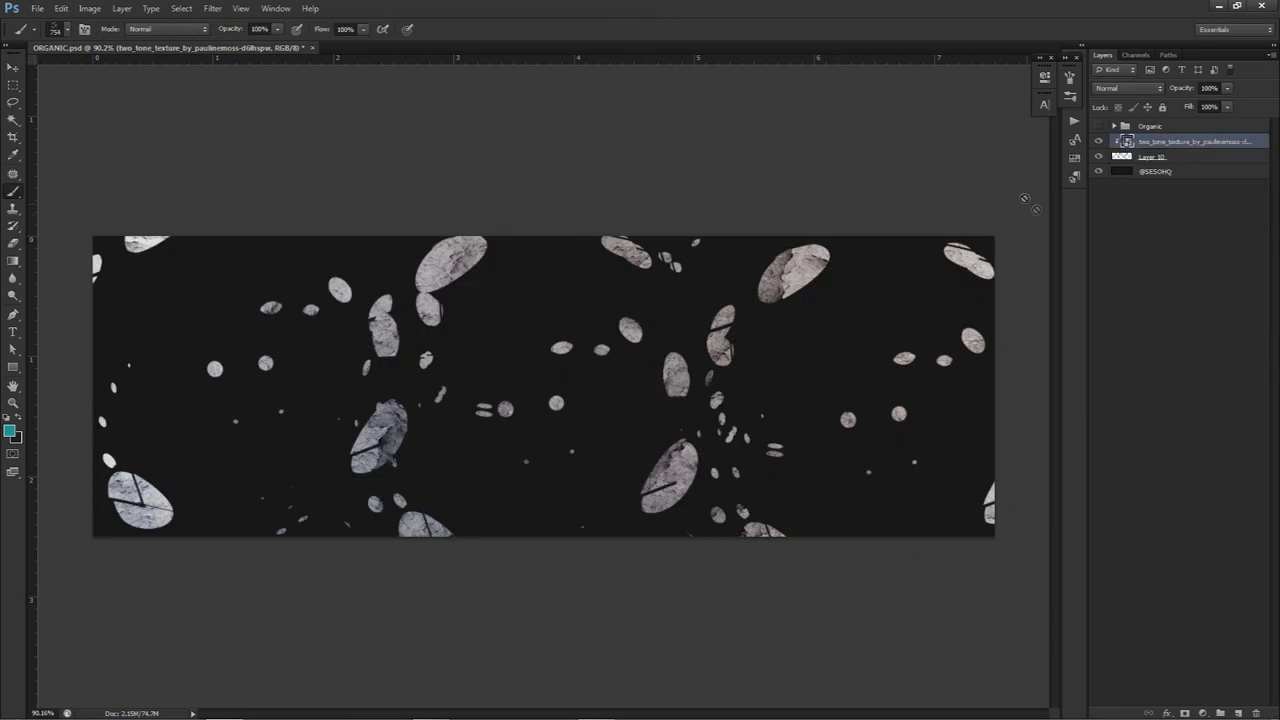
left_click(1127, 88)
left_click(1130, 255)
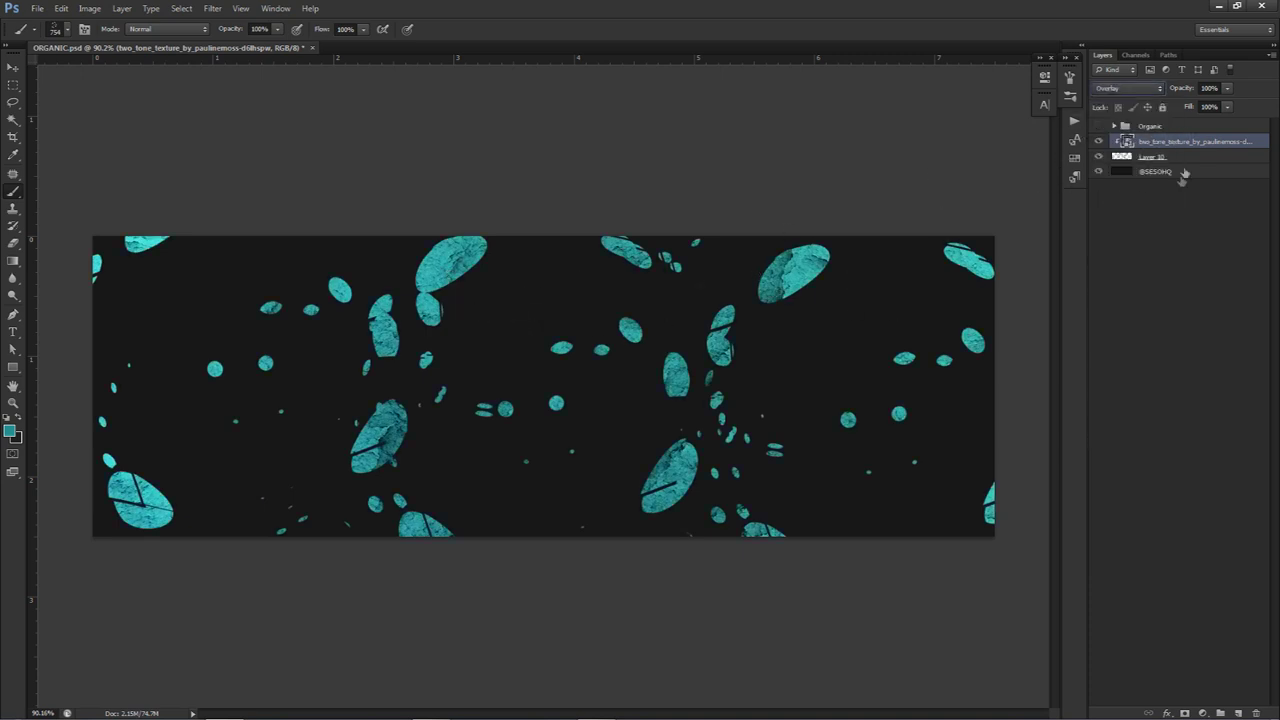
Check the hex code of the teal foreground colour
left_click(12, 432)
left_click(921, 420)
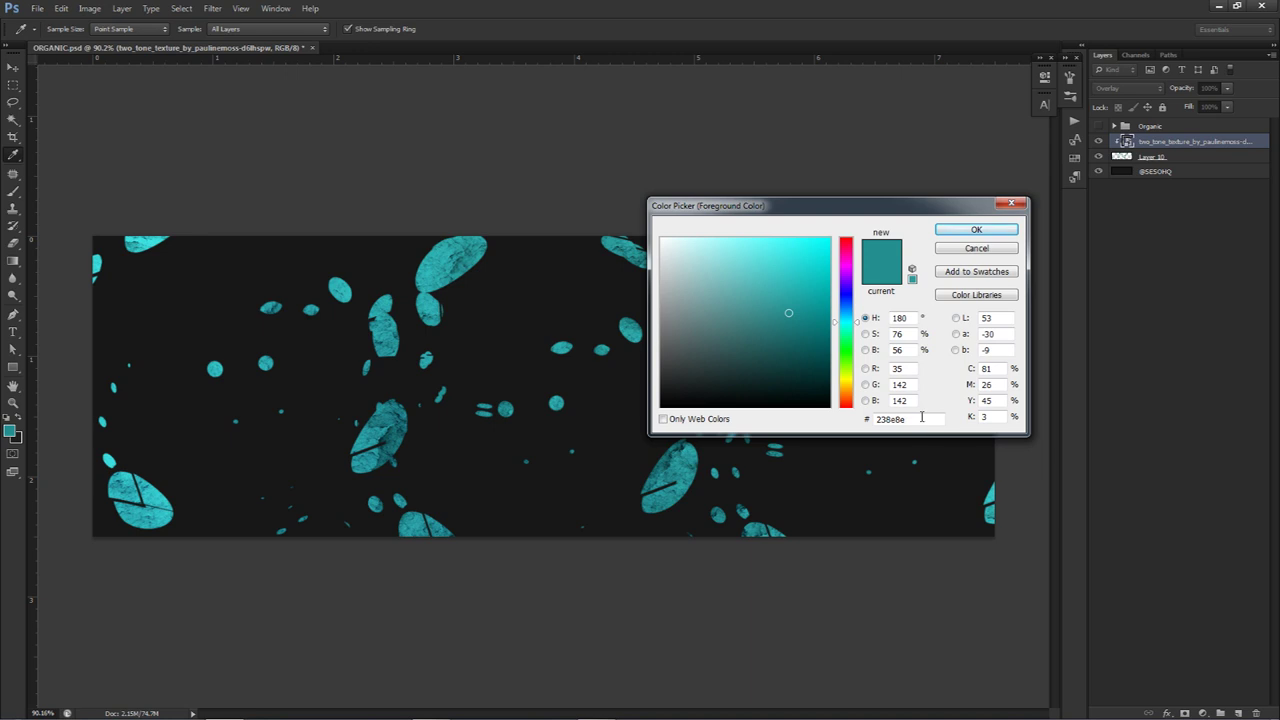
left_click(958, 232)
Merge the texture layer with Layer 10 and apply a Motion Blur with an angle of 0° and a distance of 450 pixels
left_click(1165, 158, "ctrl")
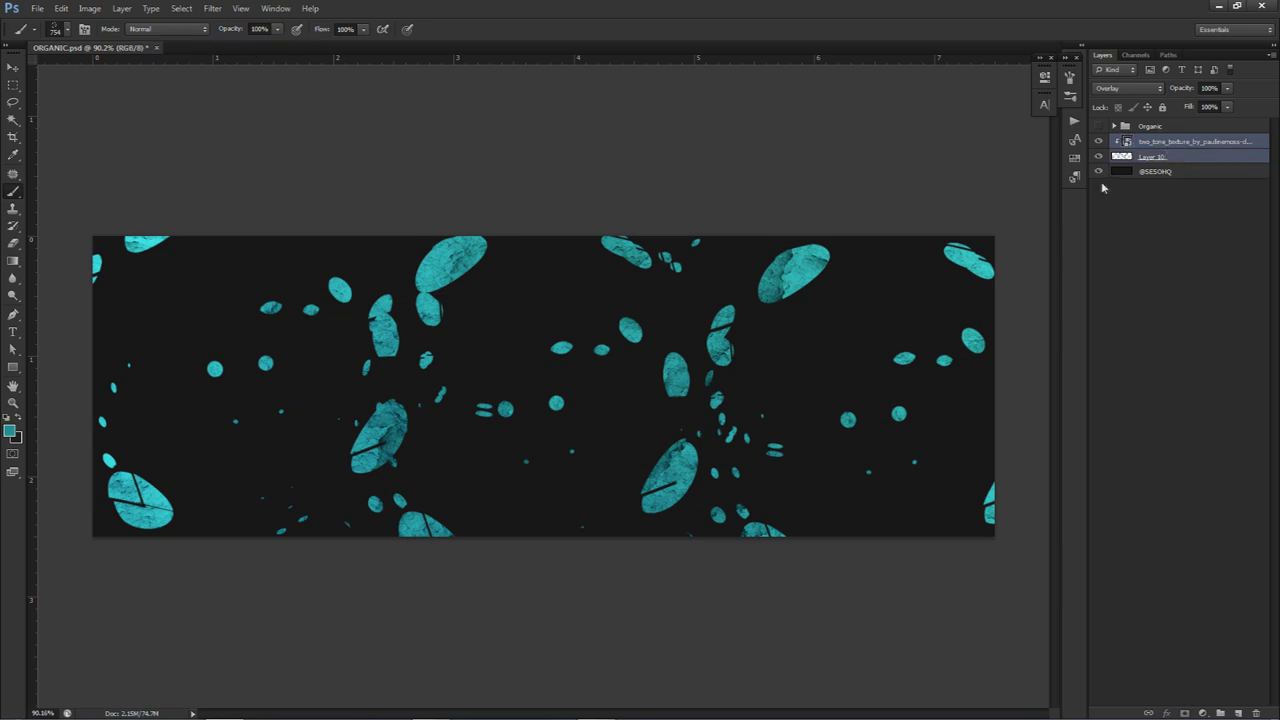
key("ctrl+e")
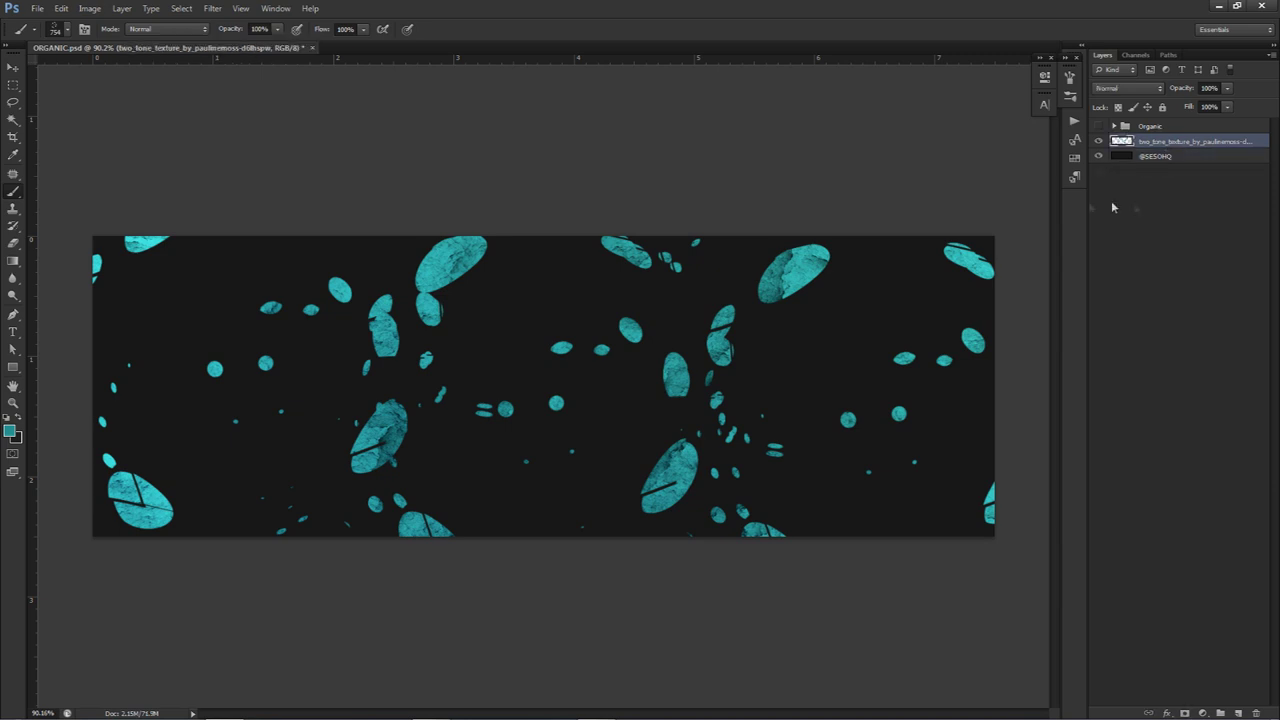
left_click(212, 8)
mouse_move(229, 147)
left_click(405, 262)
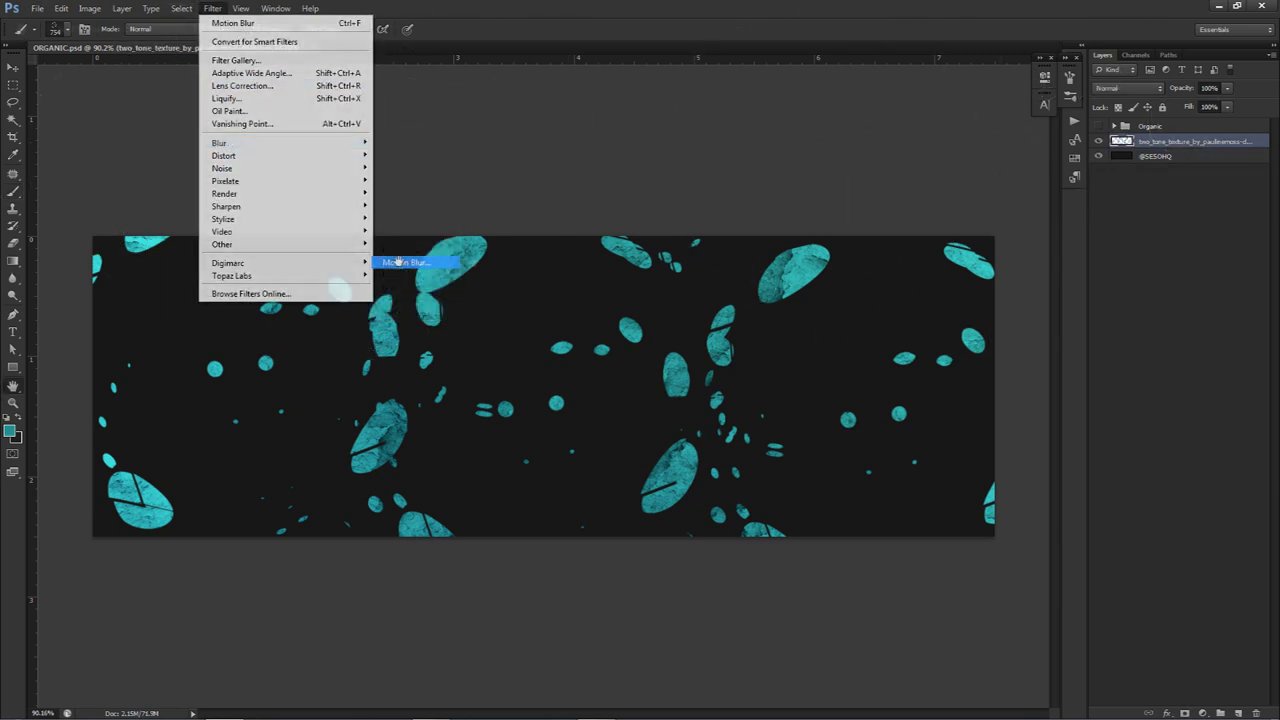
double_click(428, 426)
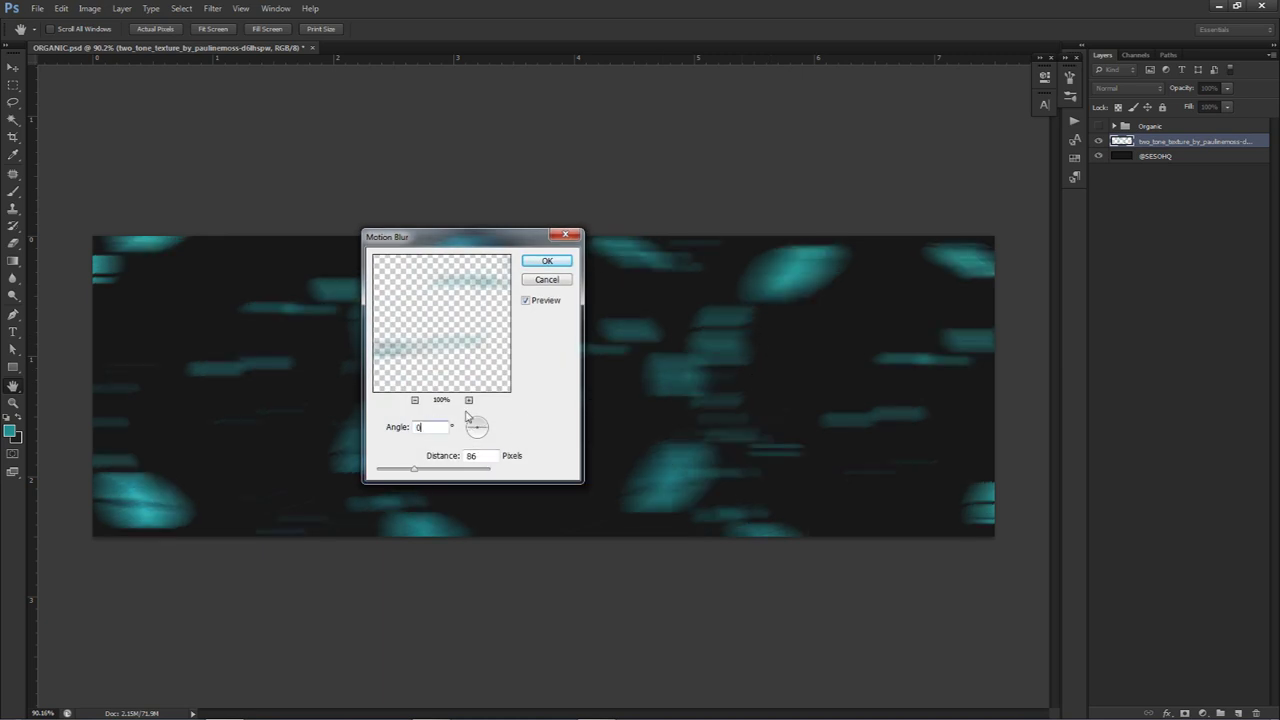
left_click(438, 469)
left_click_drag(484, 457, 393, 452)
type("550")
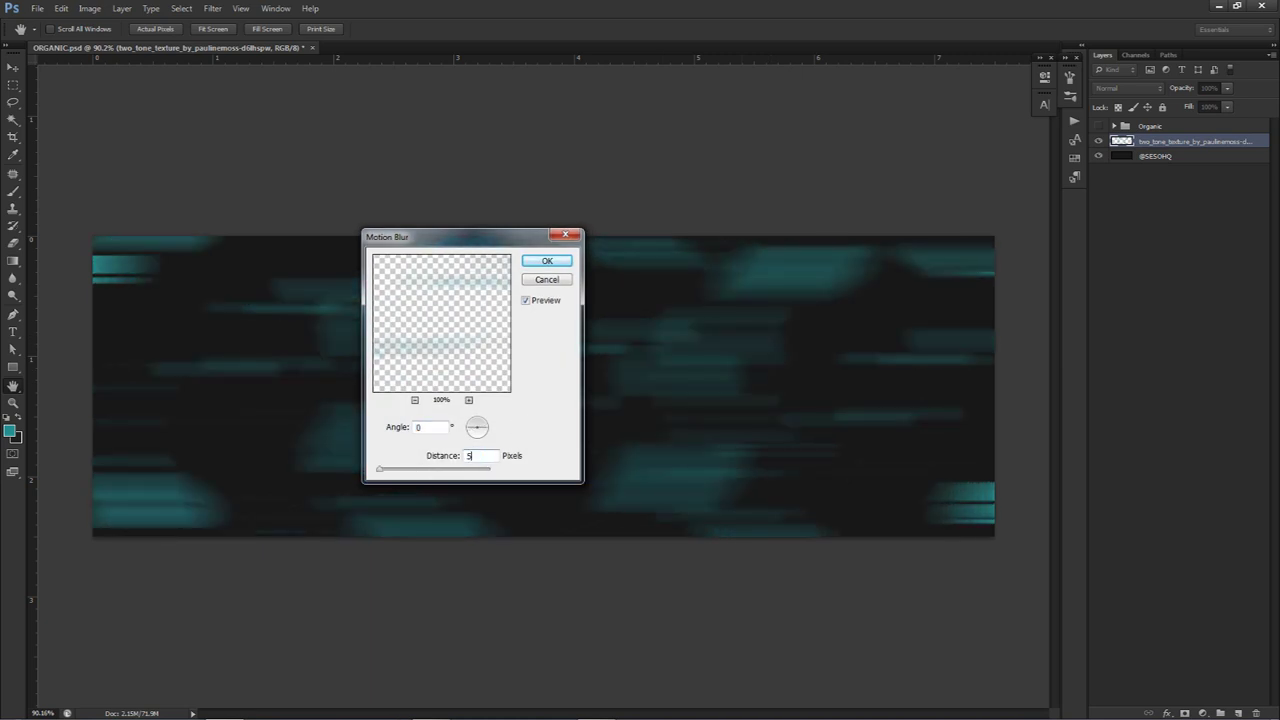
left_click_drag(459, 470, 481, 466)
type("450")
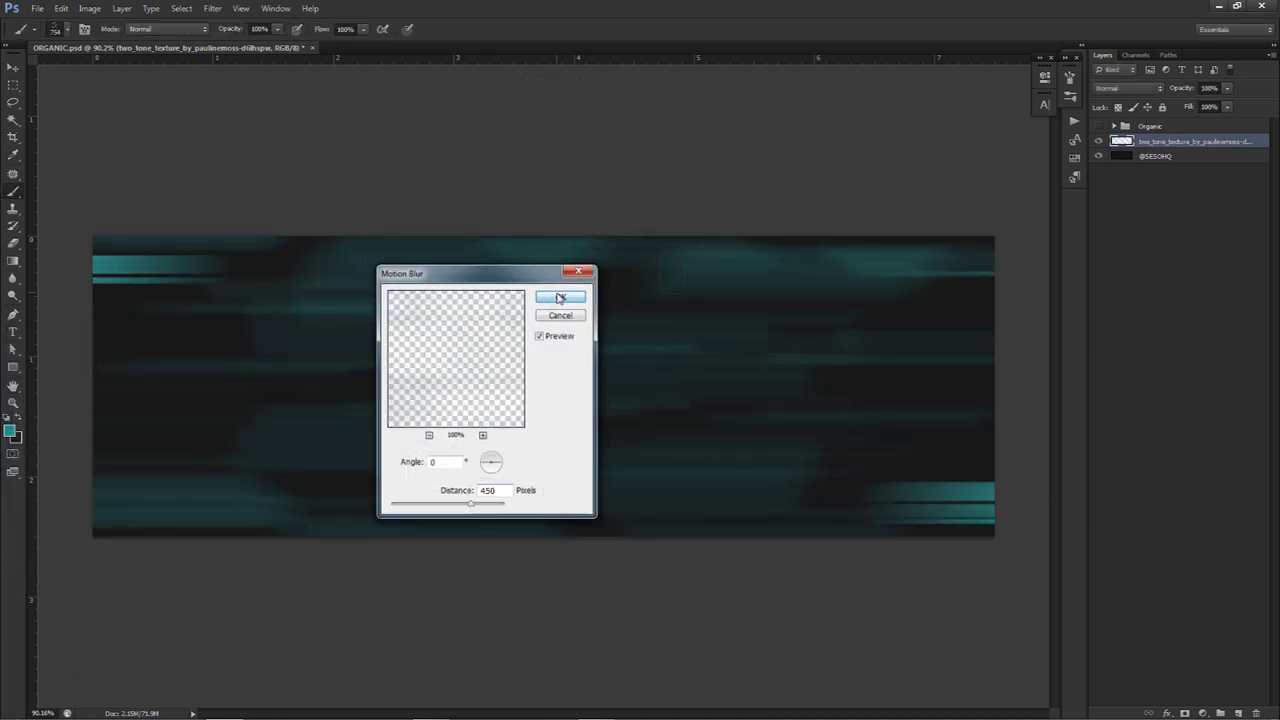
left_click(559, 298)
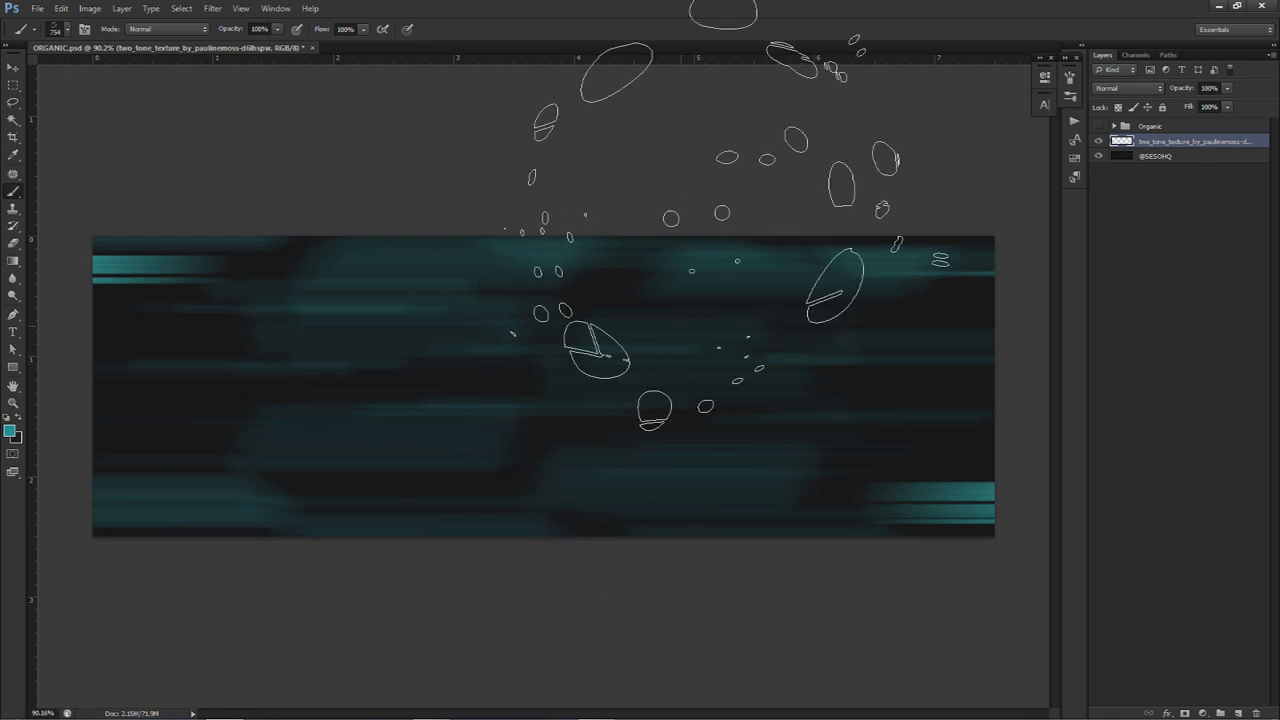
Compare the blurred background with the finished Organic group by switching their visibility
left_click(13, 67)
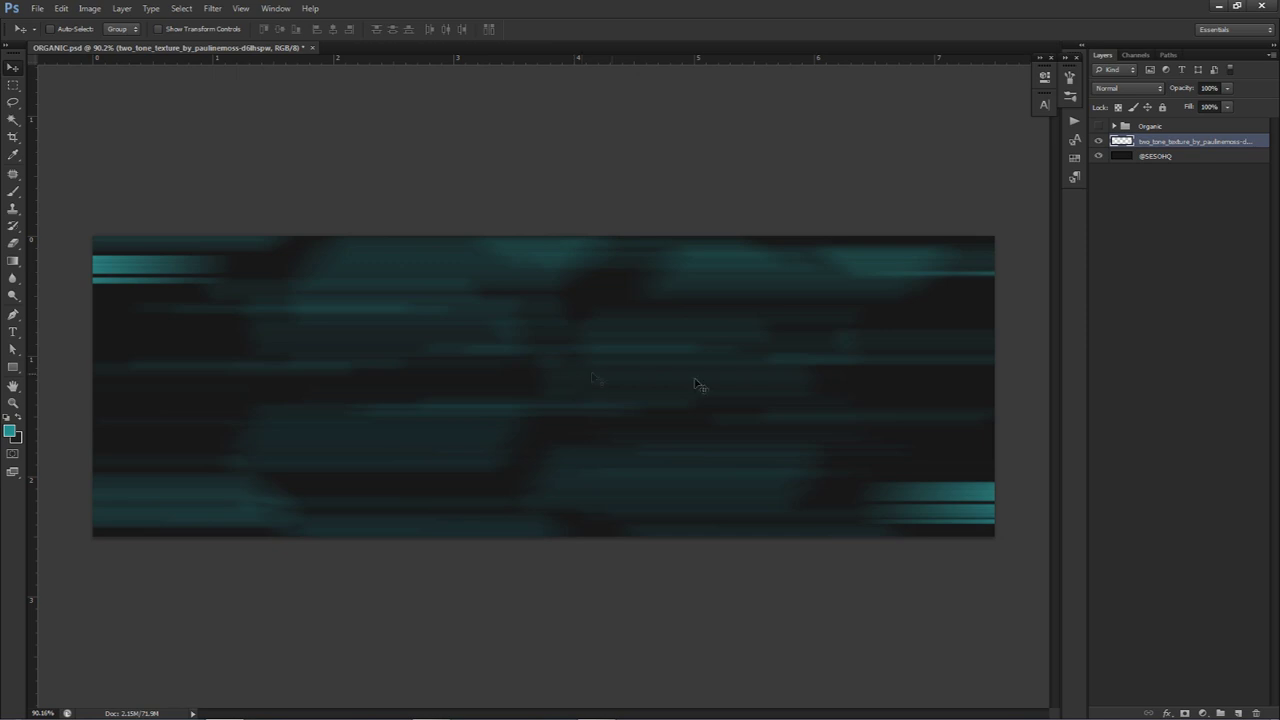
left_click(1098, 141)
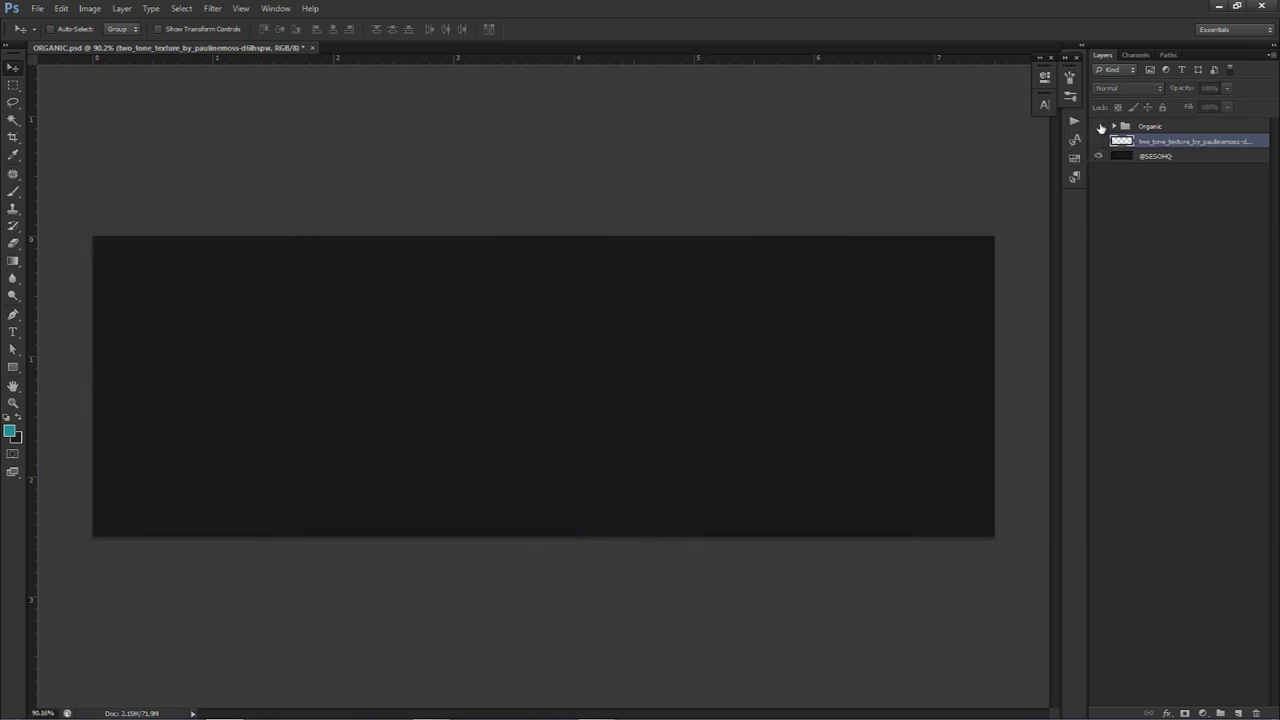
left_click(1099, 127)
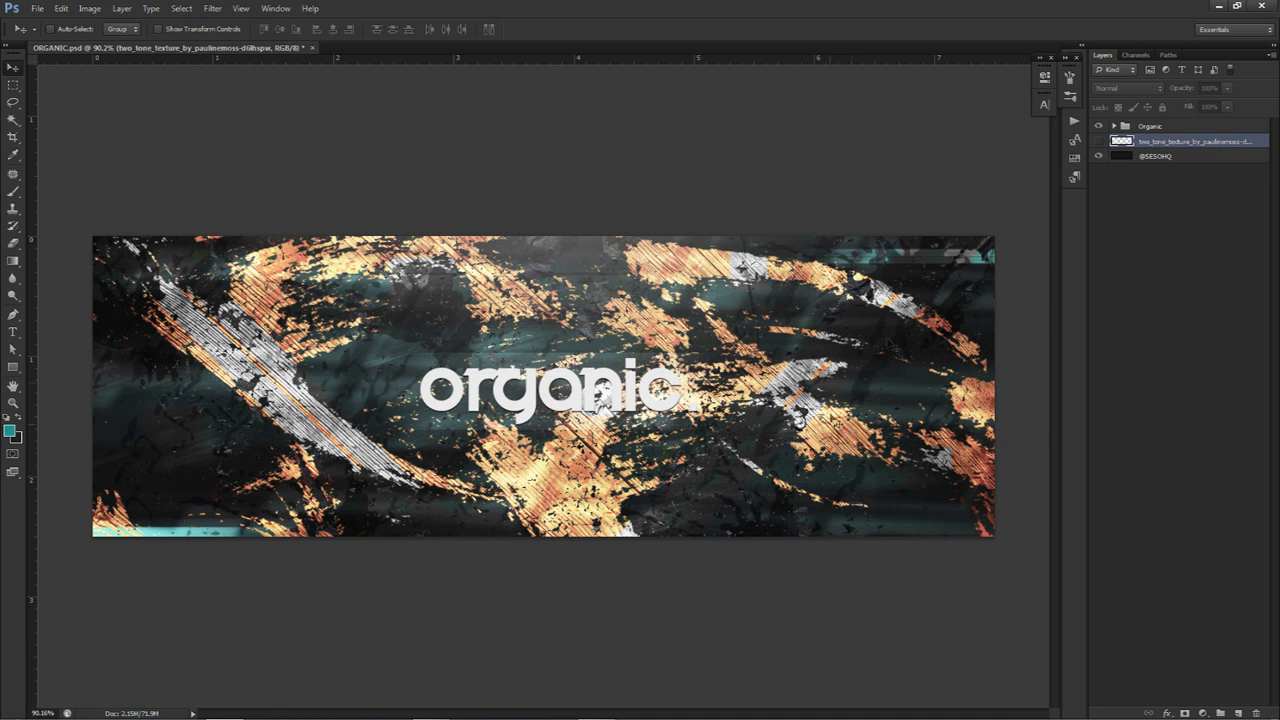
left_click(1099, 126)
left_click(1099, 141)
Rename the blurred texture layer to 1 and add a new empty layer above it
double_click(1158, 142)
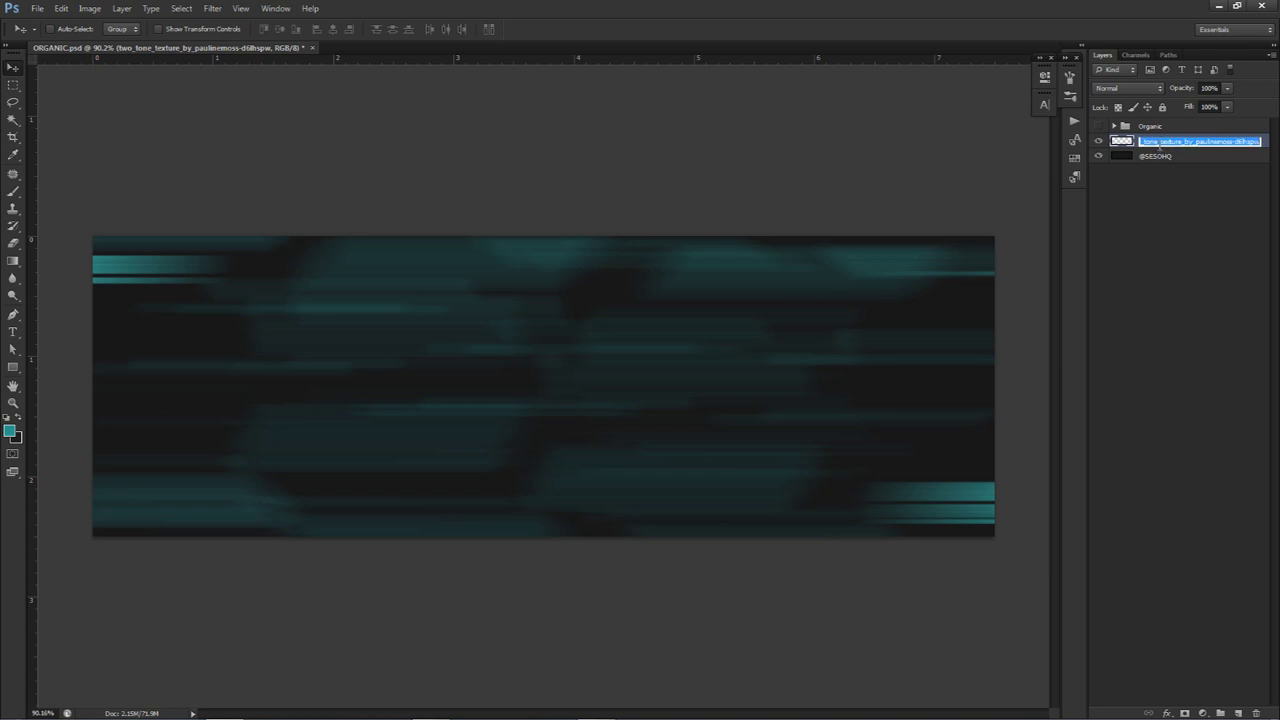
type("1")
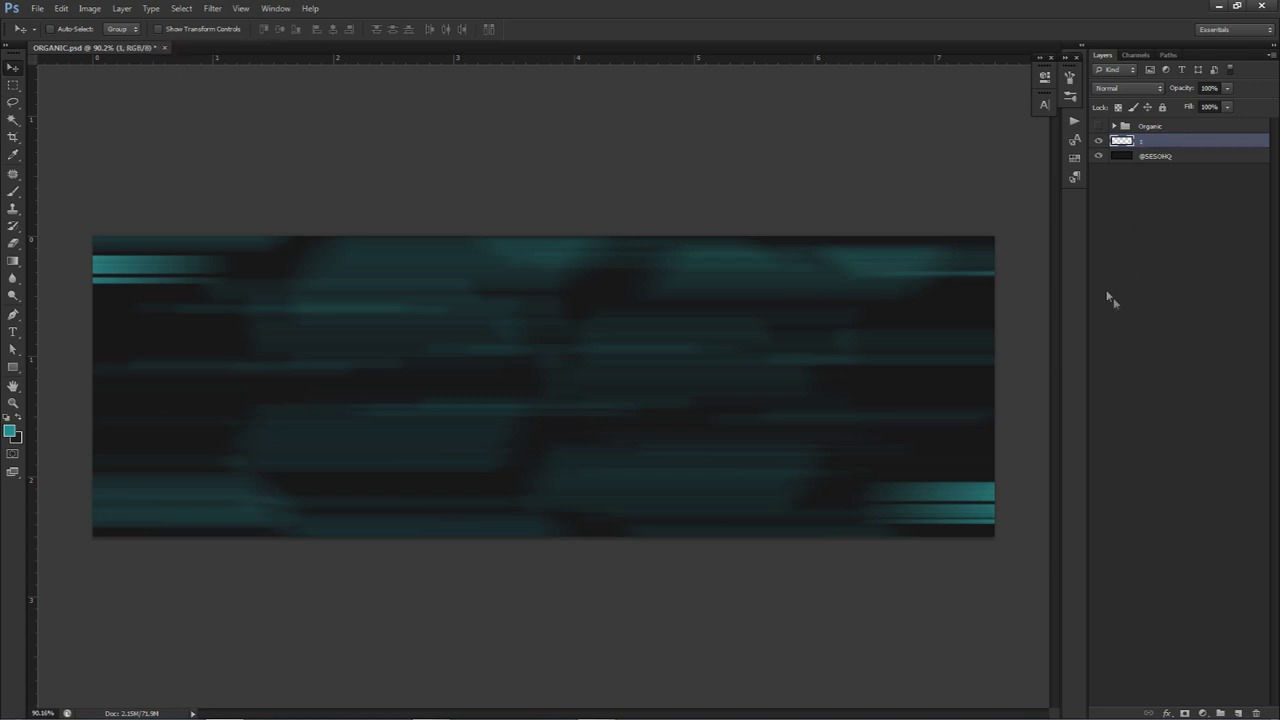
left_click(1240, 712)
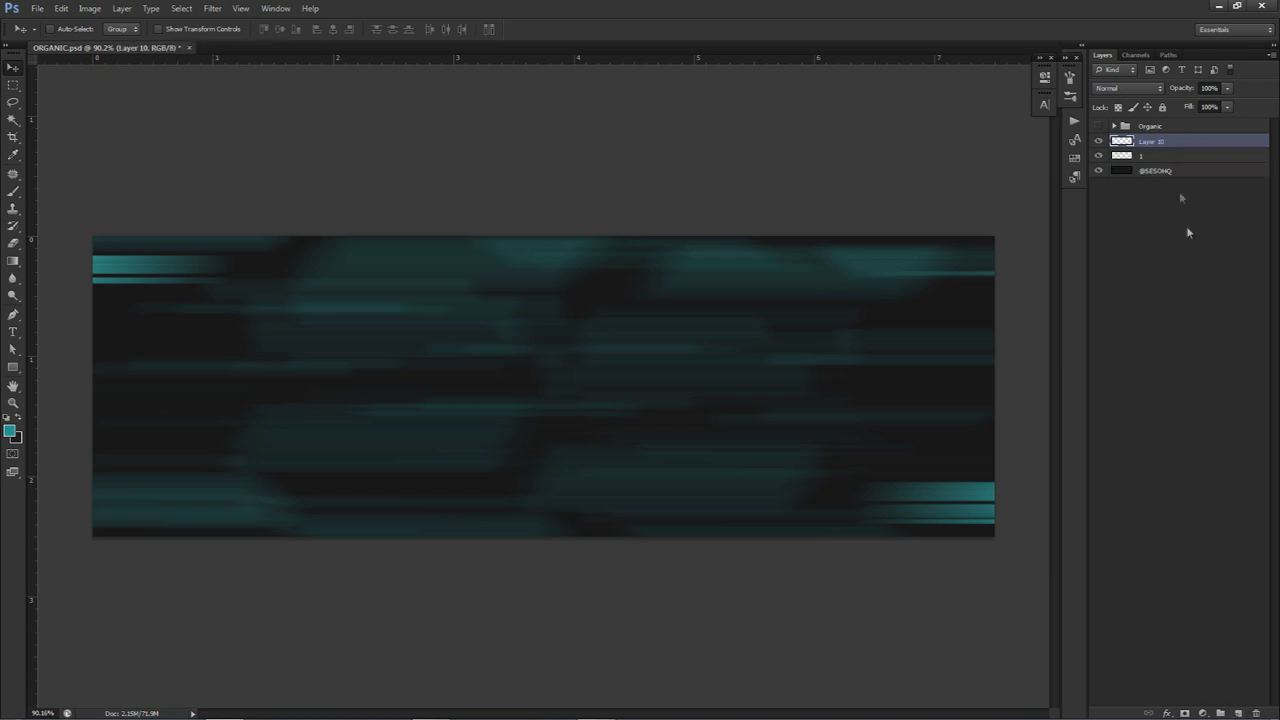
View the finished Organic artwork on its own as a reference, and restore the visibility of the two working layers
left_click(1099, 156)
left_click(1099, 126)
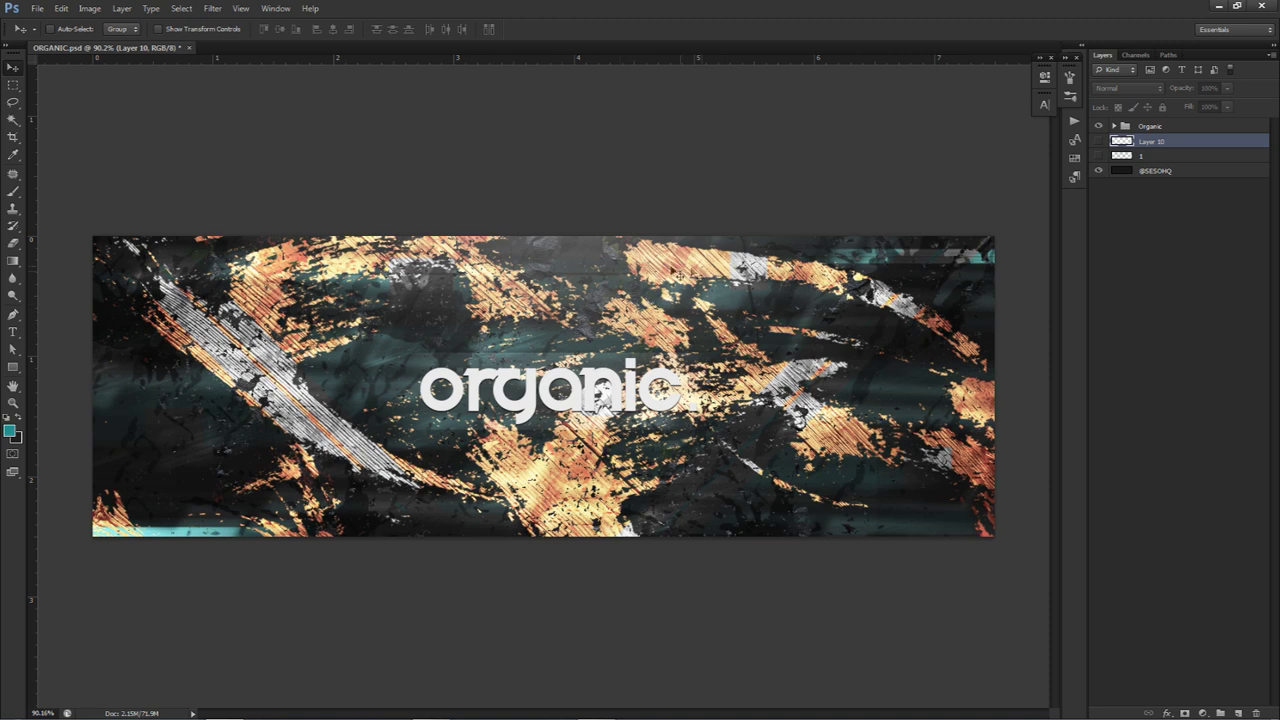
left_click(1100, 128)
left_click(1099, 141)
left_click(1099, 155)
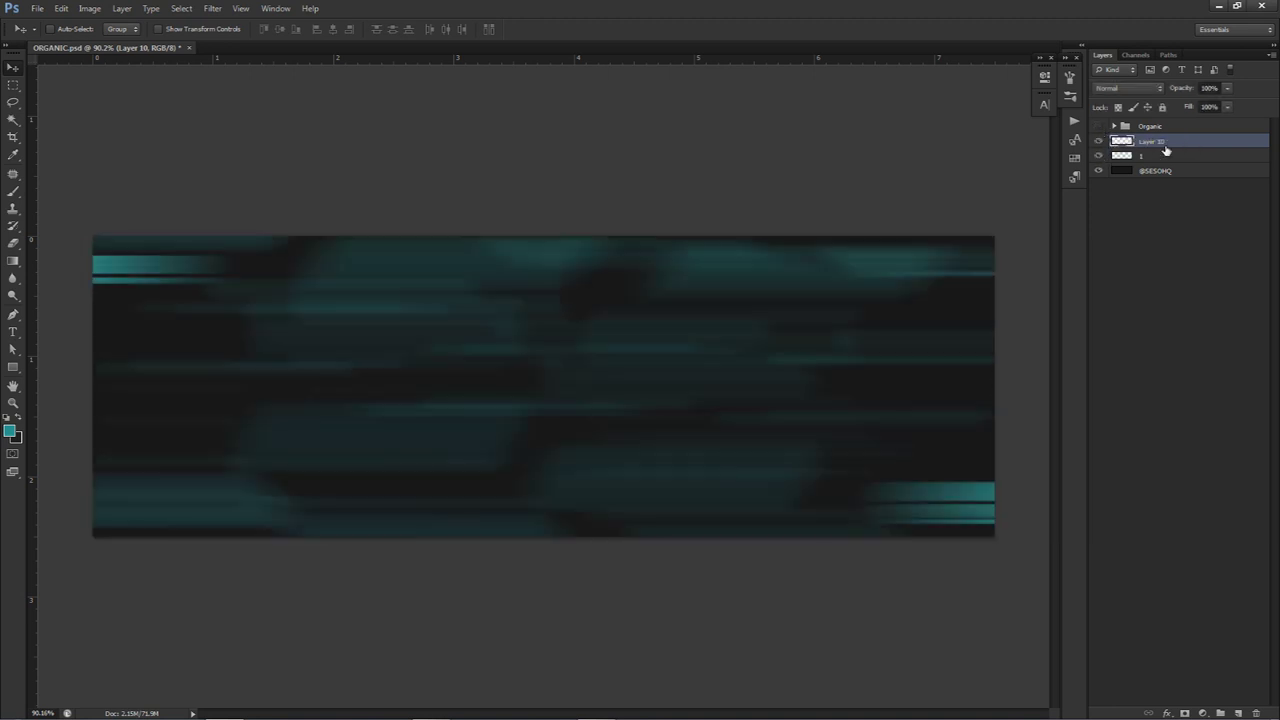
Choose the large grunge-stroke brush preset and undo its test stamp on Layer 10
key("b")
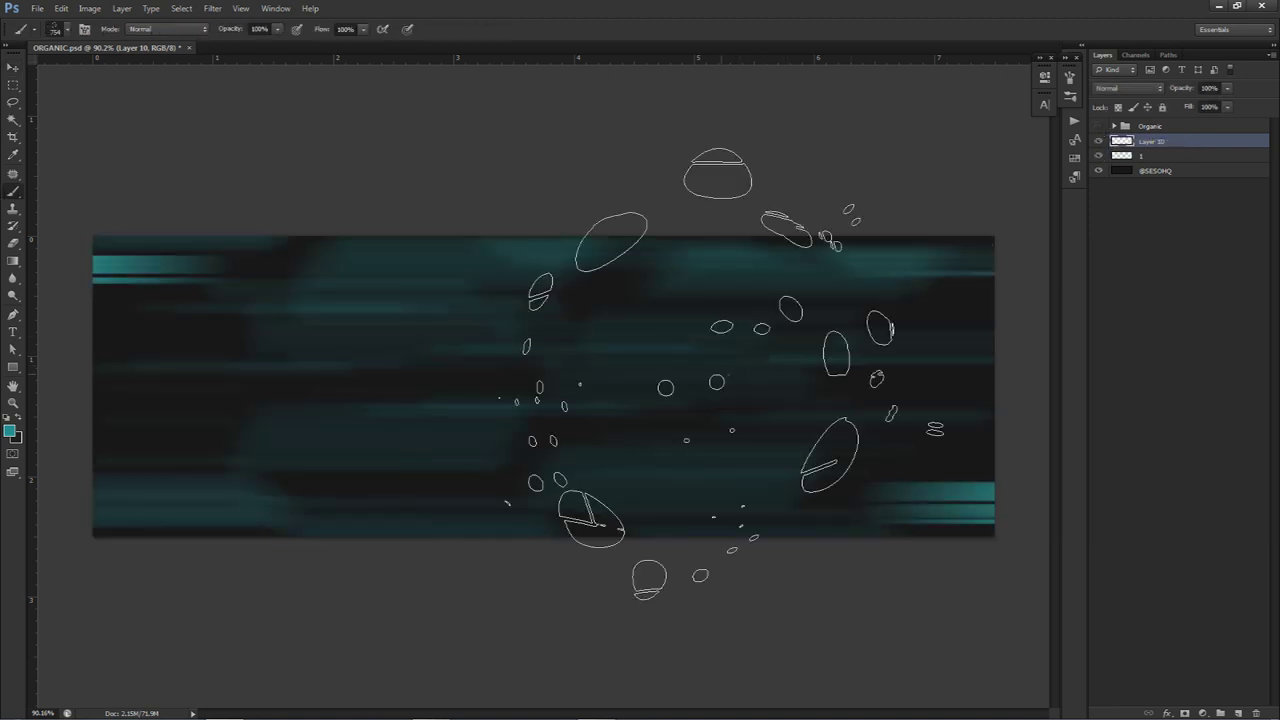
right_click(728, 381)
double_click(895, 465)
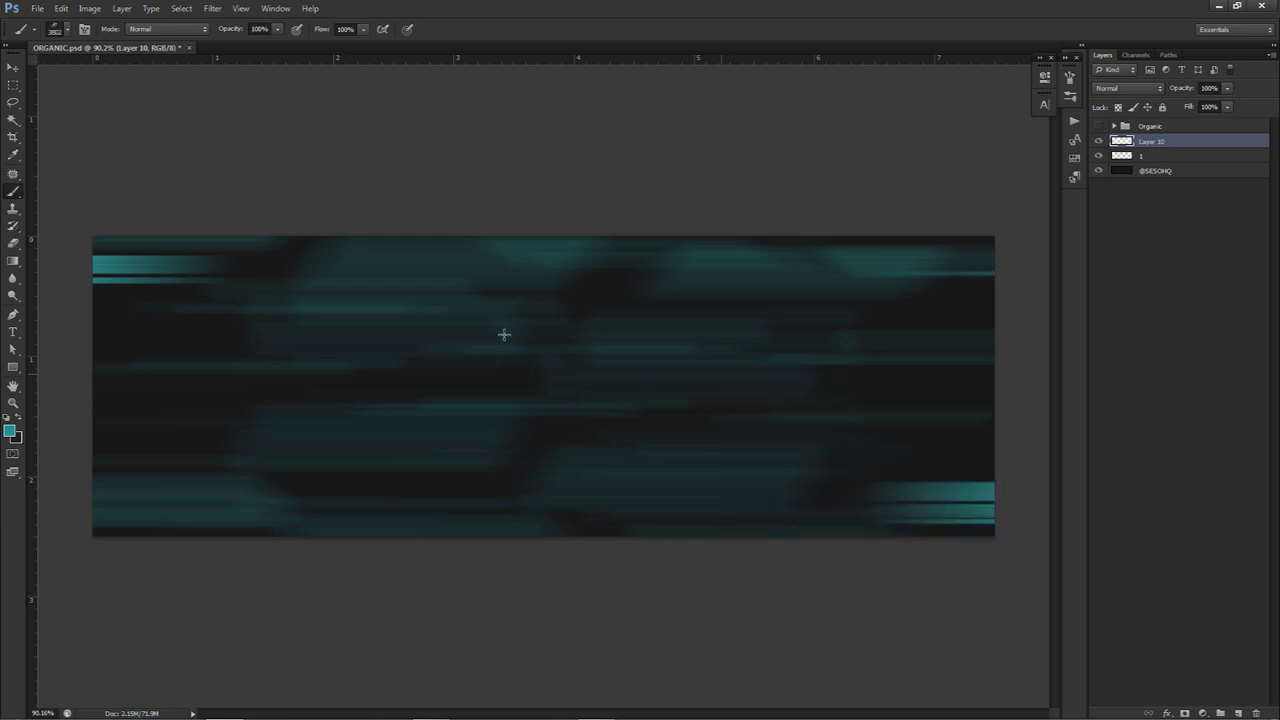
left_click(503, 334)
key("ctrl+z")
Swap the foreground and background colours and reduce the brush size to 1737 px
left_click(17, 417)
left_click_drag(649, 399, 453, 390)
left_click_drag(285, 377, 215, 376)
left_click_drag(688, 369, 728, 369)
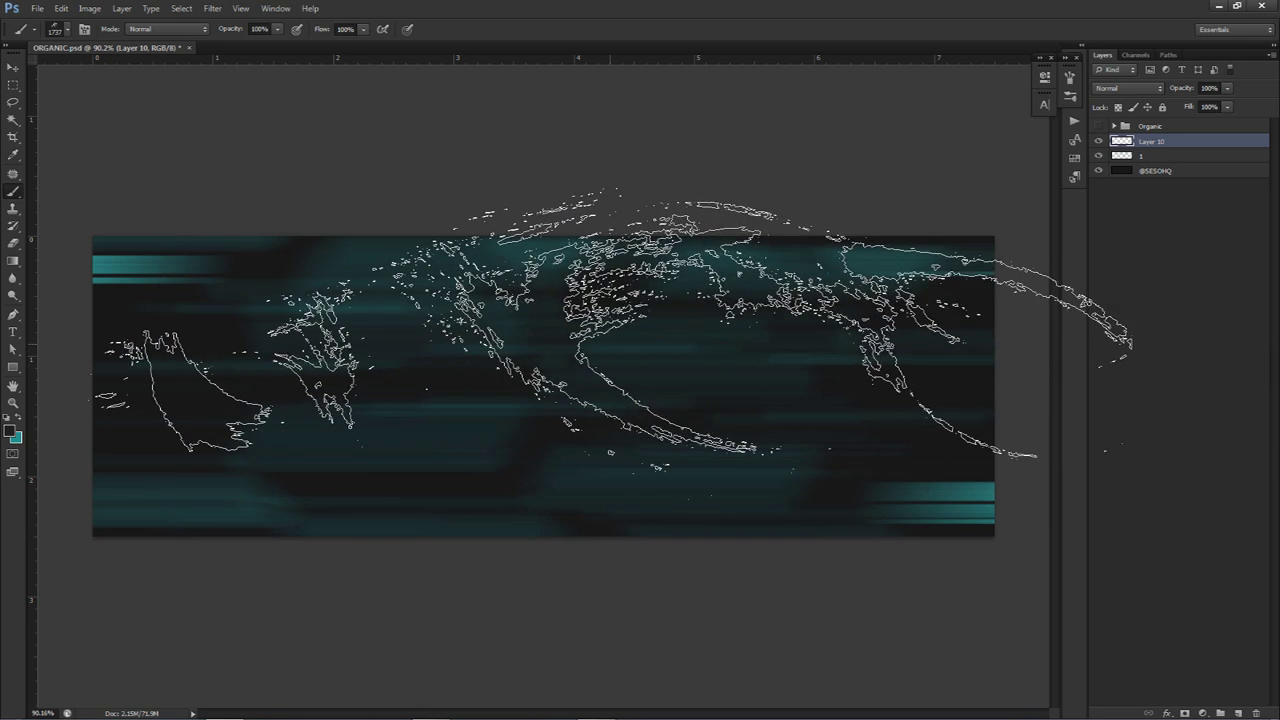
Set the brush size to 1715 px and make teal the foreground colour
mouse_move(610, 344)
left_mouse_down()
mouse_move(650, 354)
mouse_move(443, 358)
mouse_move(823, 383)
mouse_move(289, 368)
left_mouse_up()
mouse_move(463, 371)
left_mouse_down()
mouse_move(710, 392)
mouse_move(512, 368)
left_mouse_up()
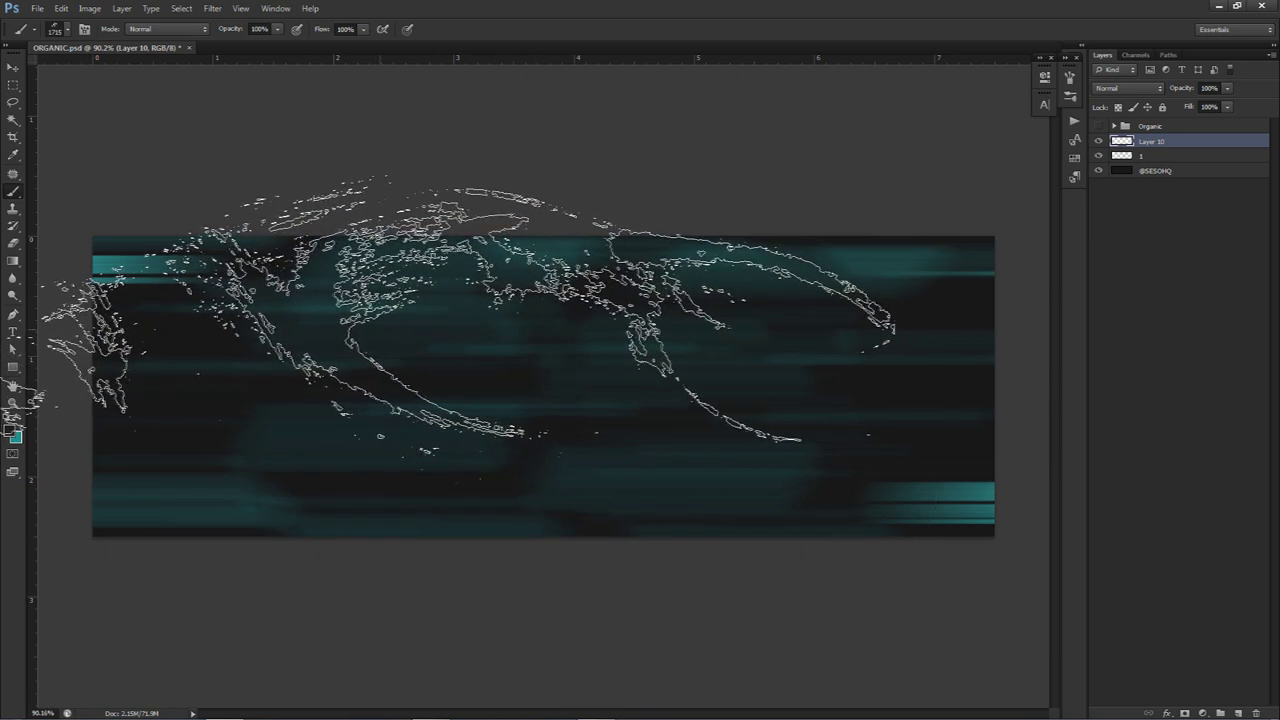
left_click(331, 345)
left_click(737, 493)
left_click(20, 419)
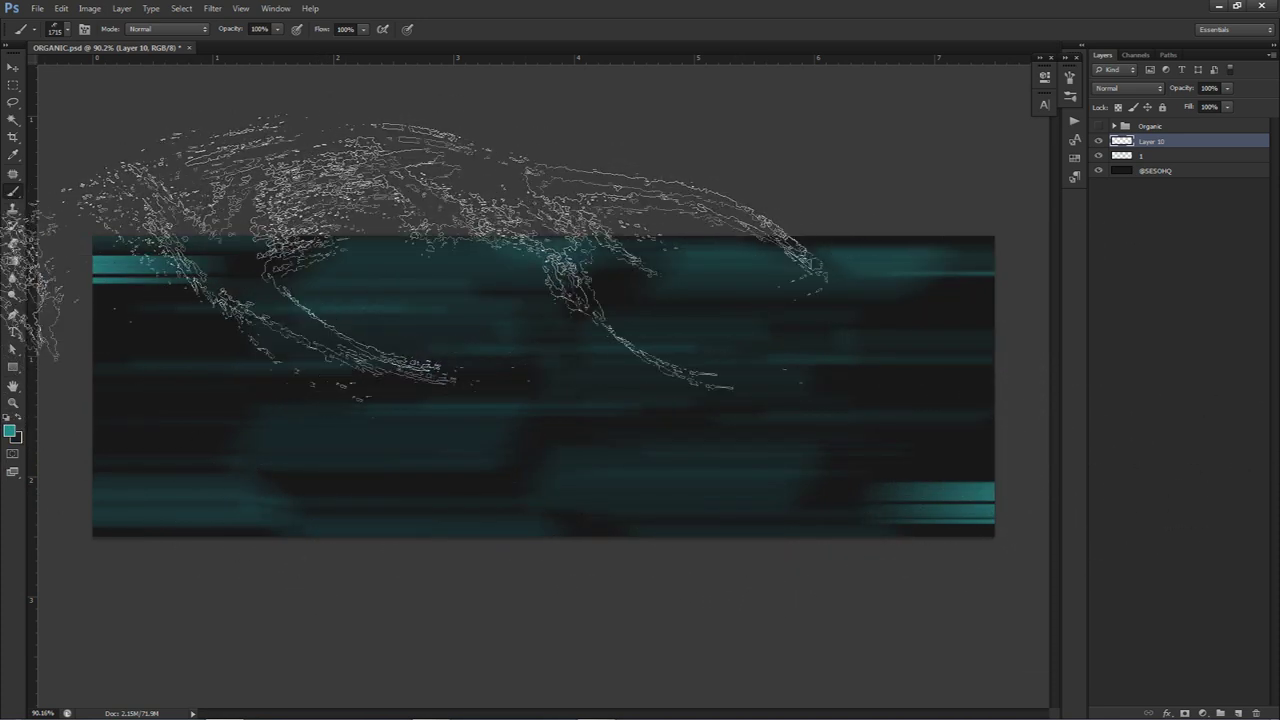
Stamp a large teal grunge stroke across the upper part of the banner on Layer 10, replacing the first attempt
left_click(470, 275)
left_click(550, 345)
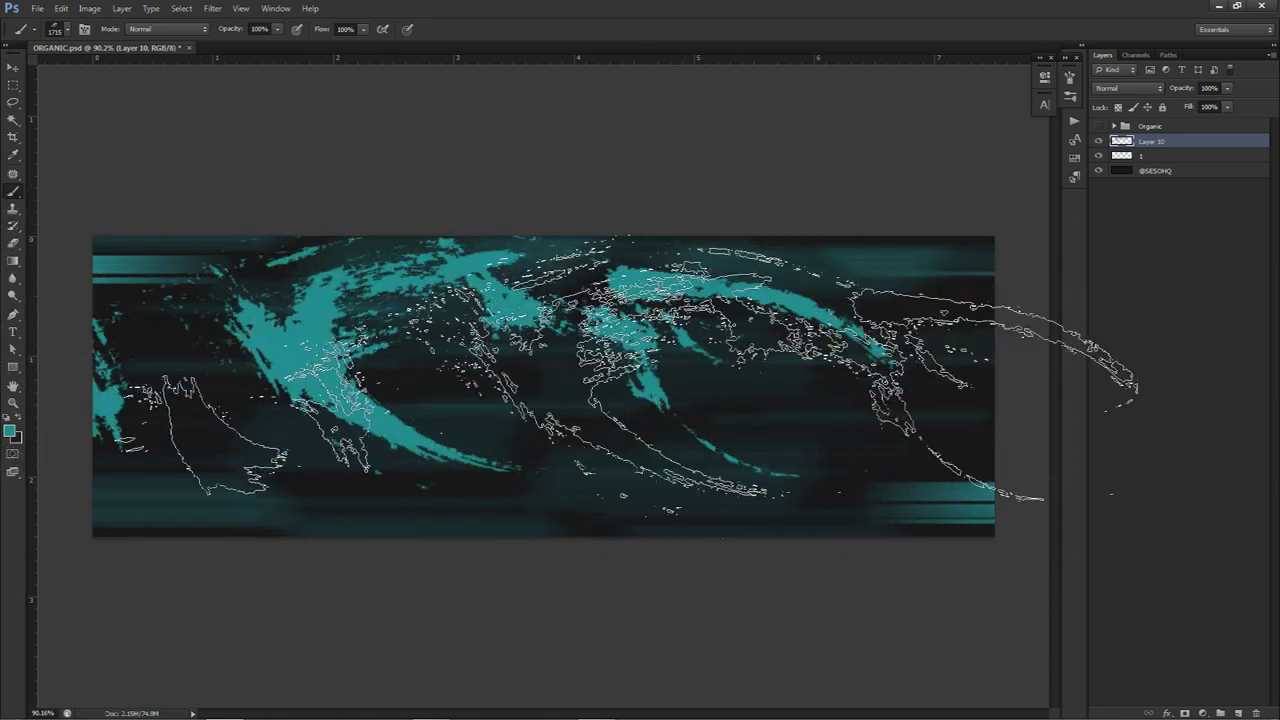
key("ctrl+z")
left_click(329, 353)
left_click(673, 517)
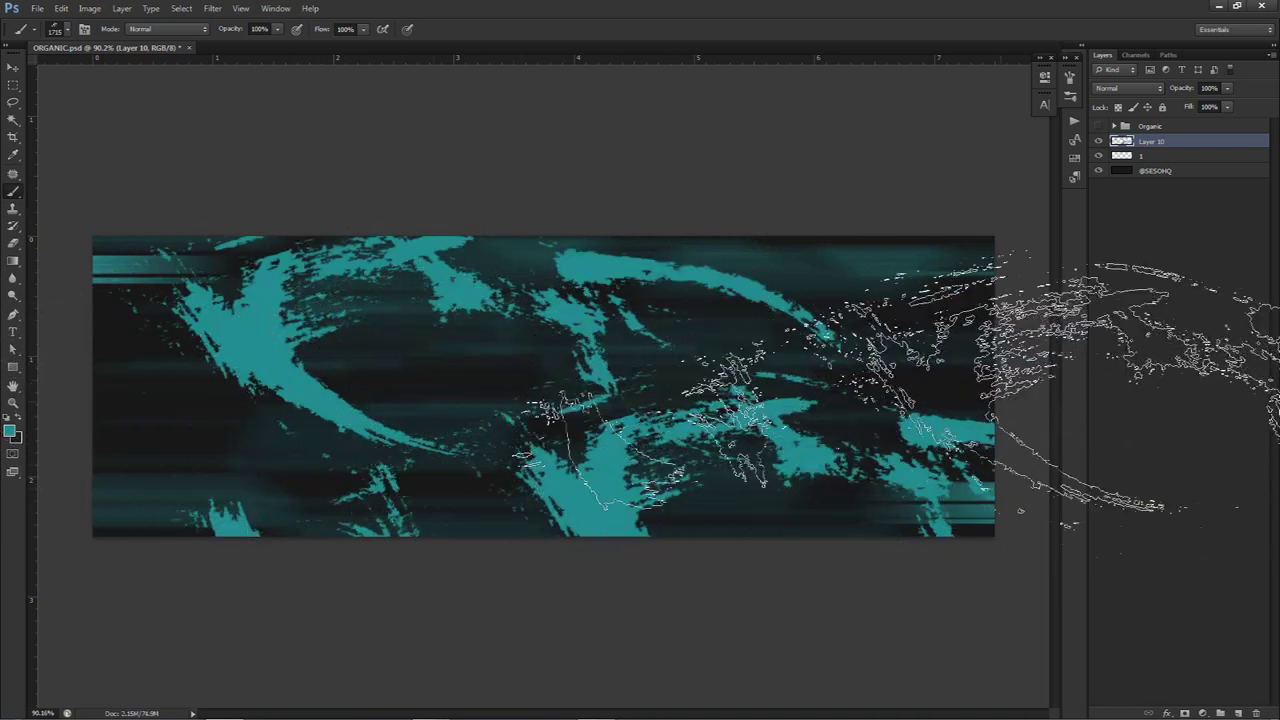
key("ctrl+z")
left_click(738, 459)
key("ctrl+z")
Reduce the brush size to 1284 px and stamp a second teal grunge stroke across the banner's lower right area
left_click_drag(731, 486, 640, 485)
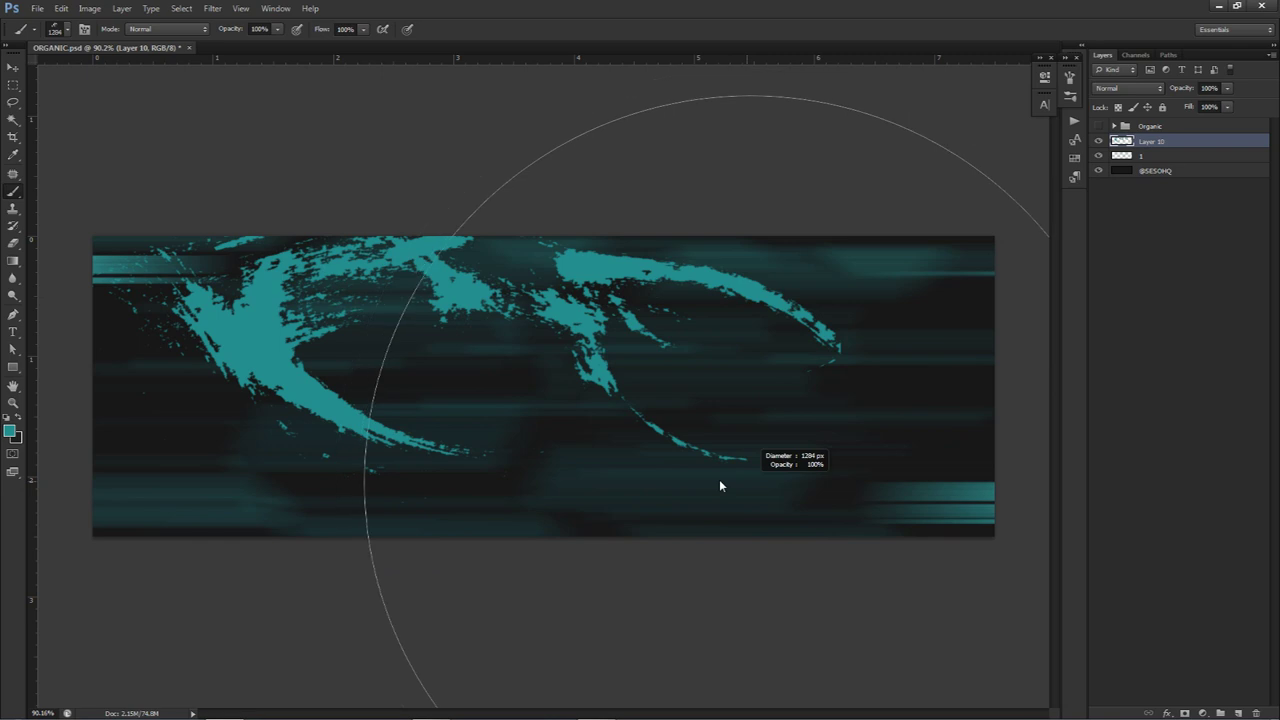
left_click(719, 482)
key("ctrl+z")
left_click(678, 497)
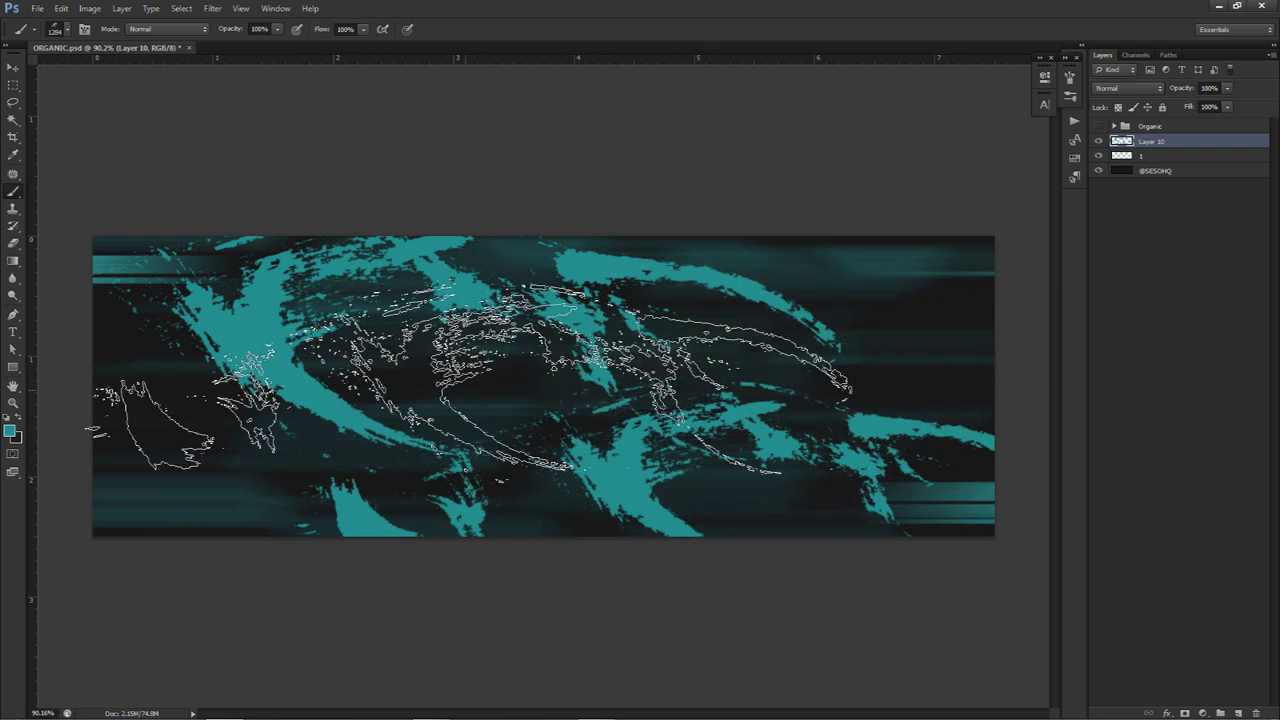
right_click(668, 368)
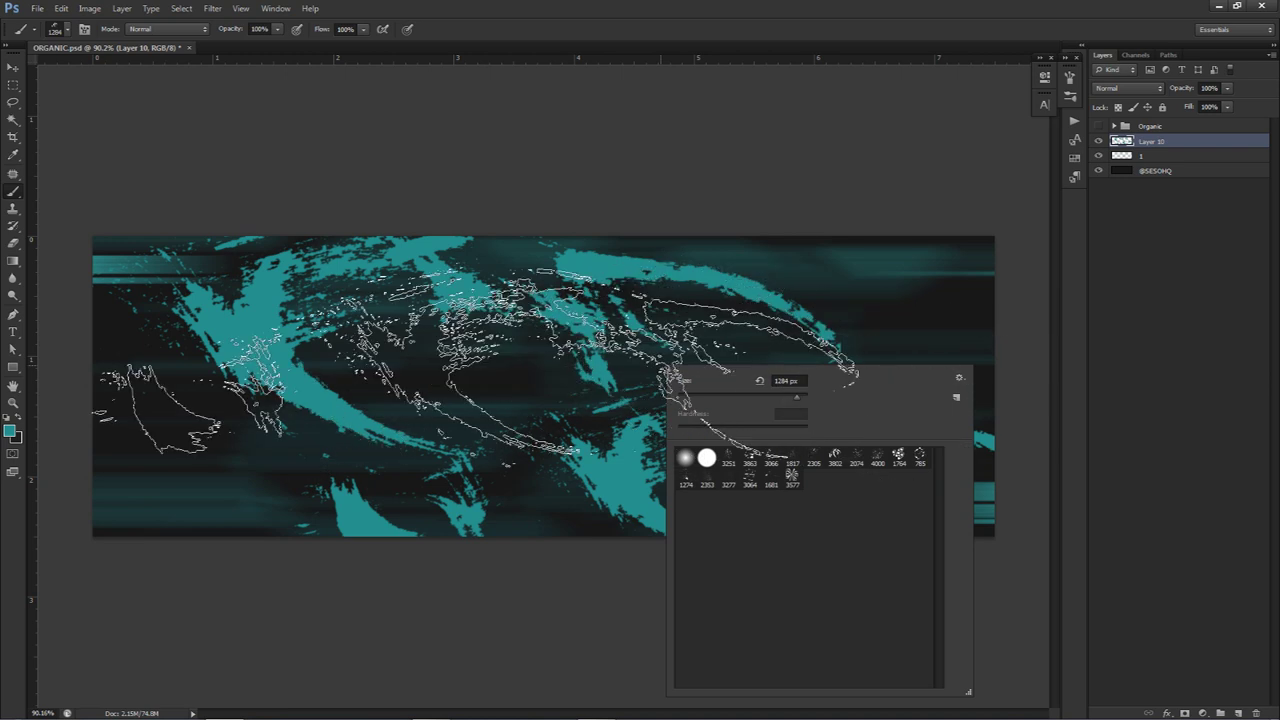
left_click(492, 361)
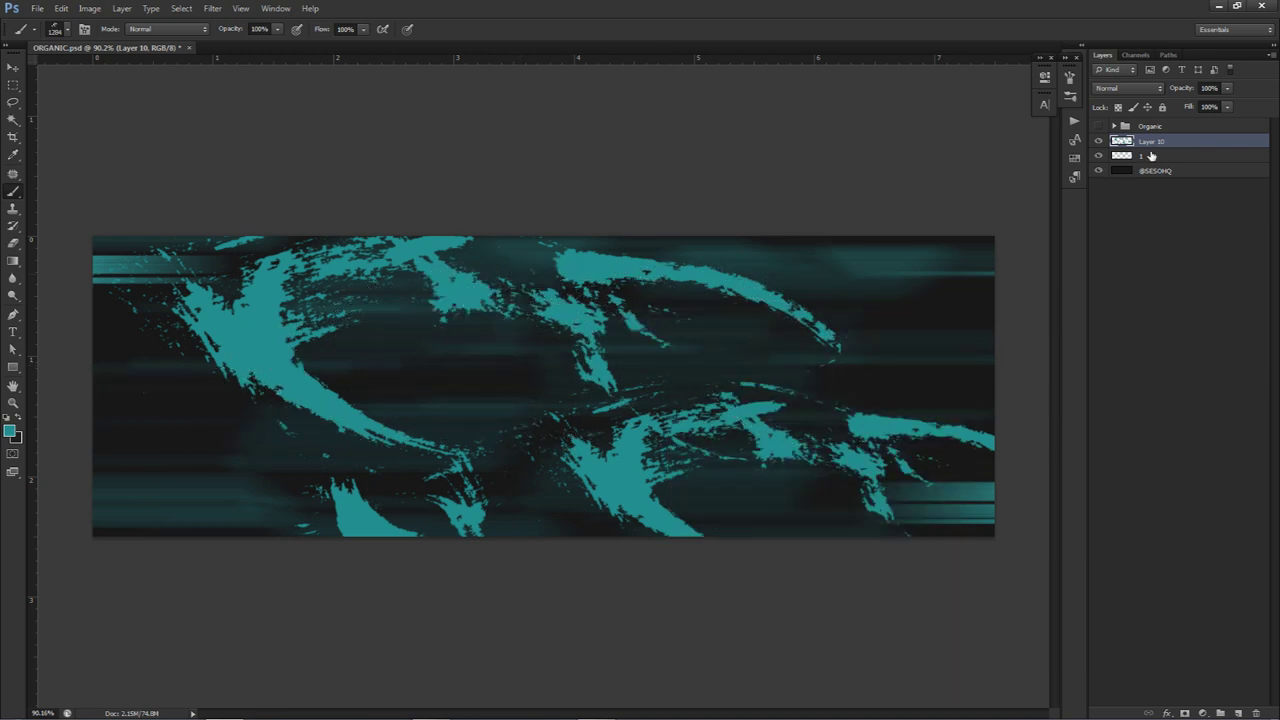
Recolour the brush strokes on Layer 10 to olive yellow with Hue/Saturation, using a hue of -123
key("ctrl+u")
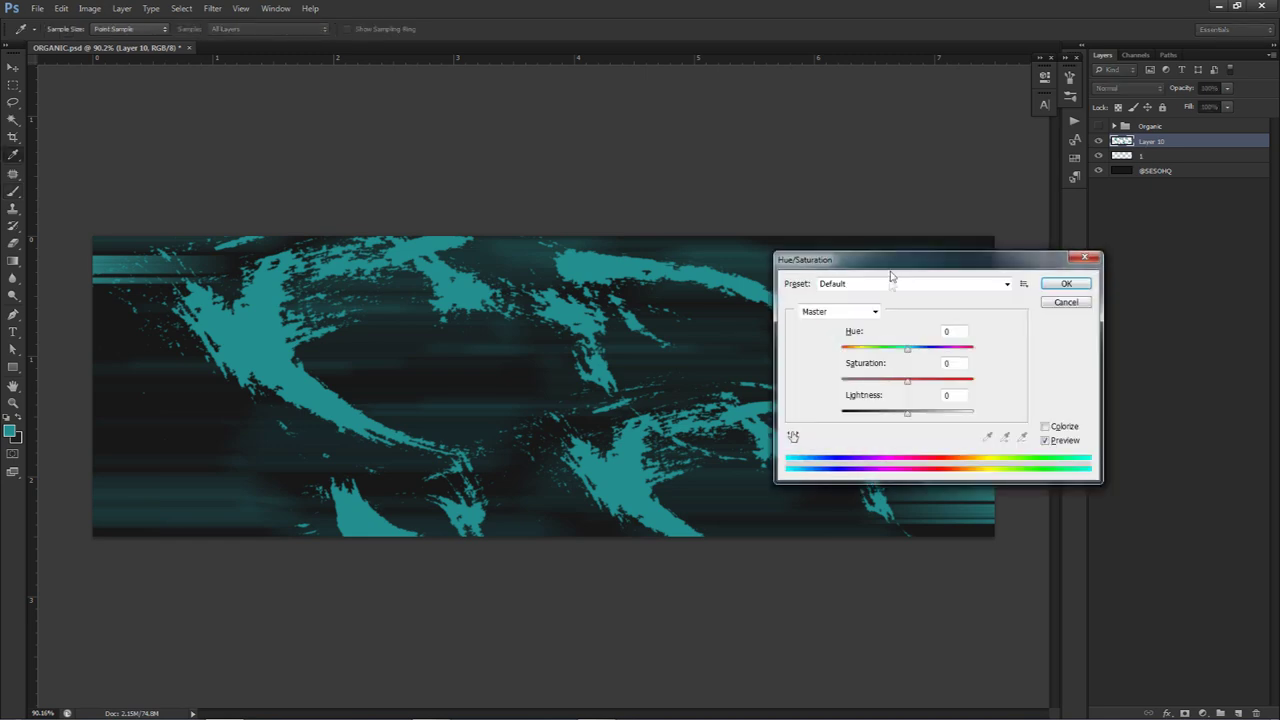
left_click_drag(902, 347, 857, 355)
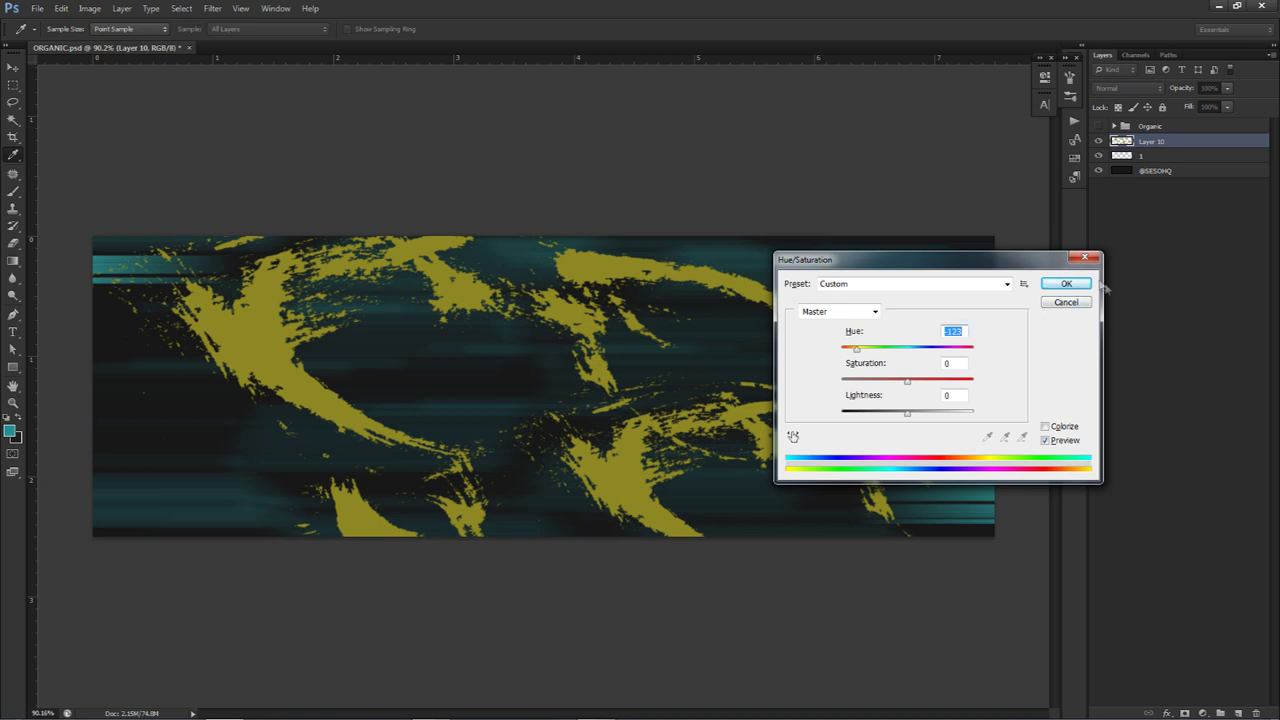
left_click(1069, 283)
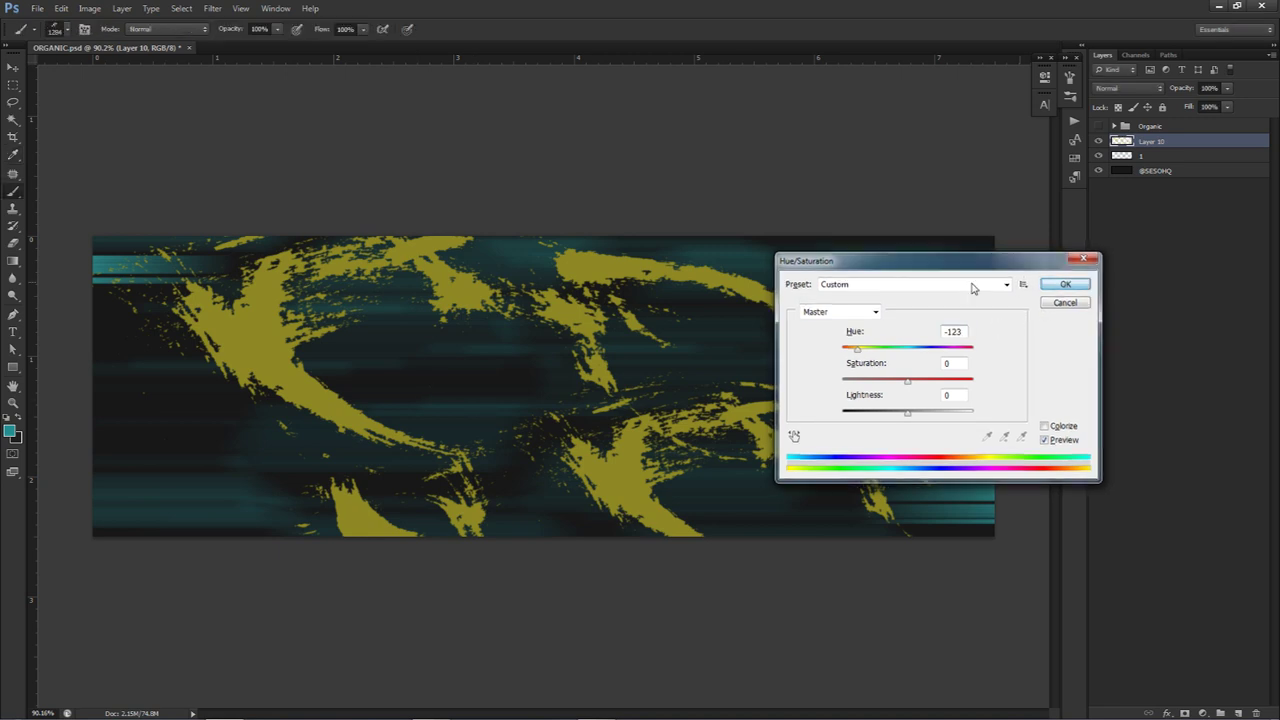
Reset the foreground and background colours to the default black and white
left_click(6, 418)
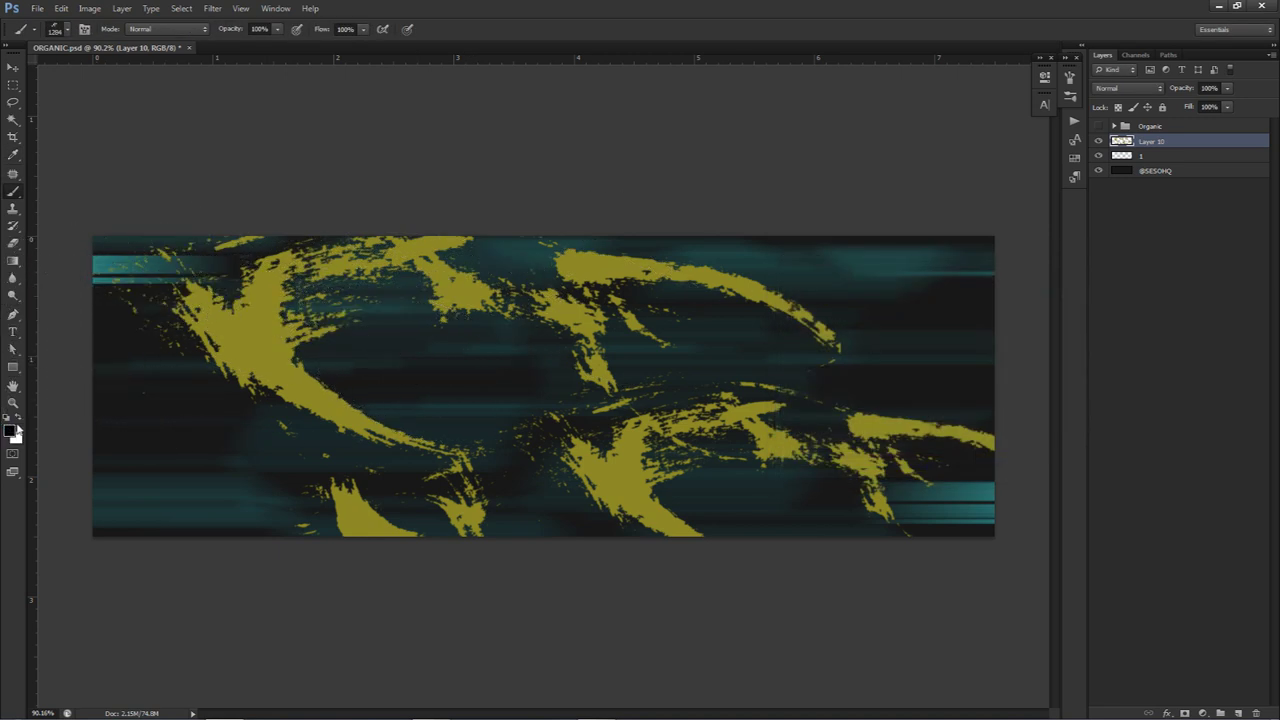
left_click(14, 432)
left_click(440, 307)
double_click(890, 419)
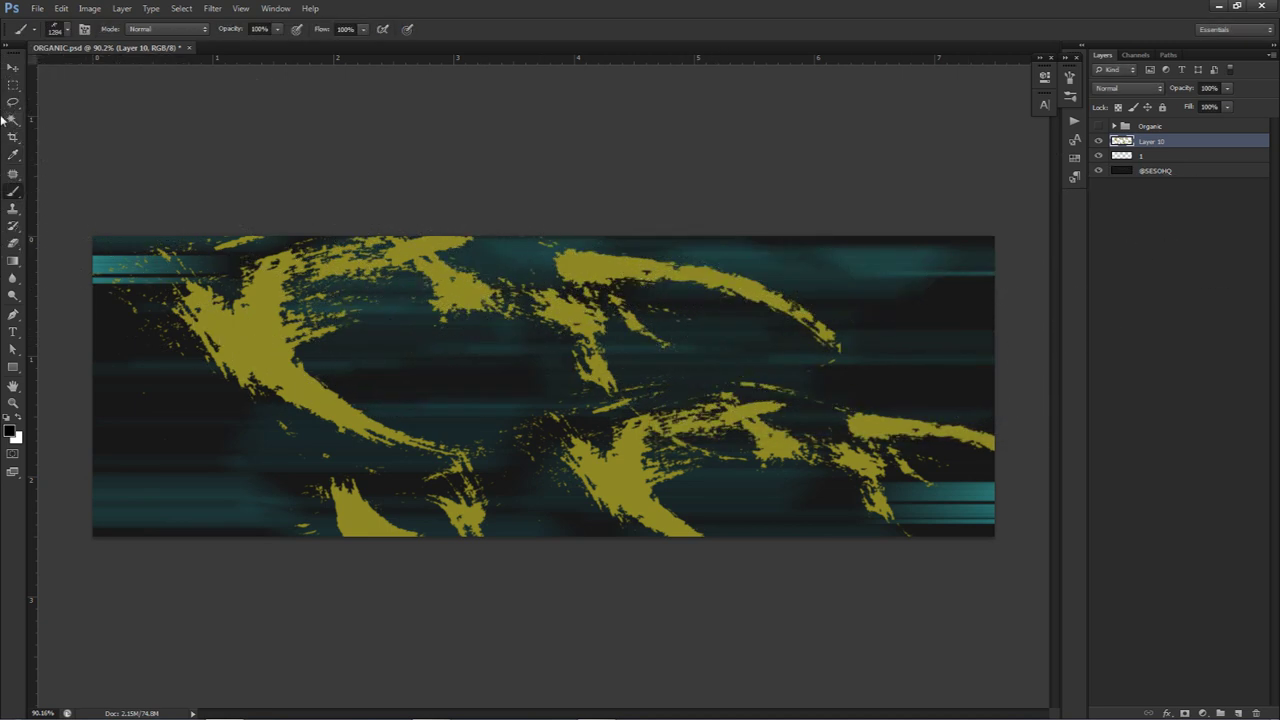
left_click(12, 67)
double_click(1199, 143)
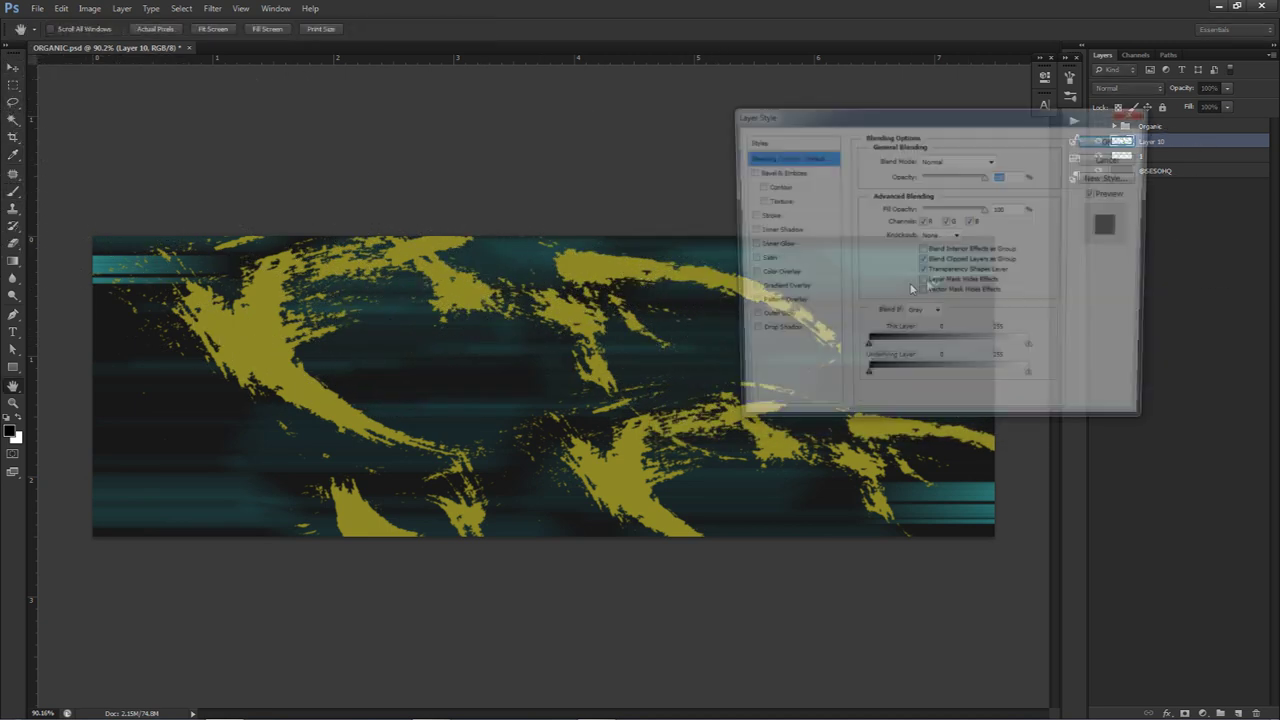
left_click(773, 274)
left_click(1006, 161)
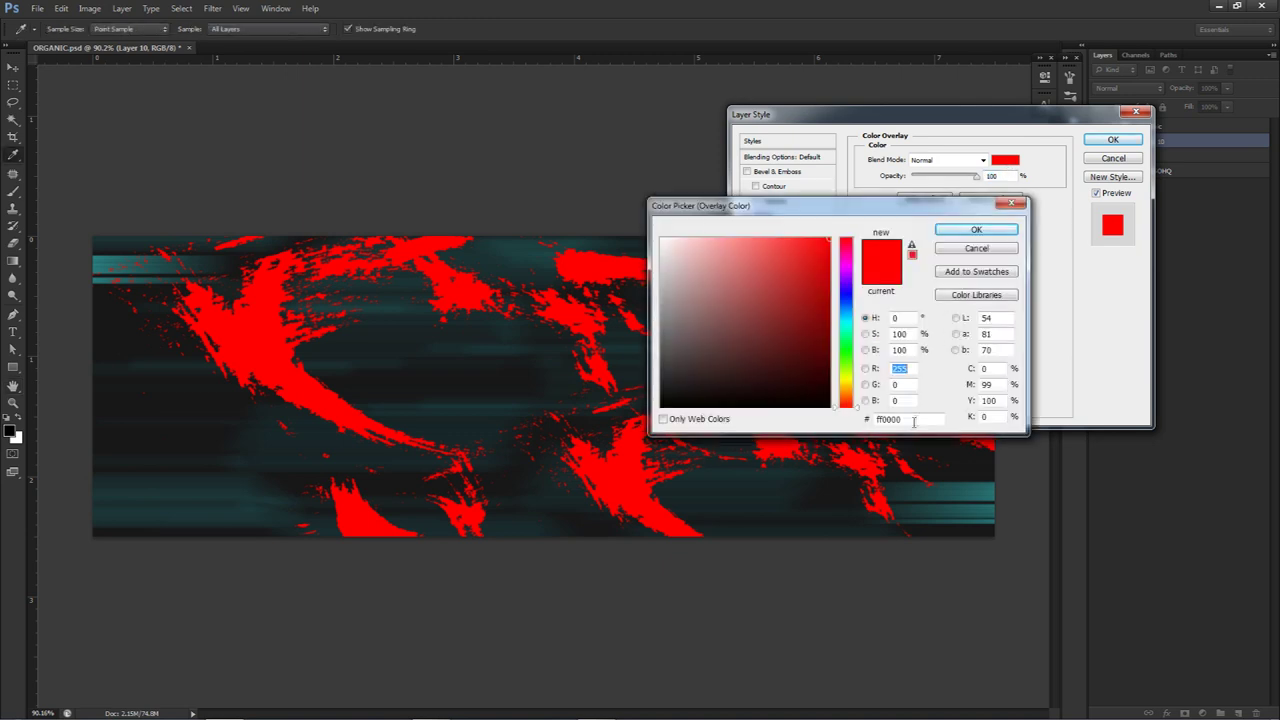
left_click(978, 250)
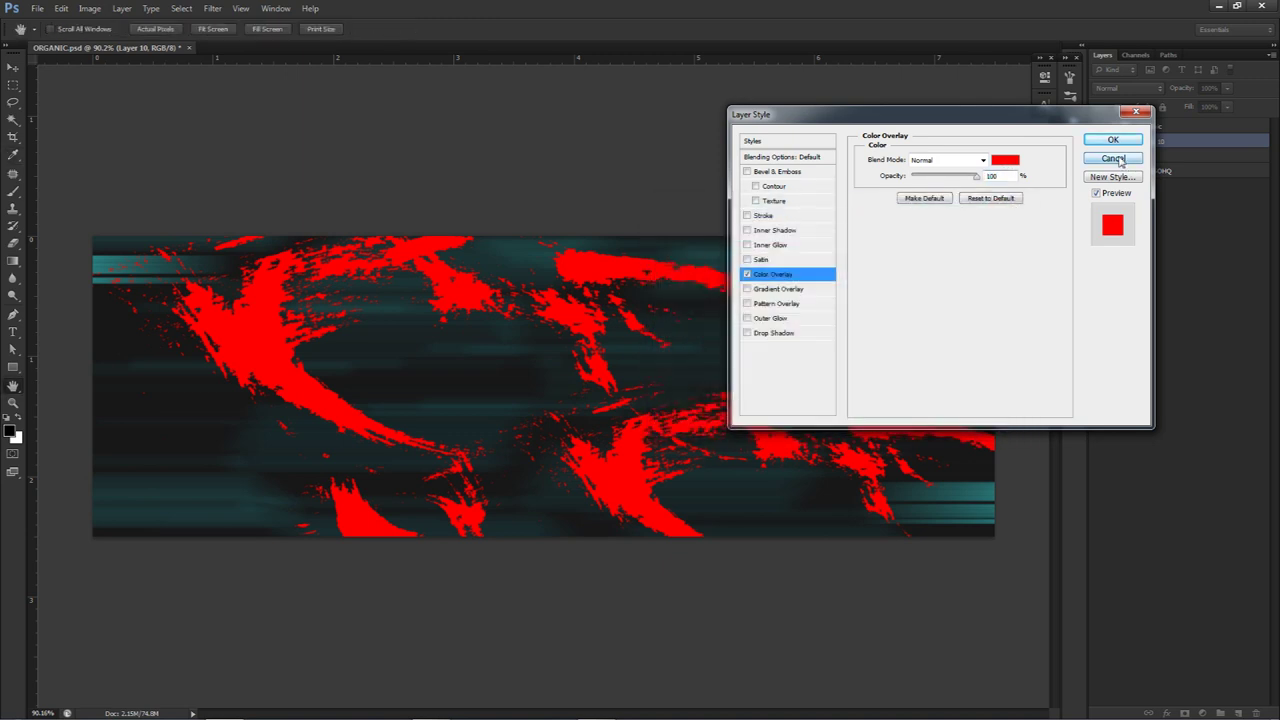
left_click(1113, 159)
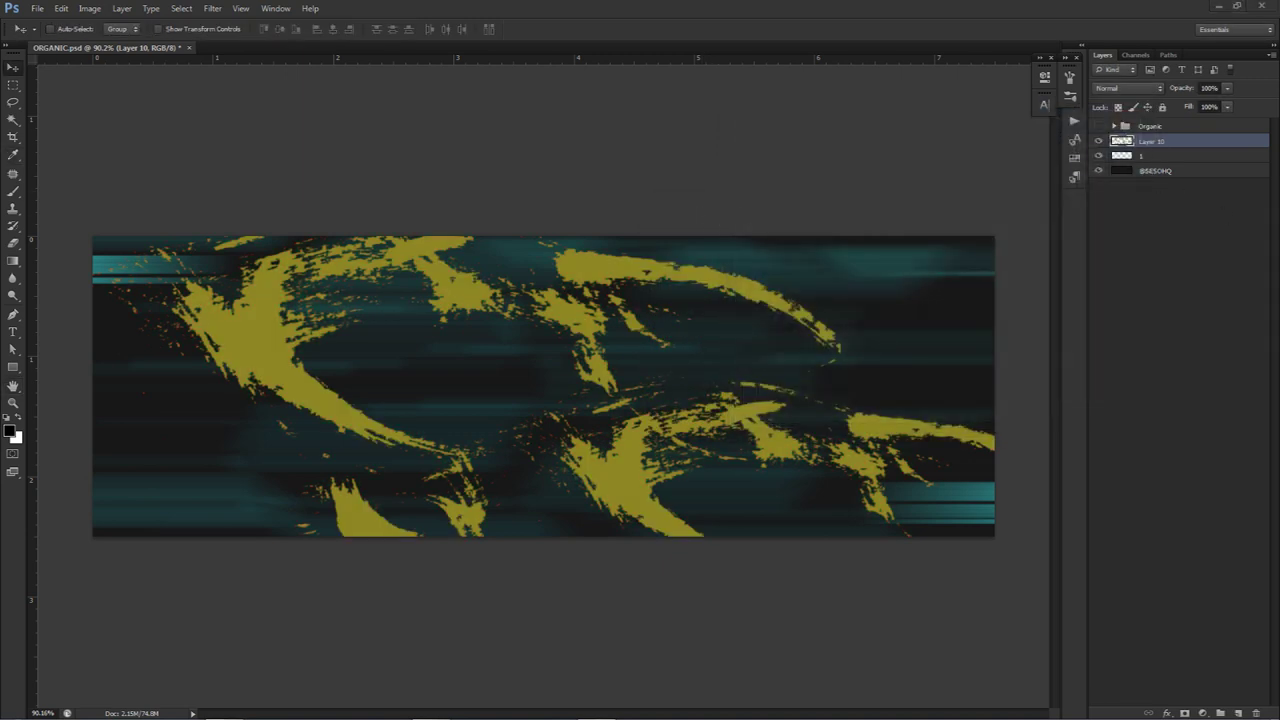
Place the wood_texture_by_daydreamsphotography image above Layer 10, scaled up to cover the whole banner
key("ctrl+t")
left_click_drag(743, 234, 1065, 120)
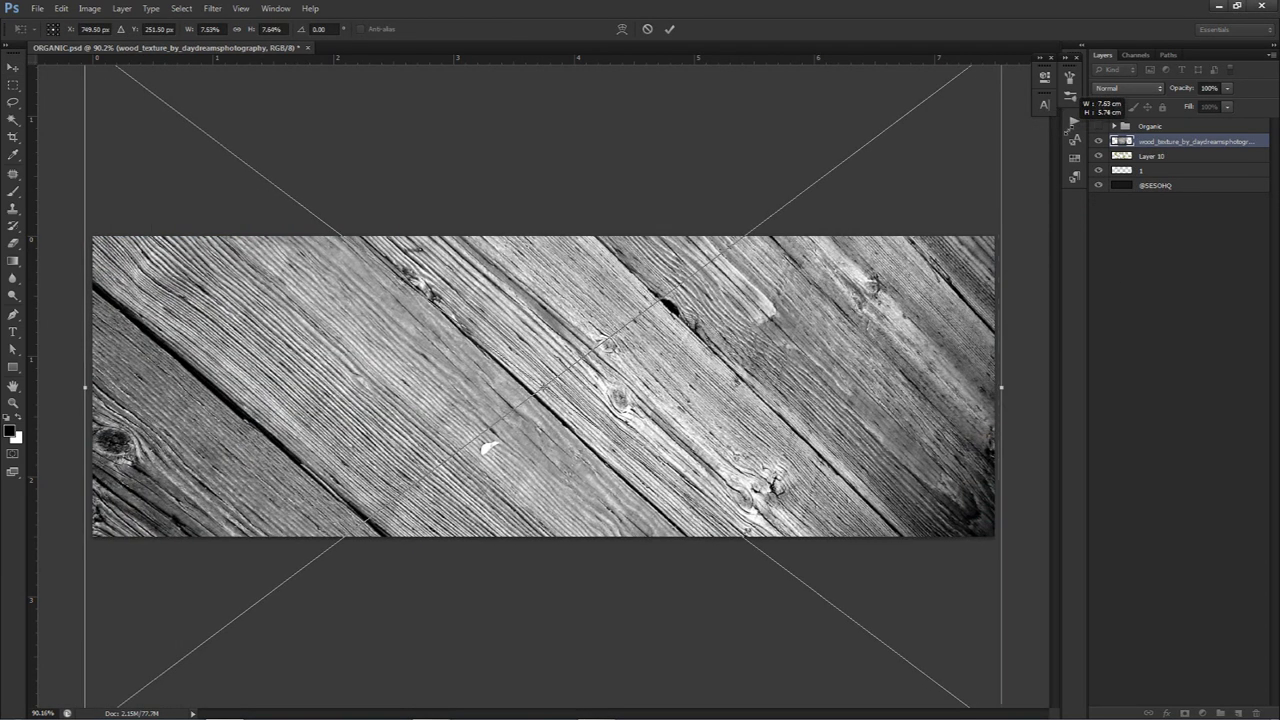
key("Return")
Clip the wood texture to the brush strokes on Layer 10 and rename the texture layer to 1
right_click(1172, 150)
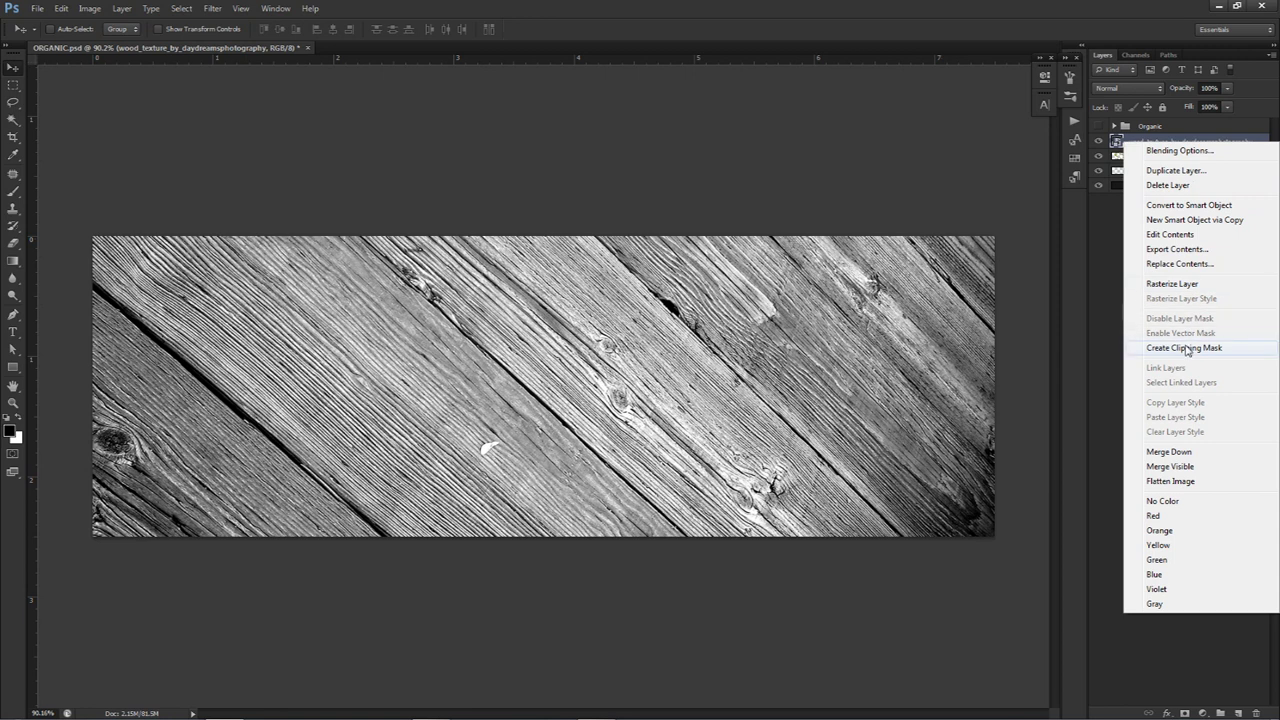
left_click(1184, 347)
double_click(1160, 142)
type("1")
key("Return")
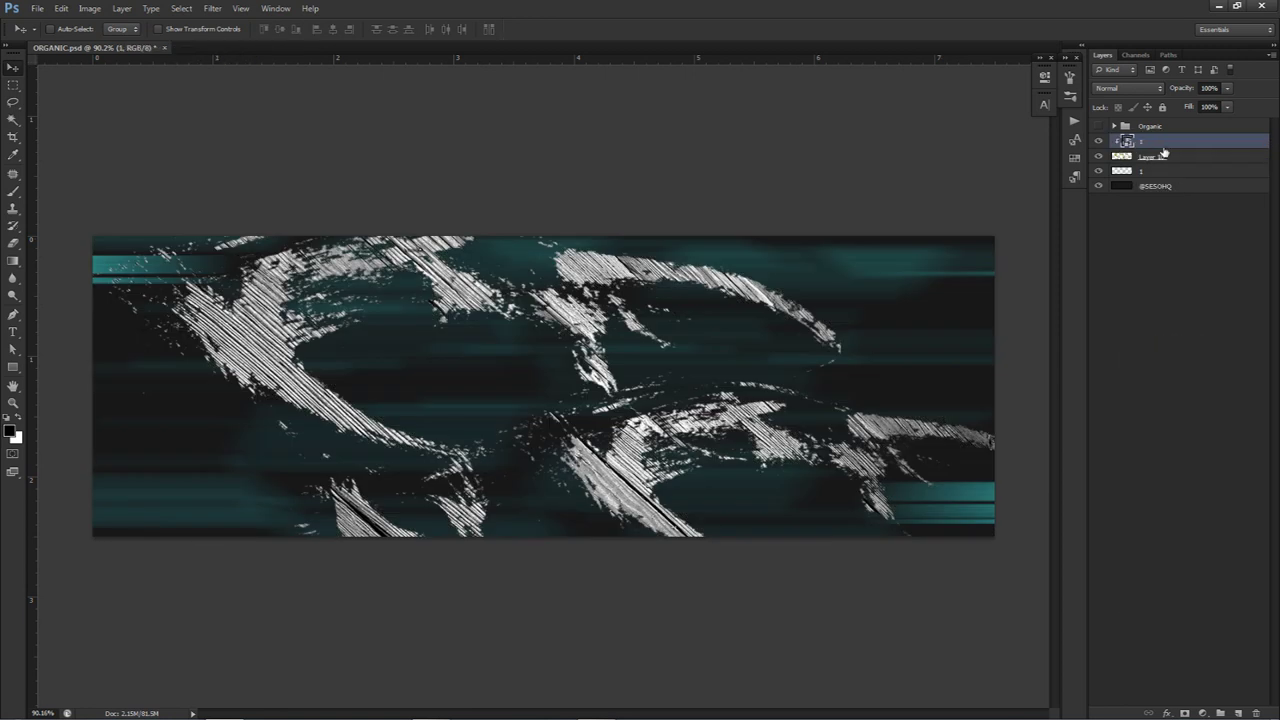
Blend the clipped wood texture in Overlay mode and merge it with Layer 10
left_click(1161, 157, "shift")
left_click(1147, 142)
left_click(1145, 89)
left_click(1113, 266)
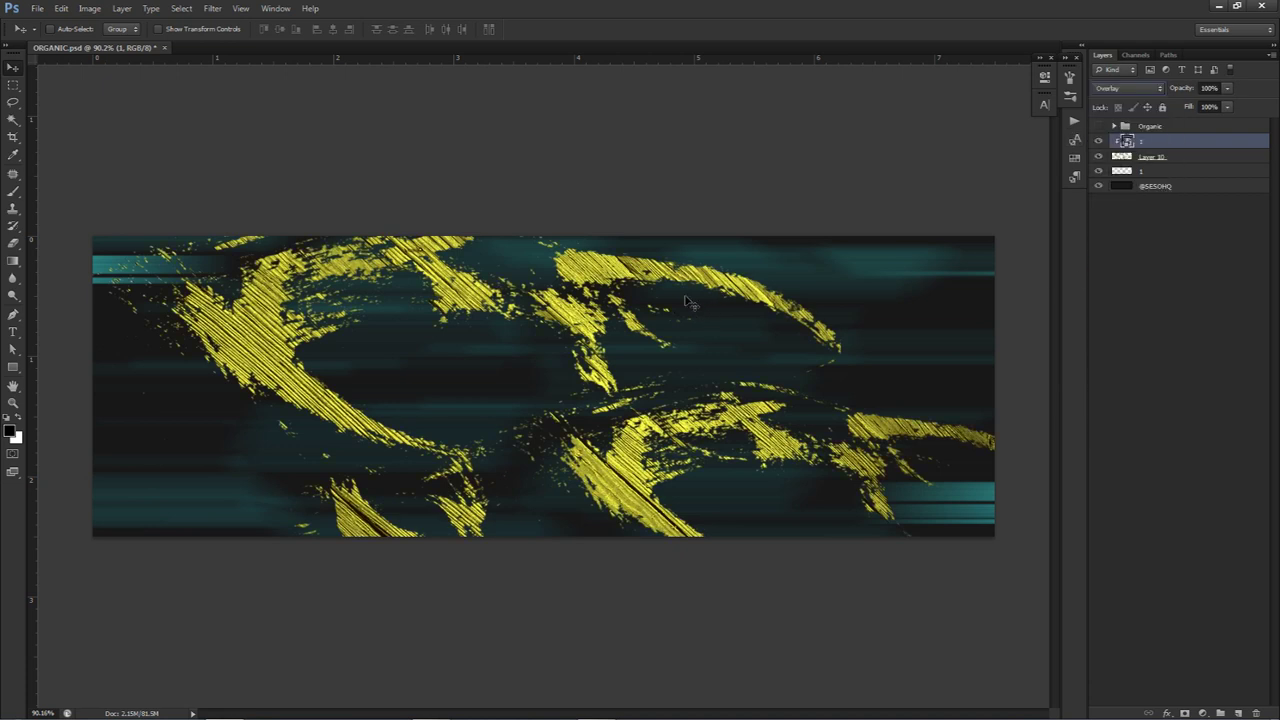
left_click(1152, 157, "shift")
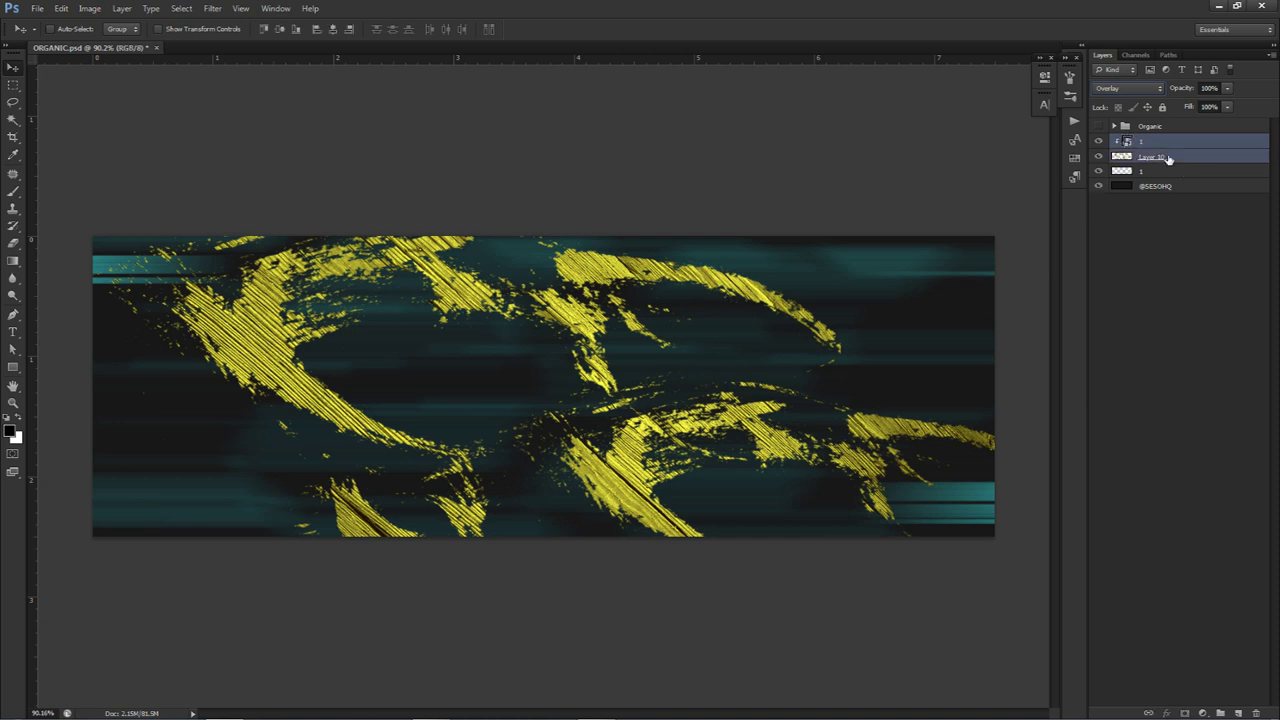
key("ctrl+e")
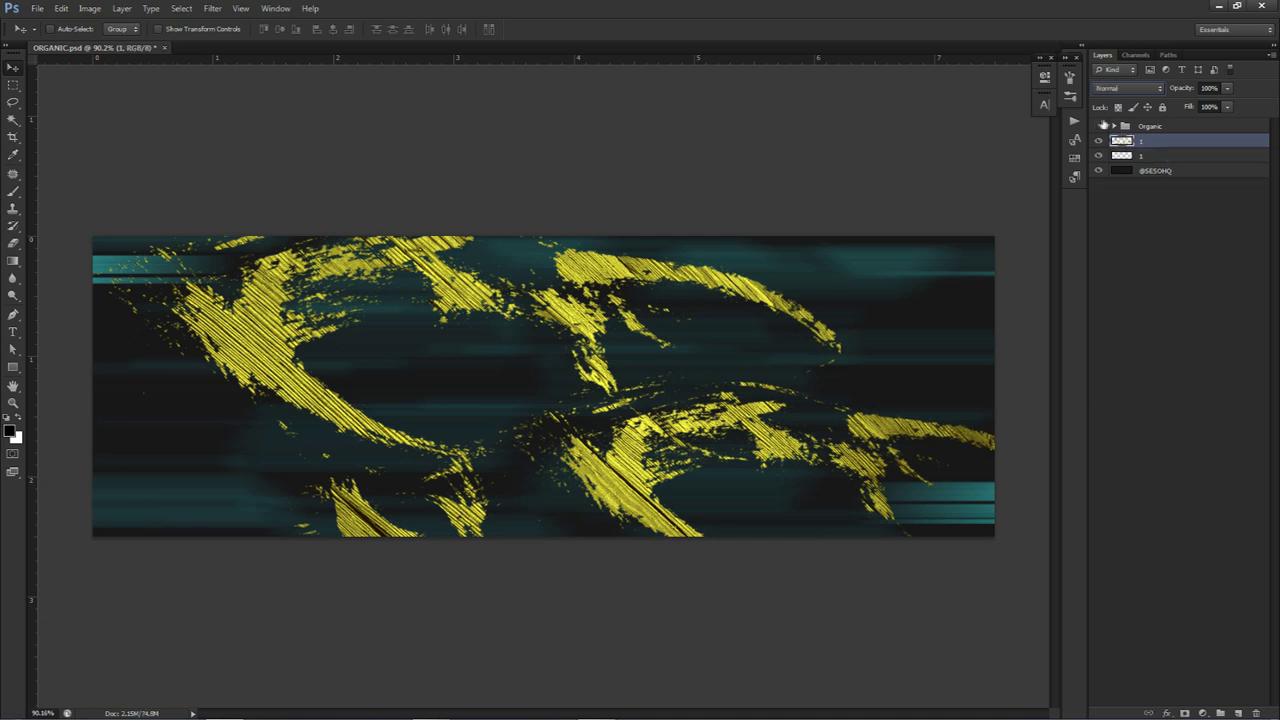
Set the merged stroke layer's blend mode to Lighter Color, comparing it with Normal
left_click(1114, 90)
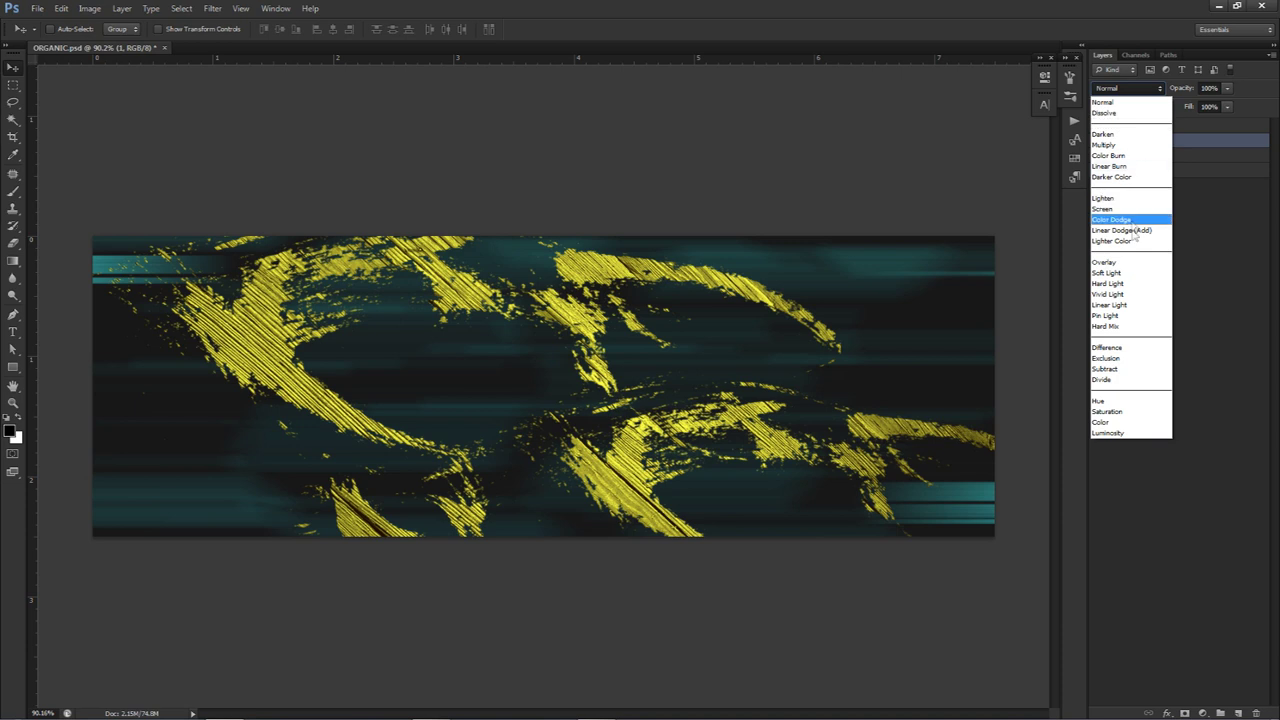
left_click(1128, 241)
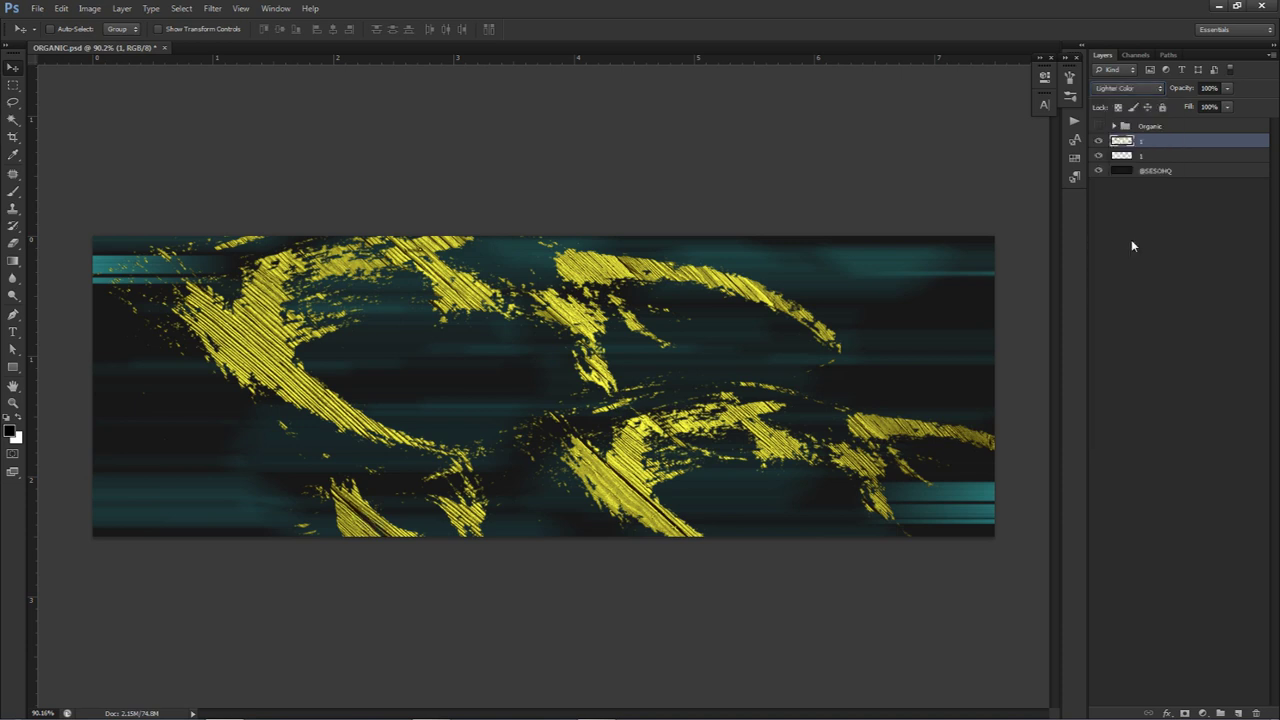
left_click(1114, 89)
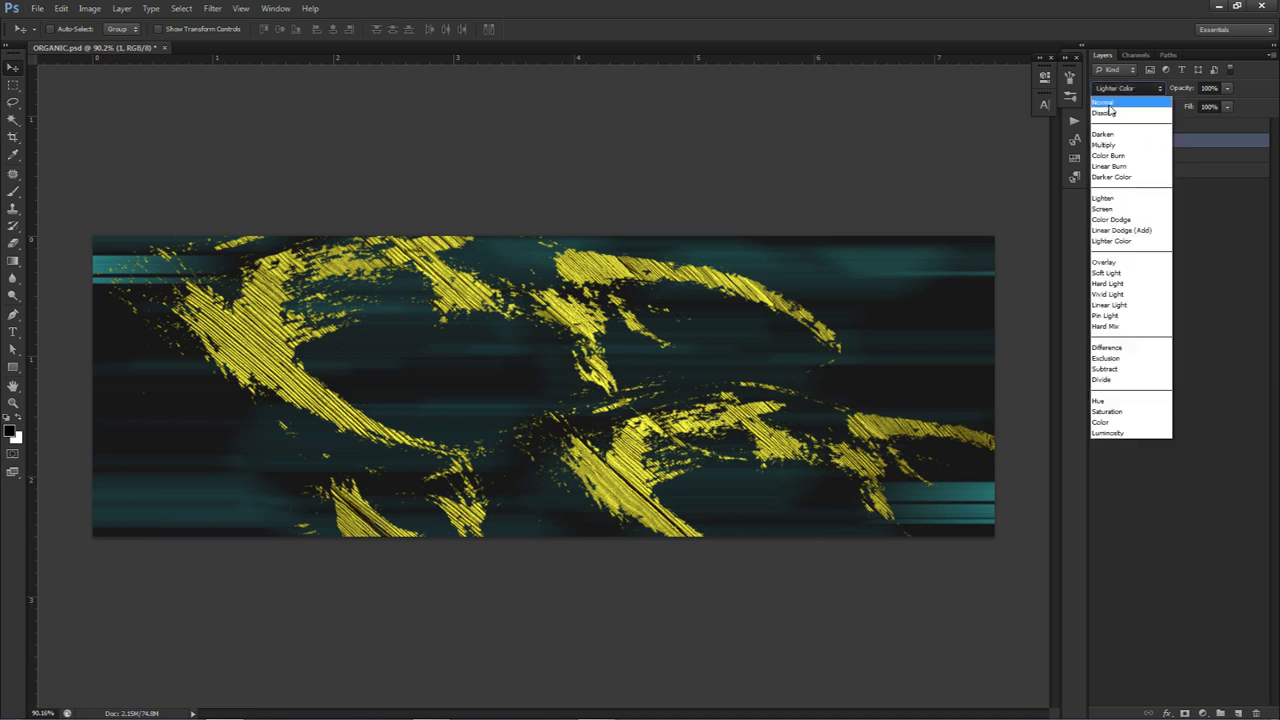
left_click(1108, 104)
left_click(1114, 89)
left_click(1122, 243)
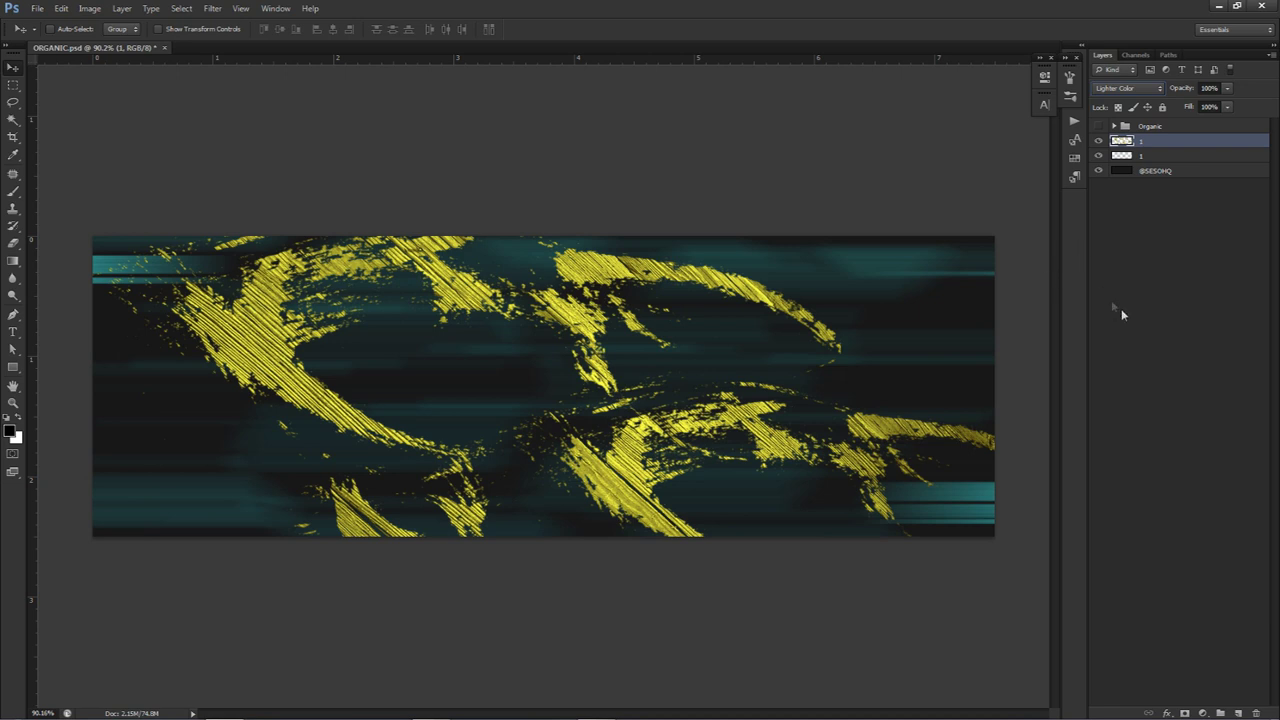
Add a new layer above the merged strokes and undo a test stamp of the 3863 px grunge brush preset on it
left_click(1237, 712)
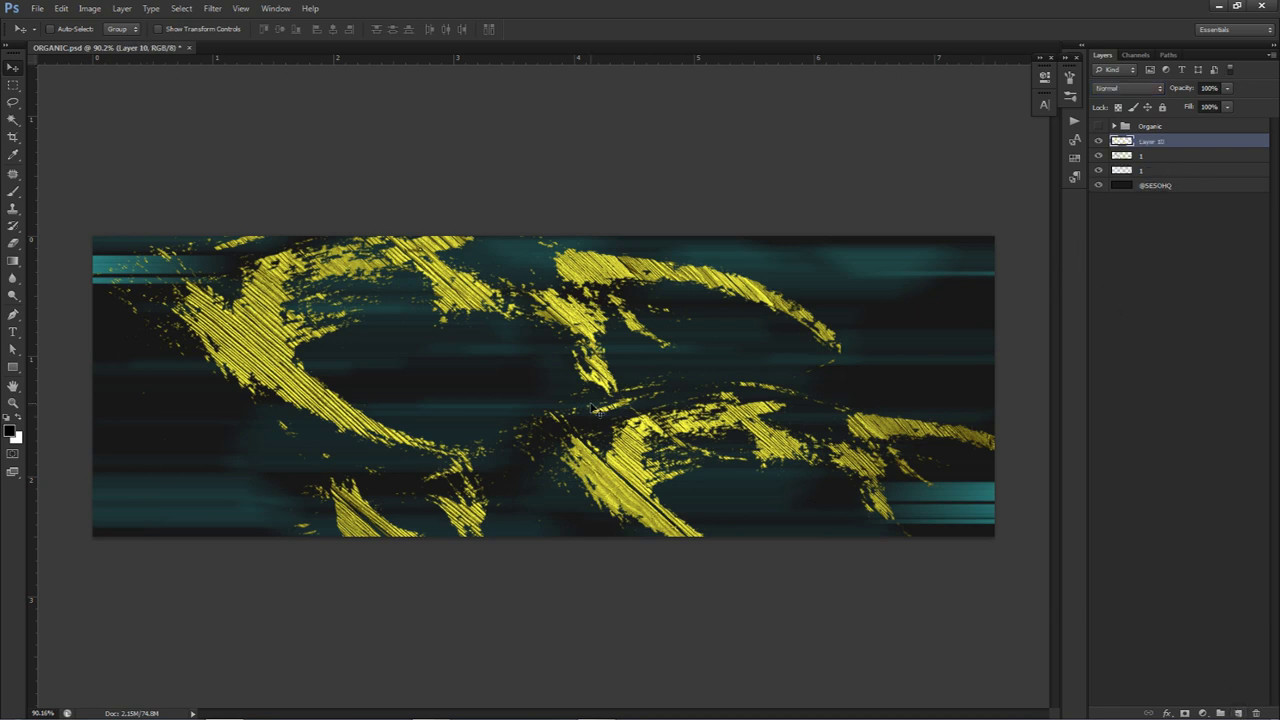
key("b")
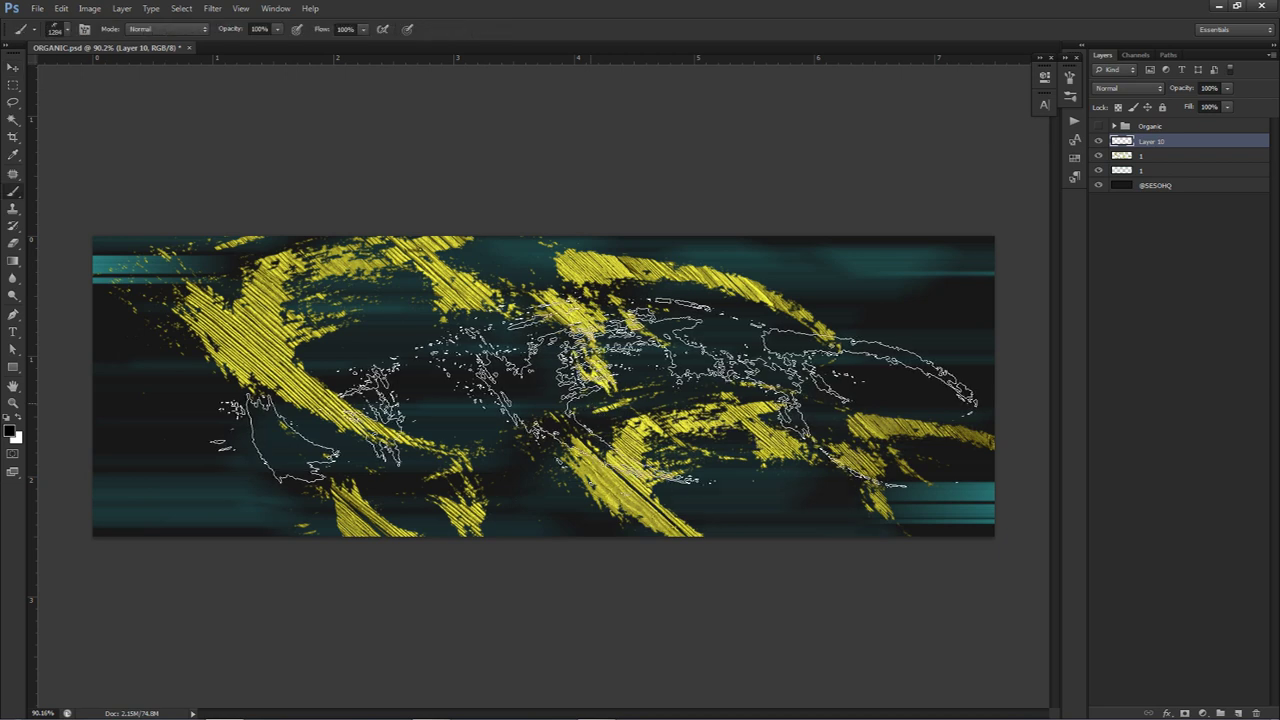
right_click(596, 408)
double_click(685, 485)
left_click(768, 418)
key("ctrl+z")
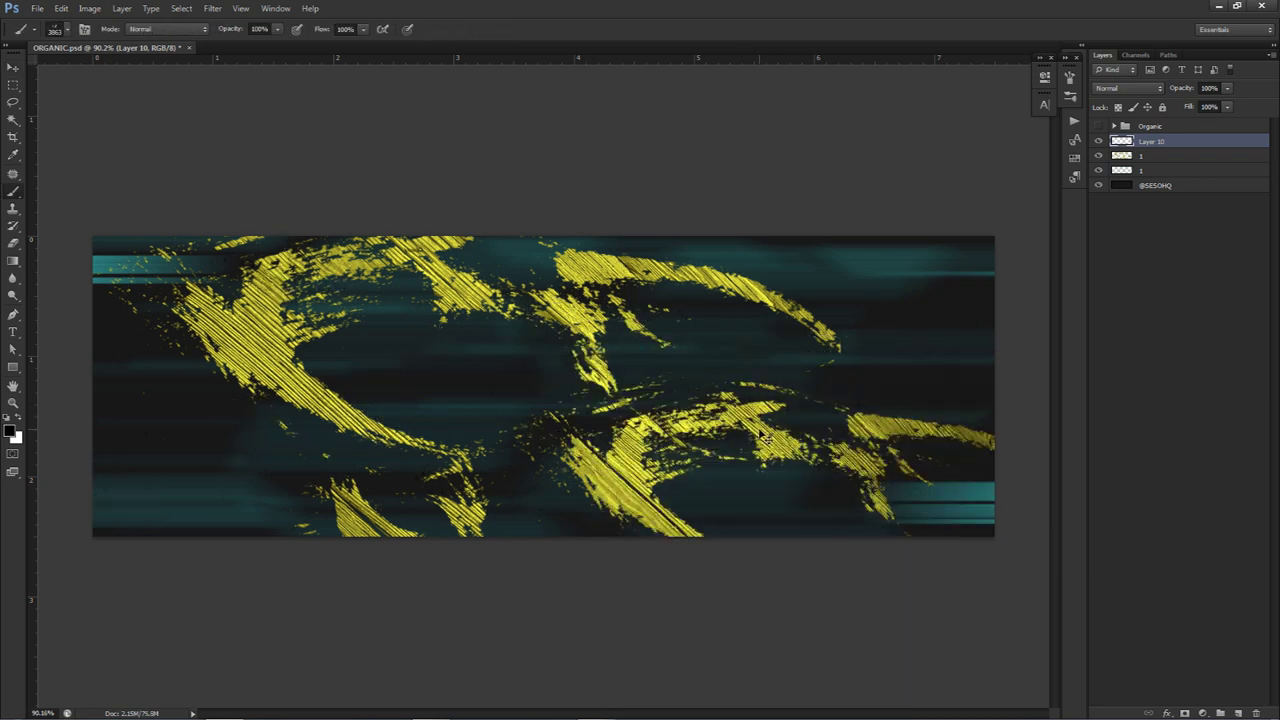
Try another stamp with the grunge brush presets, undo it, and reduce the brush size to 1722 px
right_click(691, 438)
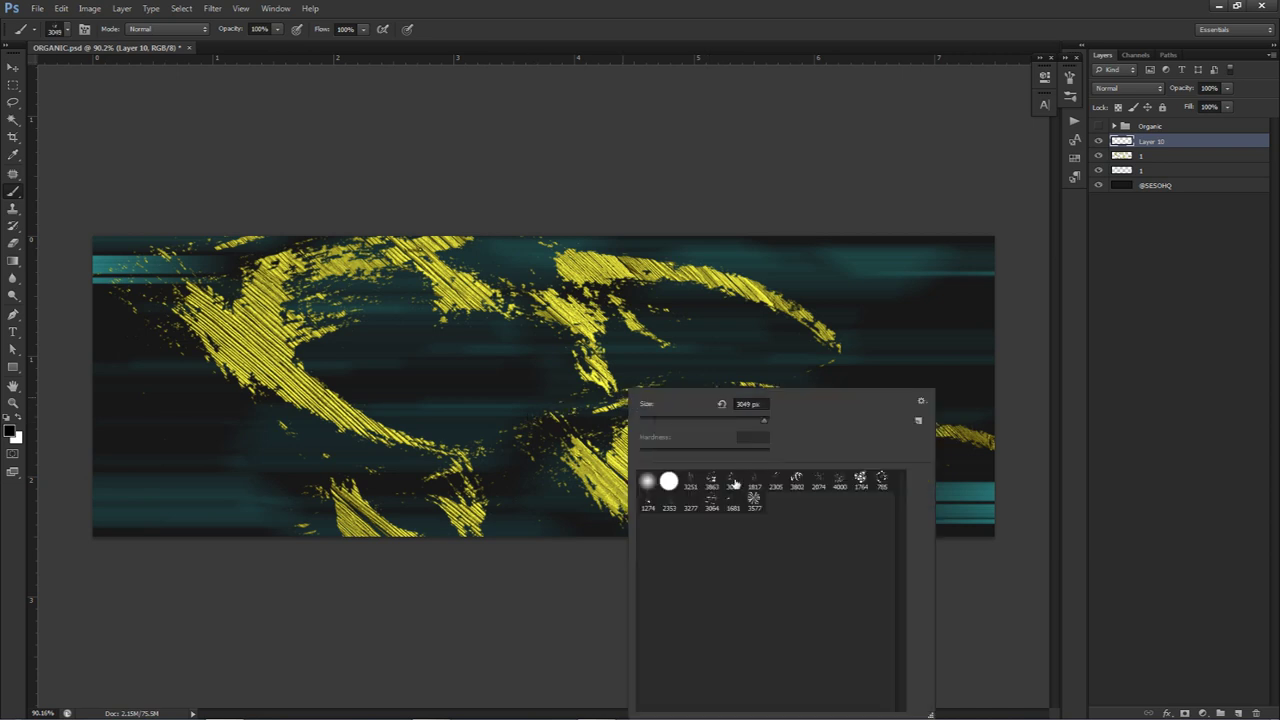
left_click(510, 368)
key("ctrl+z")
left_click_drag(686, 409, 470, 384)
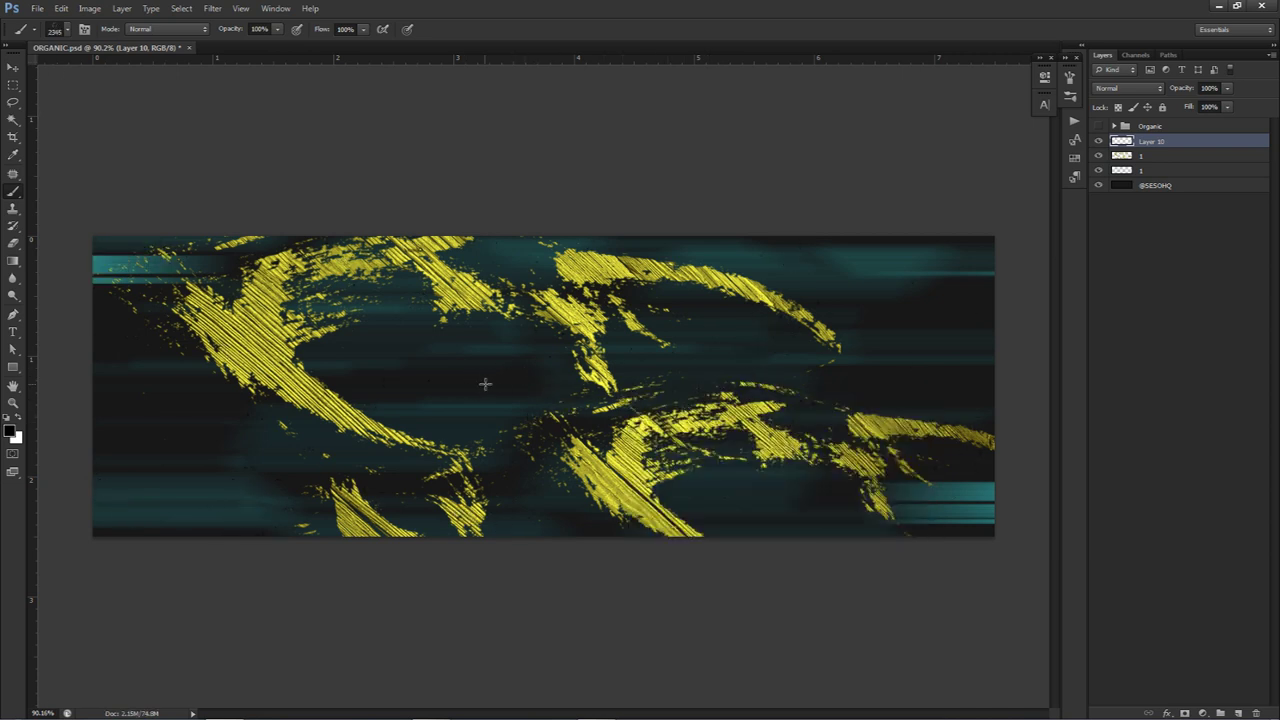
left_click_drag(619, 386, 434, 366)
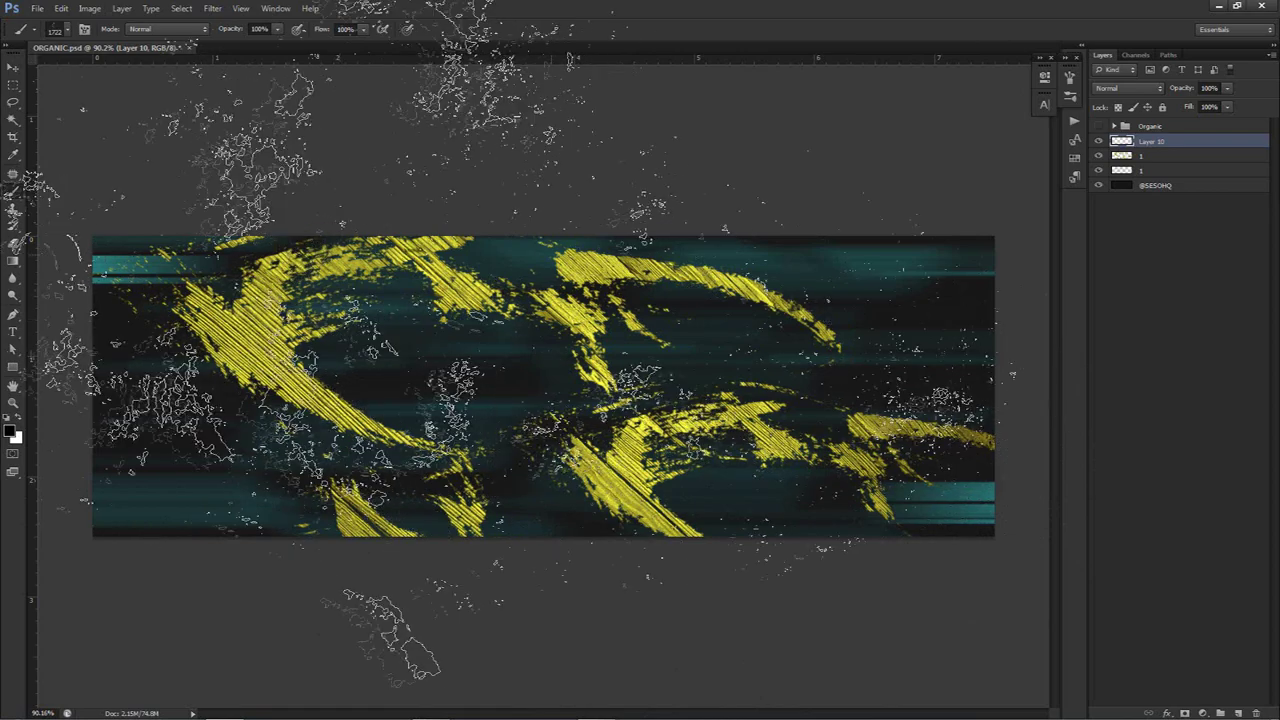
Stamp black grunge splatter across the banner on the new Layer 10 and switch to the Move tool
left_click(455, 370)
left_click(847, 270)
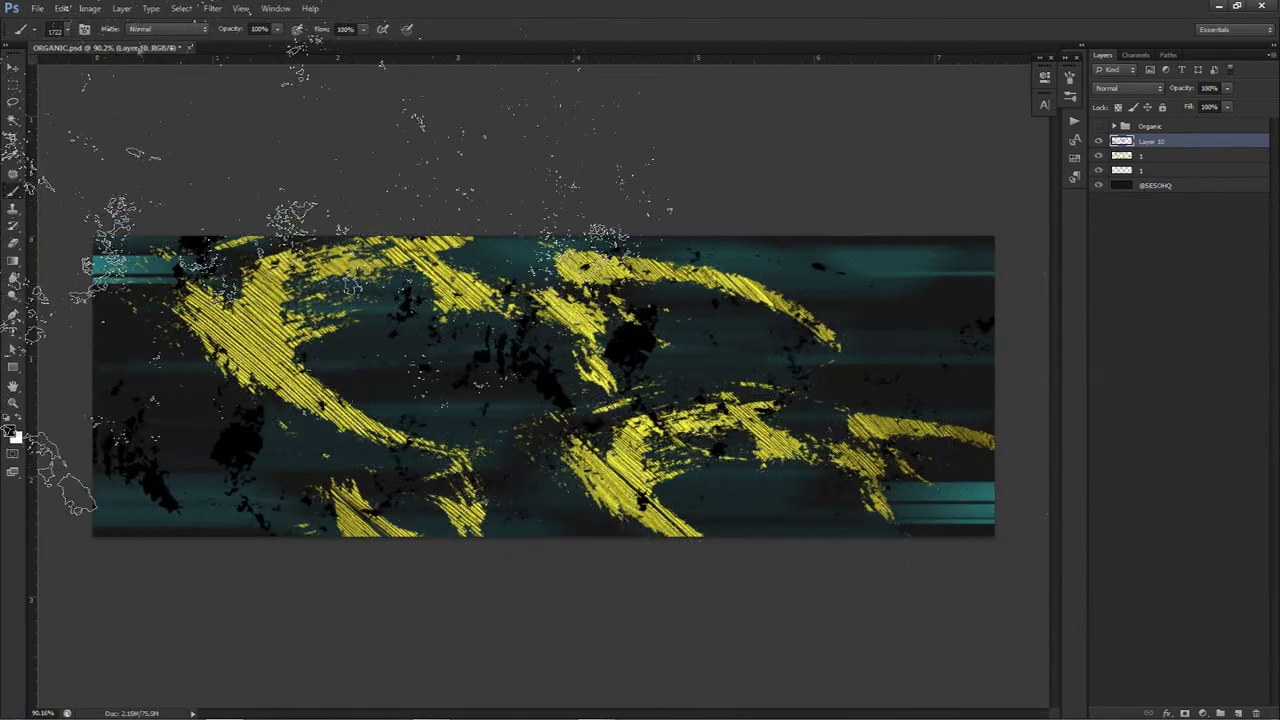
left_click(13, 66)
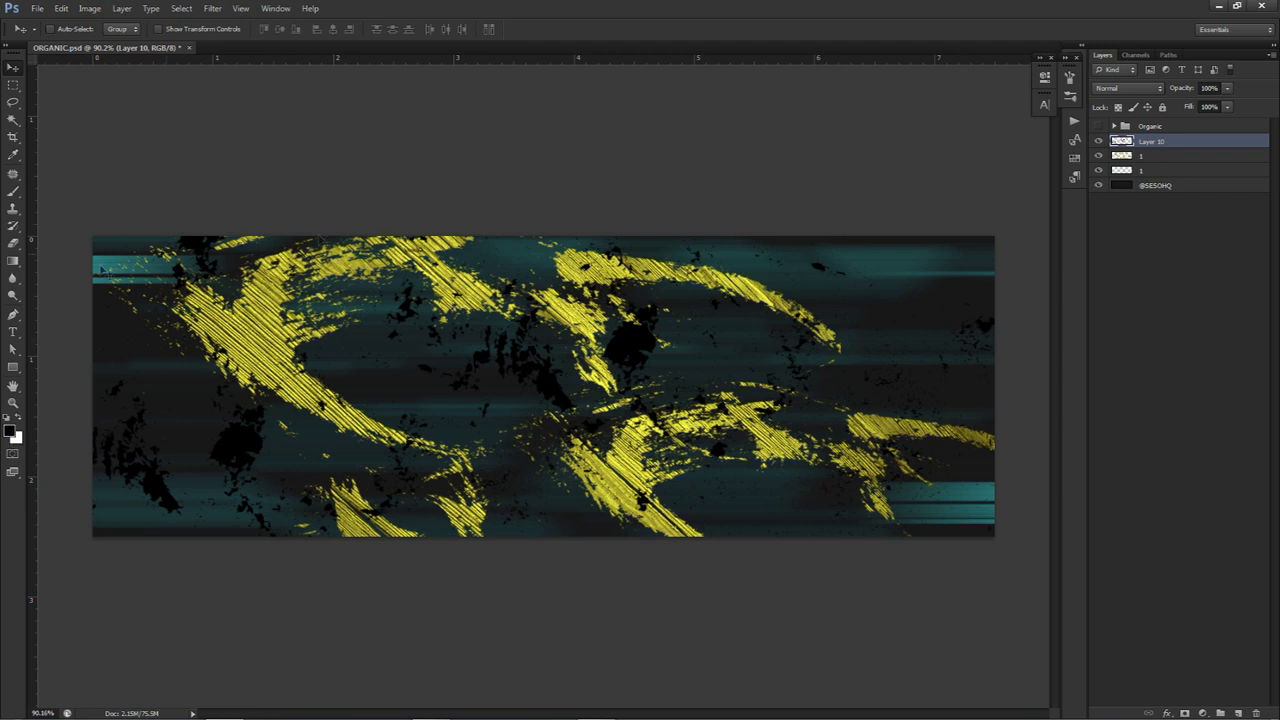
Sample the bright teal of the banner's upper-left stripe as the foreground color
left_click(10, 431)
left_click(122, 266)
left_click(963, 231)
key("Return")
Place the oak-tree-trunk texture, scale it to cover the whole banner, and clip it to Layer 10
left_click_drag(709, 394, 520, 379)
left_click_drag(771, 236, 1003, 81)
key("Return")
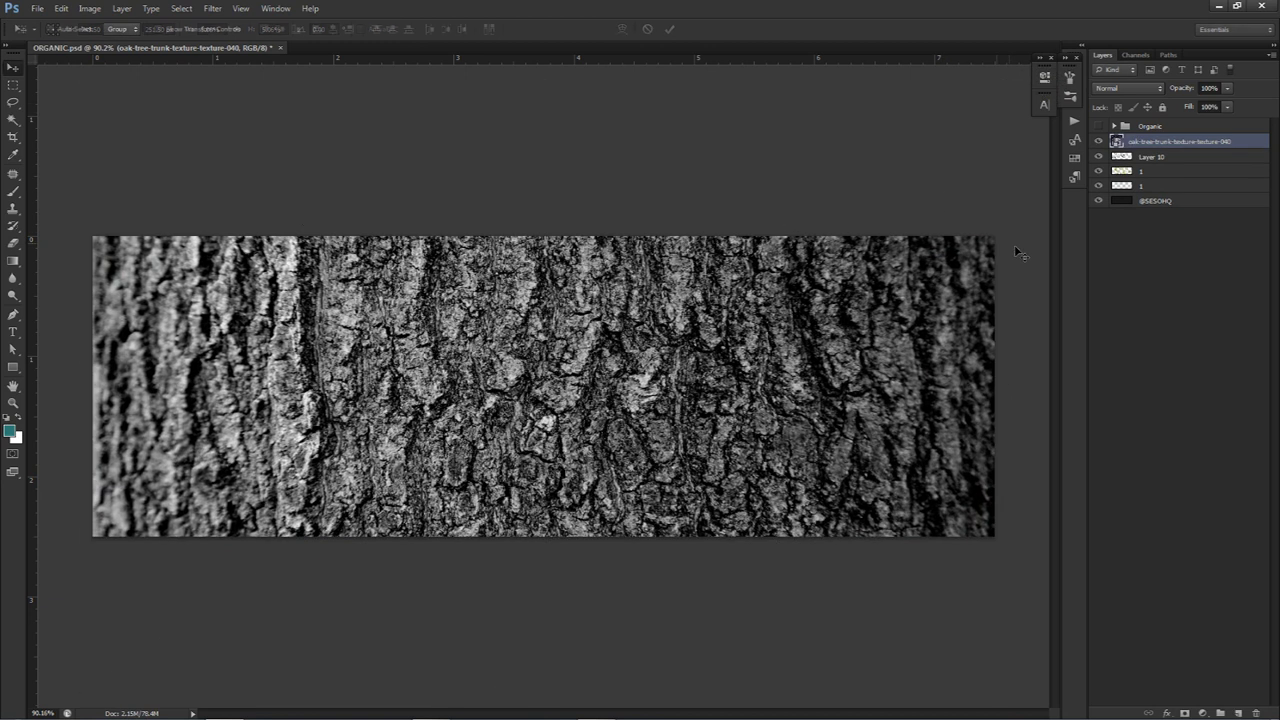
right_click(1176, 143)
left_click(1184, 345)
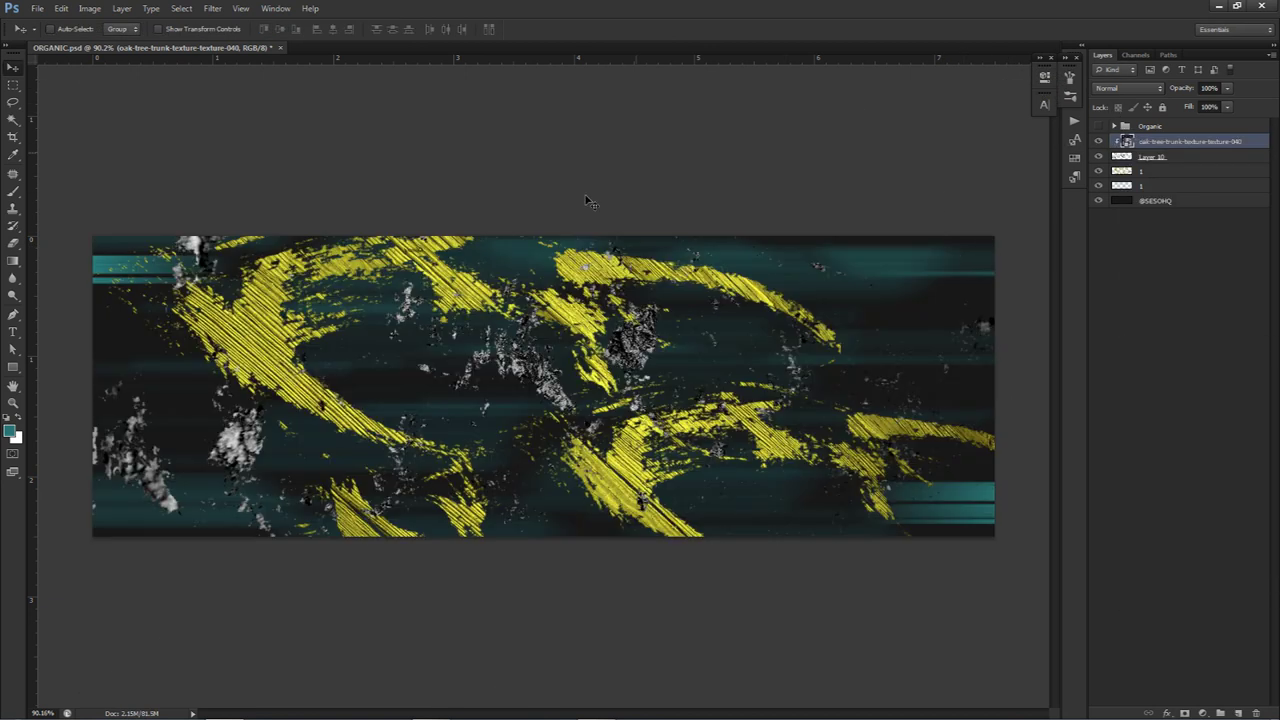
Try Overlay on the clipped bark texture, return it to Normal, and reduce its opacity to 90%
left_click(1128, 90)
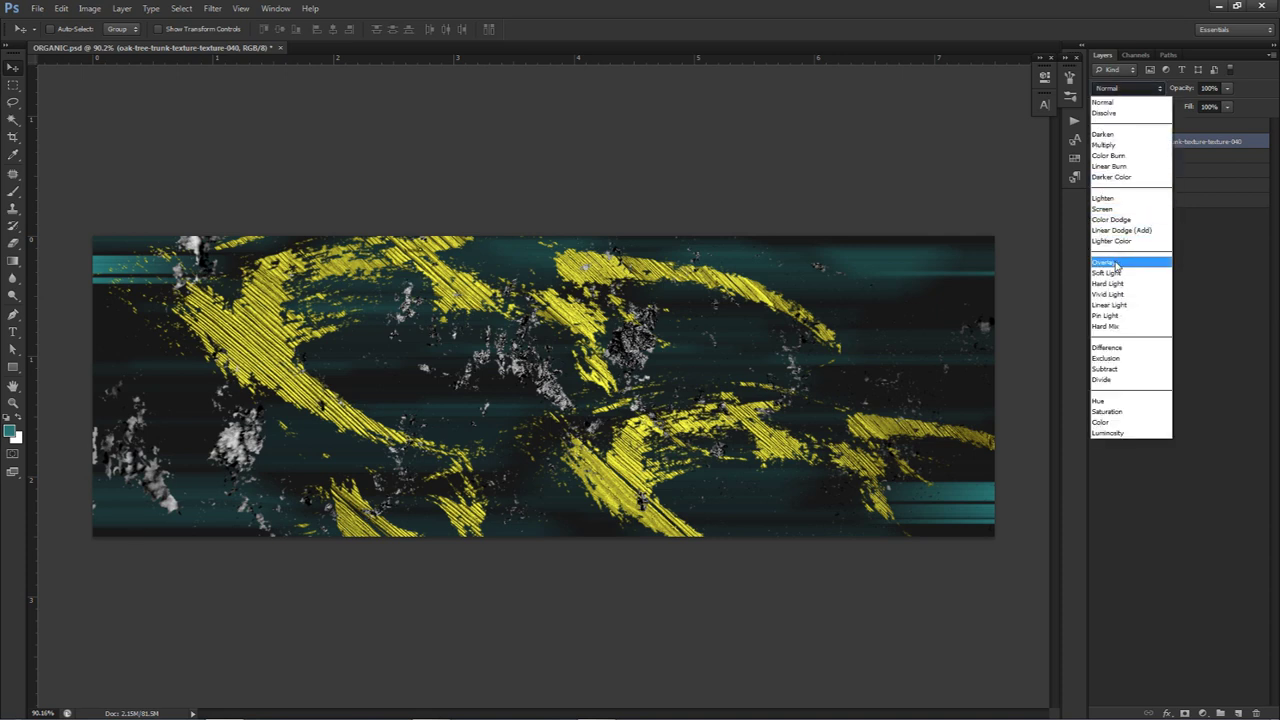
left_click(1116, 262)
left_click(1128, 88)
left_click(1116, 96)
left_click(1227, 88)
mouse_move(1222, 103)
left_mouse_down()
mouse_move(1191, 104)
mouse_move(1220, 106)
left_mouse_up()
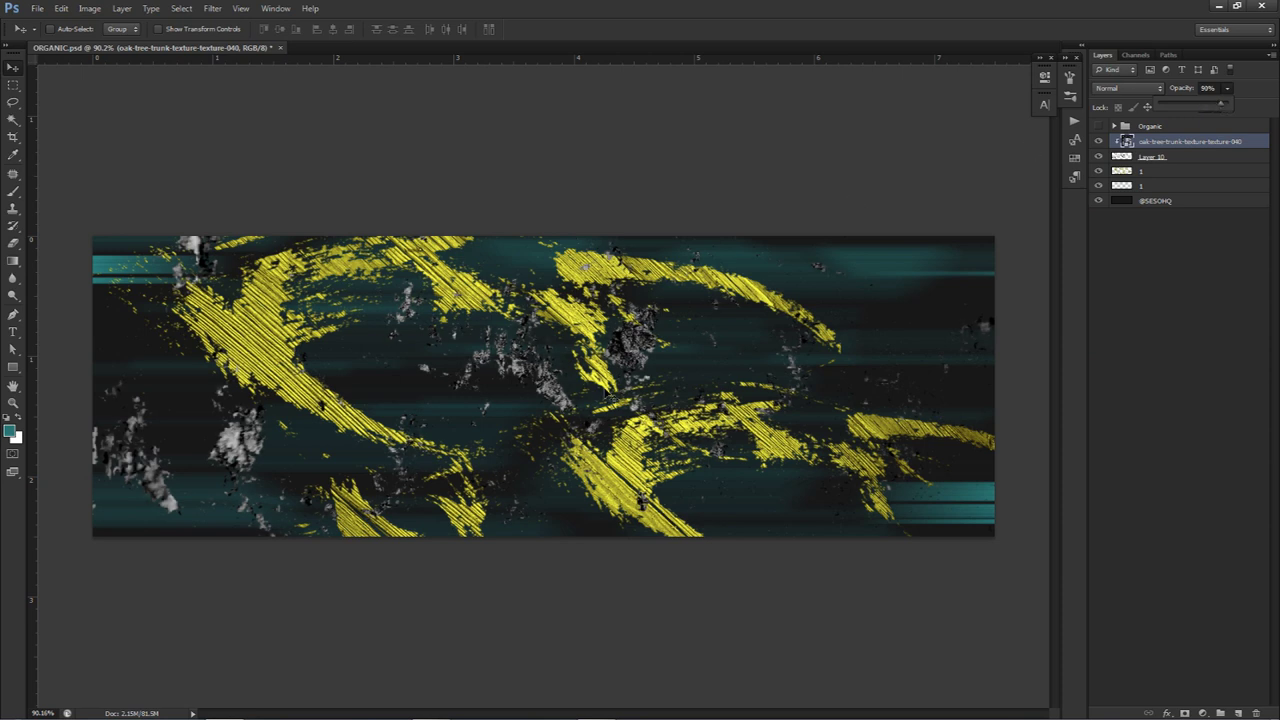
left_click(1160, 158)
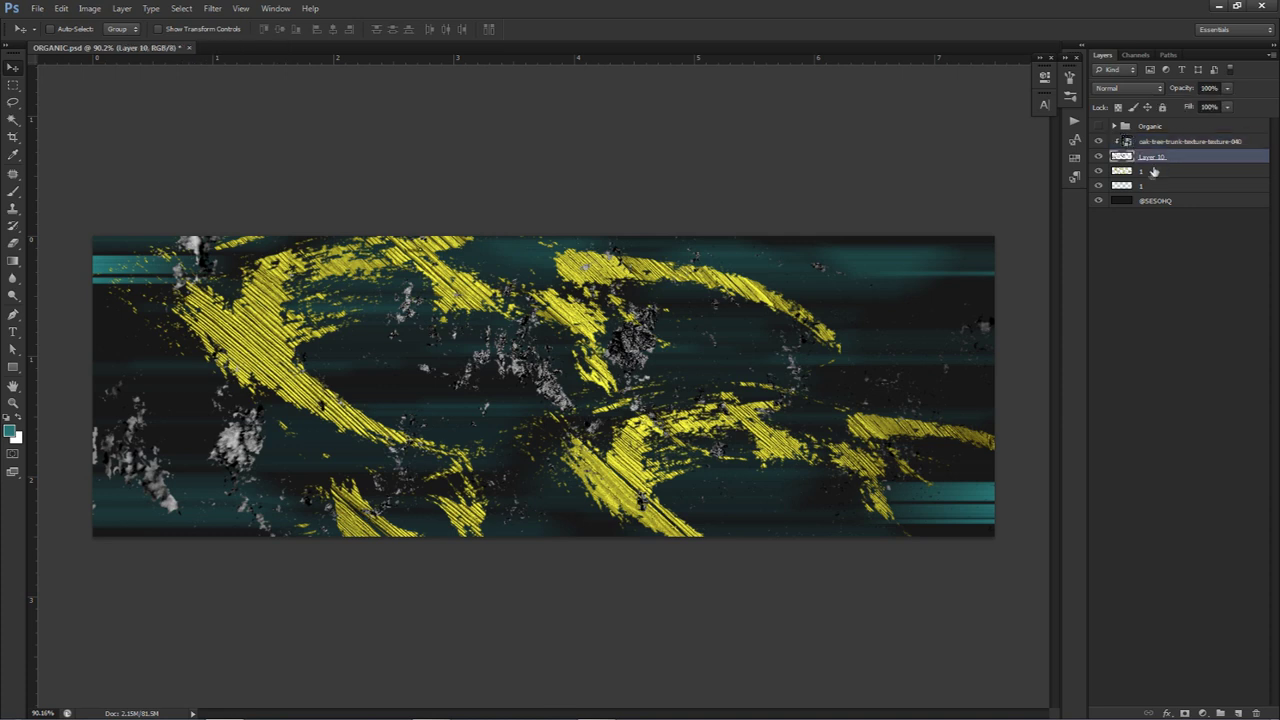
left_click(1153, 143)
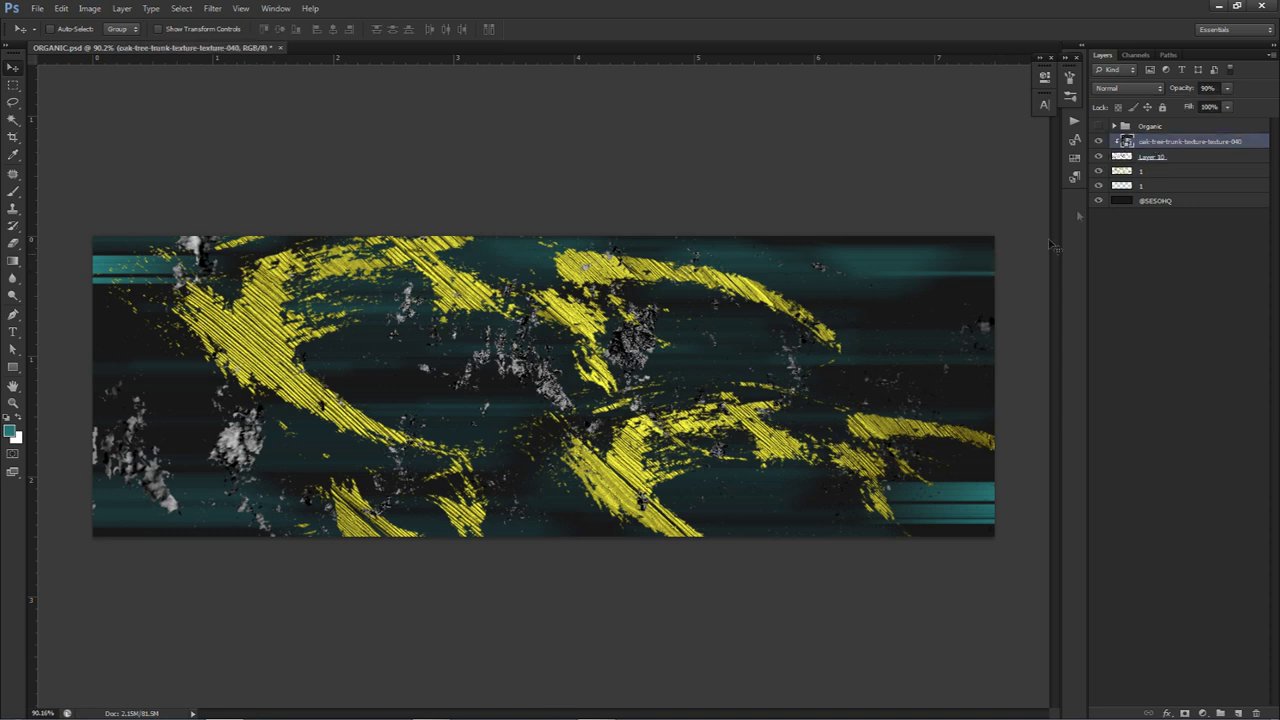
Try the bark texture at a lower opacity of about 79%, and delete the texture layer
left_click(1138, 91)
left_click(1229, 89)
left_click(1228, 89)
left_click(1205, 103)
left_click_drag(1205, 100, 1250, 103)
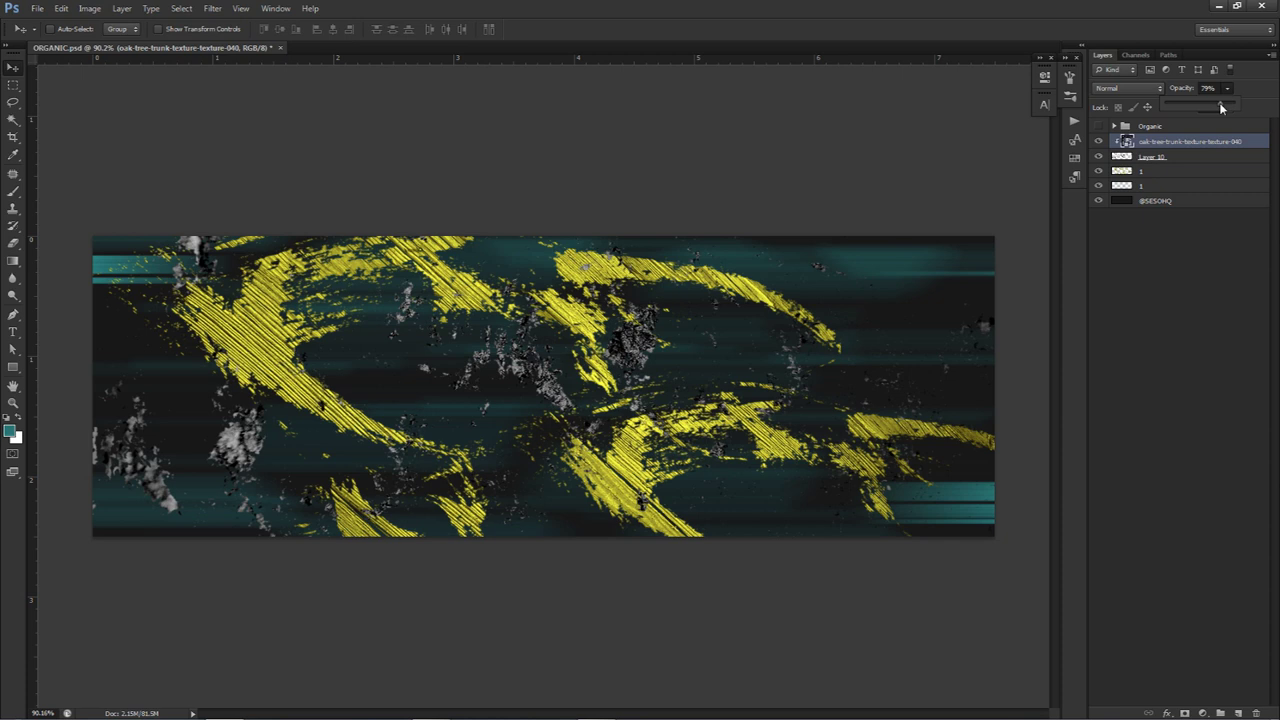
left_click(1180, 146)
key("Delete")
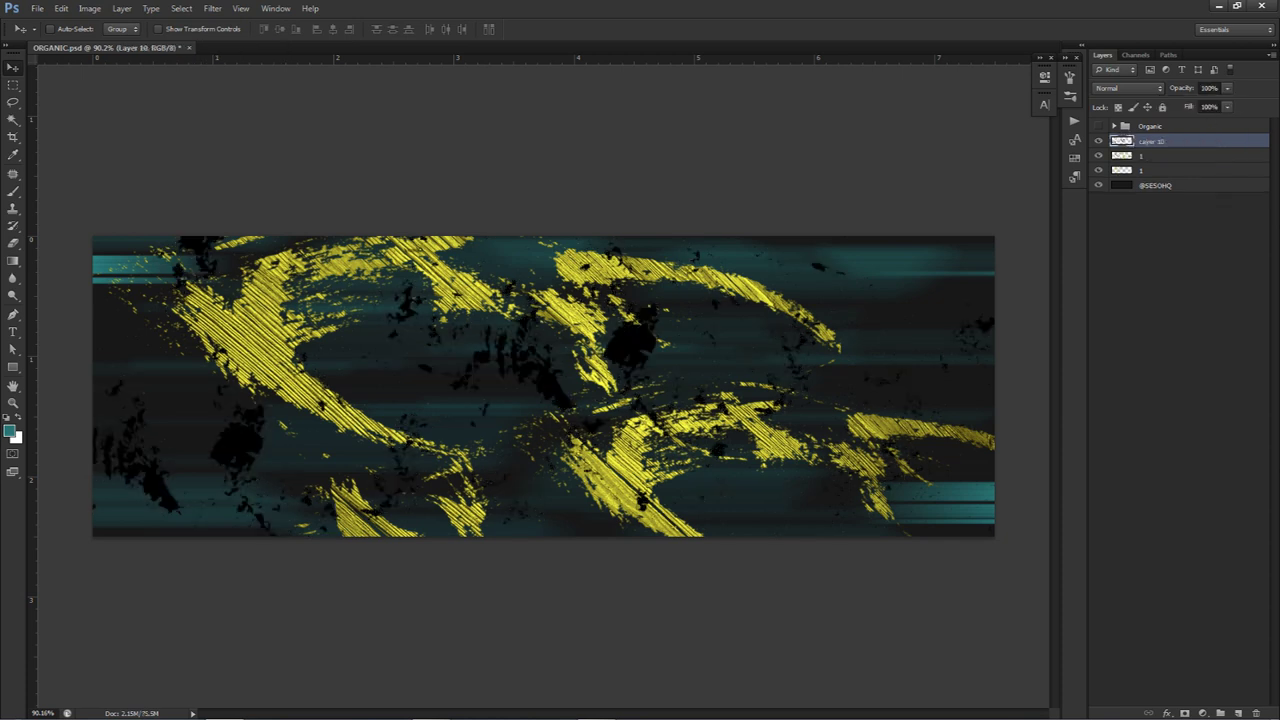
Try the w__disney_texture stock image scaled over the banner and clipped to Layer 10, and remove it
left_click_drag(1279, 290, 1000, 297)
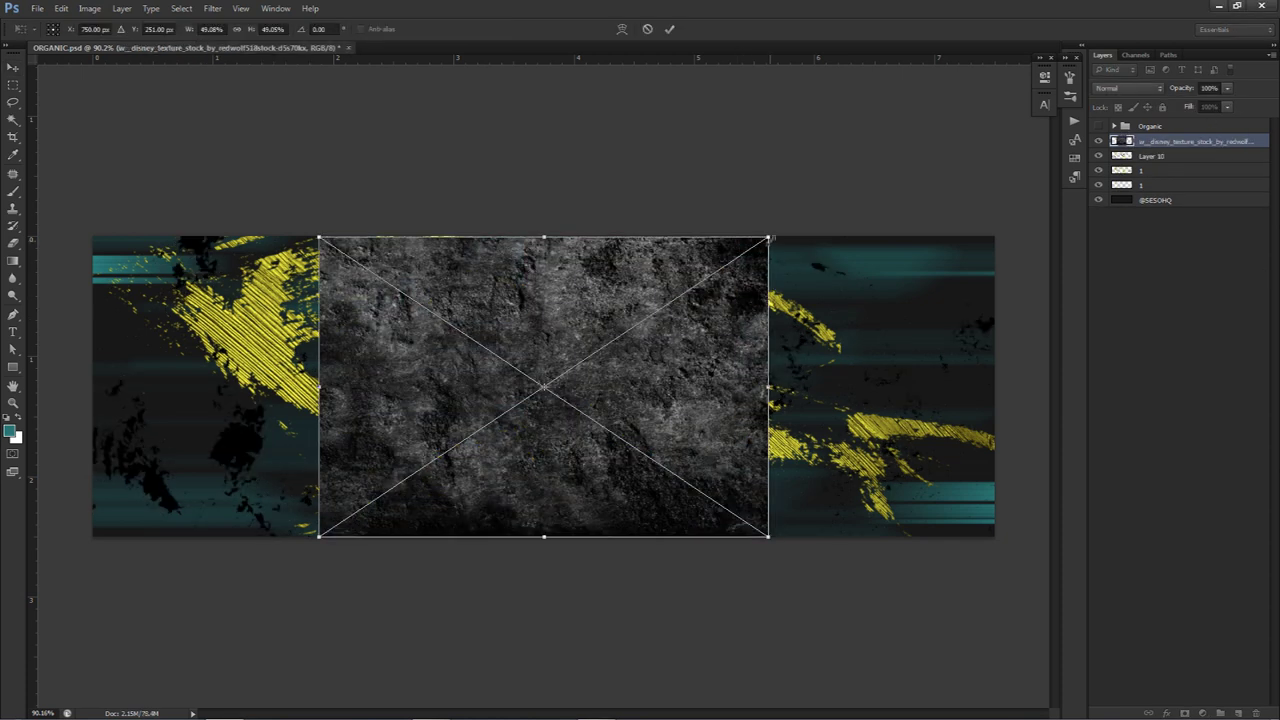
left_click_drag(771, 238, 1143, 129)
key("Return")
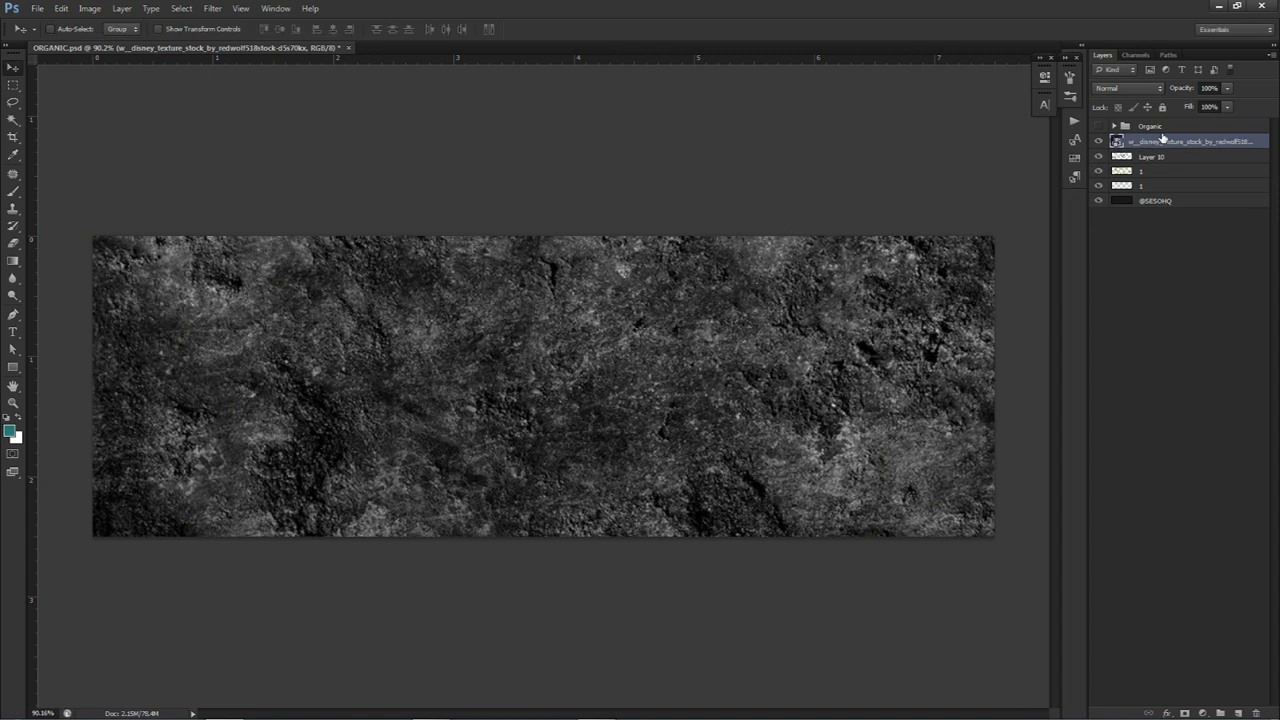
right_click(1158, 137)
left_click(1170, 342)
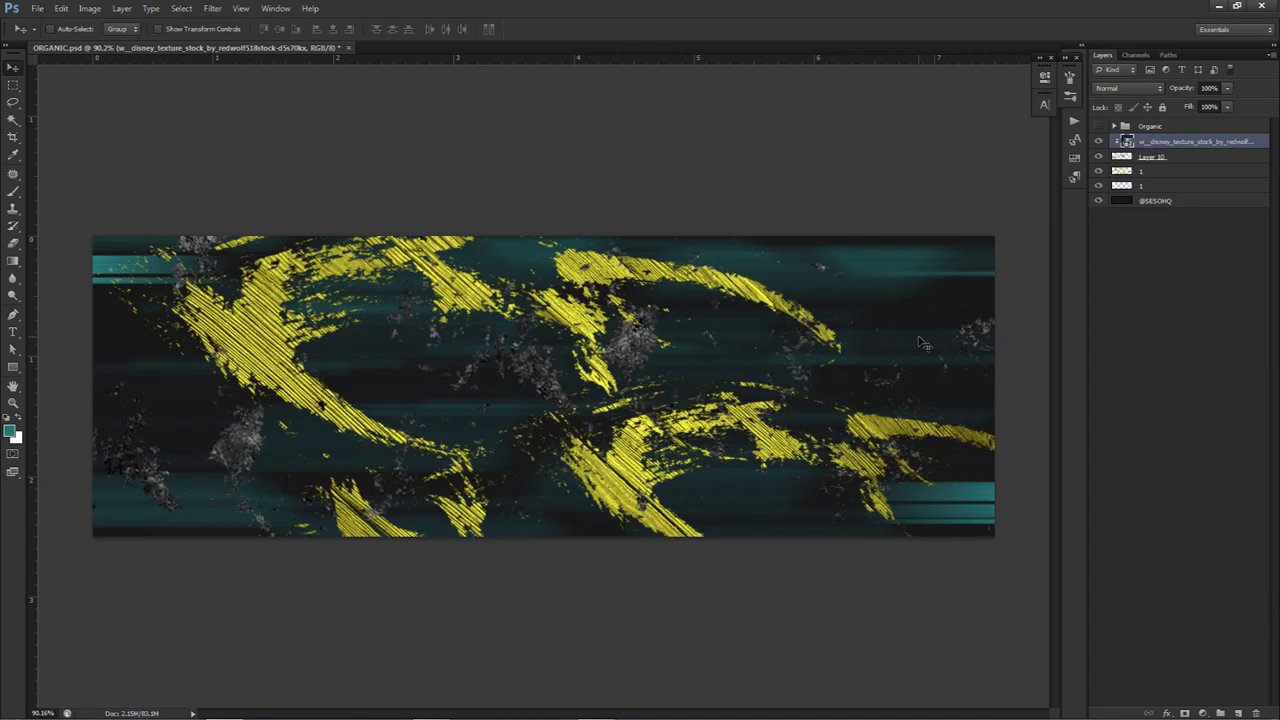
key("ctrl+e")
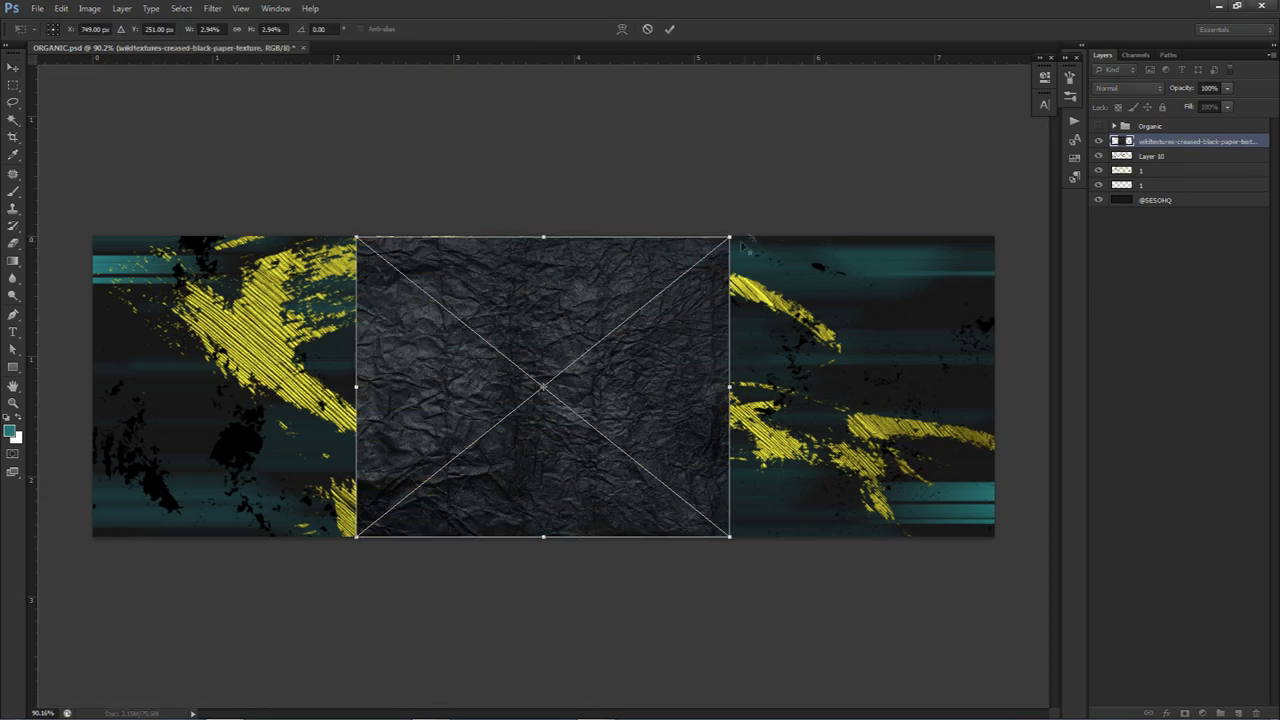
Scale the placed creased black paper texture to cover the full banner and clip it to the Layer 10 splatter
left_click_drag(731, 237, 1064, 119)
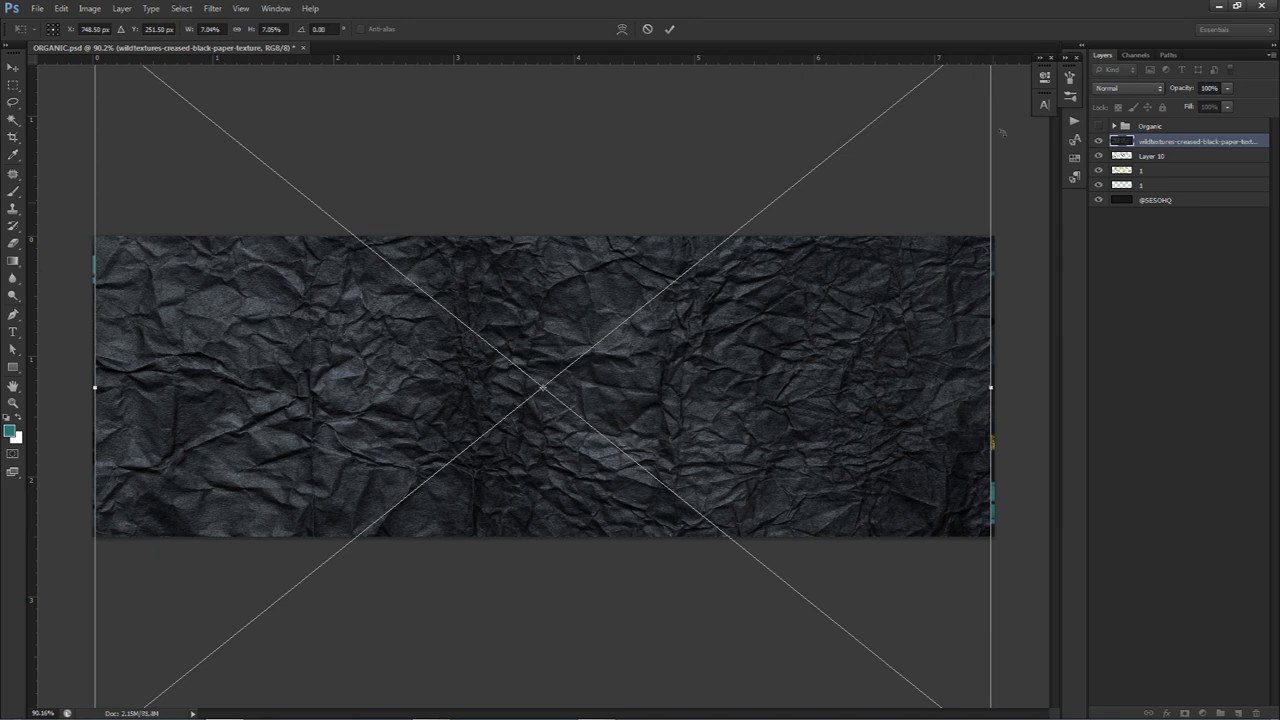
key("ctrl+minus")
left_click_drag(884, 117, 894, 106)
key("Return")
right_click(1211, 141)
left_click(1184, 347)
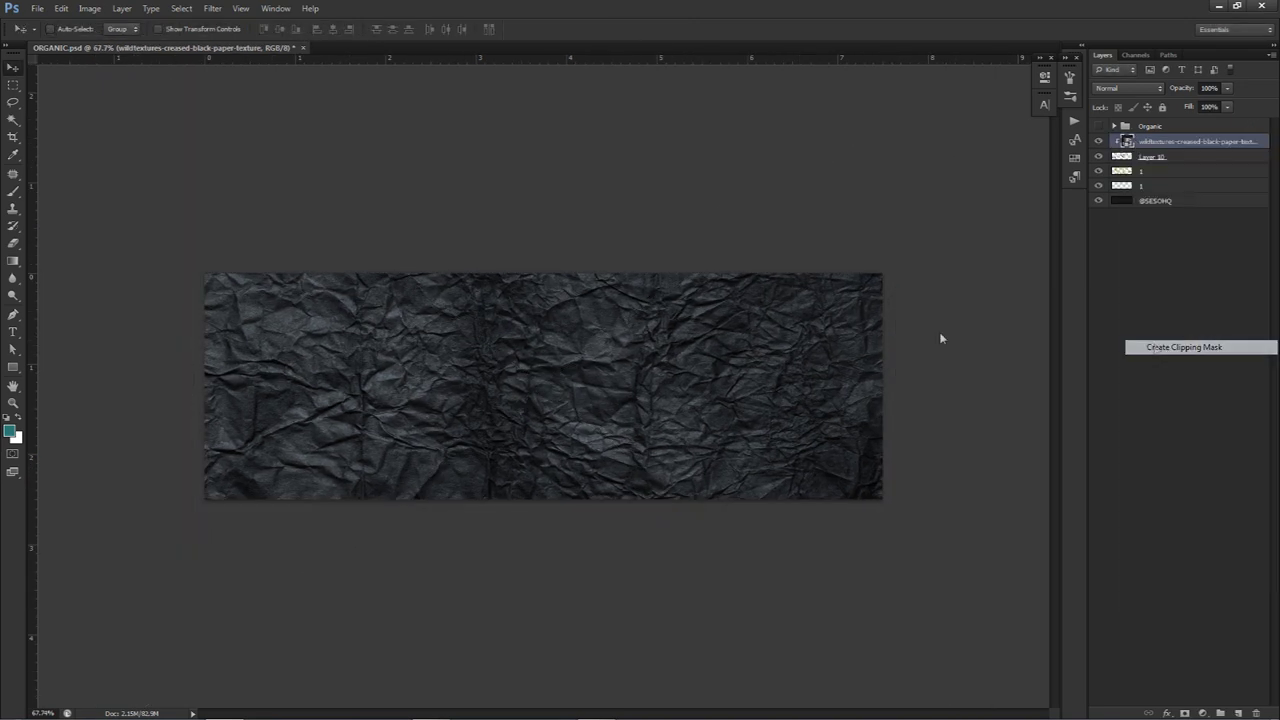
scroll(662, 362, "up", 3)
scroll(676, 358, "down", 1)
key("ctrl+plus")
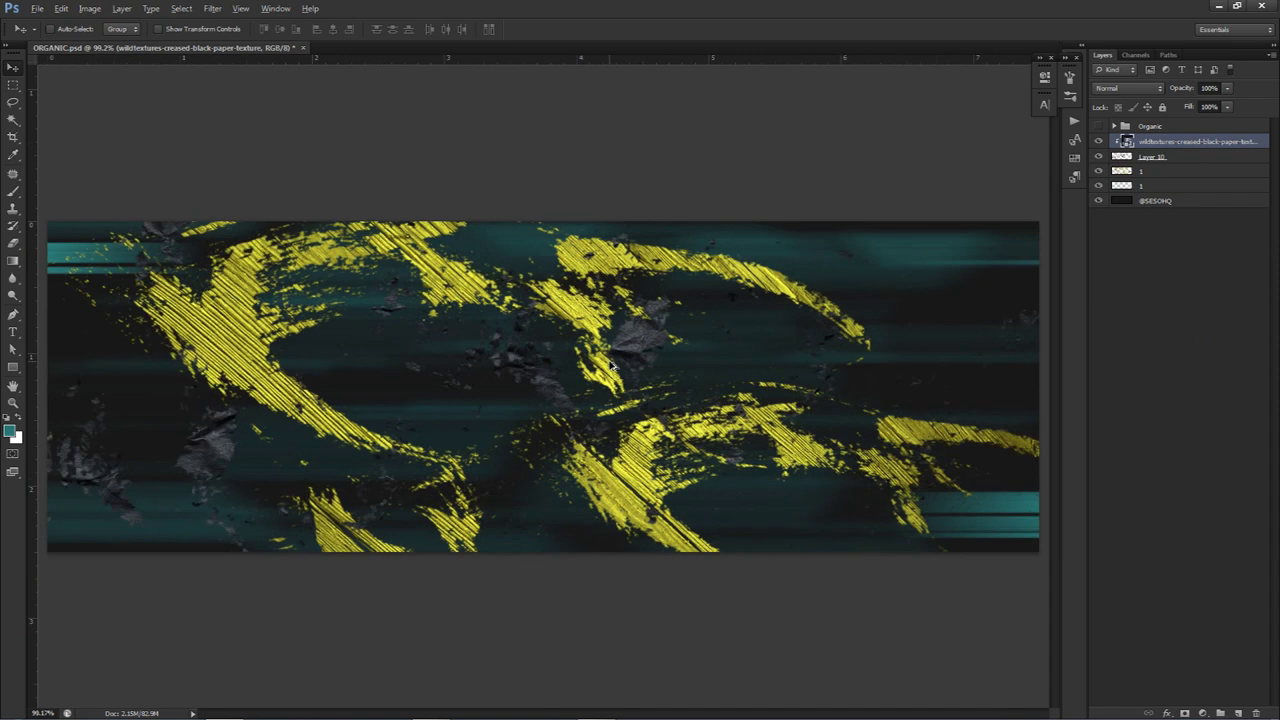
scroll(620, 370, "down", 1)
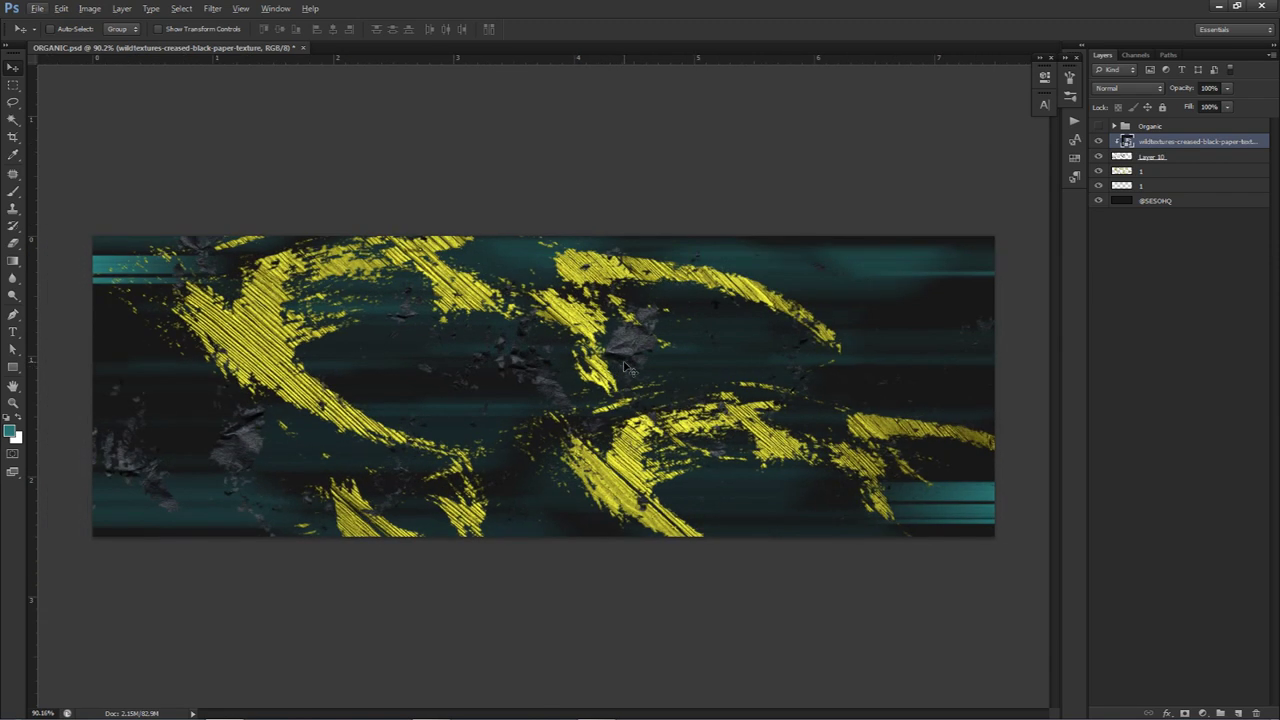
Rename the clipped creased paper texture layer to 2
double_click(1164, 142)
type("2")
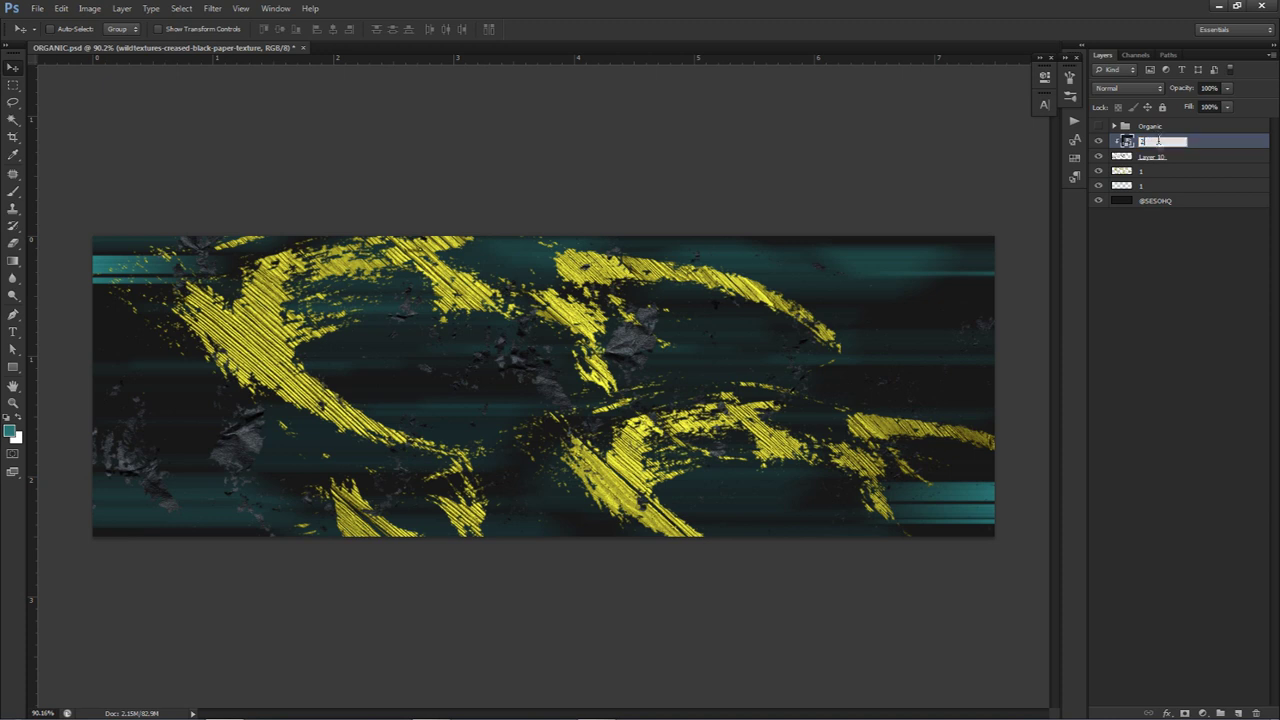
key("Return")
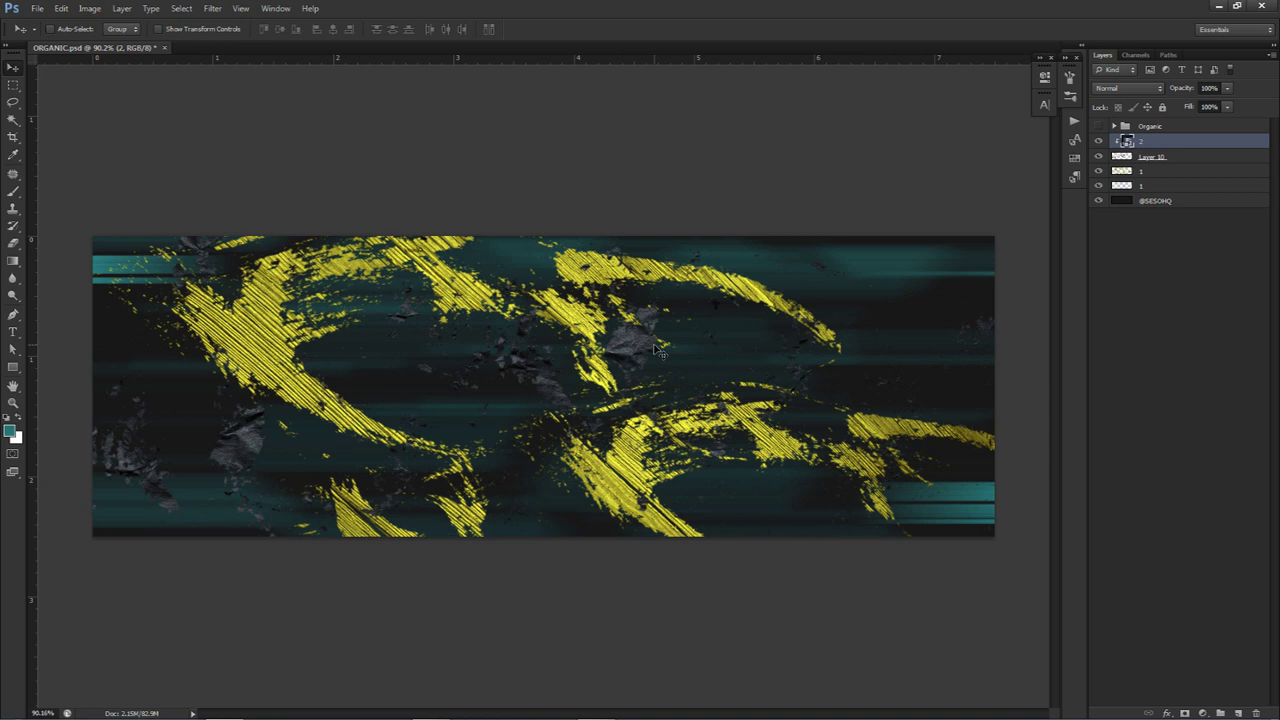
Add a new layer above layer 2 and choose the 3064 px geometric line brush, reduced to about 1207 px
left_click(1237, 712)
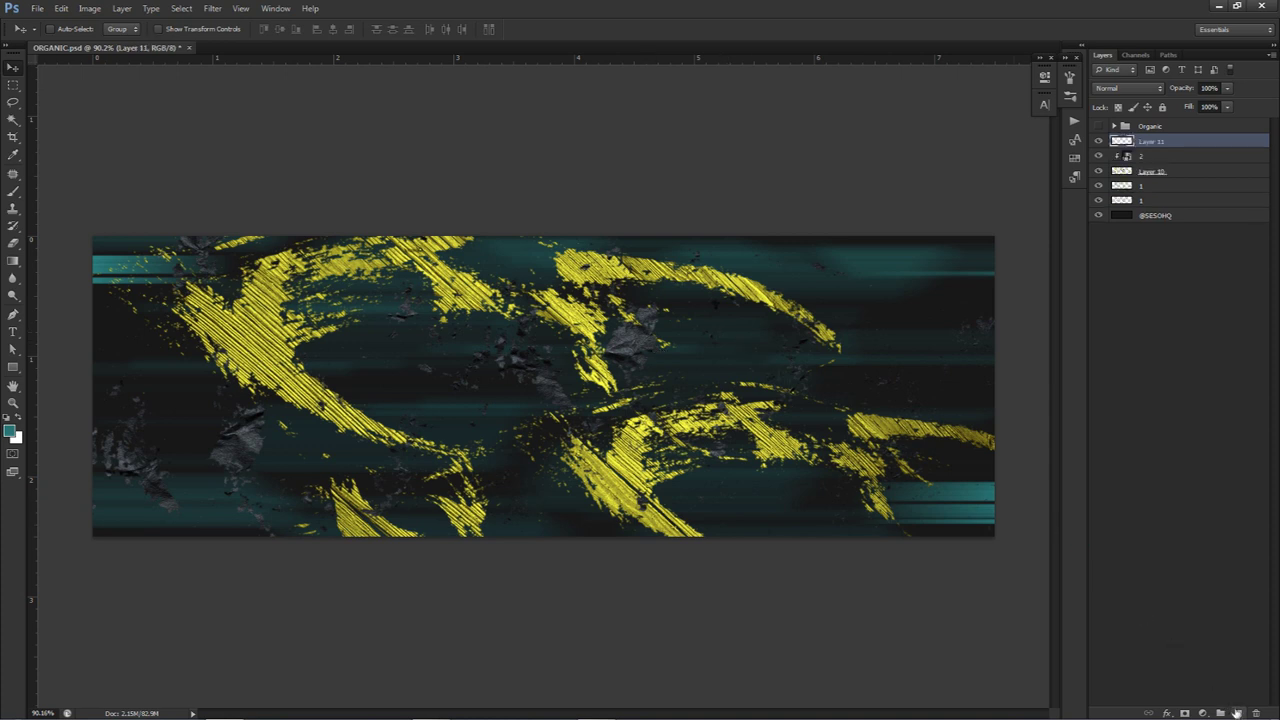
key("b")
right_click(830, 462)
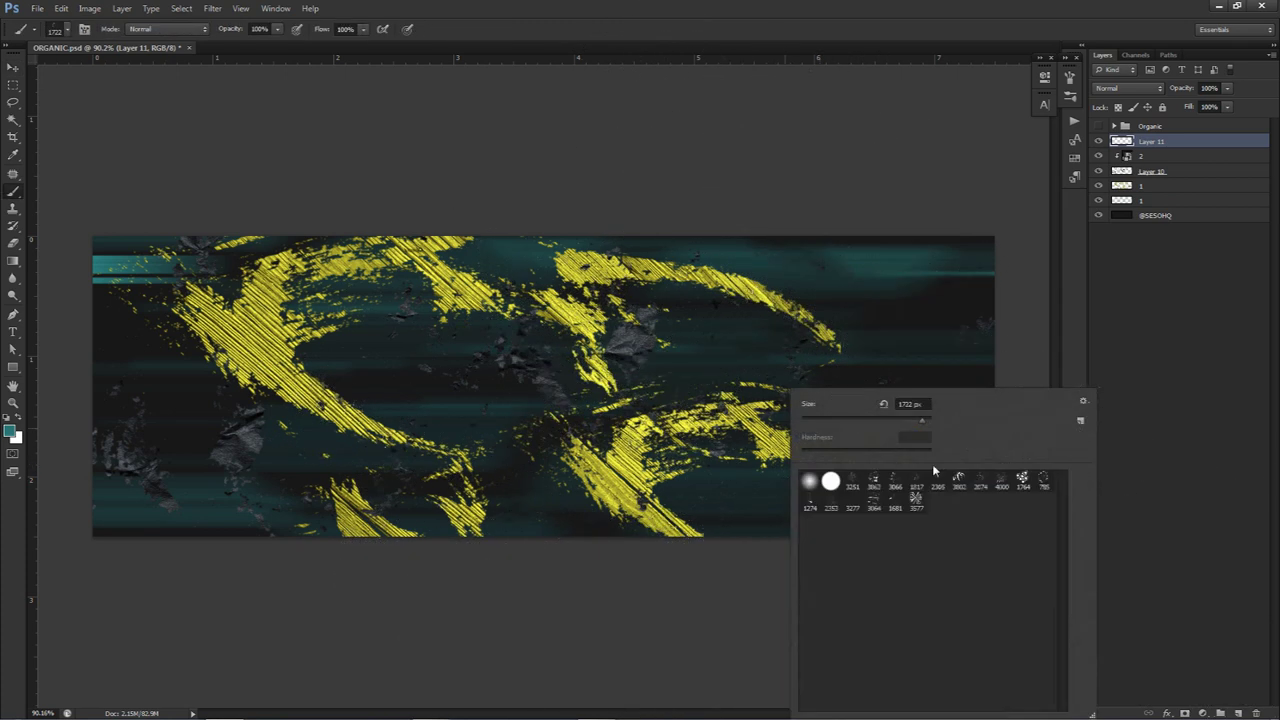
left_click(875, 505)
left_click_drag(596, 404, 487, 402)
left_click_drag(264, 397, 62, 395)
left_click_drag(720, 388, 519, 378)
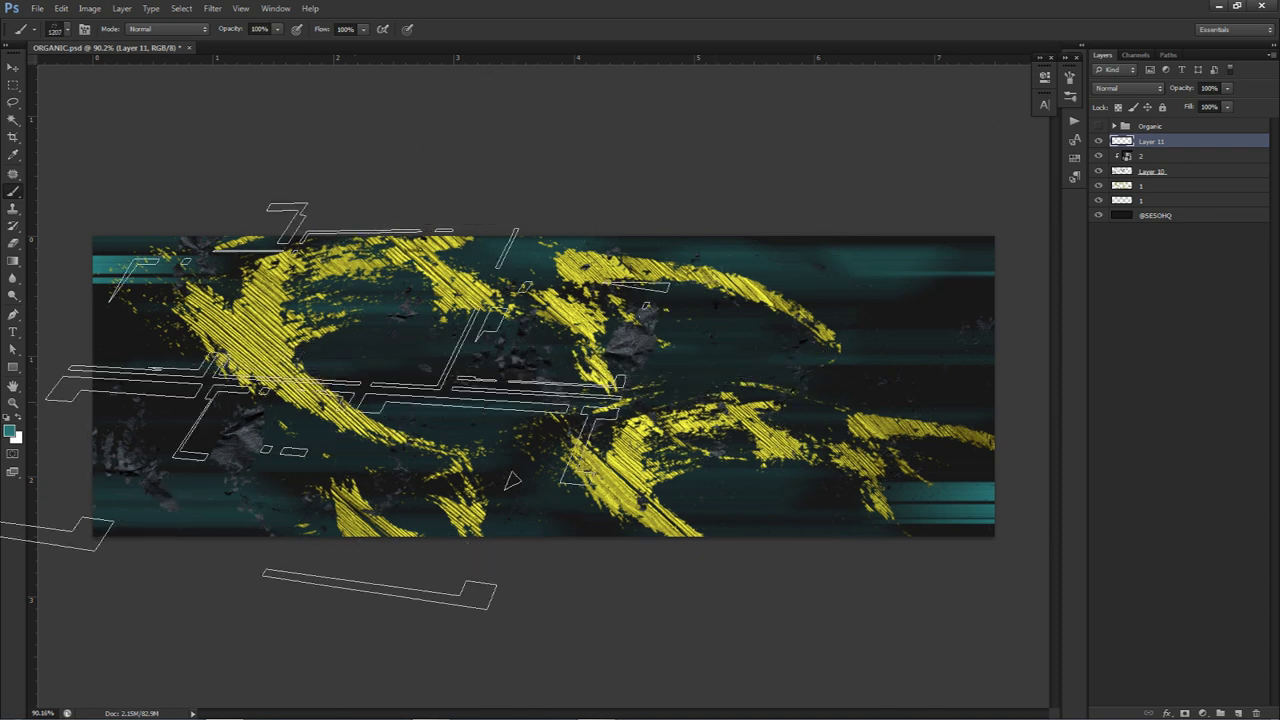
Make white the foreground color and reselect the 3064 px geometric brush, reduced to about 1278 px
left_click(16, 419)
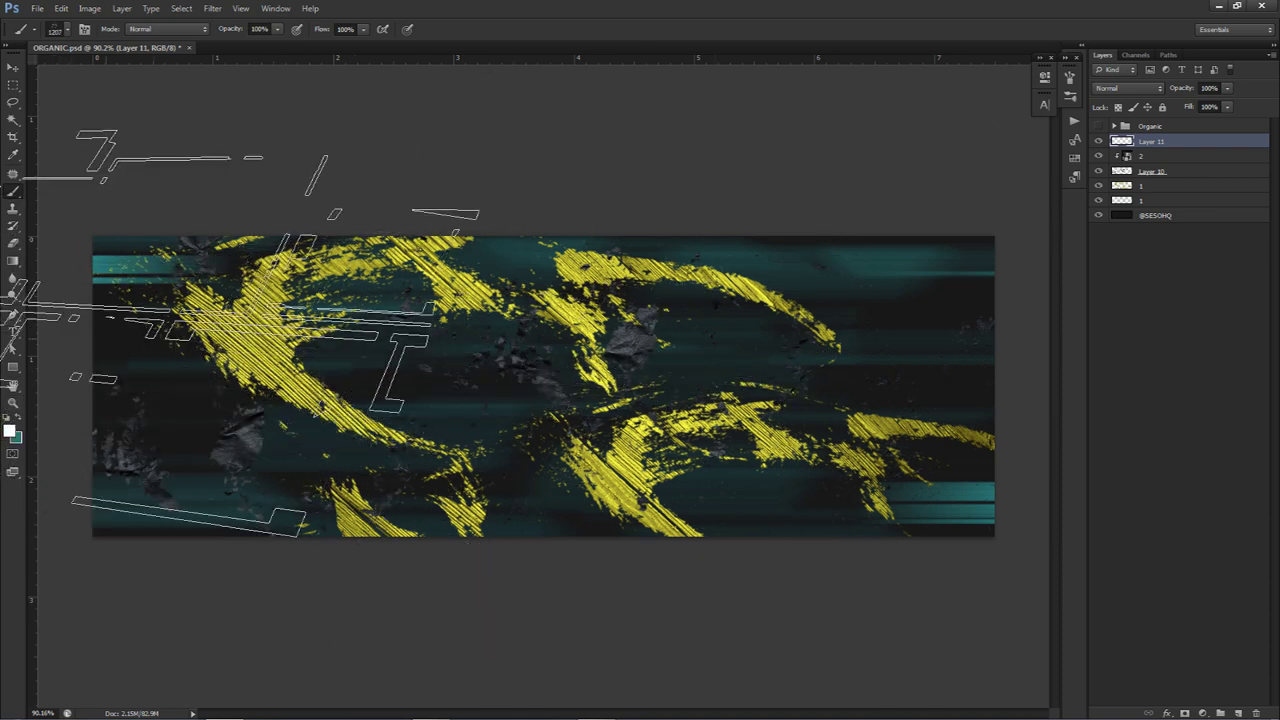
left_click(10, 430)
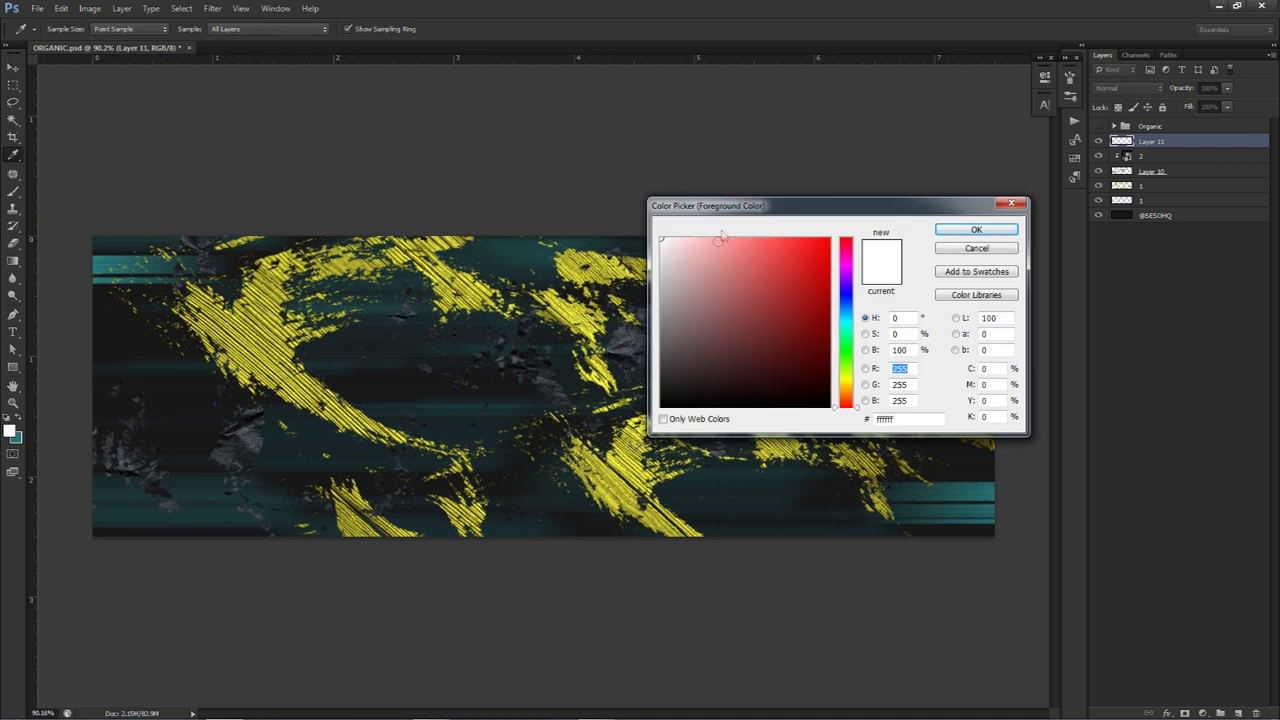
left_click(976, 229)
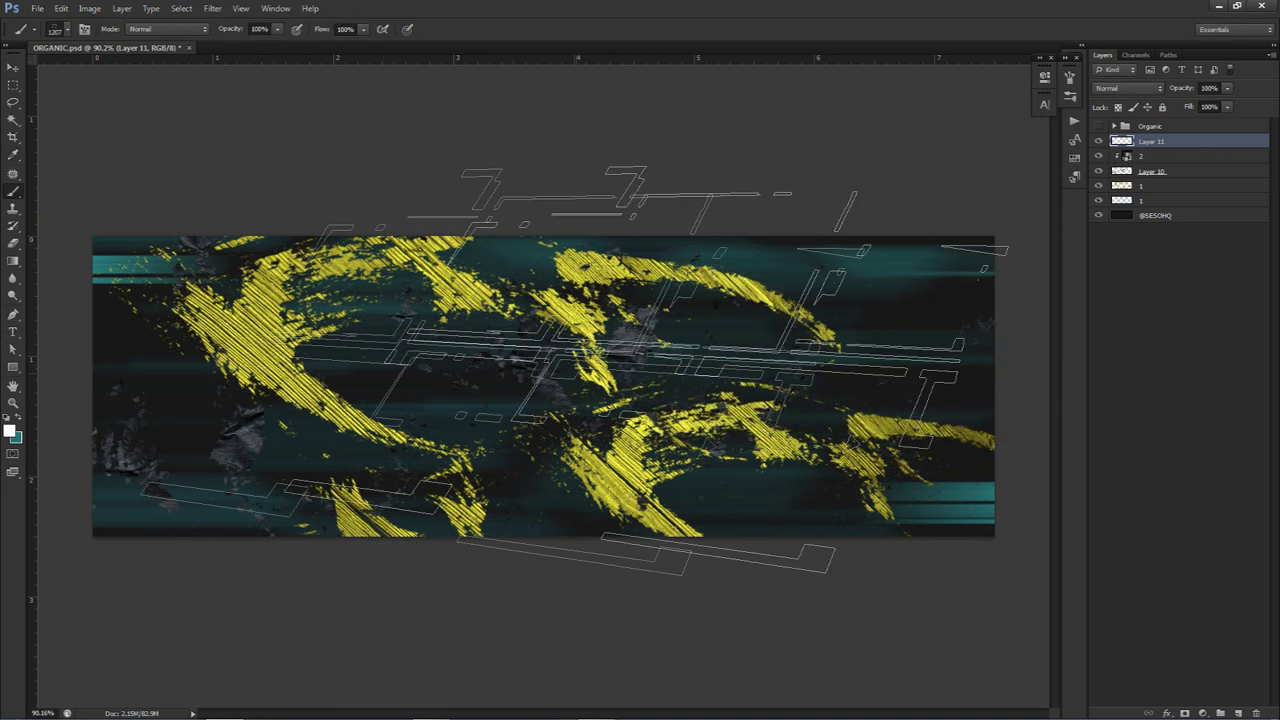
right_click(878, 438)
left_click(763, 478)
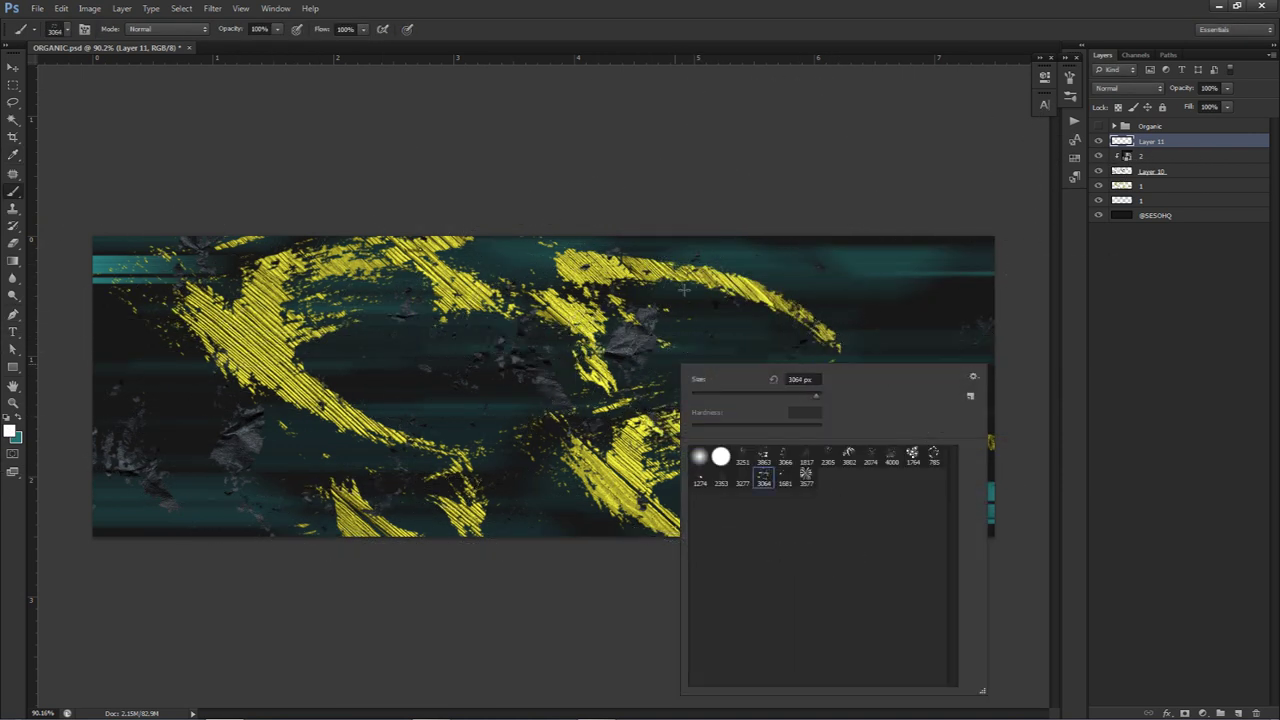
left_click_drag(766, 313, 747, 306)
mouse_move(745, 303)
left_mouse_down()
mouse_move(728, 302)
mouse_move(737, 297)
left_mouse_up()
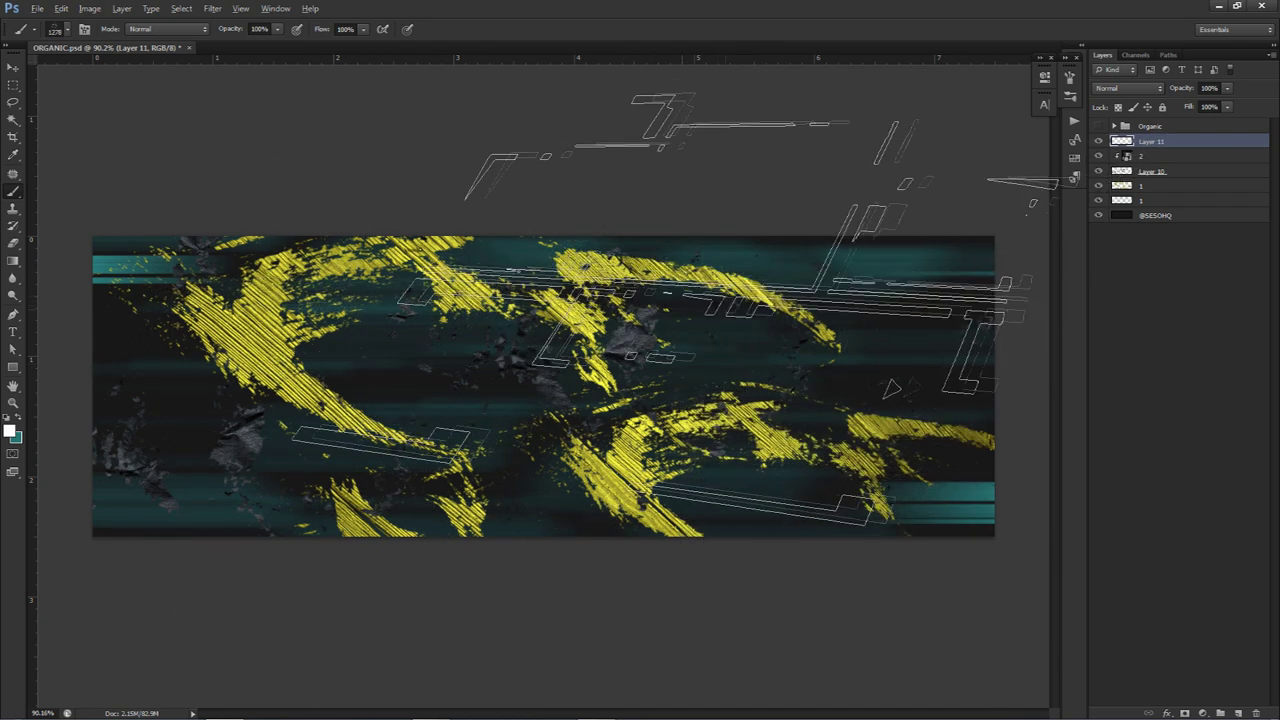
Stamp white geometric line shapes three times across the banner on Layer 11
left_click(676, 312)
left_click(281, 344)
left_click(679, 555)
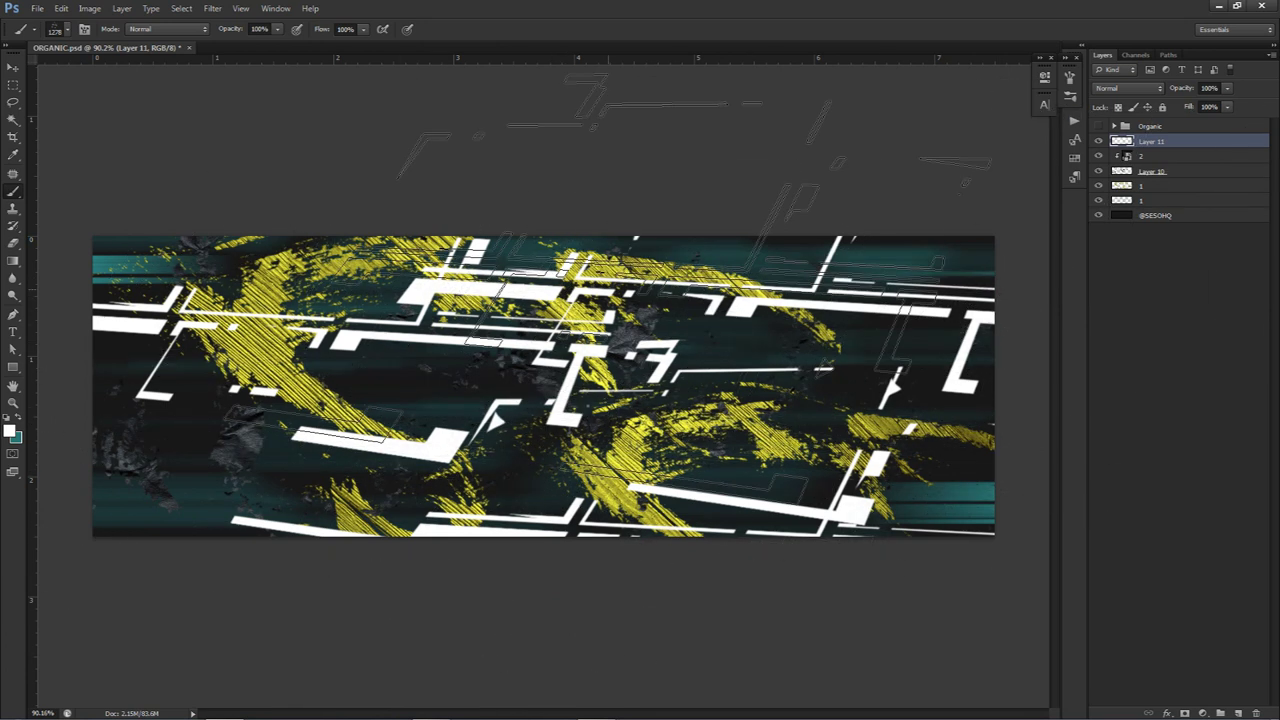
Apply a Gaussian Blur with a 5.5 pixel radius to the white shapes on Layer 11
left_click(213, 8)
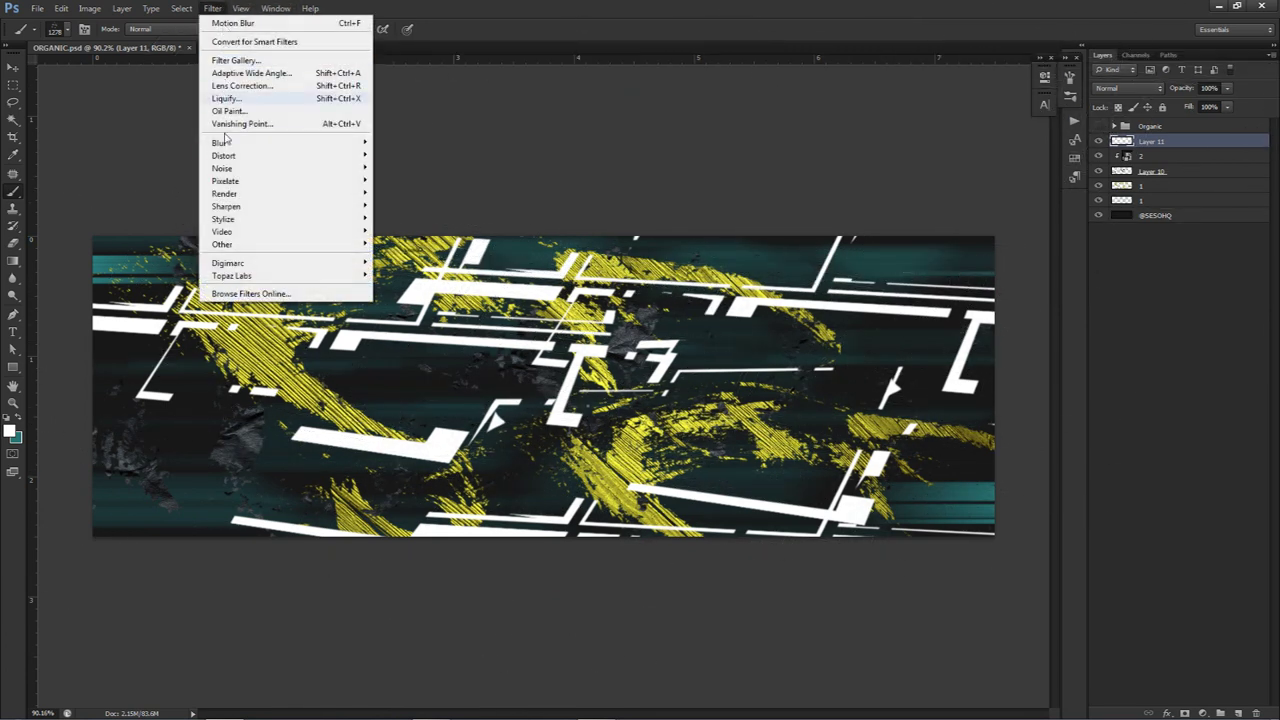
mouse_move(225, 144)
left_click(392, 238)
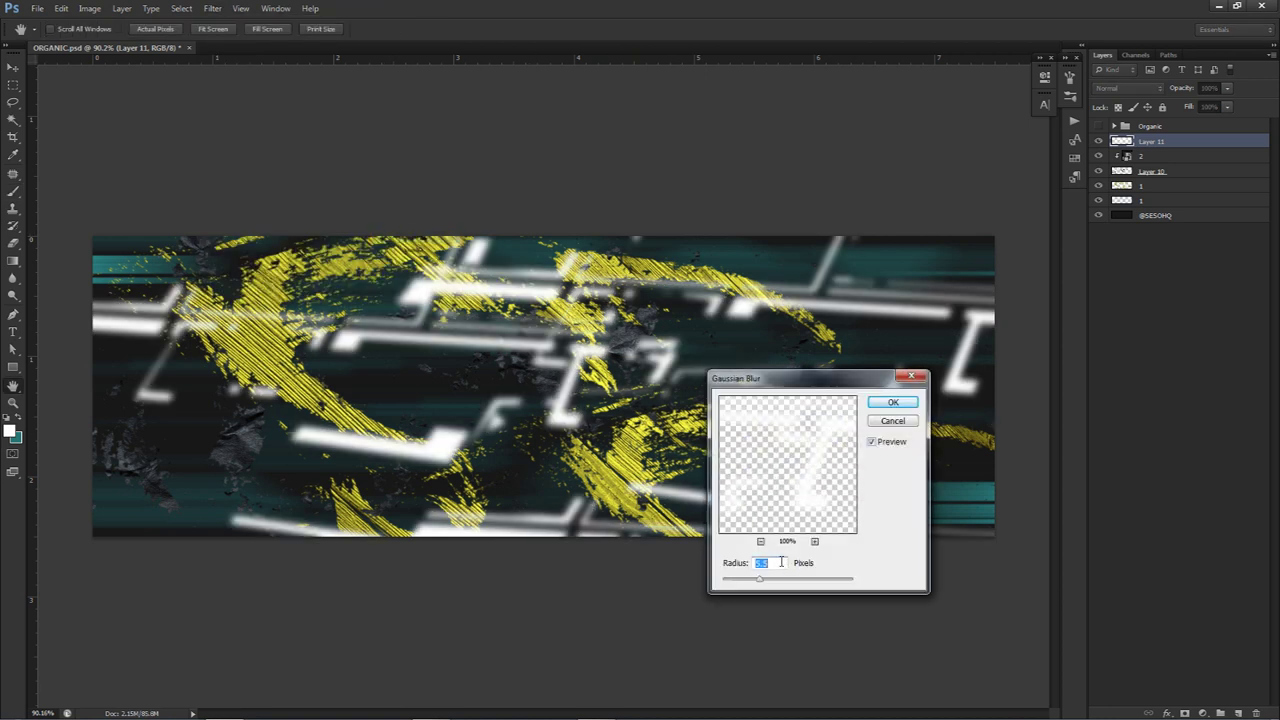
left_click(893, 402)
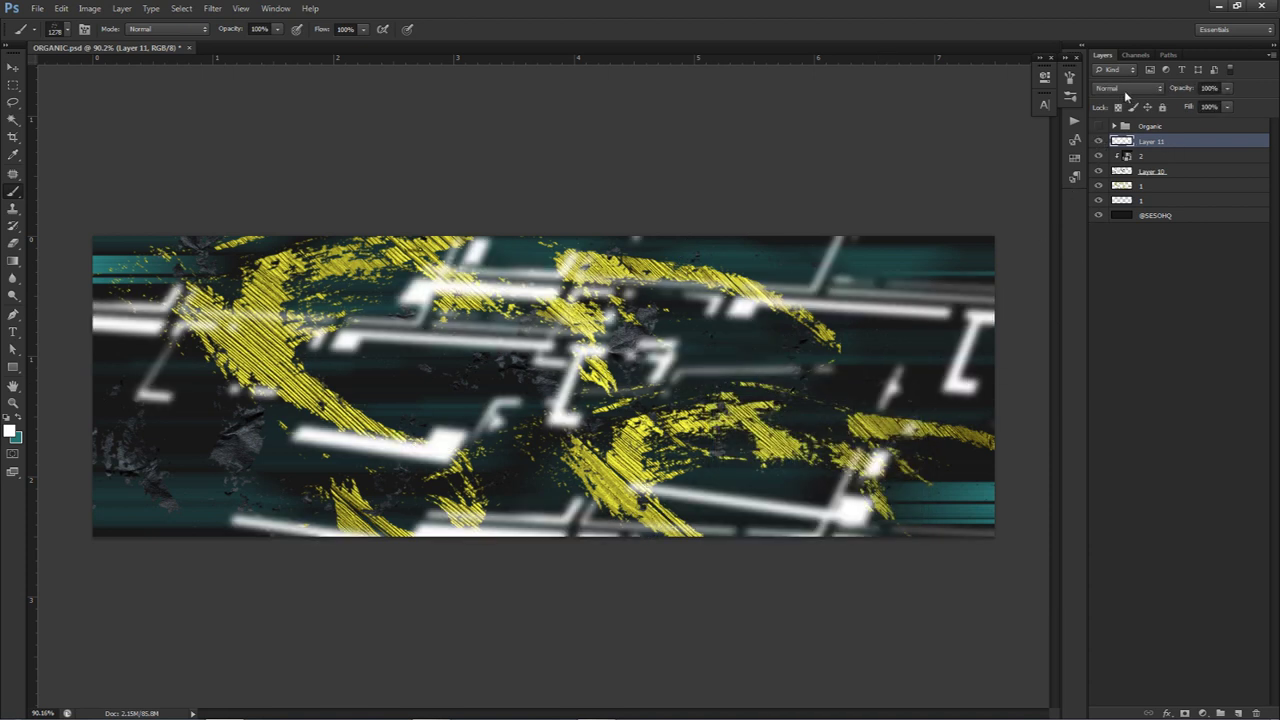
Set the blurred Layer 11 to Overlay blend mode and shift its shapes slightly on the banner
left_click(1123, 89)
left_click(1117, 264)
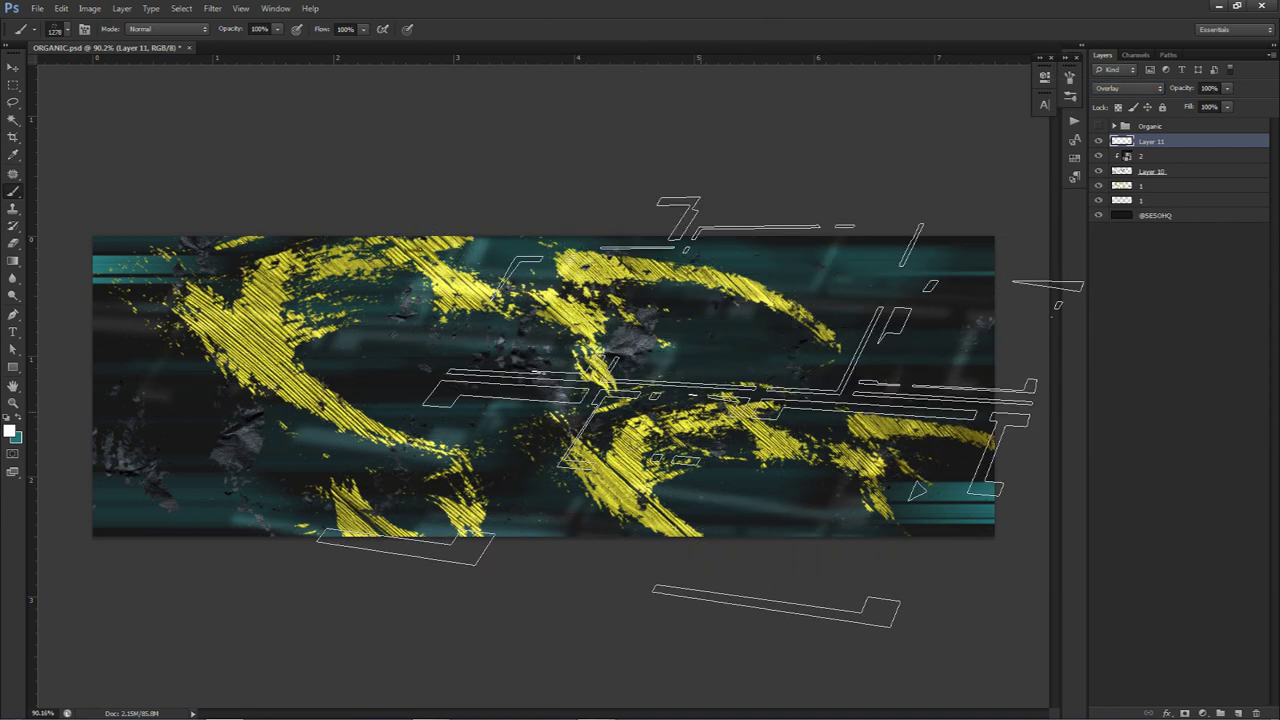
key("v")
mouse_move(706, 422)
left_mouse_down()
mouse_move(724, 378)
mouse_move(716, 410)
left_mouse_up()
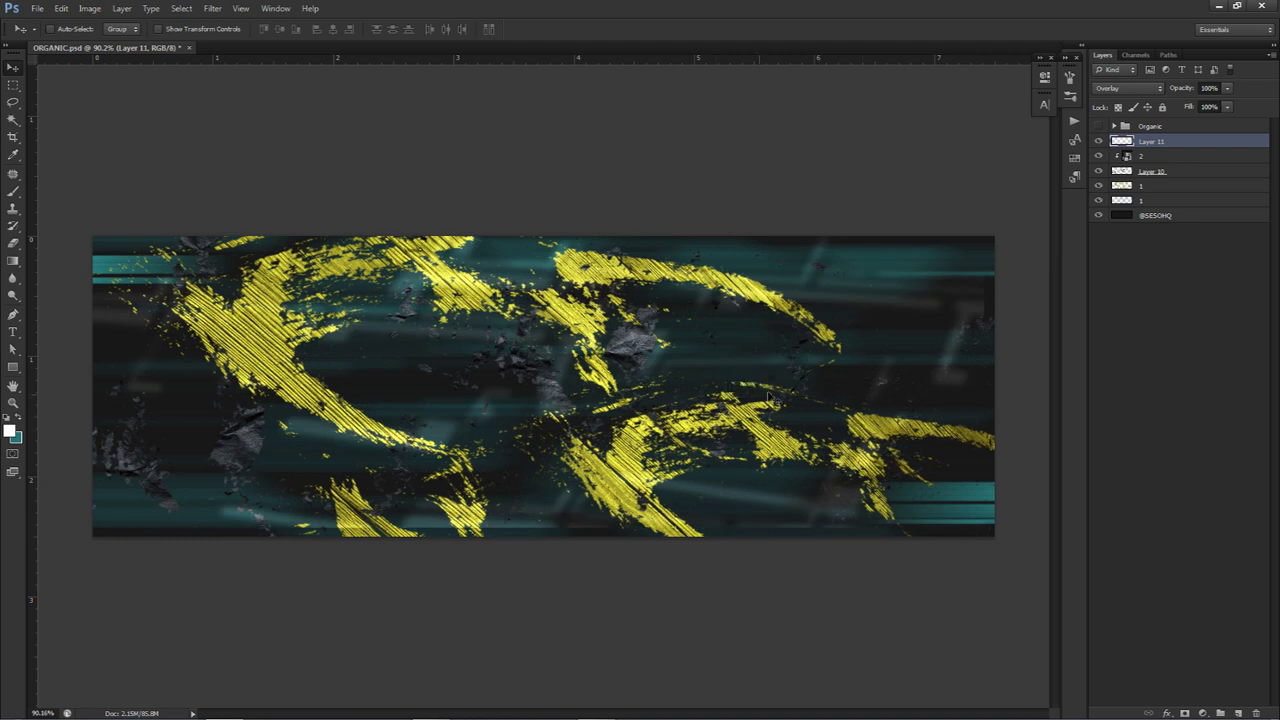
On a new layer, stamp white triangle shapes across the banner with the 1681 px geometric brush reduced to about 676 px
left_click(1238, 712)
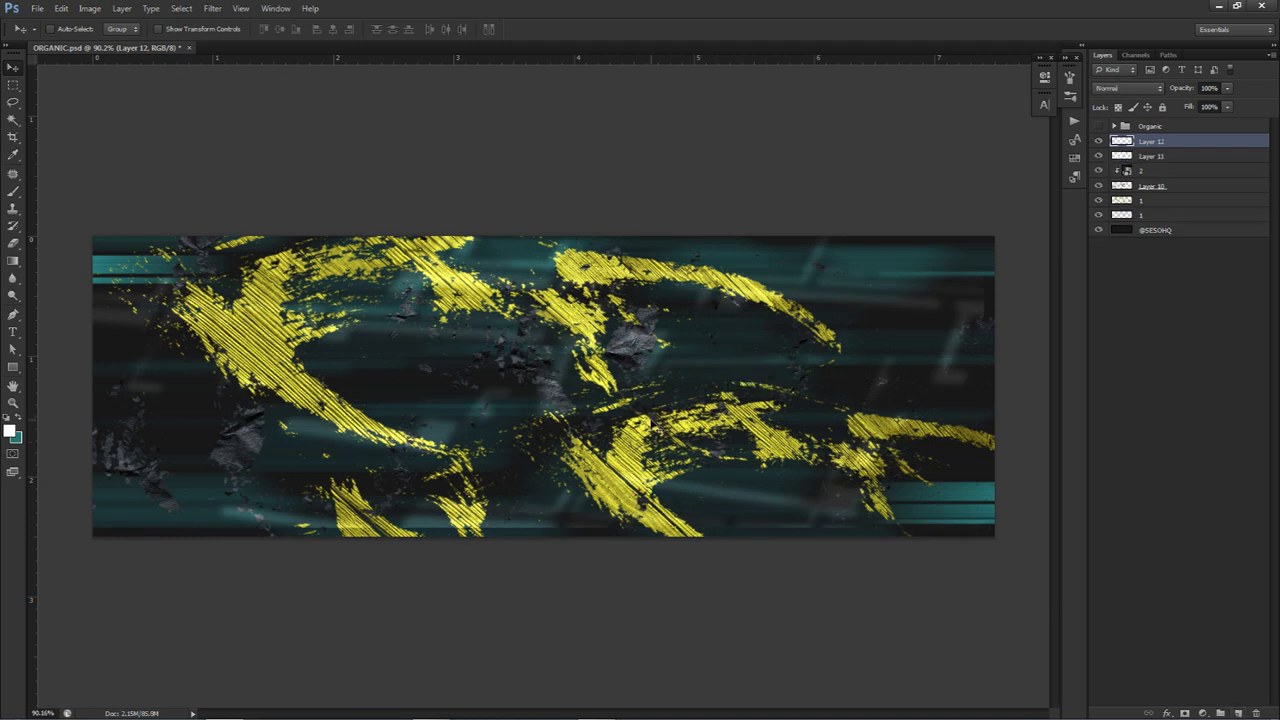
key("b")
right_click(657, 402)
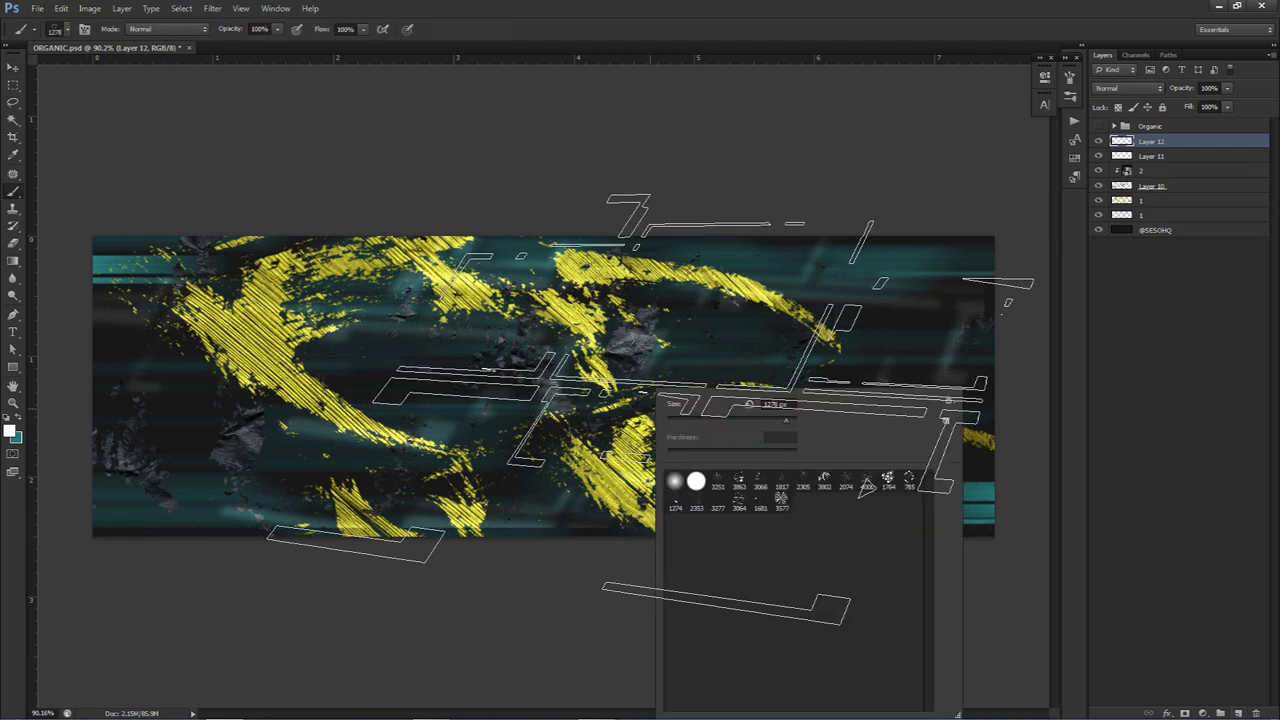
left_click(761, 503)
left_click_drag(554, 440, 296, 440)
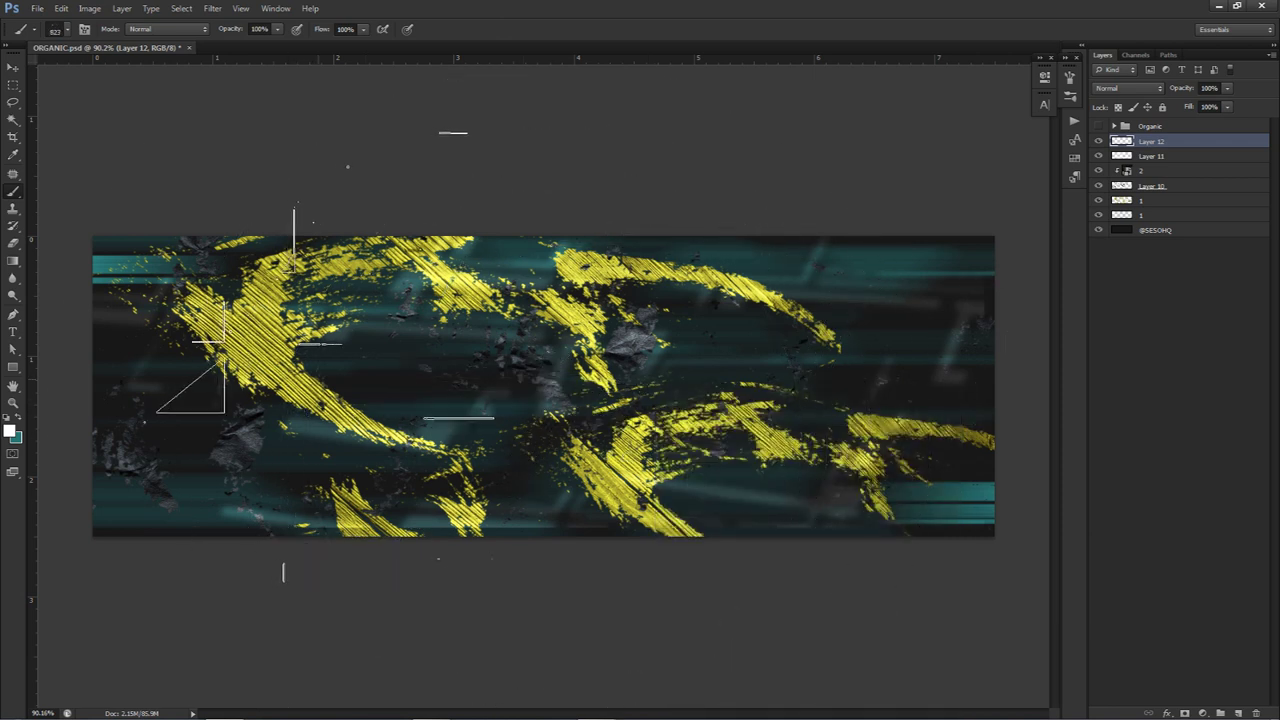
left_click(301, 337)
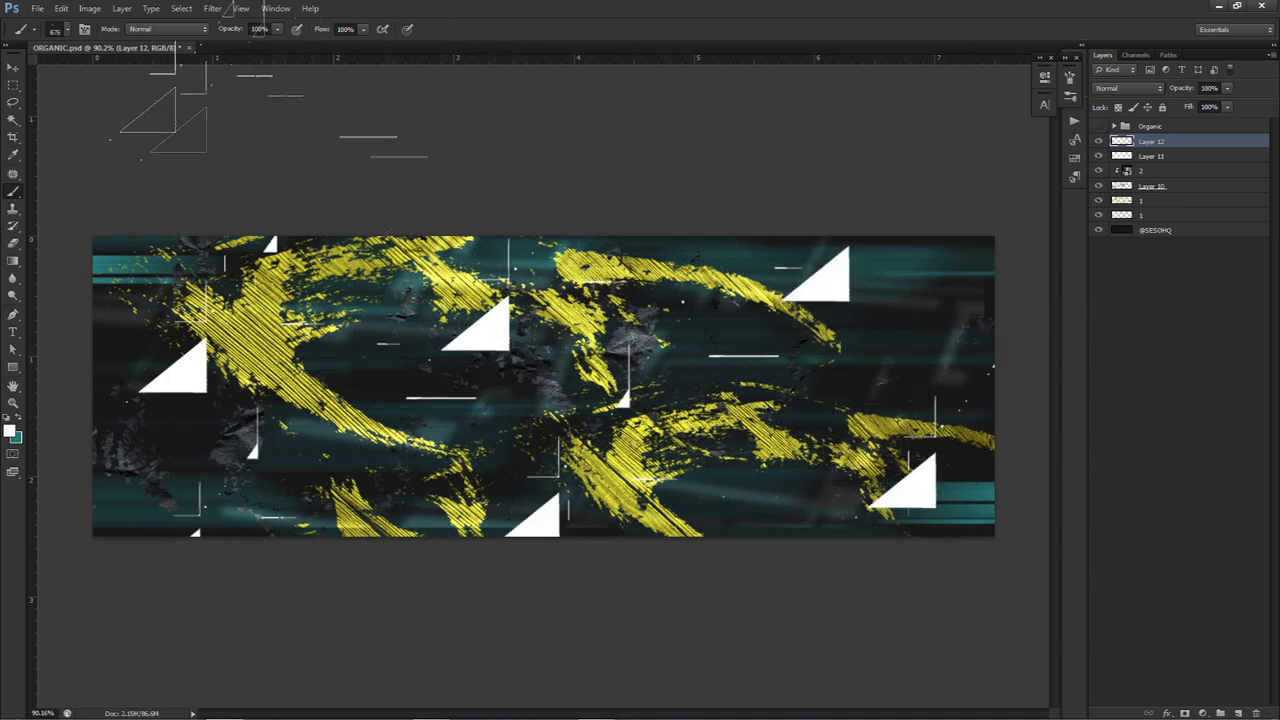
Apply a Motion Blur to the white triangles on Layer 12 with a 15° angle and a distance of about 50 pixels
left_click(213, 8)
mouse_move(230, 142)
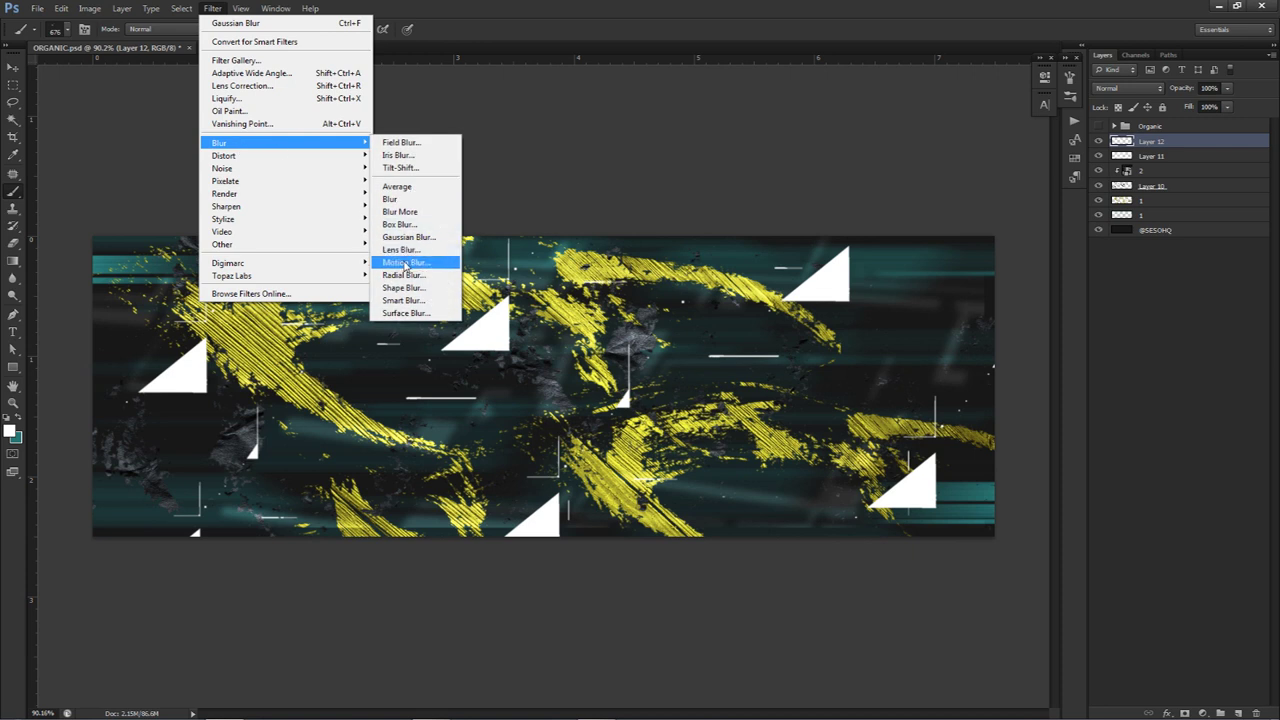
left_click(408, 266)
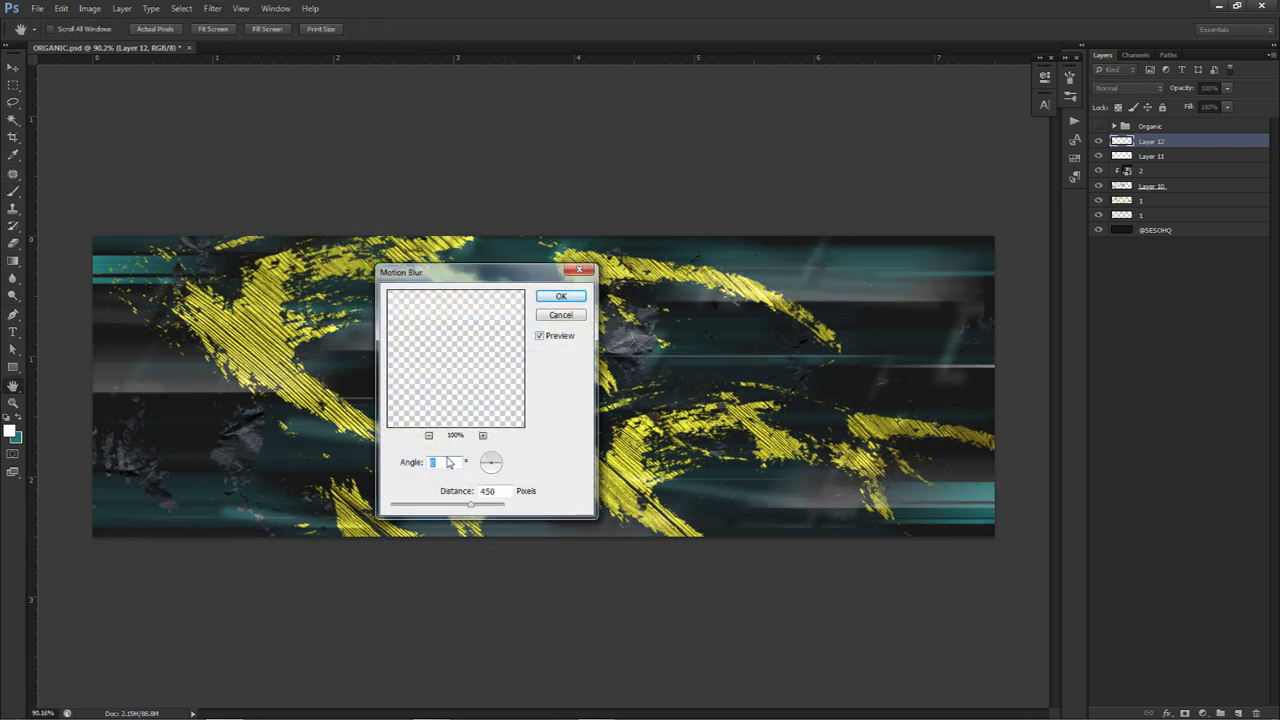
type("15")
left_click_drag(476, 505, 419, 510)
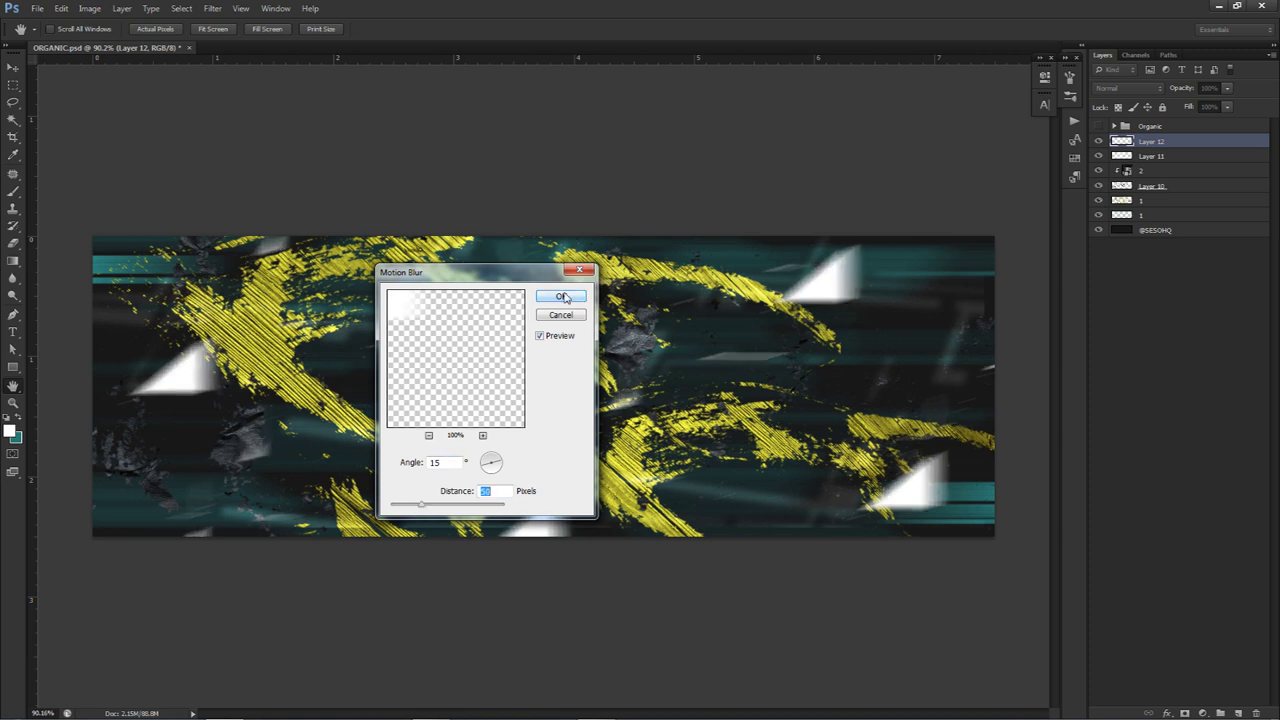
left_click(563, 297)
Set the motion-blurred Layer 12 to Overlay blend mode
key("b")
left_click(1128, 88)
left_click(1104, 262)
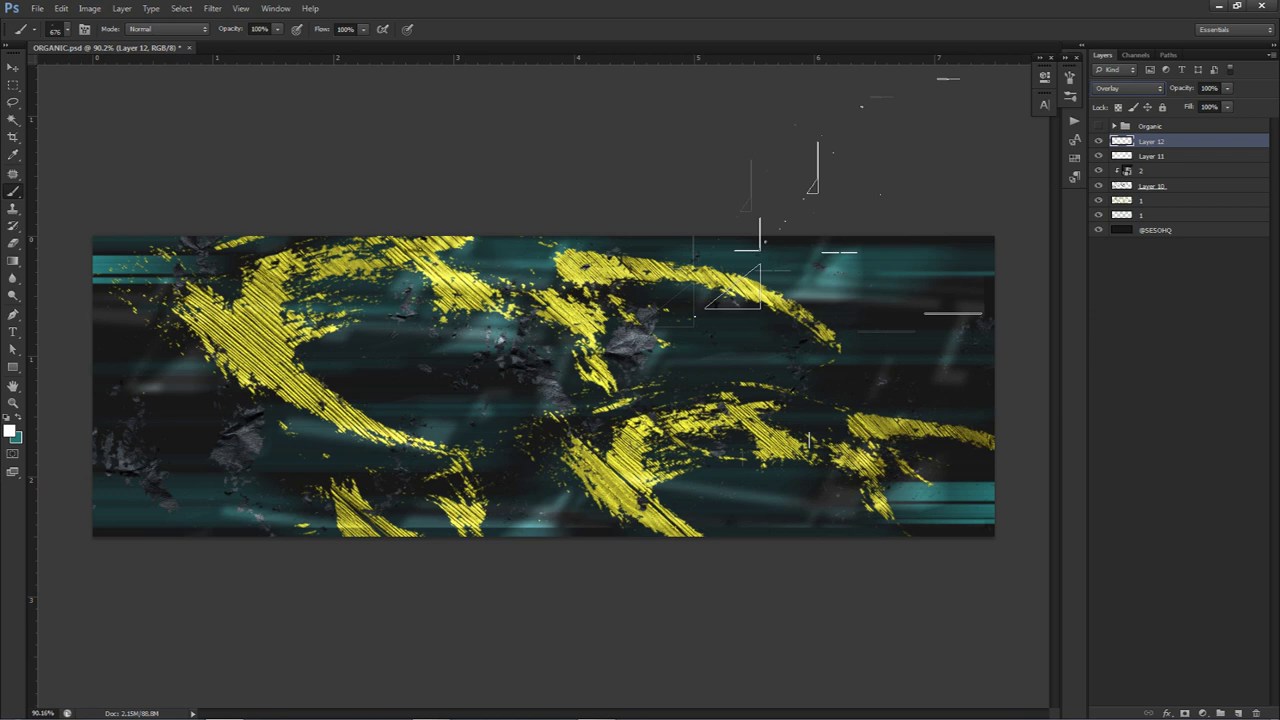
key("v")
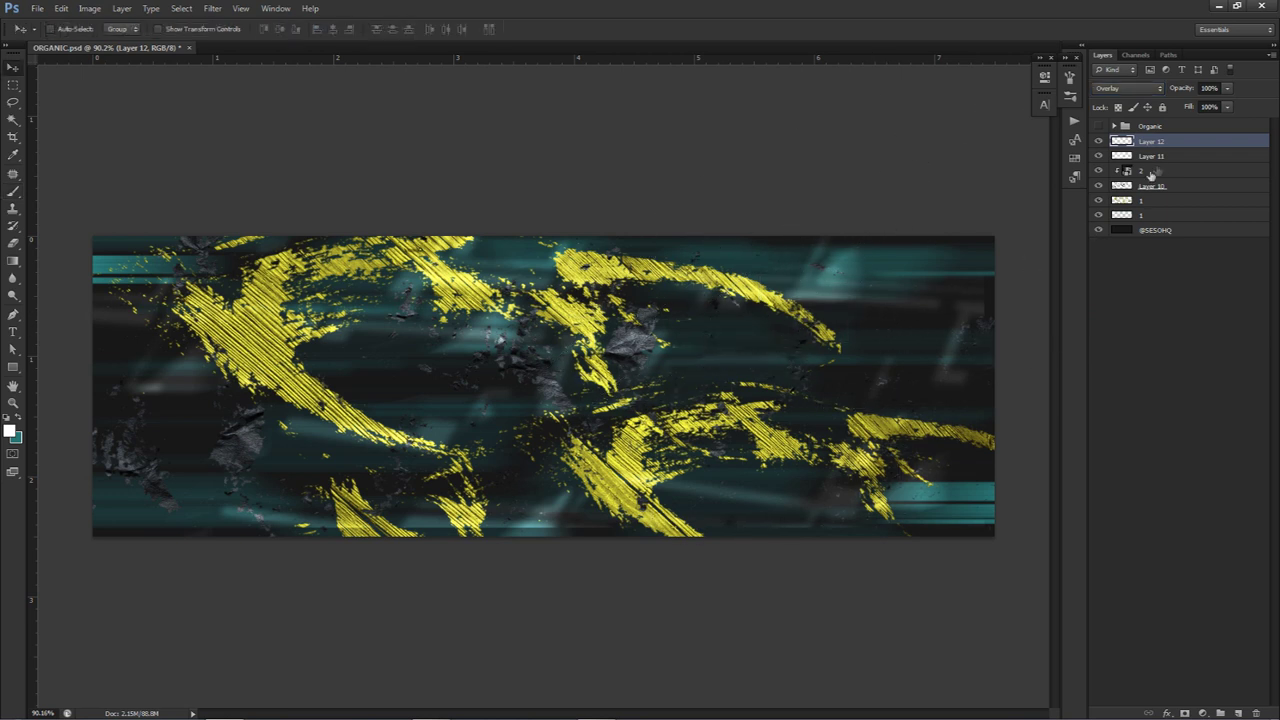
Erase unwanted parts of the blurred shapes on Layer 11, with Layer 12 hidden during the erasing and shown again
left_click(1150, 156)
left_click(1098, 141)
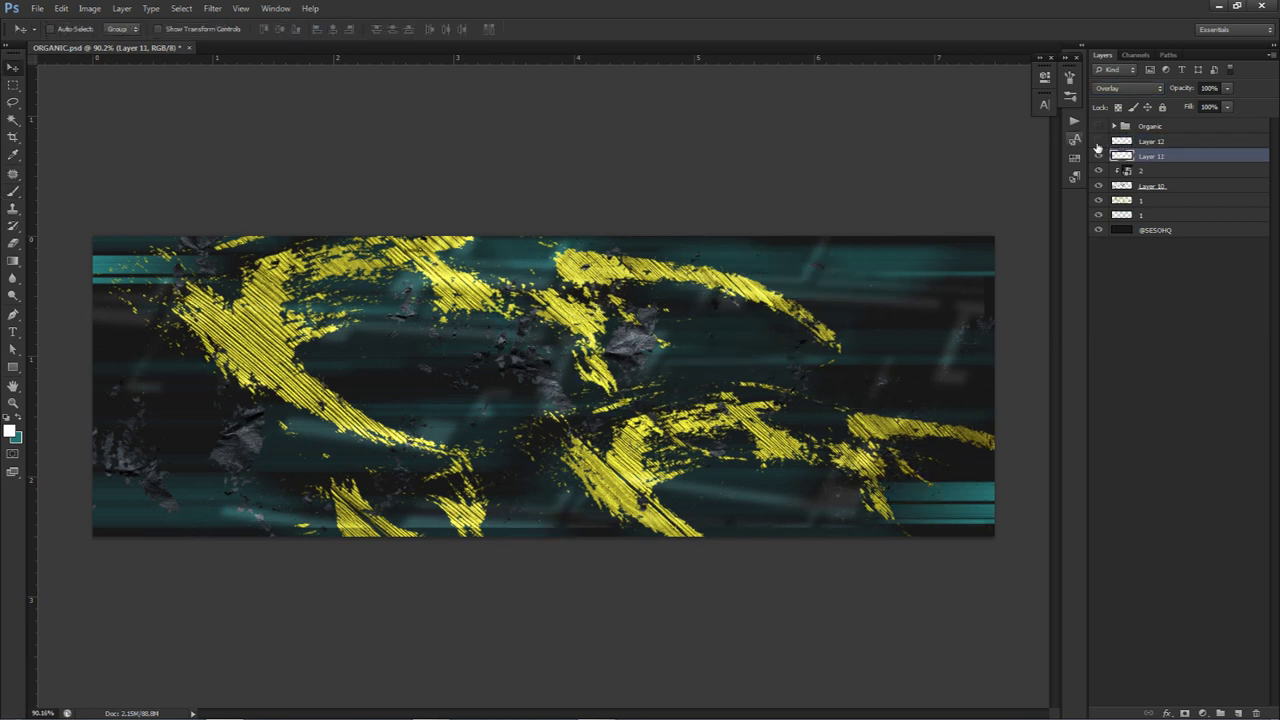
key("e")
mouse_move(627, 365)
left_mouse_down()
mouse_move(732, 364)
mouse_move(540, 405)
left_mouse_up()
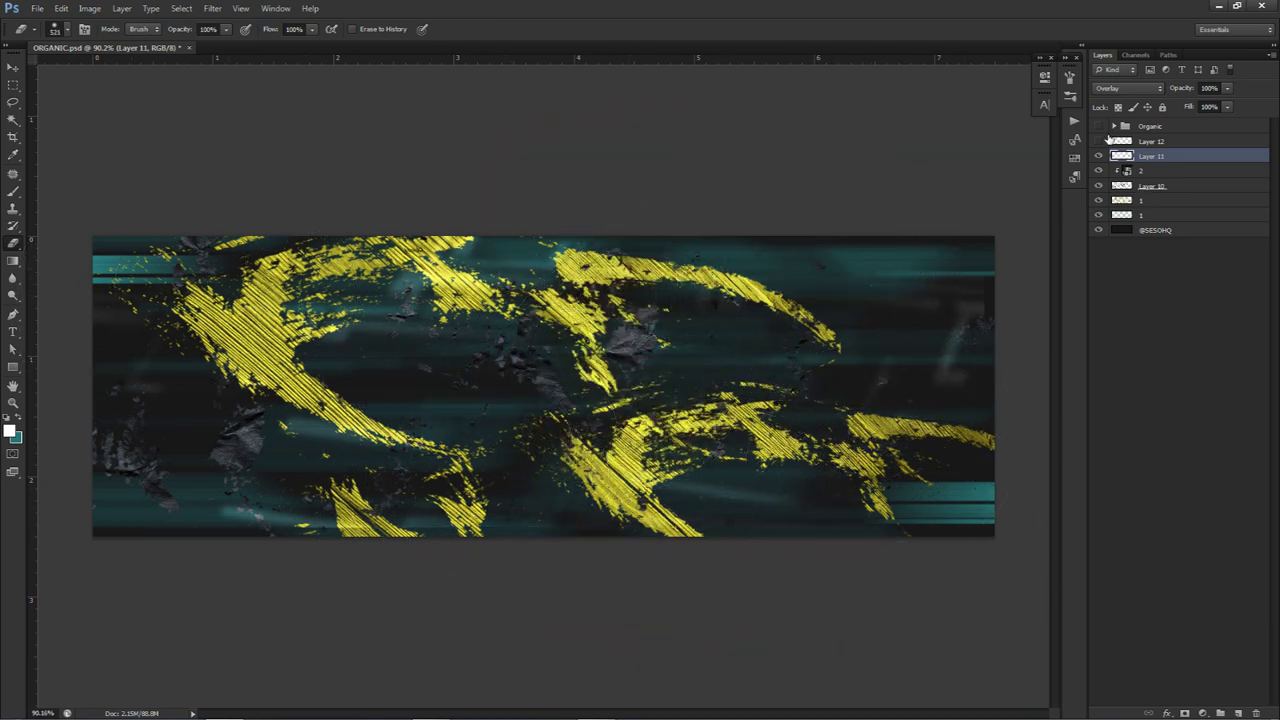
left_click(1099, 141)
key("v")
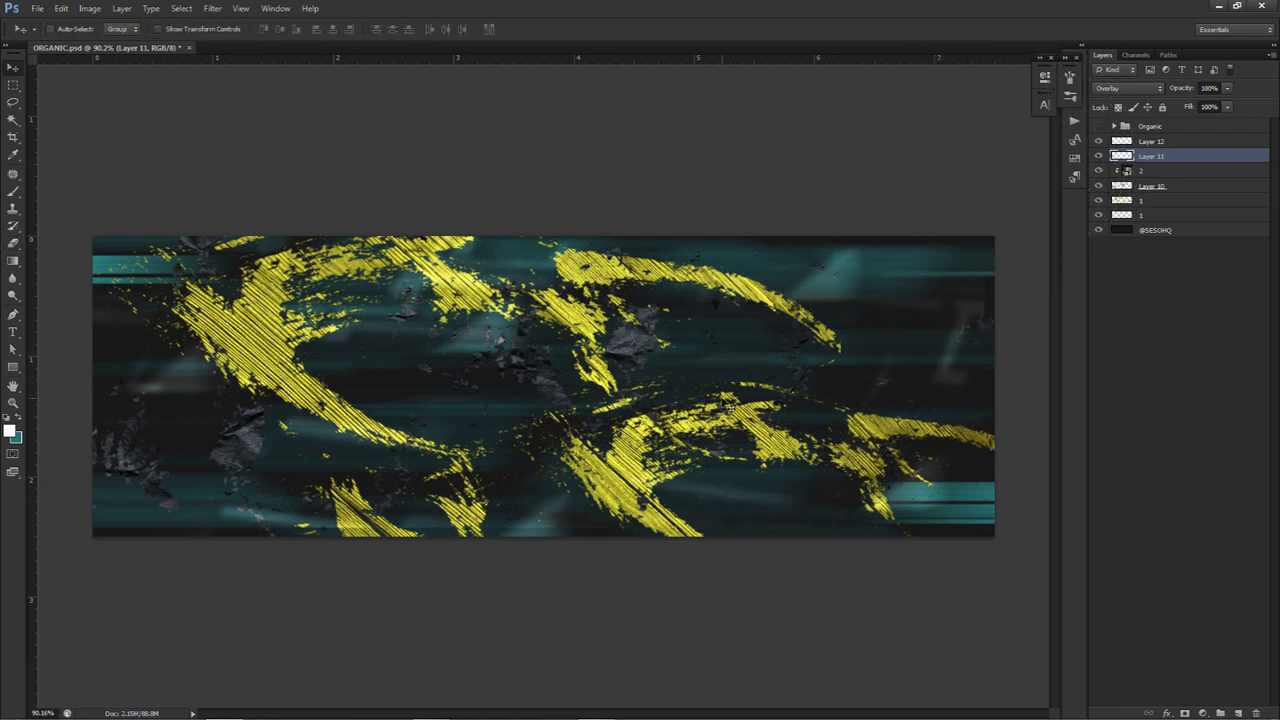
Duplicate Layer 12 and reposition the copy's blurred shapes, erasing the excess parts
left_click(1152, 141)
mouse_move(752, 286)
left_mouse_down()
mouse_move(793, 429)
mouse_move(822, 418)
mouse_move(805, 409)
mouse_move(788, 421)
left_mouse_up()
key("ctrl+j")
key("e")
key("v")
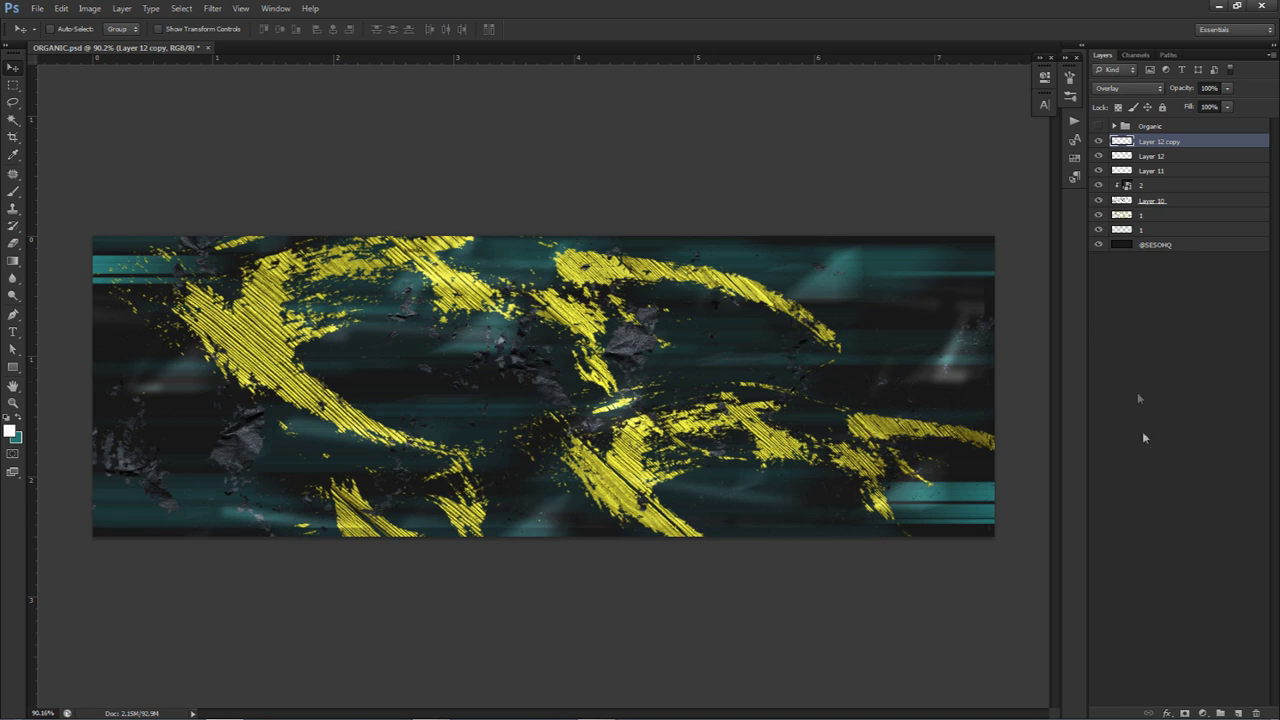
Add a new layer and compare the work layers with the finished Organic group by toggling their visibility
left_click(1238, 713)
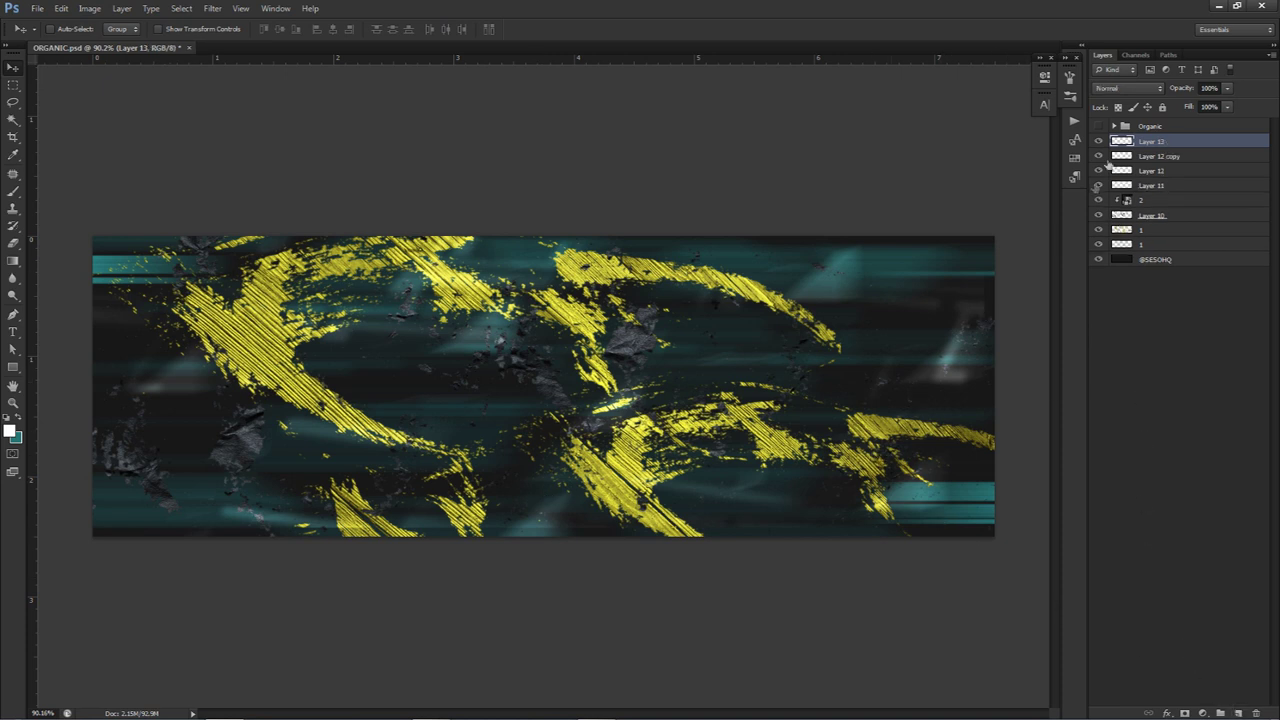
left_click_drag(1097, 155, 1097, 248)
left_click(1098, 126)
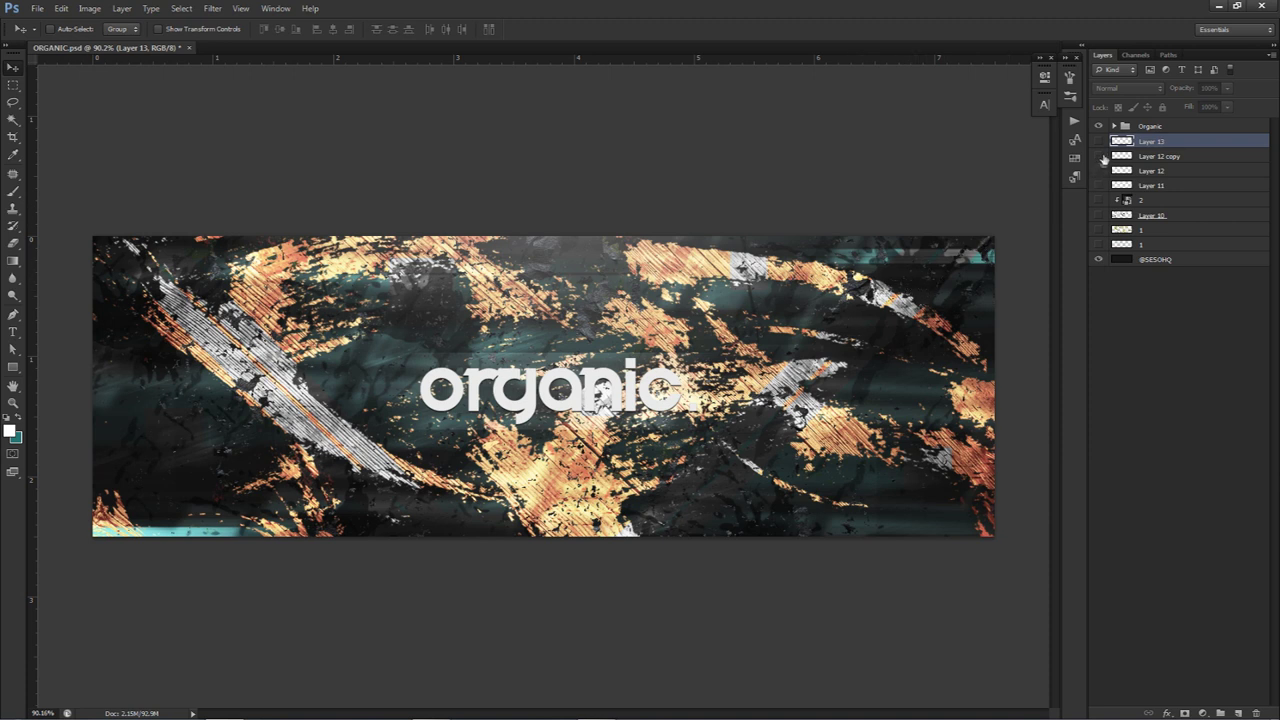
left_click(1098, 126)
left_click_drag(1098, 141, 1097, 244)
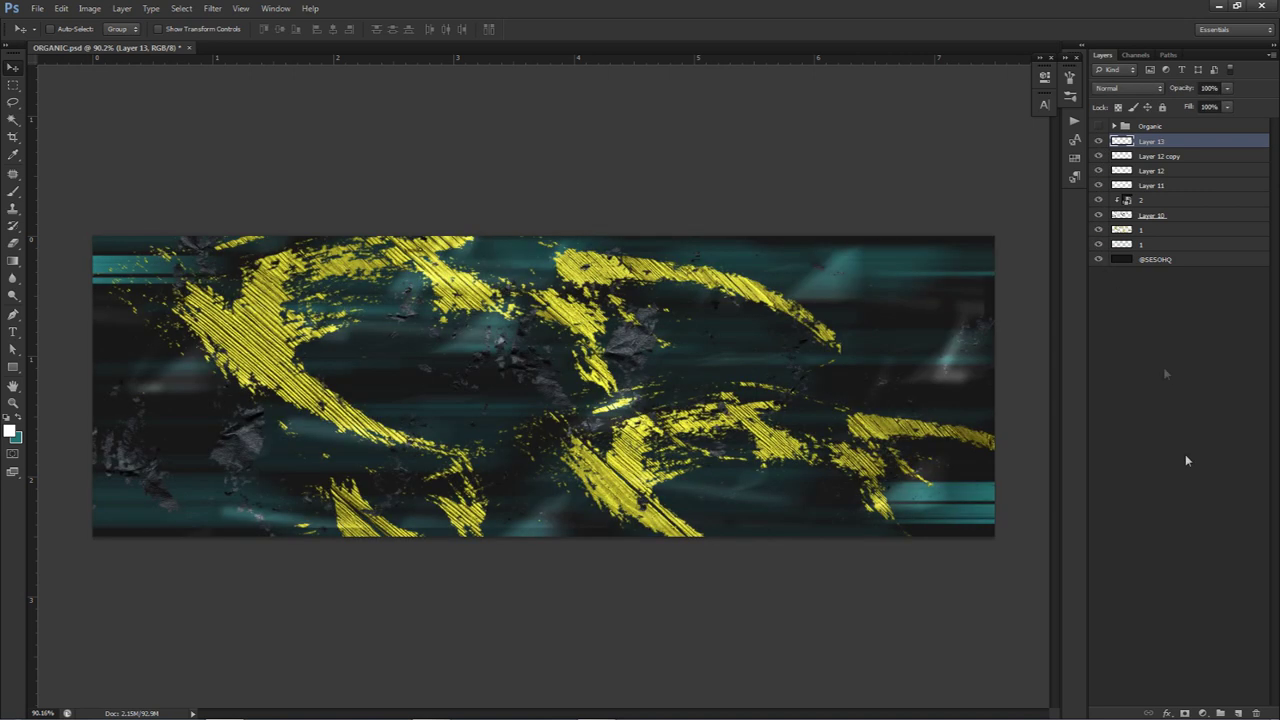
Add another new layer and set the foreground color to black (000000) for brush work
left_click(1220, 712)
left_click(10, 432)
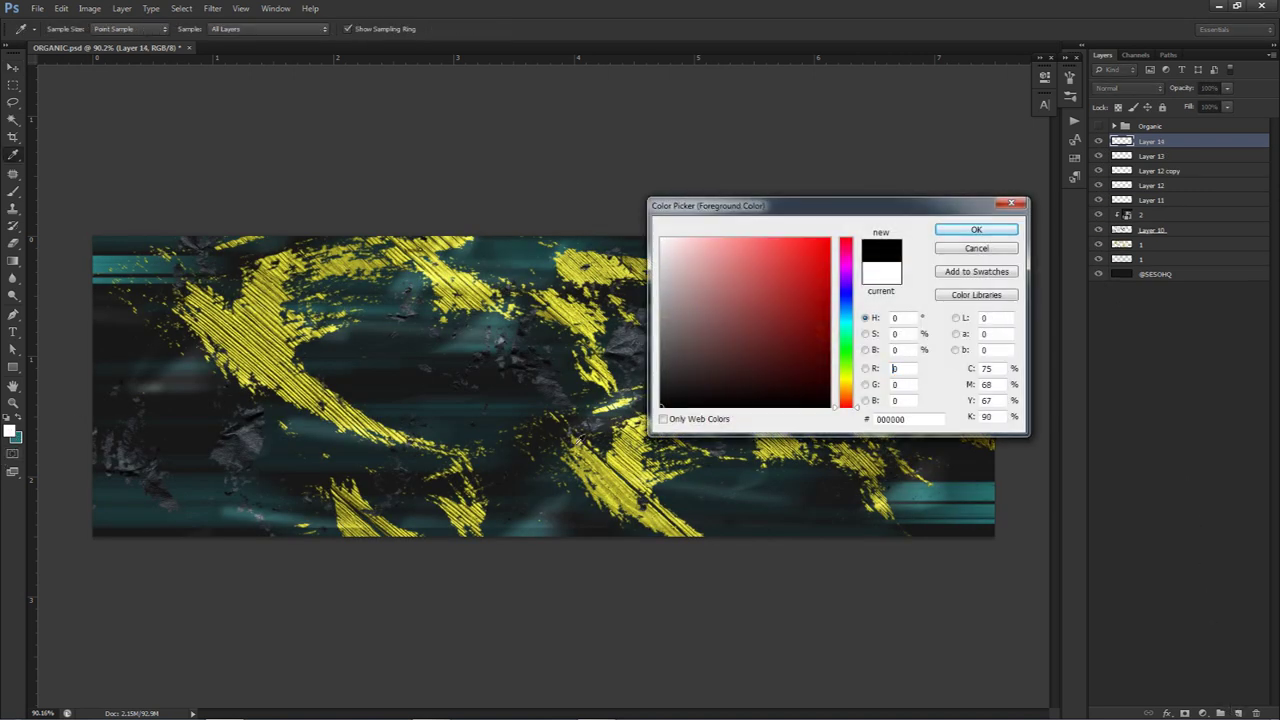
left_click(977, 230)
key("b")
Try stamping black splatter from a reduced 3863 px brush in several places on Layer 14, undoing the stamps
right_click(722, 347)
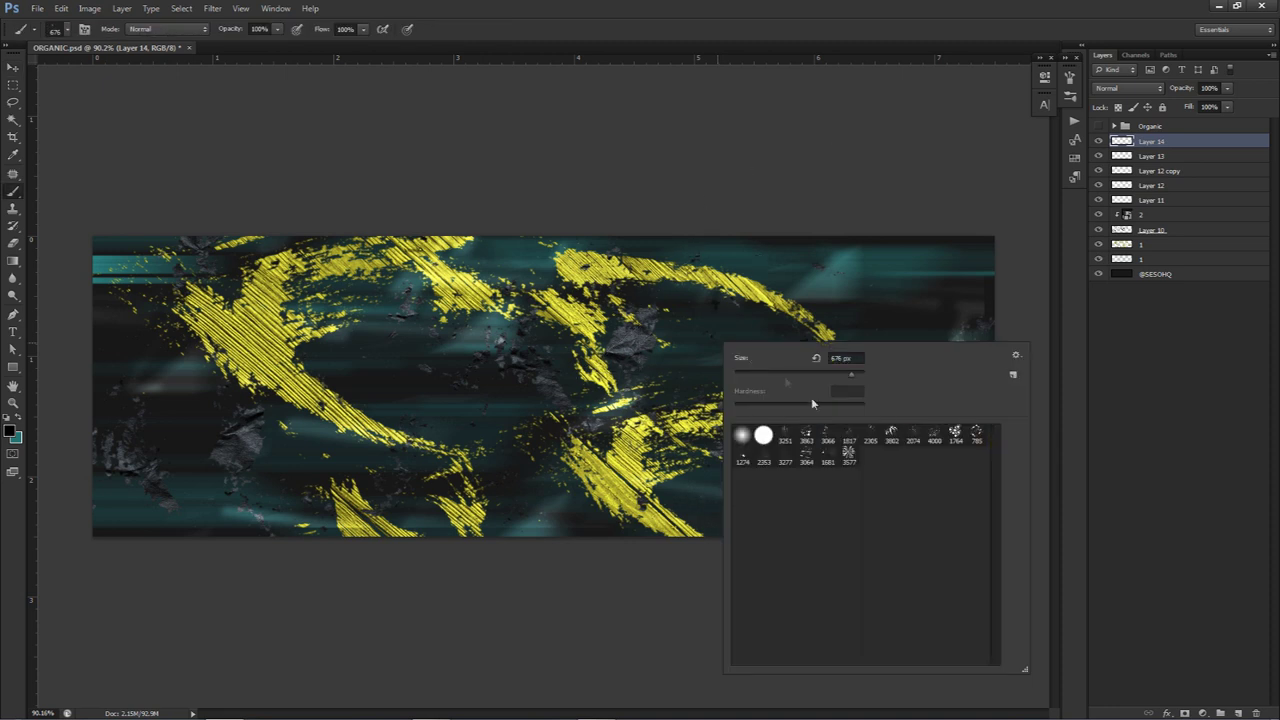
left_click(804, 437)
left_click(716, 401)
key("ctrl+z")
left_click_drag(800, 380, 490, 376)
left_click_drag(658, 357, 476, 340)
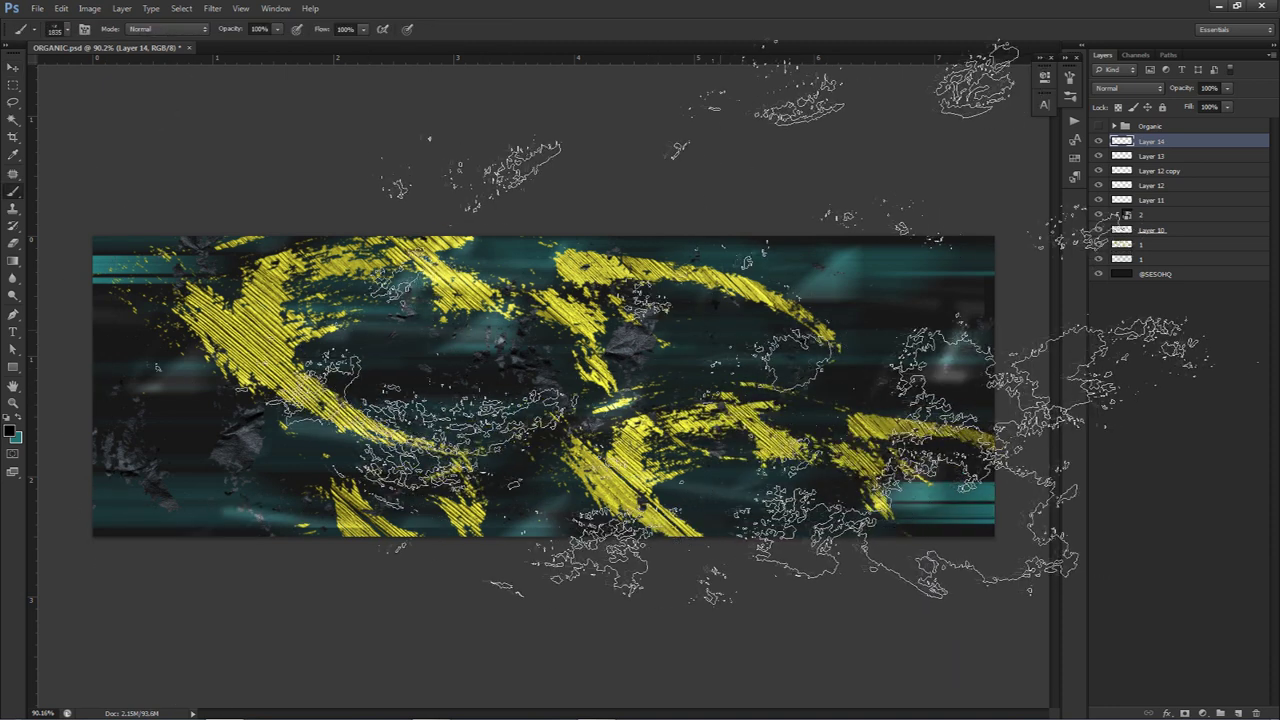
left_click(730, 346)
key("ctrl+z")
left_click(535, 366)
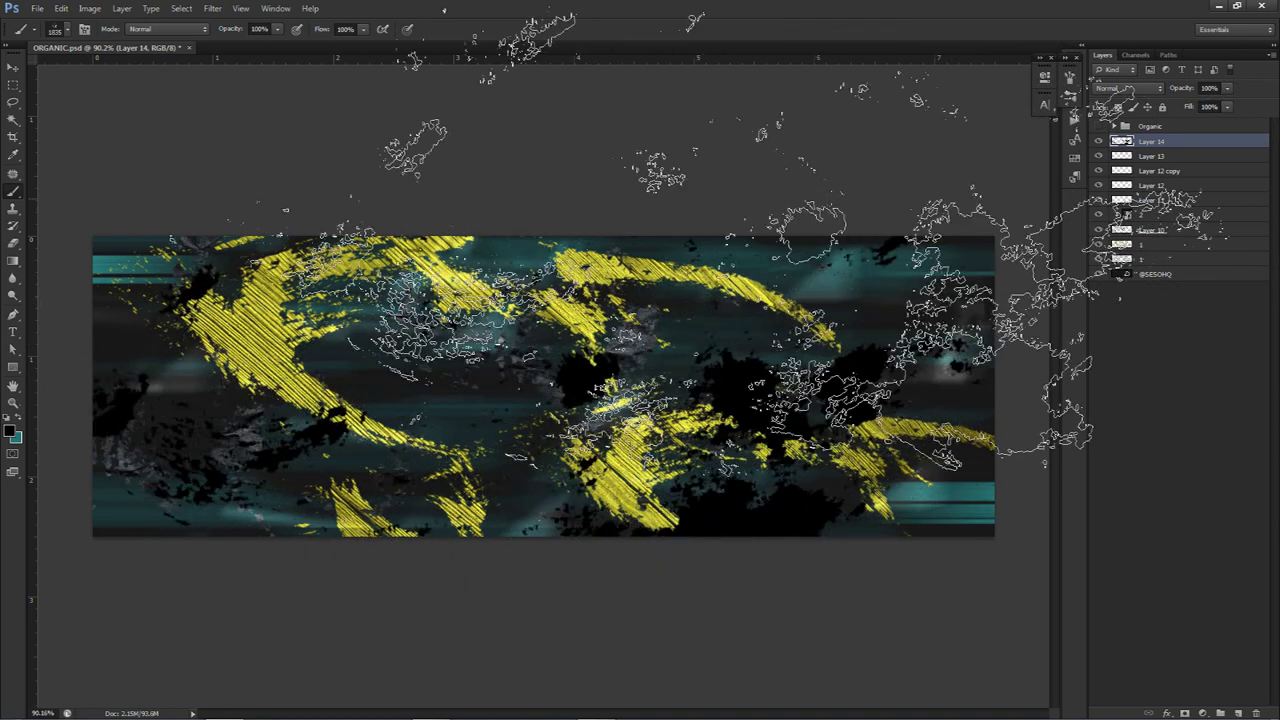
key("ctrl+z")
Try the 3066 px brush in black near the banner's center and undo both stamps
right_click(588, 297)
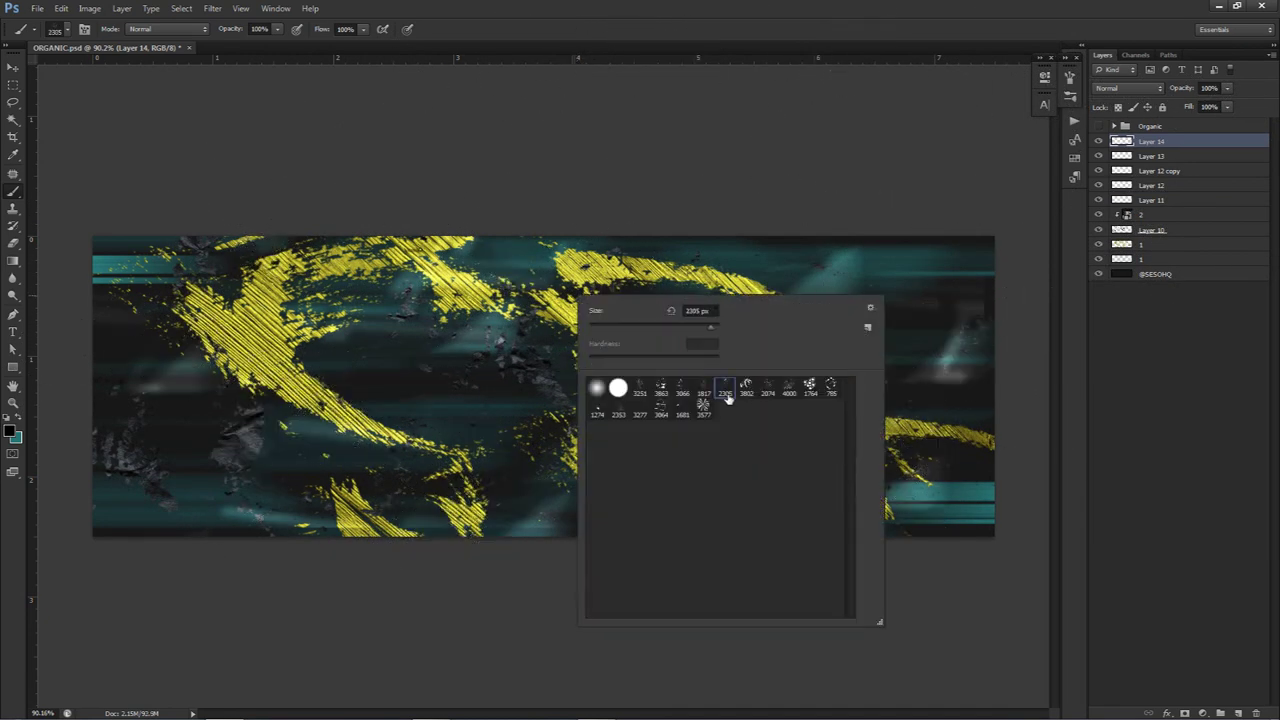
double_click(682, 388)
left_click(508, 366)
left_click(502, 367)
key("ctrl+z")
key("ctrl+alt+z")
Try the 3251 px brush in black on the banner and undo the stamp
right_click(570, 368)
left_click(664, 459)
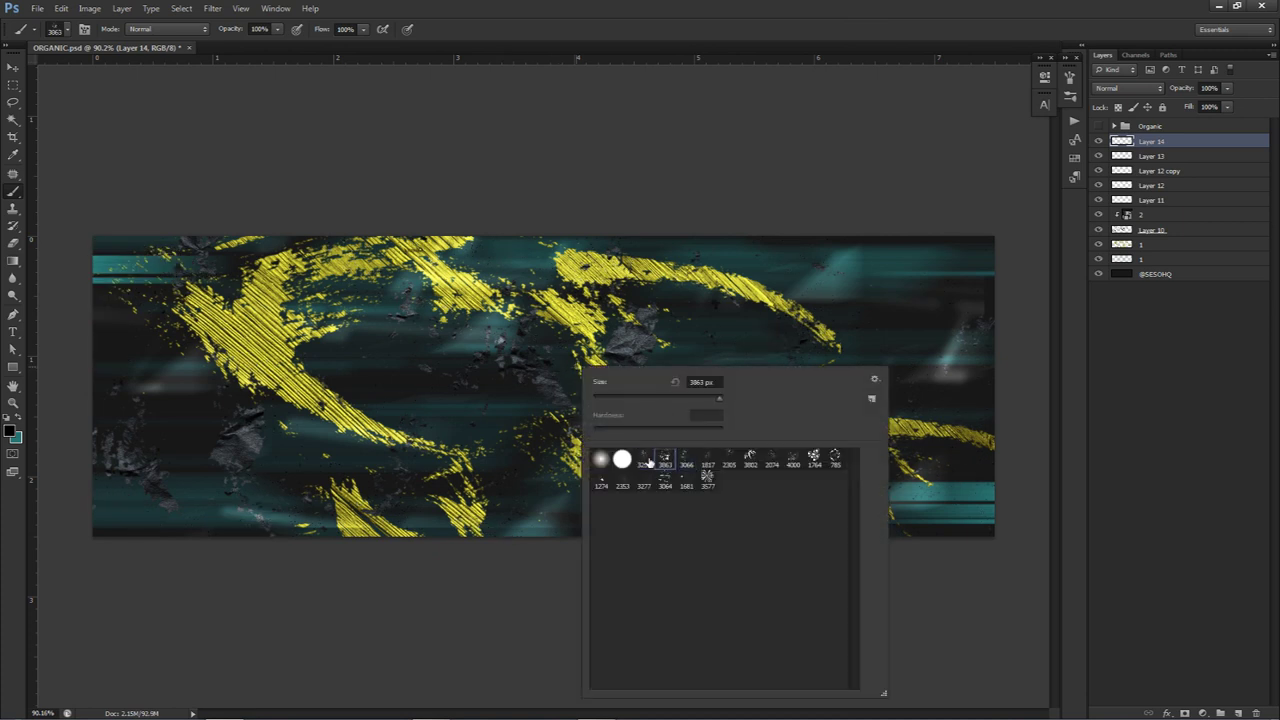
double_click(643, 459)
left_click(665, 449)
key("ctrl+z")
Stamp black ink splats at the banner's lower left and upper left with the ink splatter brush, enlarged to about 750 px
right_click(749, 430)
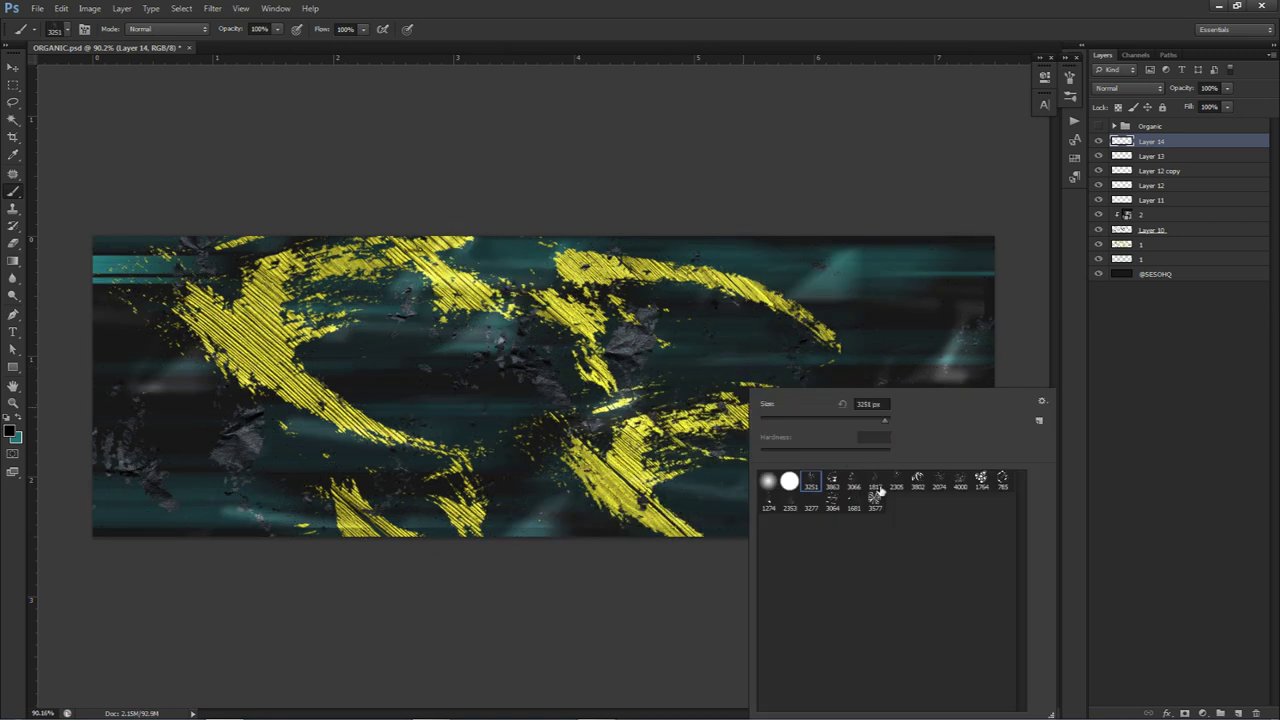
double_click(797, 507)
left_click_drag(408, 391, 448, 399)
left_click(185, 400)
left_click_drag(232, 425, 267, 348)
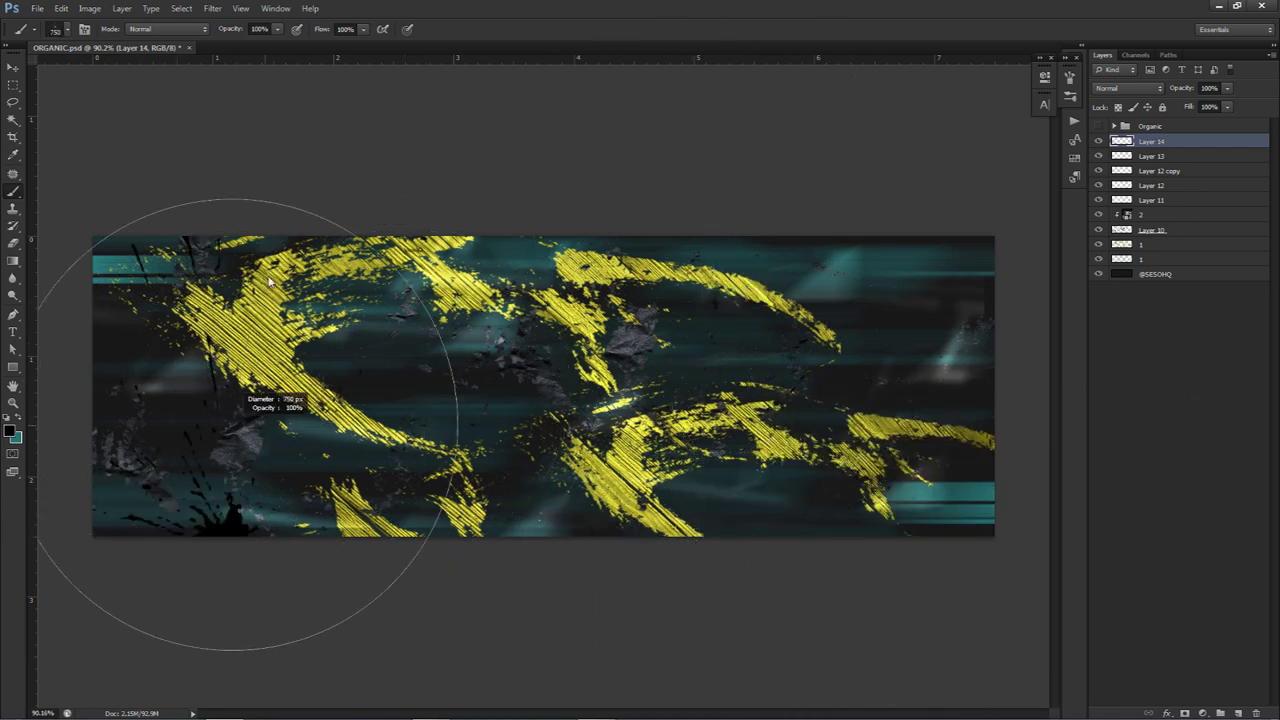
left_click(335, 285)
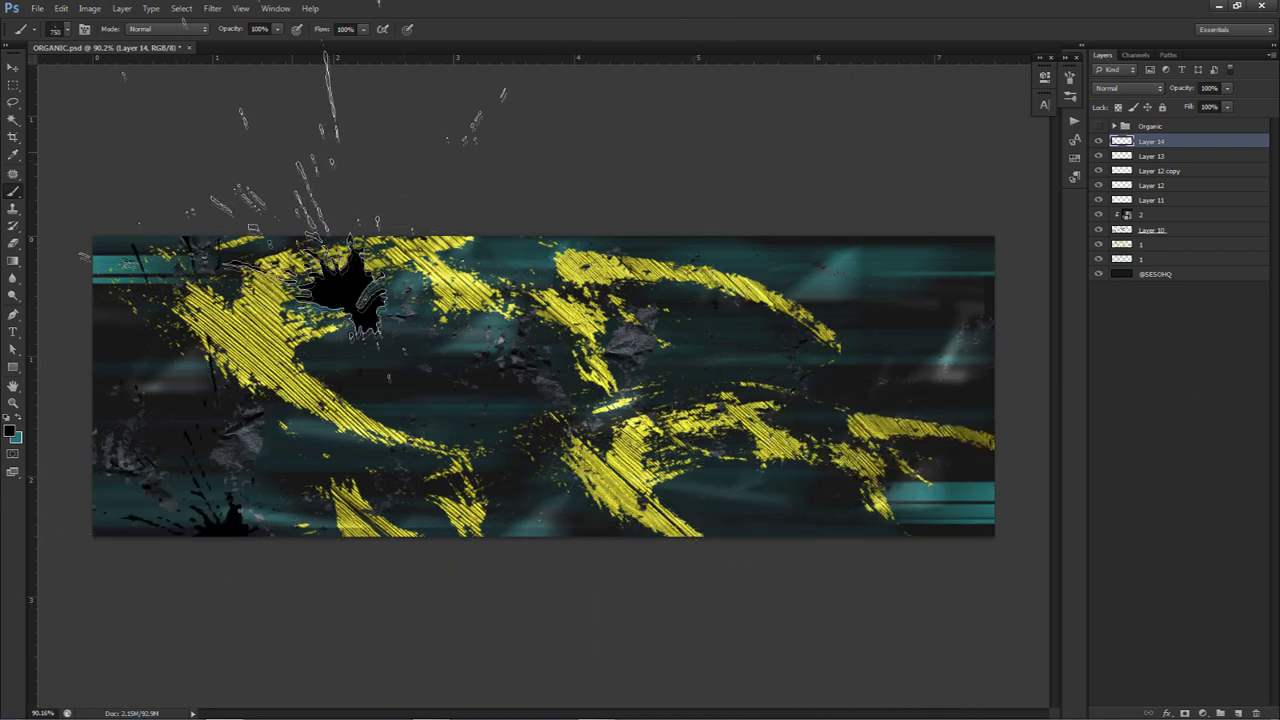
Stamp larger black splats, about 1134 px, at the banner's bottom center, upper right and lower right
left_click(480, 370)
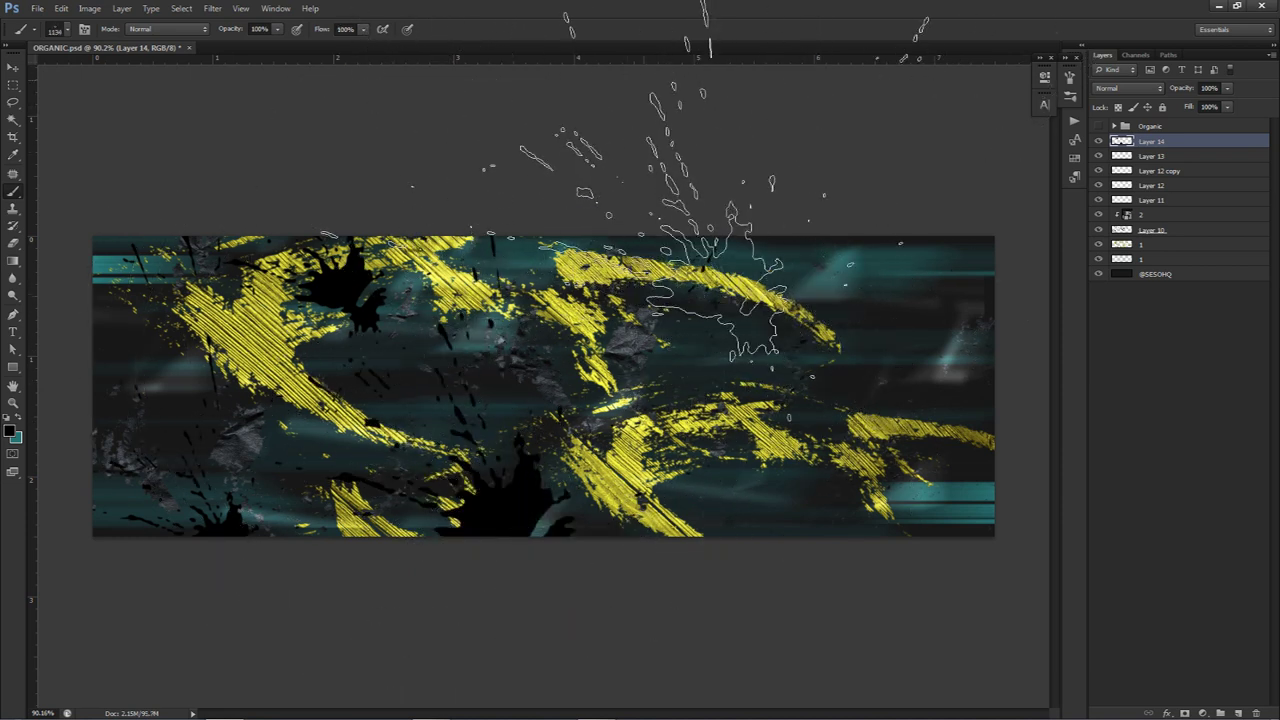
left_click(705, 235)
left_click(930, 485)
Reduce the splatter brush to about 744 px and stamp a black splat at the banner's upper-left edge
right_click(390, 385, "alt")
left_click_drag(332, 382, 316, 382)
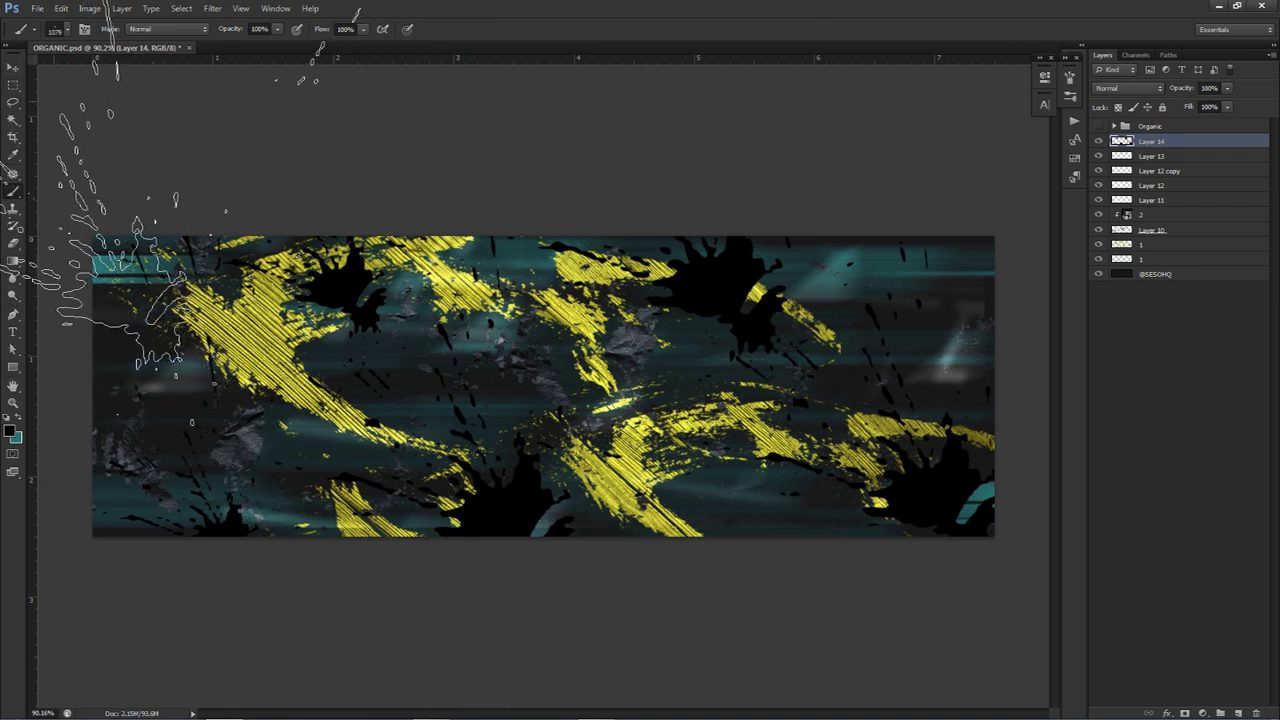
right_click(575, 335, "alt")
left_click_drag(475, 331, 467, 331)
scroll(470, 331, "down", 2)
left_click(213, 227)
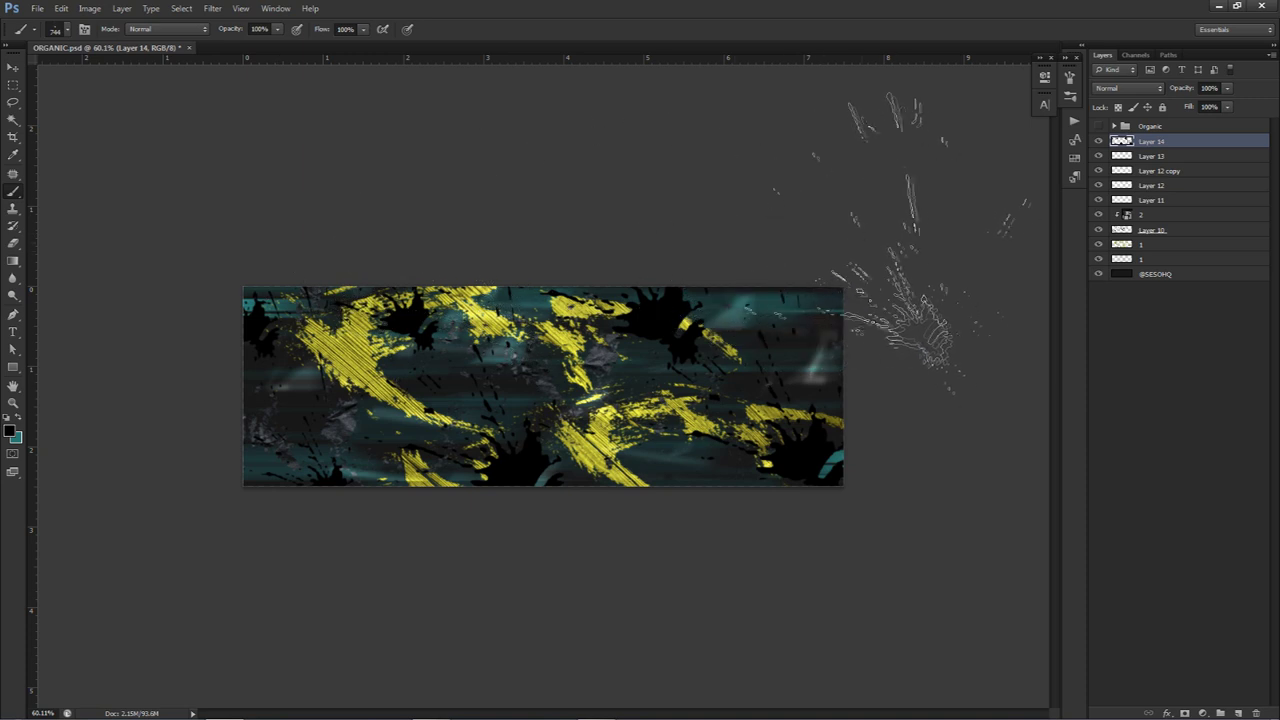
scroll(901, 243, "up", 4)
scroll(901, 243, "down", 1)
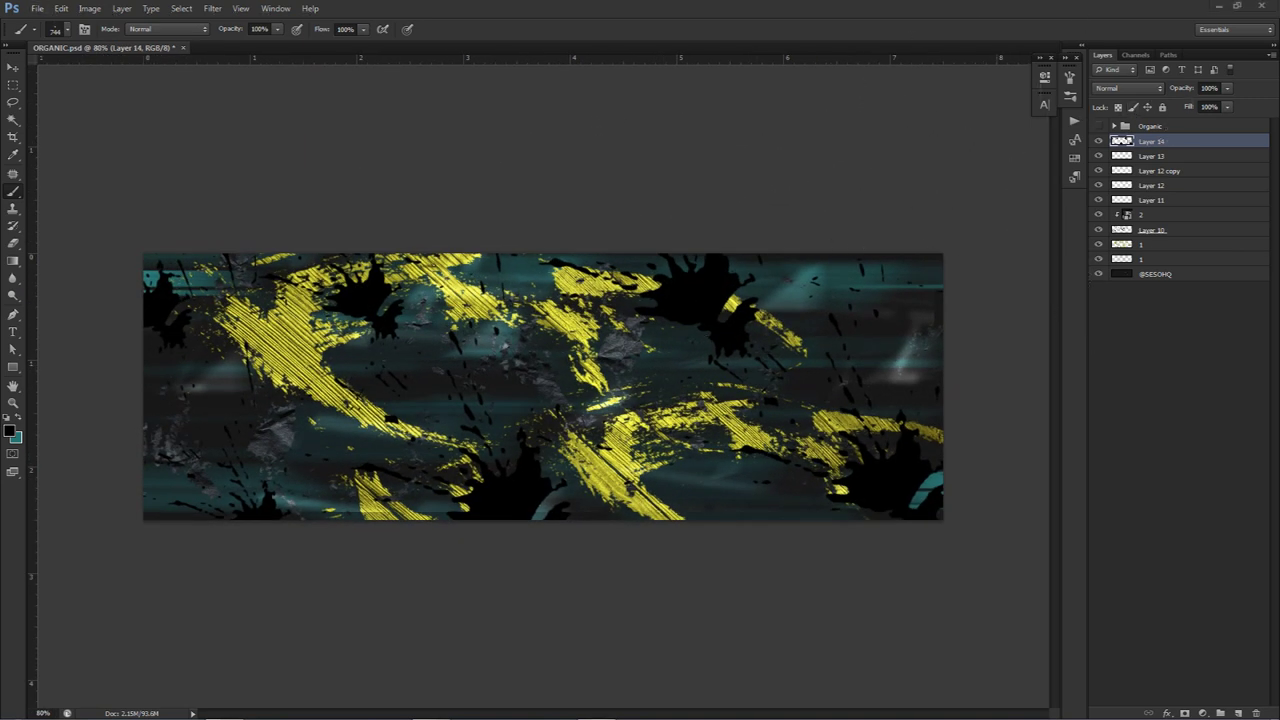
Place the oak-tree-trunk texture image above Layer 14, scaled to cover the whole banner, and clip it to that layer
left_click_drag(1279, 346, 688, 348)
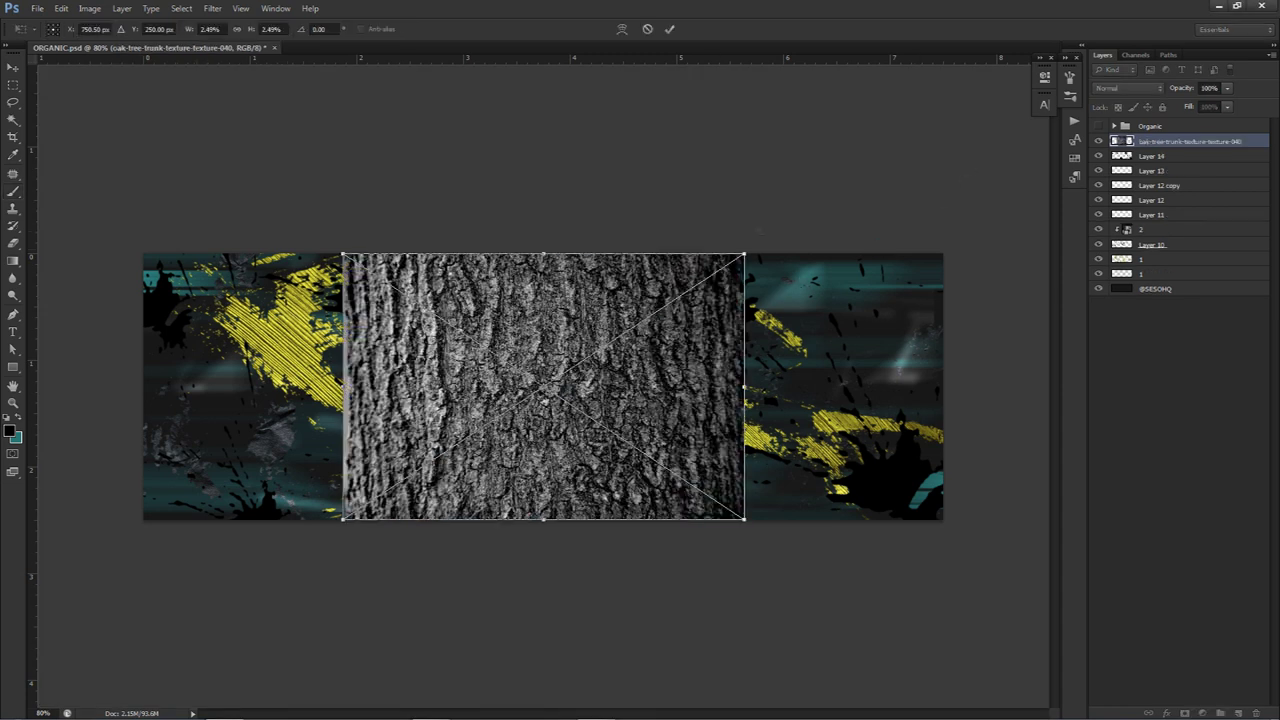
left_click_drag(755, 249, 976, 100)
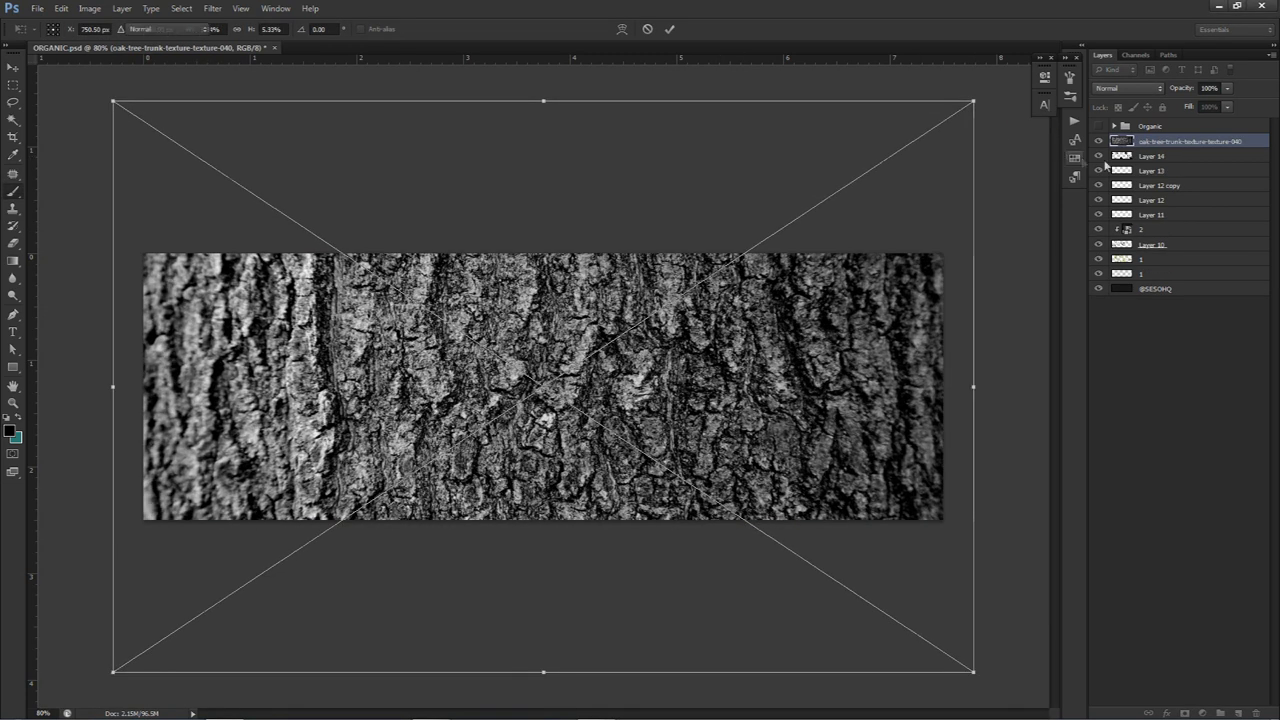
key("Return")
right_click(1155, 146)
left_click(1178, 347)
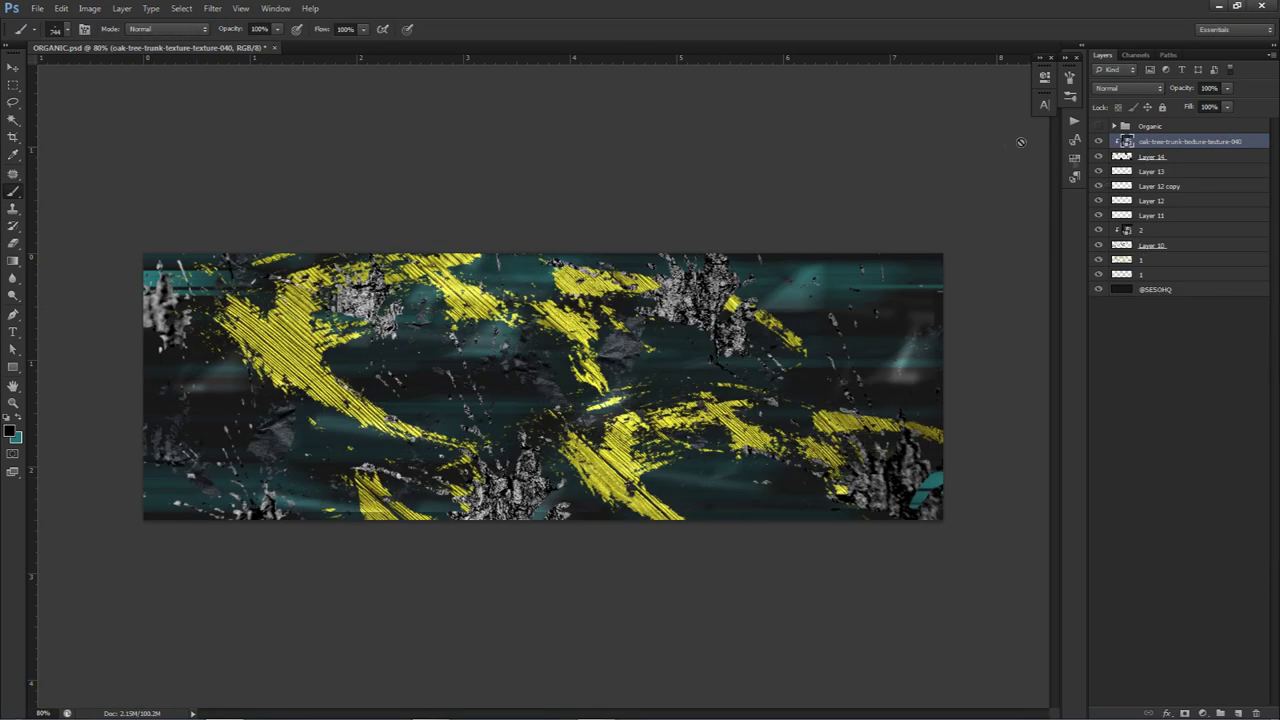
Try Overlay on the clipped bark texture, return it to Normal blend mode and set its opacity to 29%
left_click(1128, 88)
left_click(1103, 232)
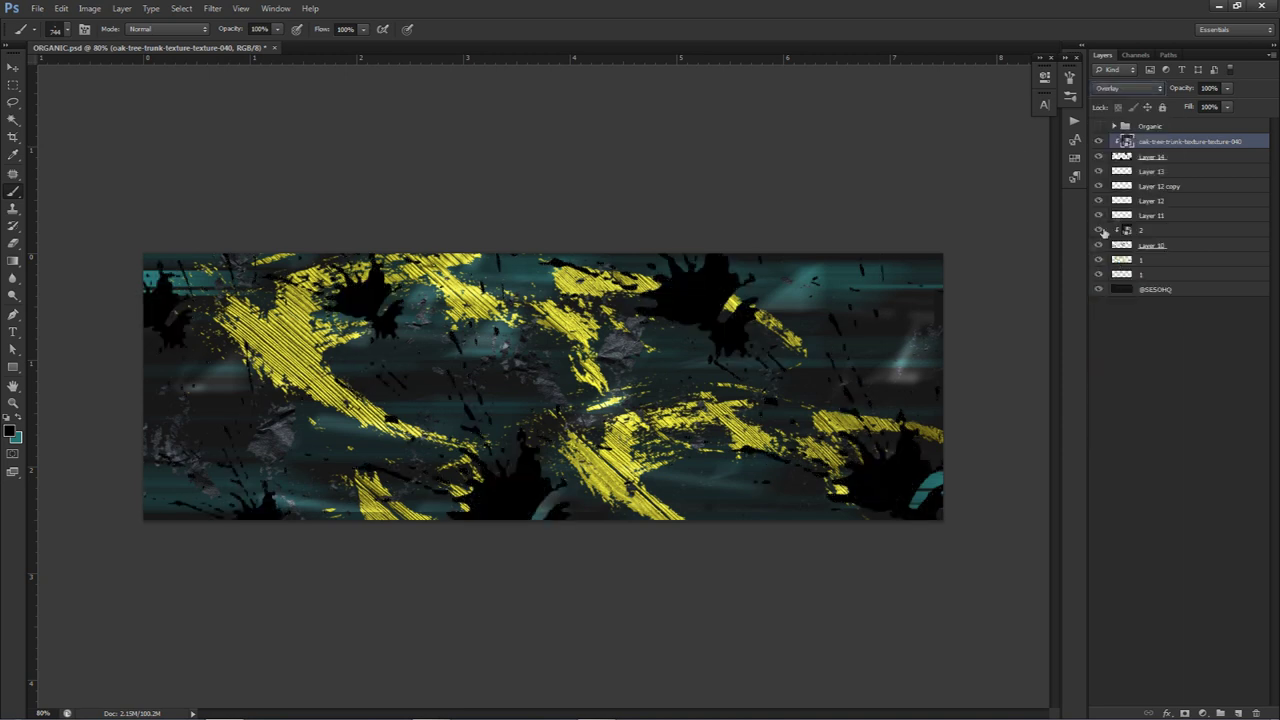
left_click(1128, 88)
left_click(1112, 97)
left_click(1227, 88)
left_click_drag(1209, 105, 1183, 108)
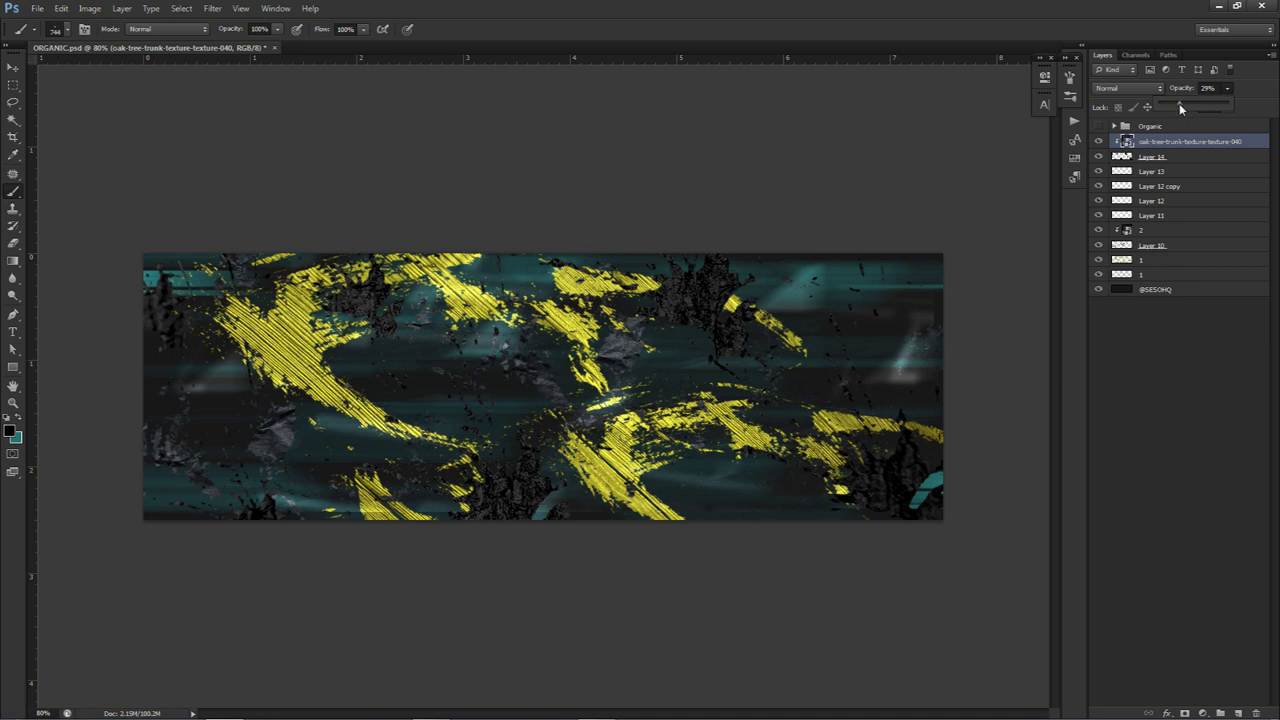
Merge the clipped bark texture with Layer 14, and set the merged layer to Overlay at 65% opacity
left_click(1122, 160, "shift")
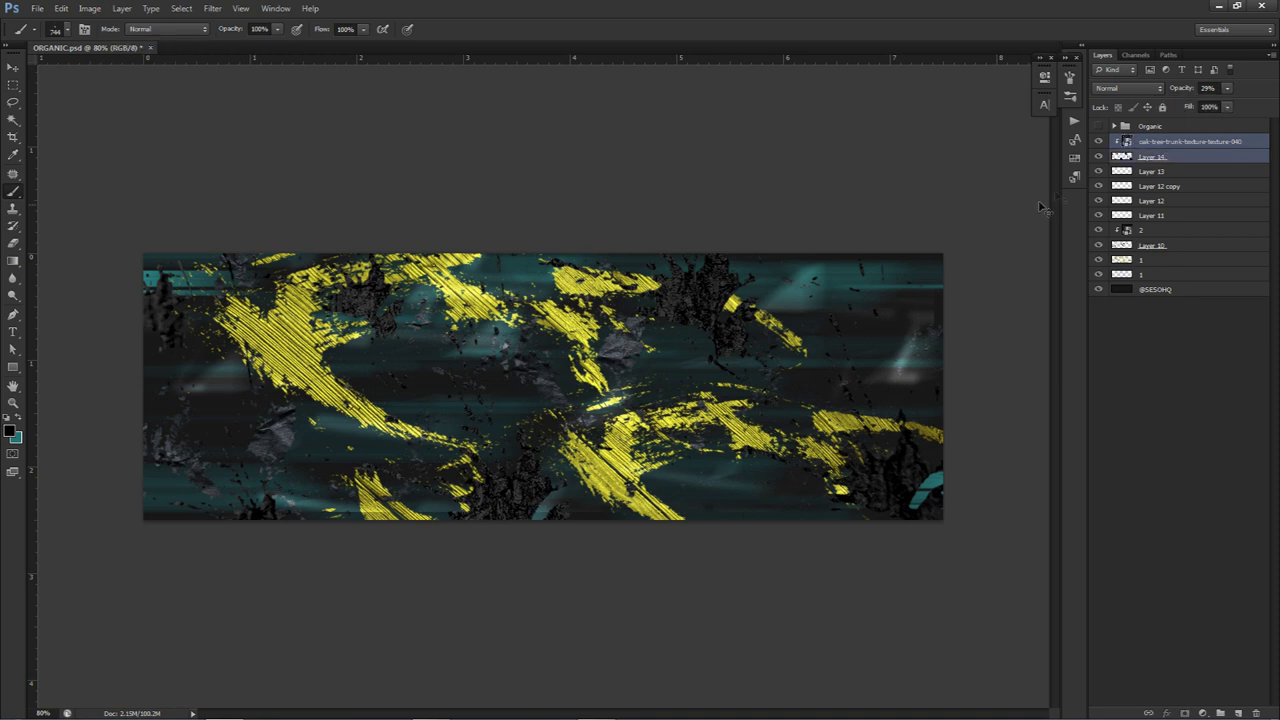
key("ctrl+e")
left_click(1128, 88)
left_click(1110, 258)
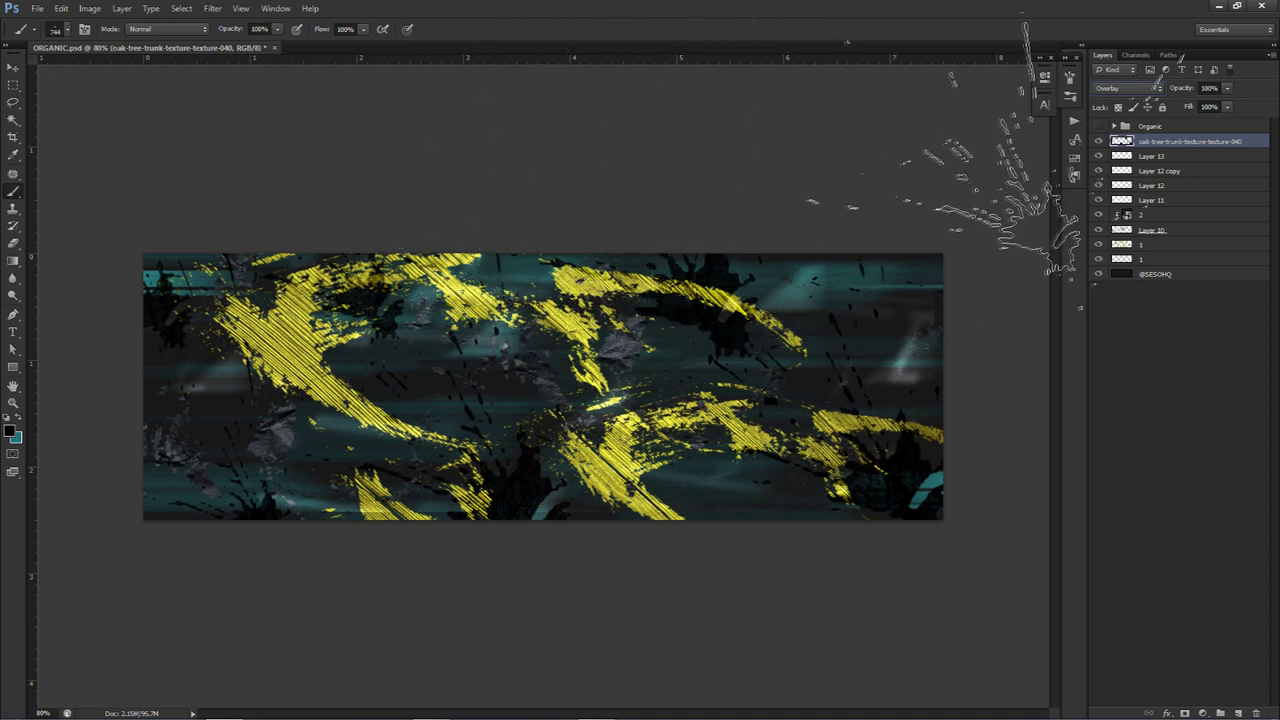
left_click(1225, 90)
left_click_drag(1229, 105, 1203, 102)
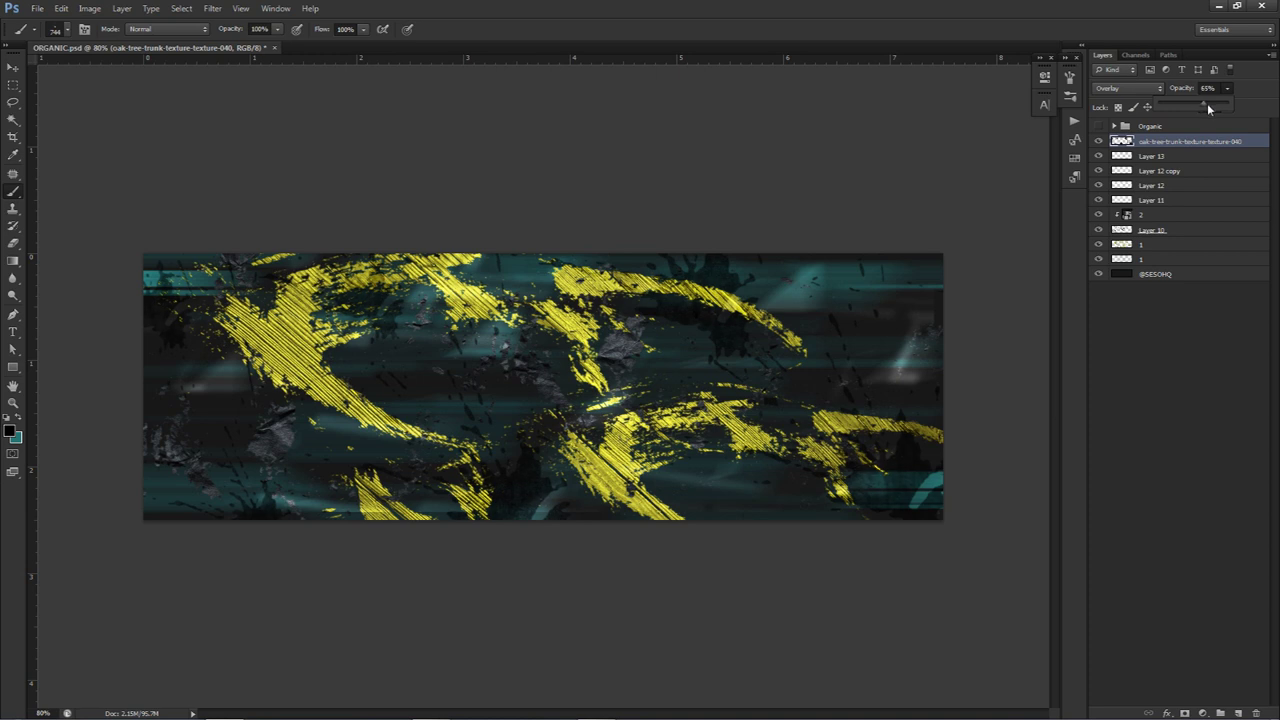
left_click(1207, 88)
Add a new layer above the bark-textured splats and try the 3277 px splatter brush
left_click(1238, 712)
right_click(779, 382)
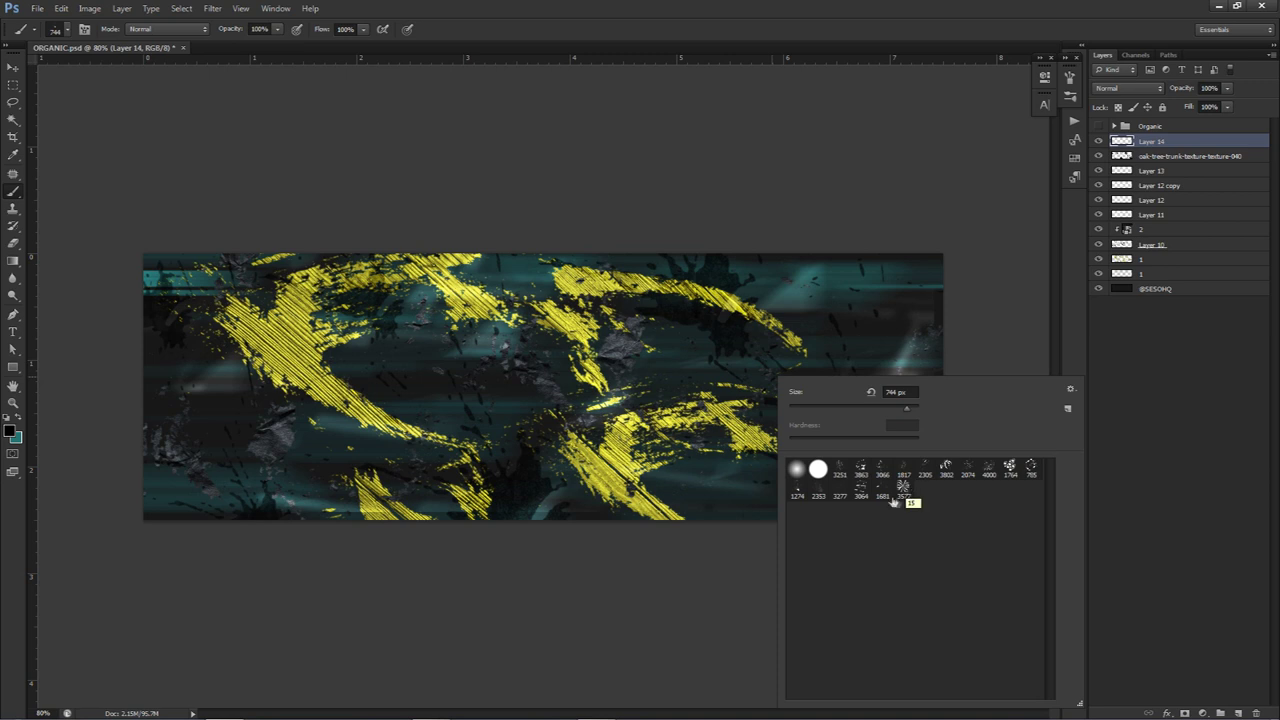
left_click(834, 494)
key("Return")
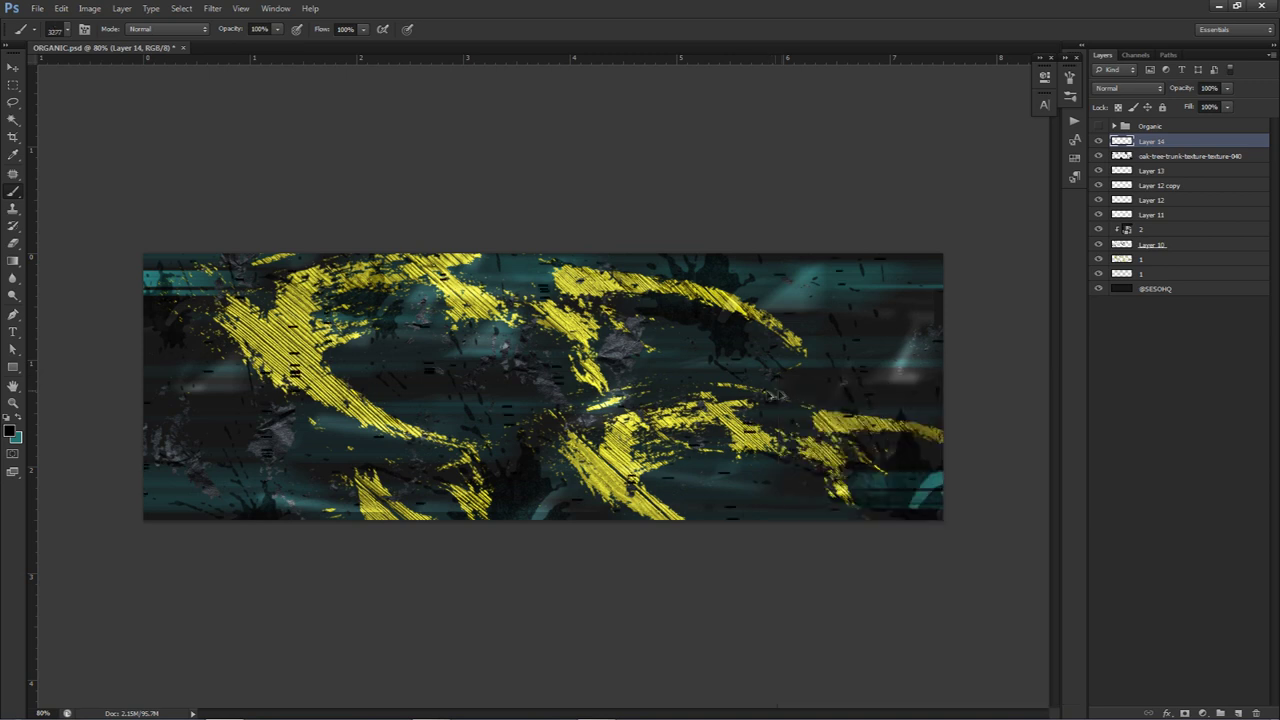
Switch to the 3251 px splatter brush and stamp black splatter across the banner, undoing the first stamp and placing it again
right_click(716, 390)
left_click(784, 481)
double_click(784, 481)
left_click(796, 423)
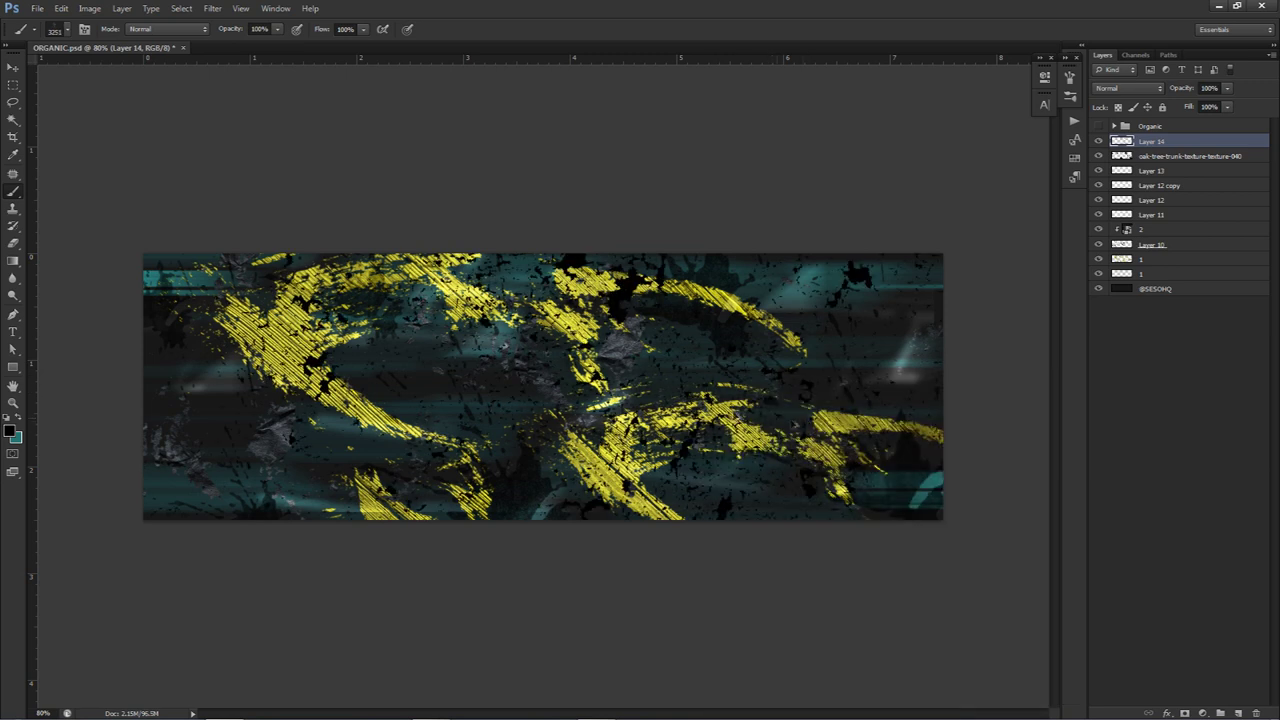
key("ctrl+z")
left_click(606, 415)
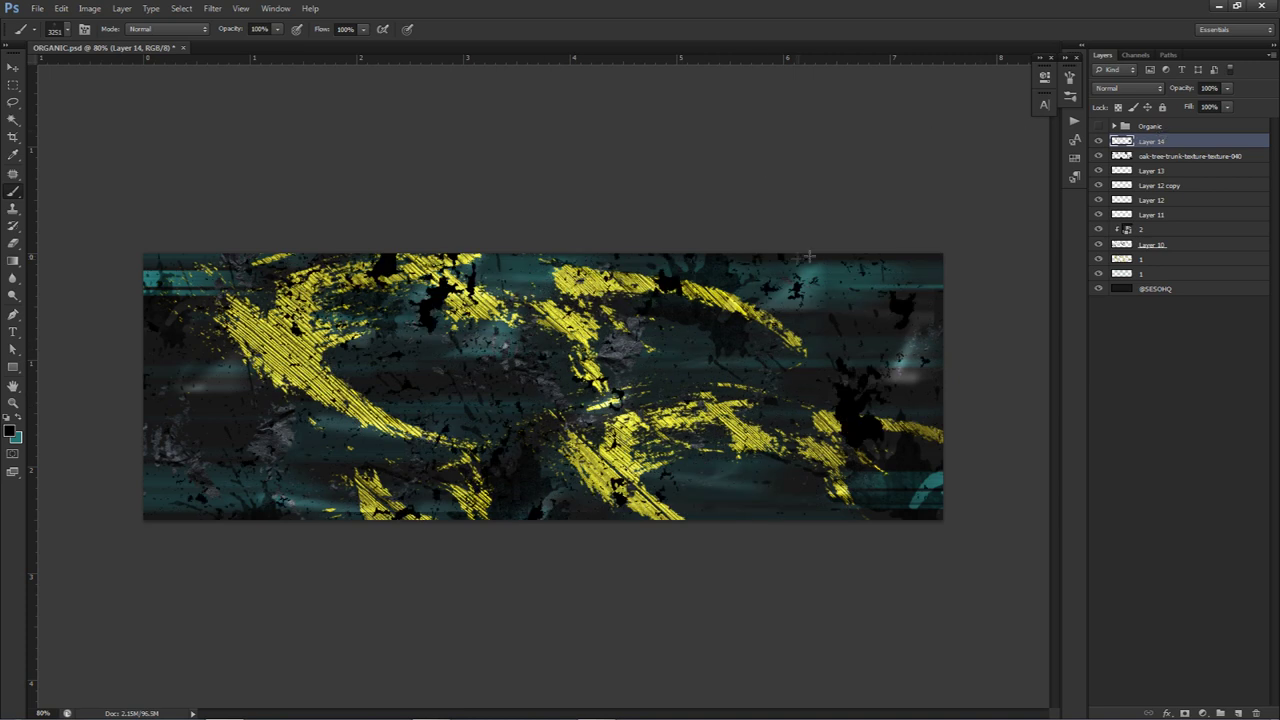
Set the foreground color to teal 3a9399 by sampling it
left_click(8, 431)
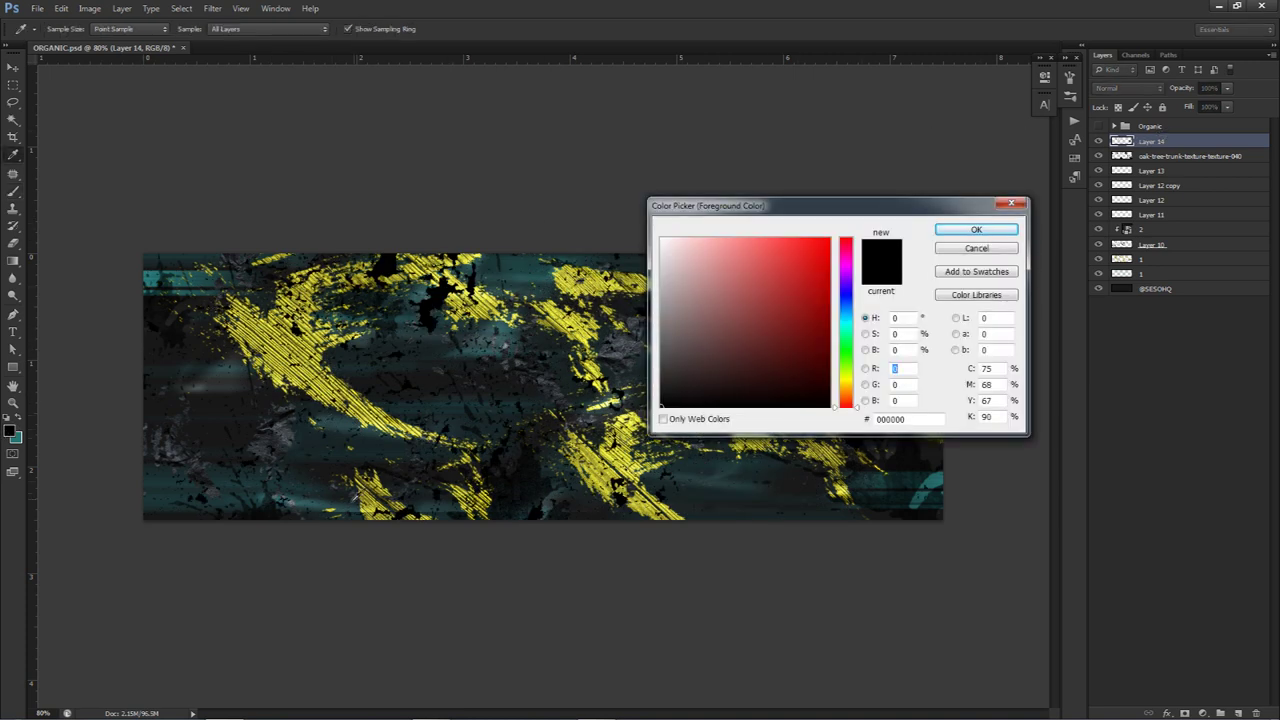
left_click(334, 497)
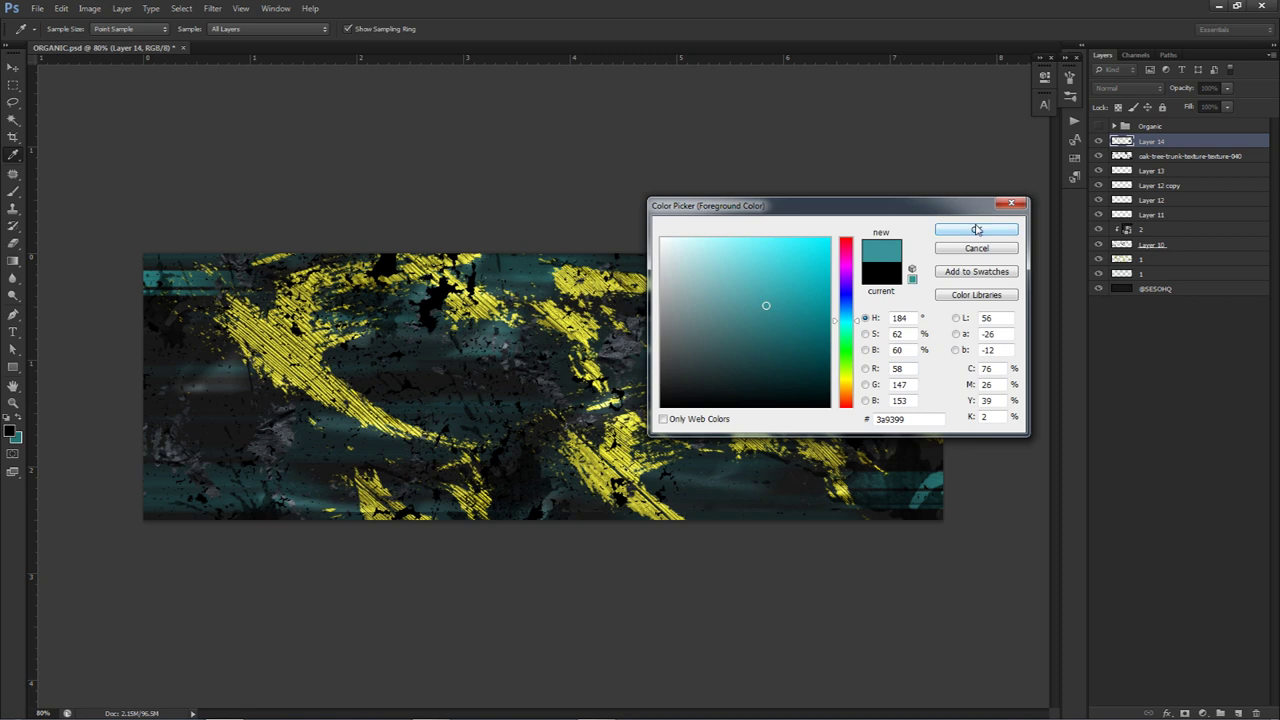
left_click(976, 229)
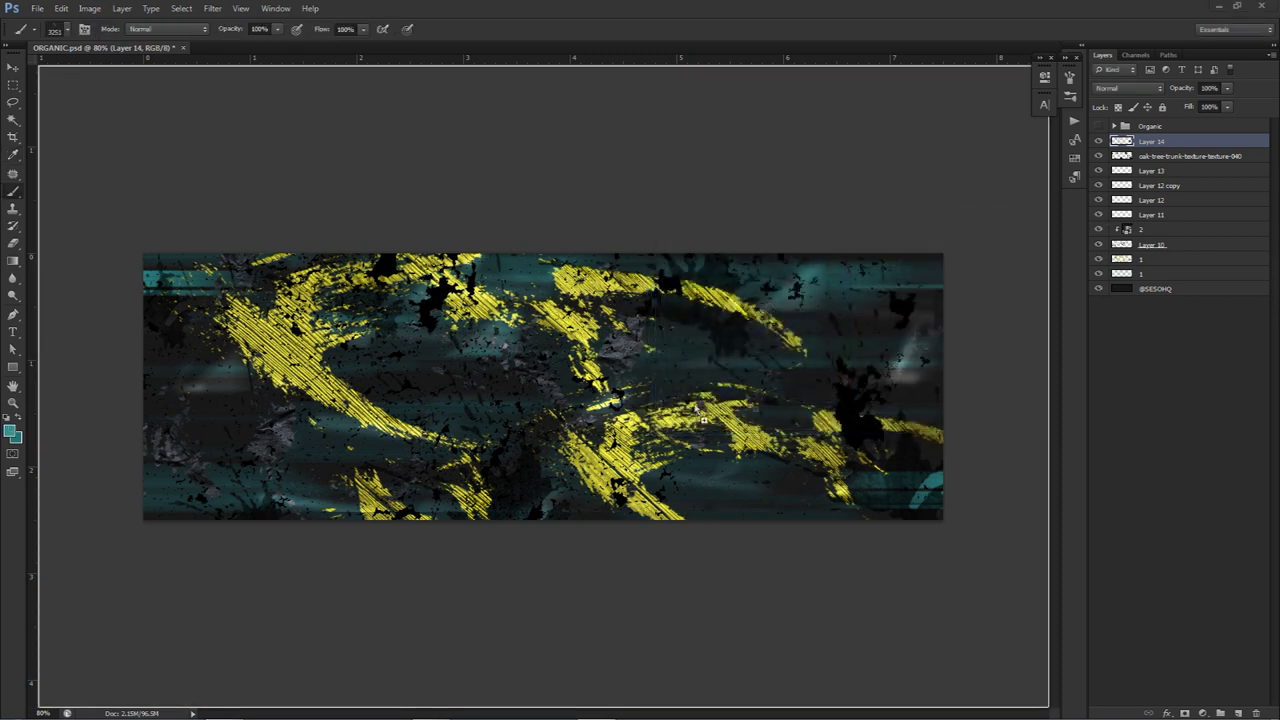
Scale the placed two-tone texture to cover the banner, clip it to Layer 14 and set it to Overlay
key("ctrl+t")
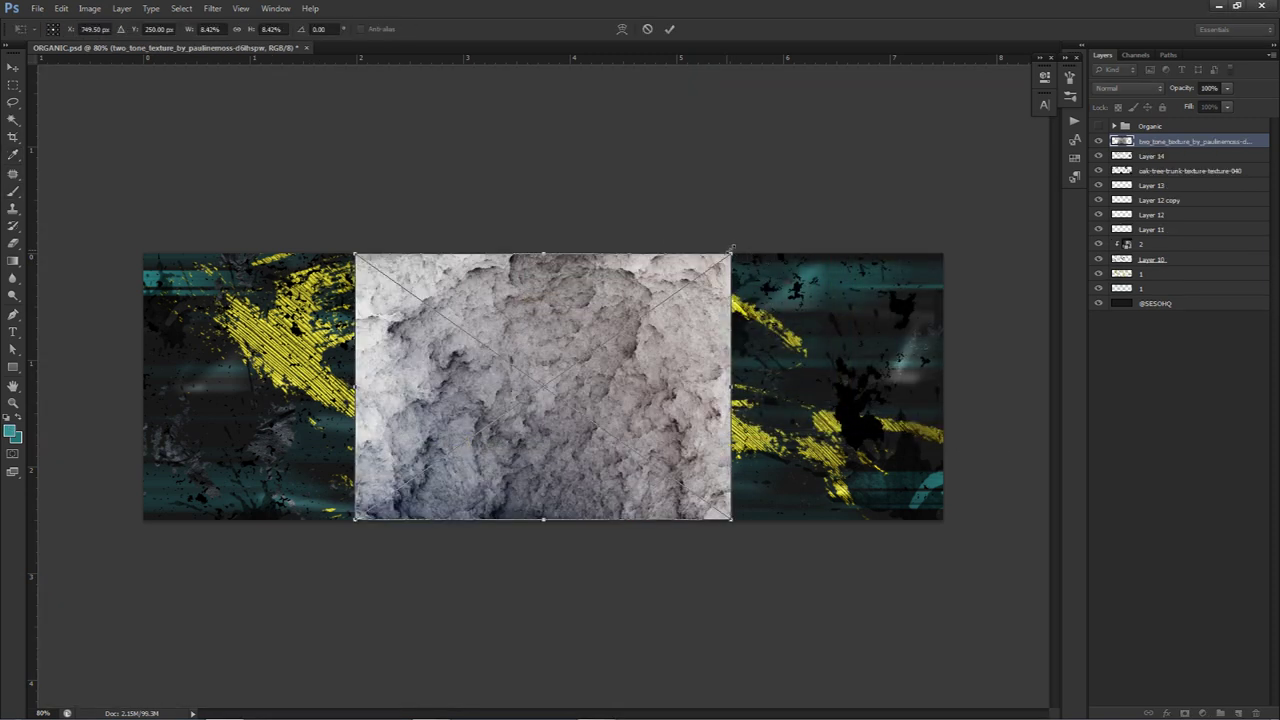
key("Return")
right_click(1200, 145)
left_click(1187, 357)
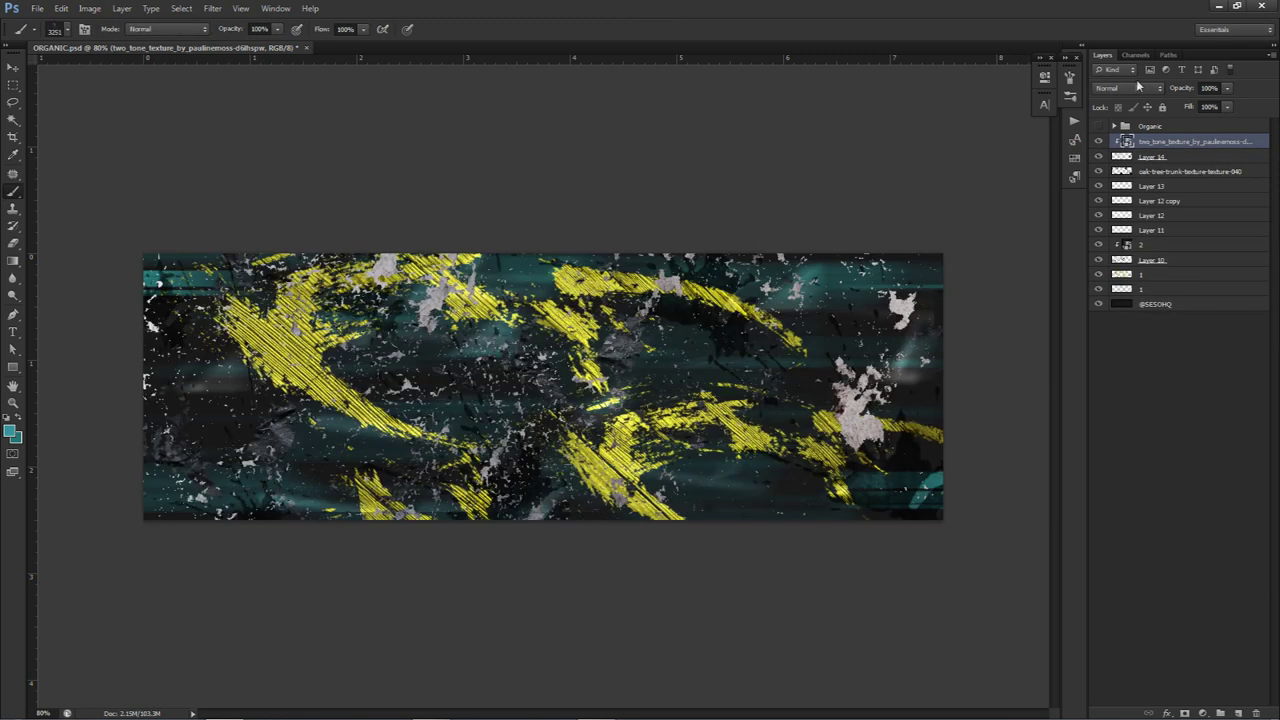
left_click(1128, 88)
left_click(1110, 240)
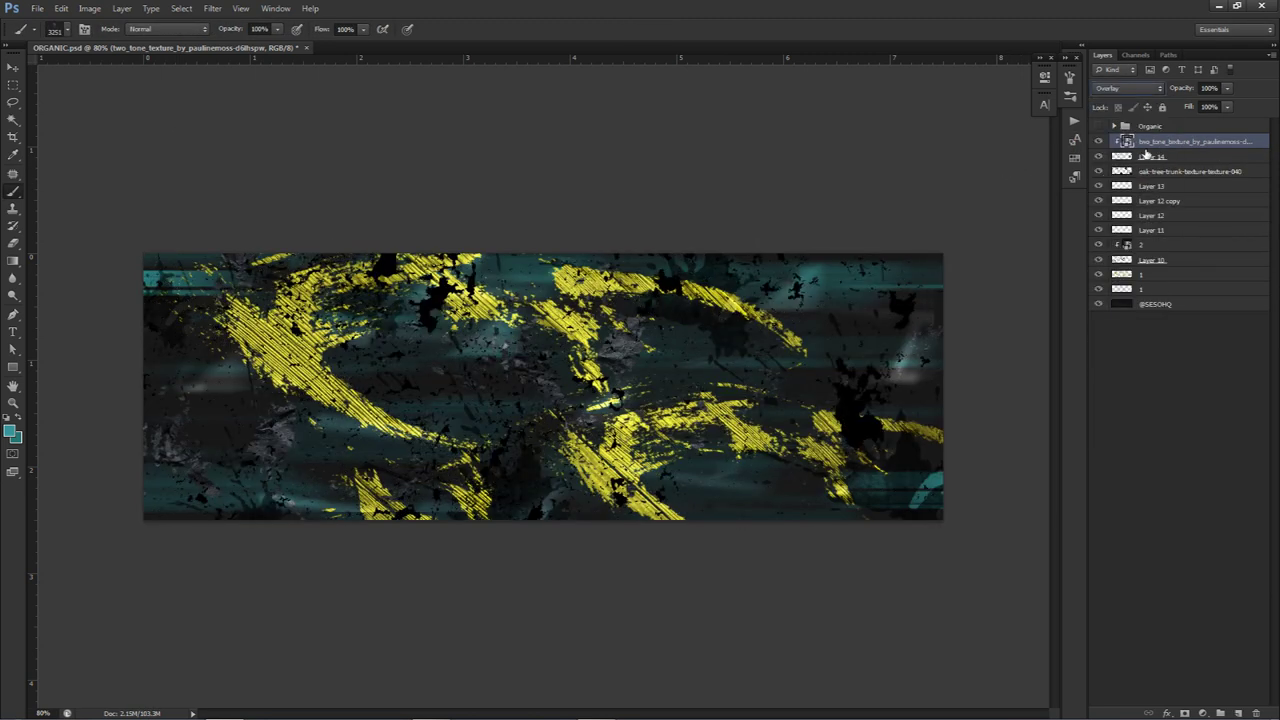
Hide the two-tone texture and add a Color Overlay to Layer 14 in the foreground teal
left_click(1160, 158)
left_click(1100, 142)
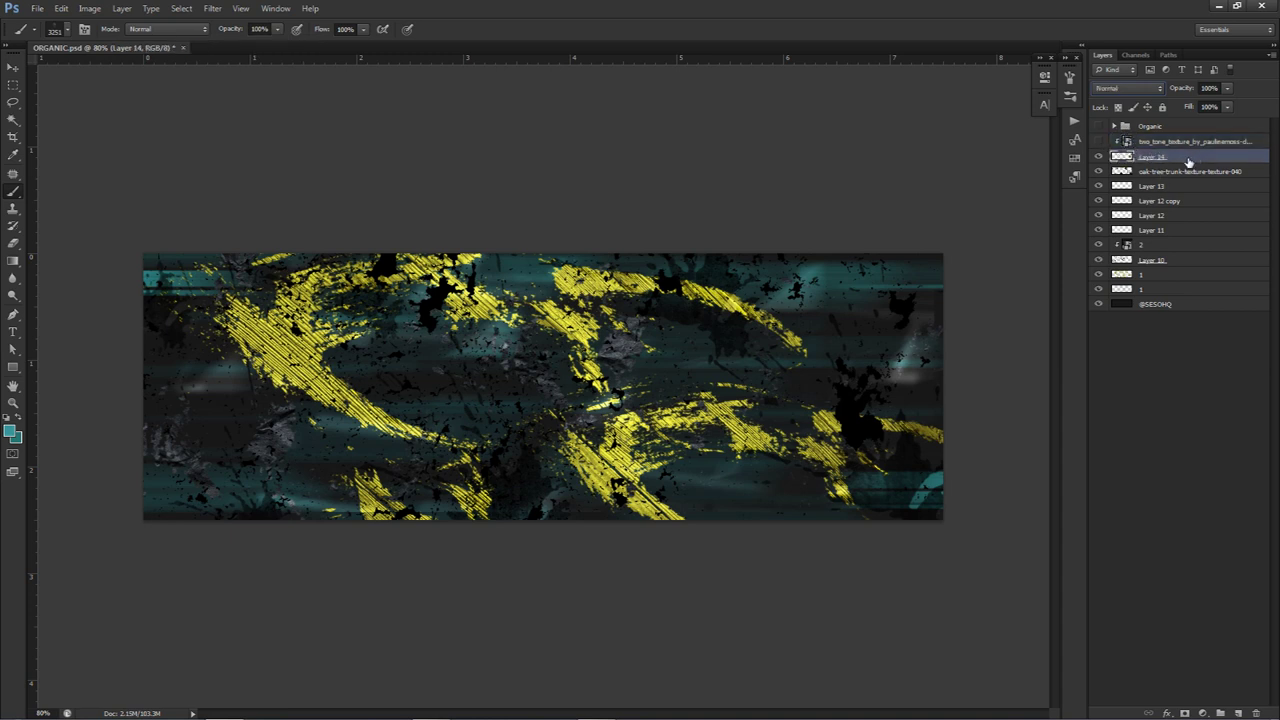
double_click(1188, 162)
left_click(770, 273)
left_click(1005, 160)
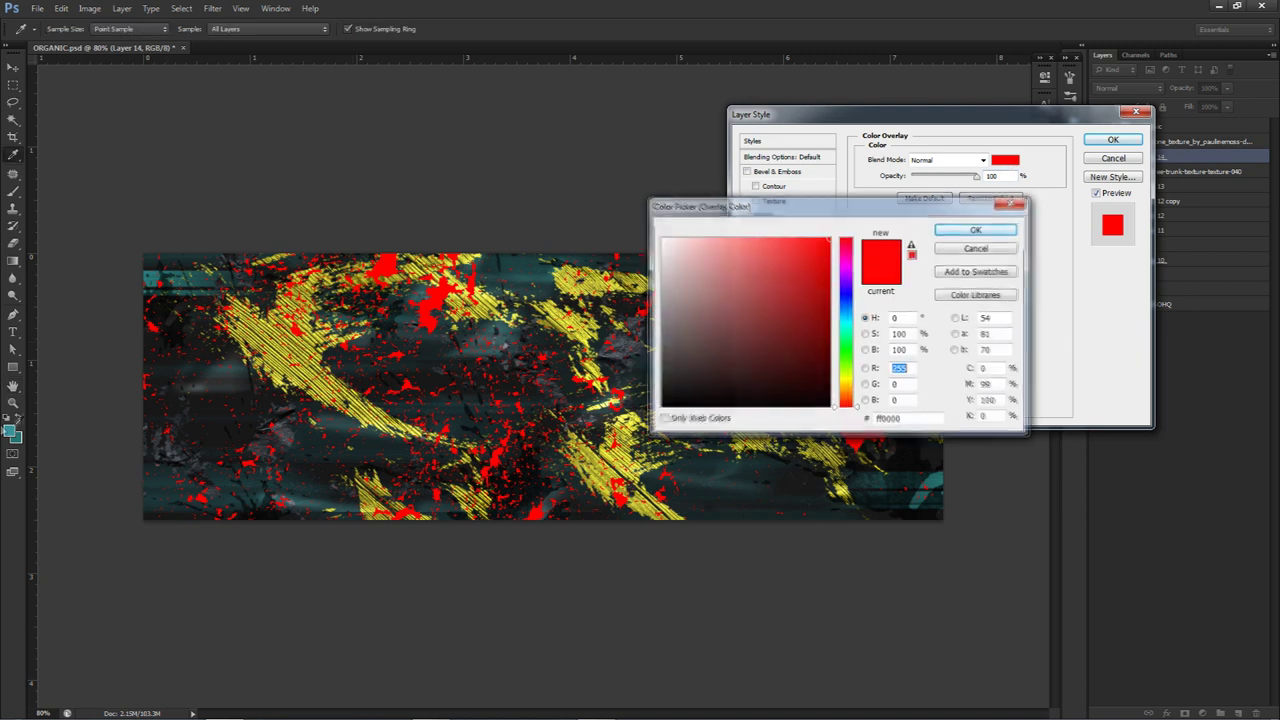
left_click(12, 431)
left_click(974, 230)
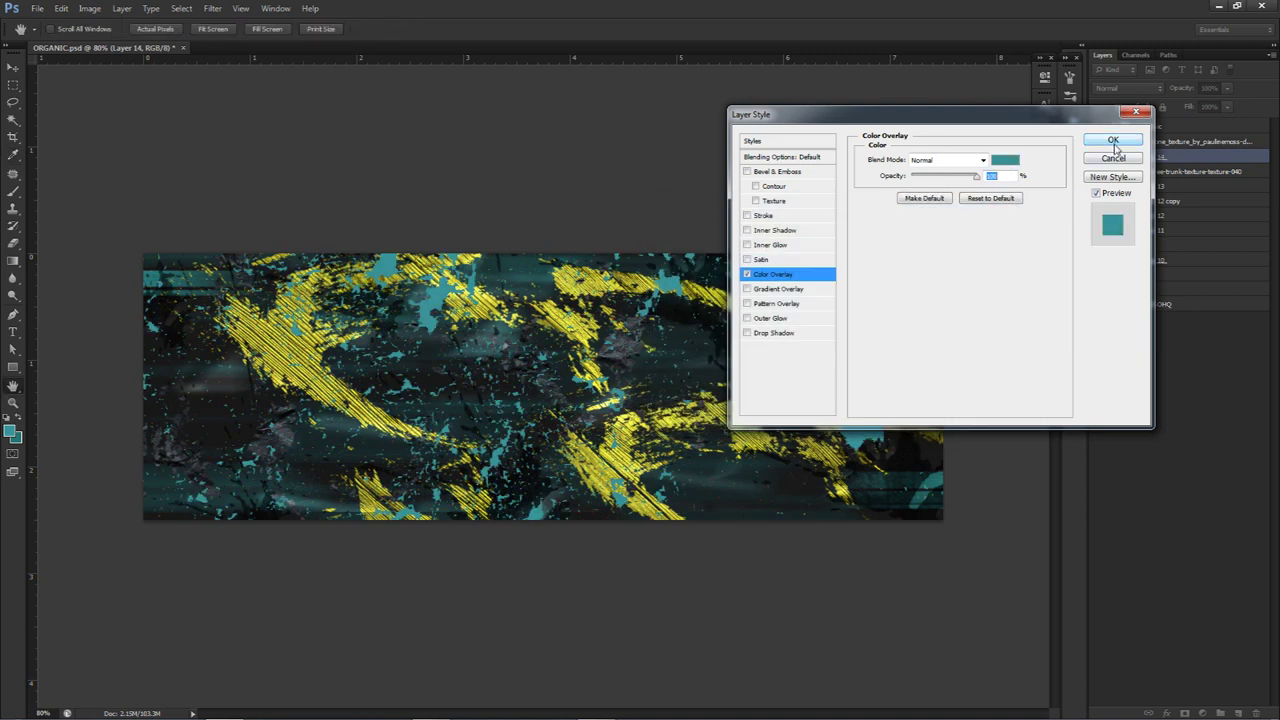
left_click(1114, 142)
Release the two-tone texture's clipping mask and rasterize Layer 14's layer style
right_click(1176, 141)
left_click(1188, 346)
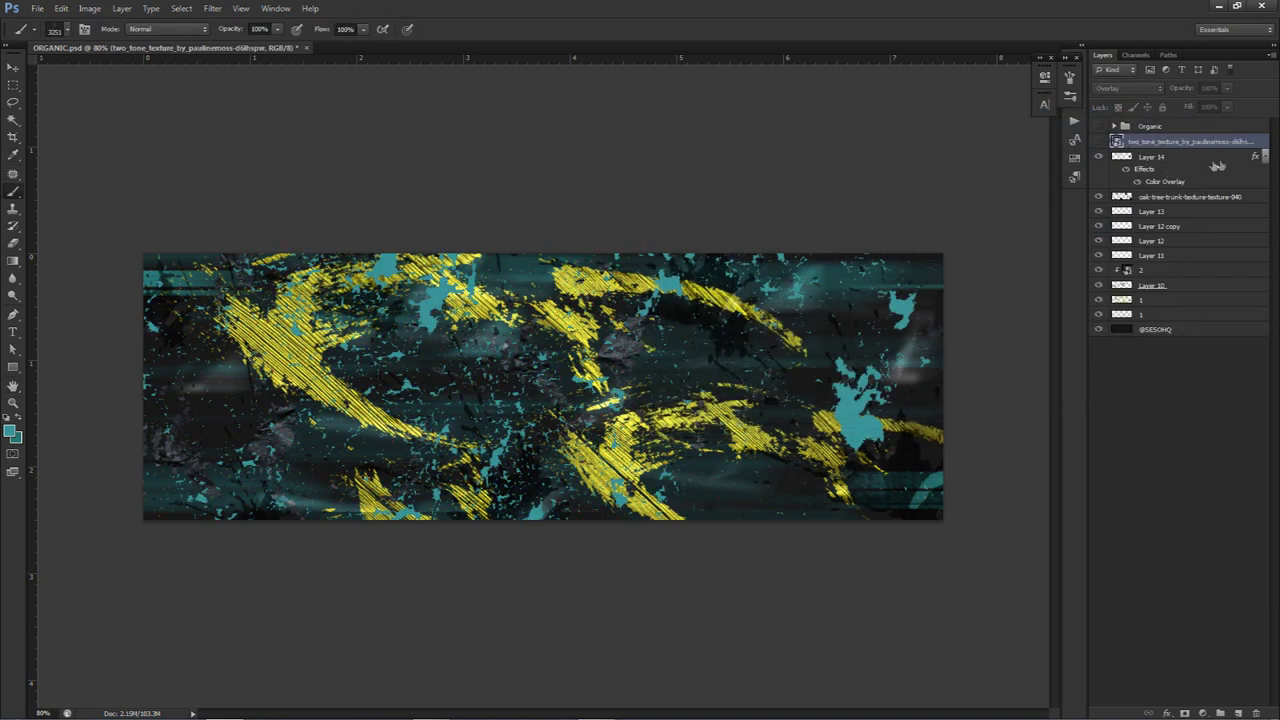
left_click(1198, 156)
right_click(1198, 156)
left_click(1165, 271)
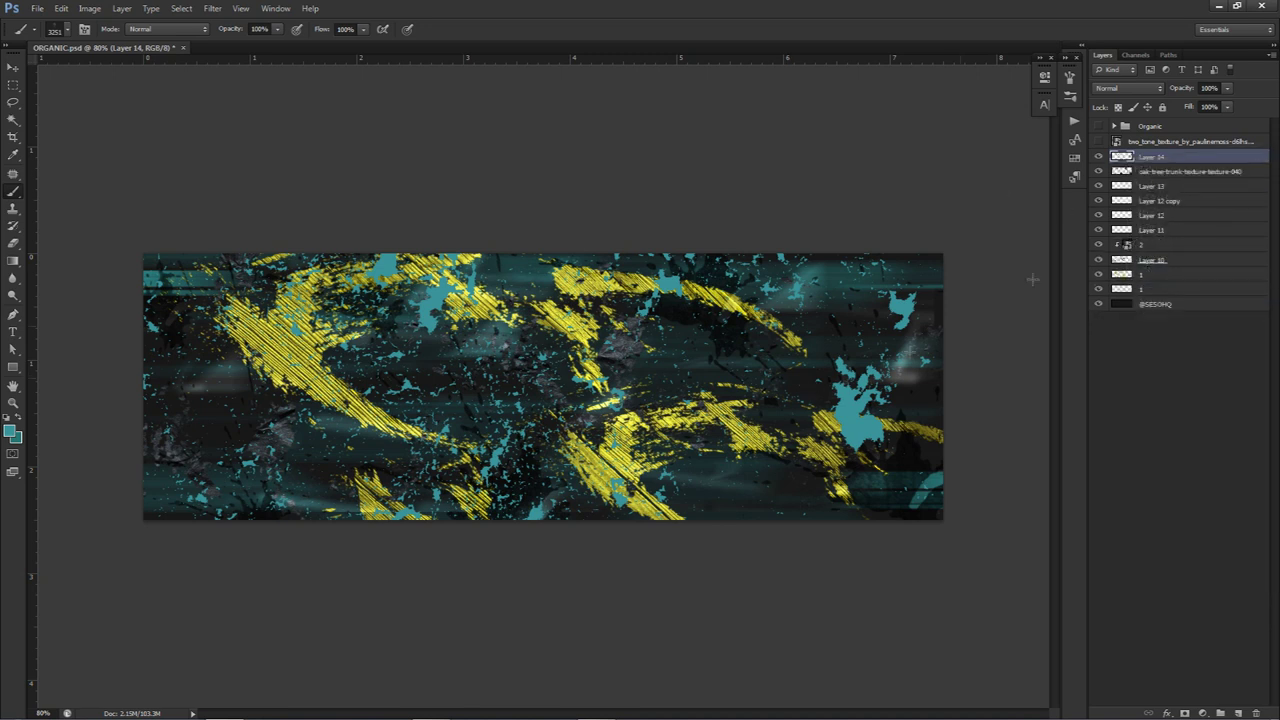
Clip the two-tone texture to Layer 14 again, show it and merge the two layers
left_click(1160, 141)
right_click(1160, 141)
left_click(1184, 348)
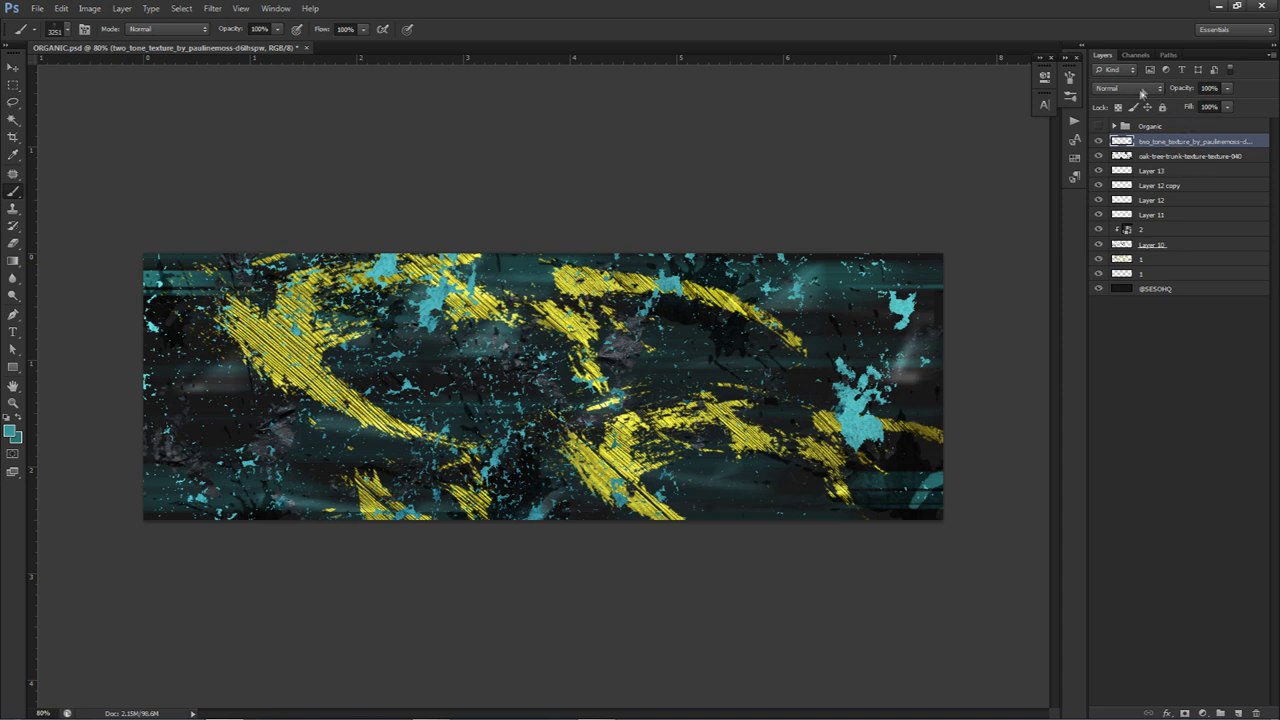
Set the merged teal splatter layer's blend mode to Color Dodge
left_click(1128, 88)
left_click(1126, 100)
scroll(1122, 90, "down", 7)
scroll(1124, 92, "down", 2)
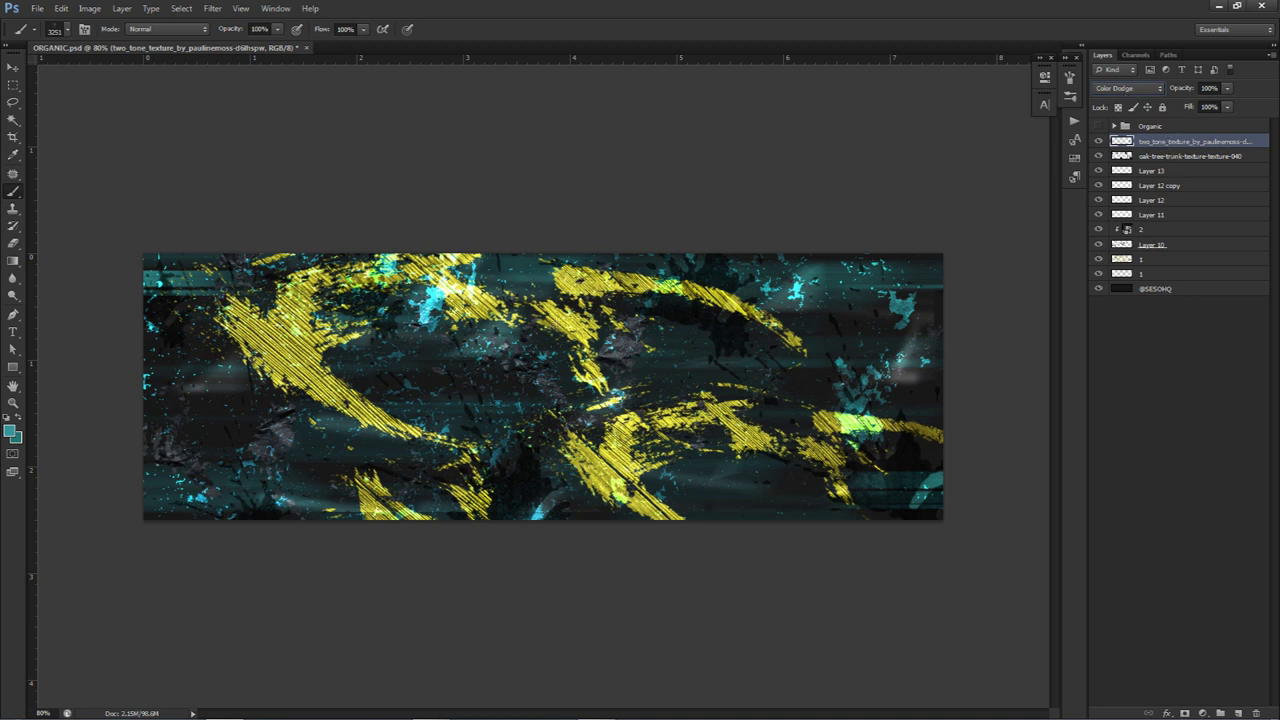
Erase teal splatter around the banner's center, lower right and left side with a soft eraser between about 441 and 271 px
key("e")
left_click_drag(493, 376, 476, 368)
left_click_drag(450, 300, 435, 318)
left_click_drag(467, 394, 438, 368)
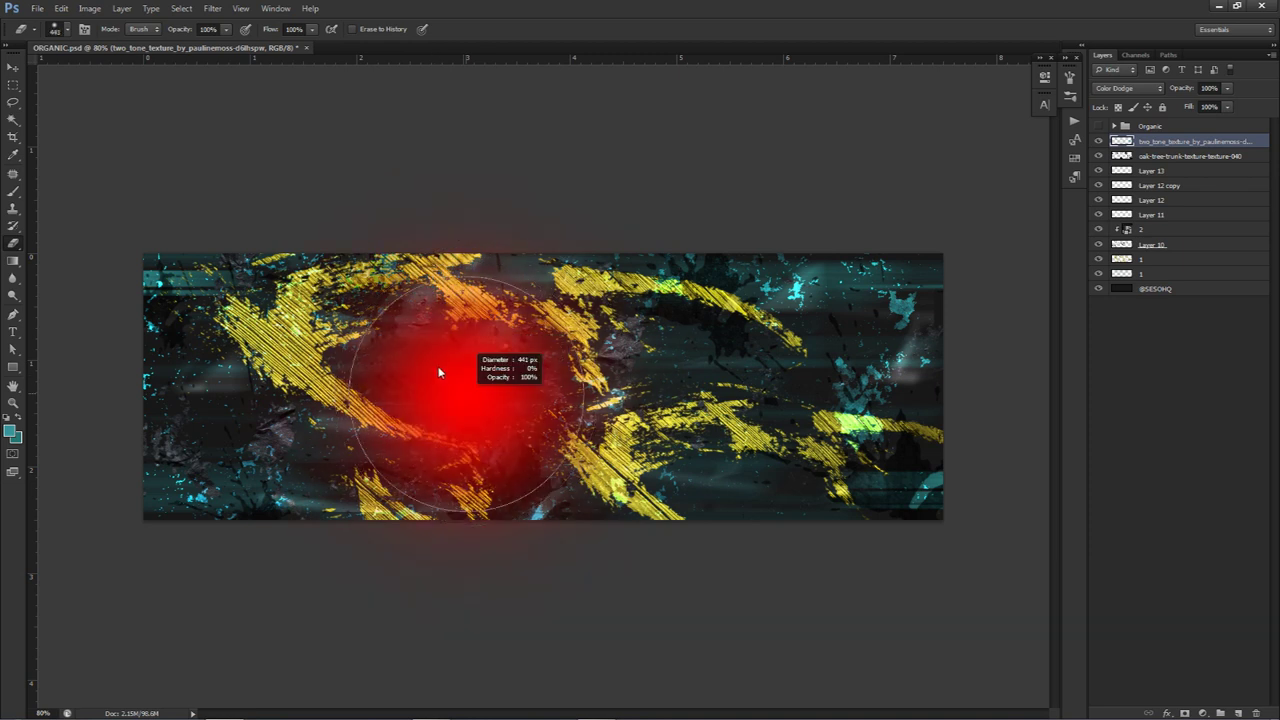
left_click_drag(836, 466, 818, 460)
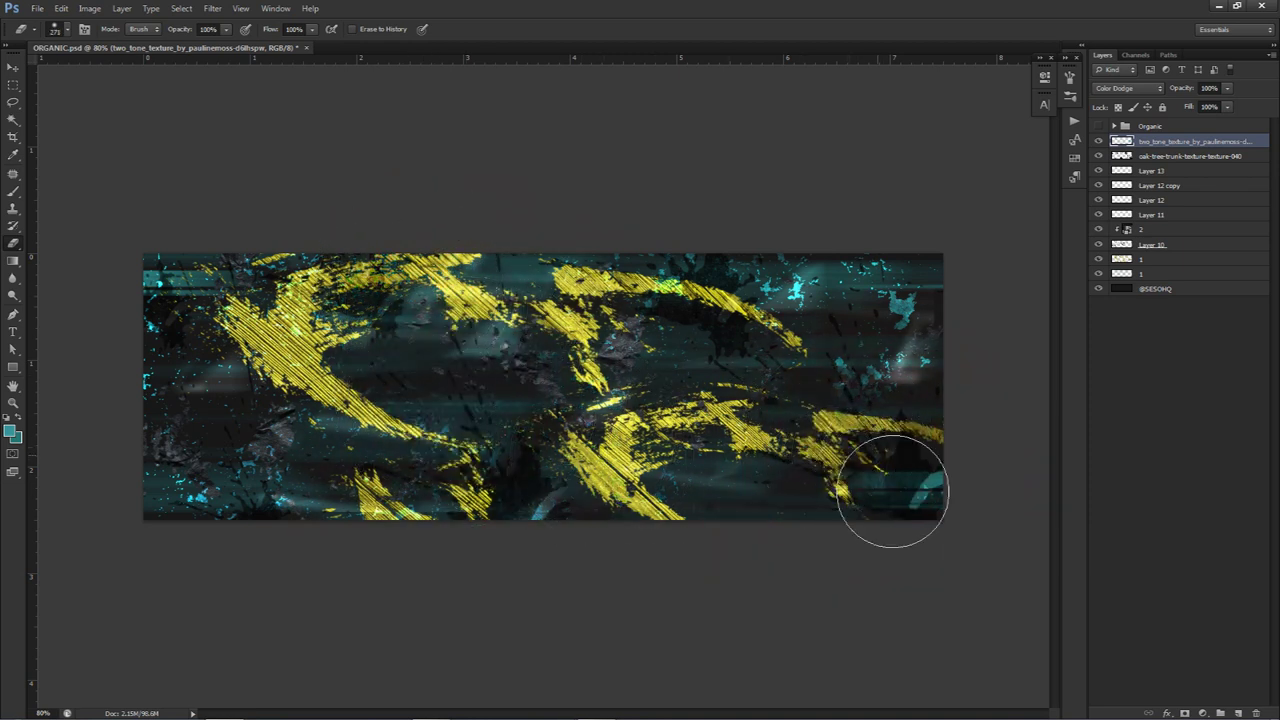
mouse_move(222, 434)
left_mouse_down()
mouse_move(188, 486)
mouse_move(224, 498)
left_mouse_up()
left_click_drag(200, 349, 212, 345)
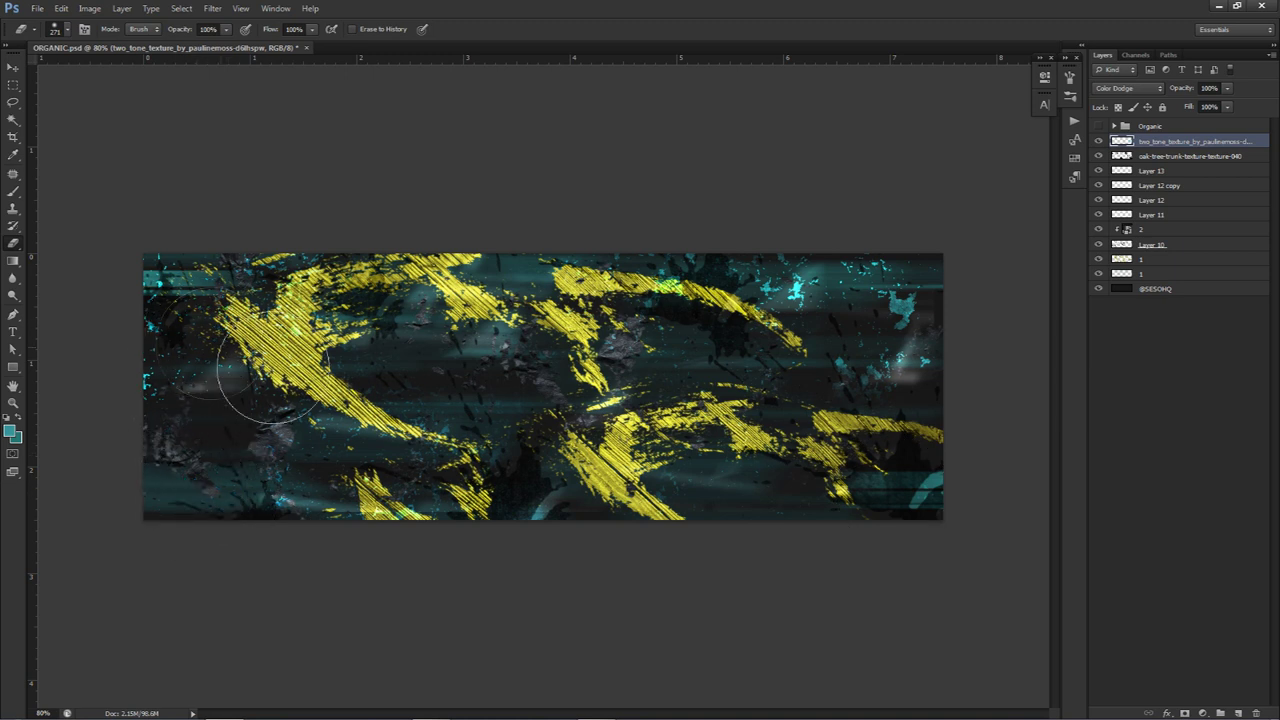
left_click_drag(438, 426, 458, 422)
Add a Brightness/Contrast adjustment layer with brightness -10 and contrast 40, and compare the banner with and without it
left_click(1200, 712)
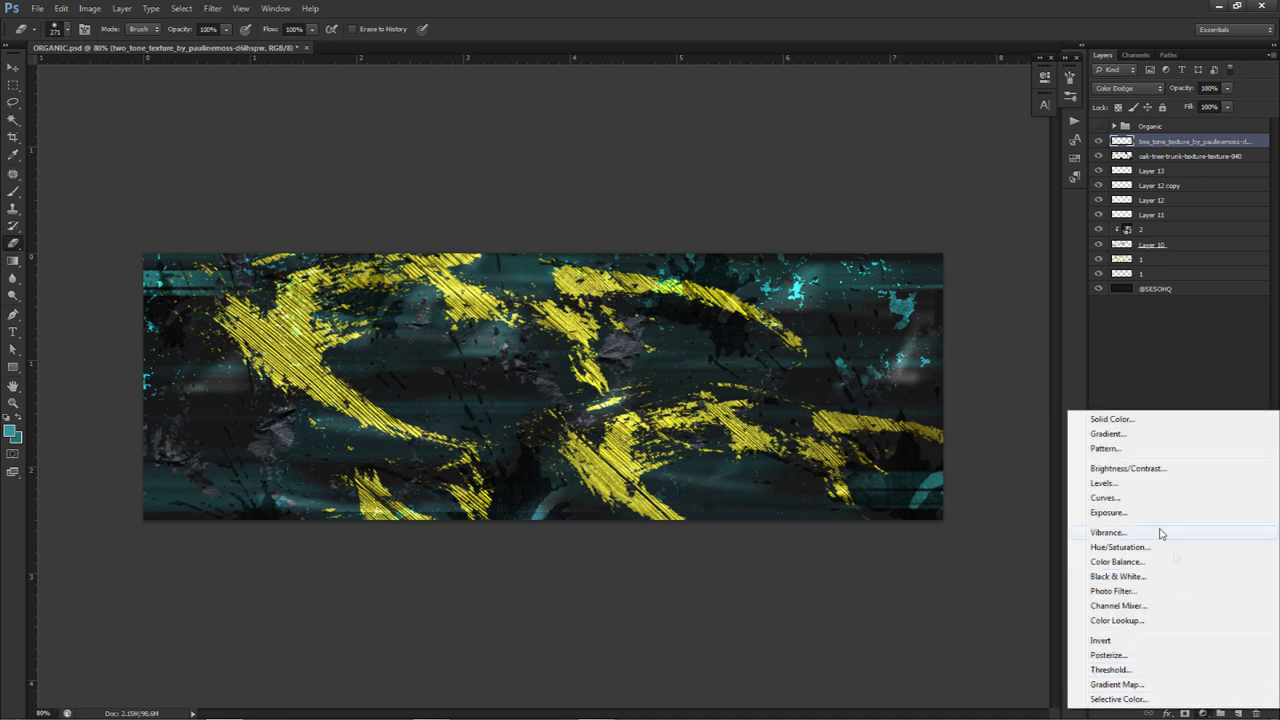
left_click(1150, 466)
left_click_drag(900, 142, 886, 142)
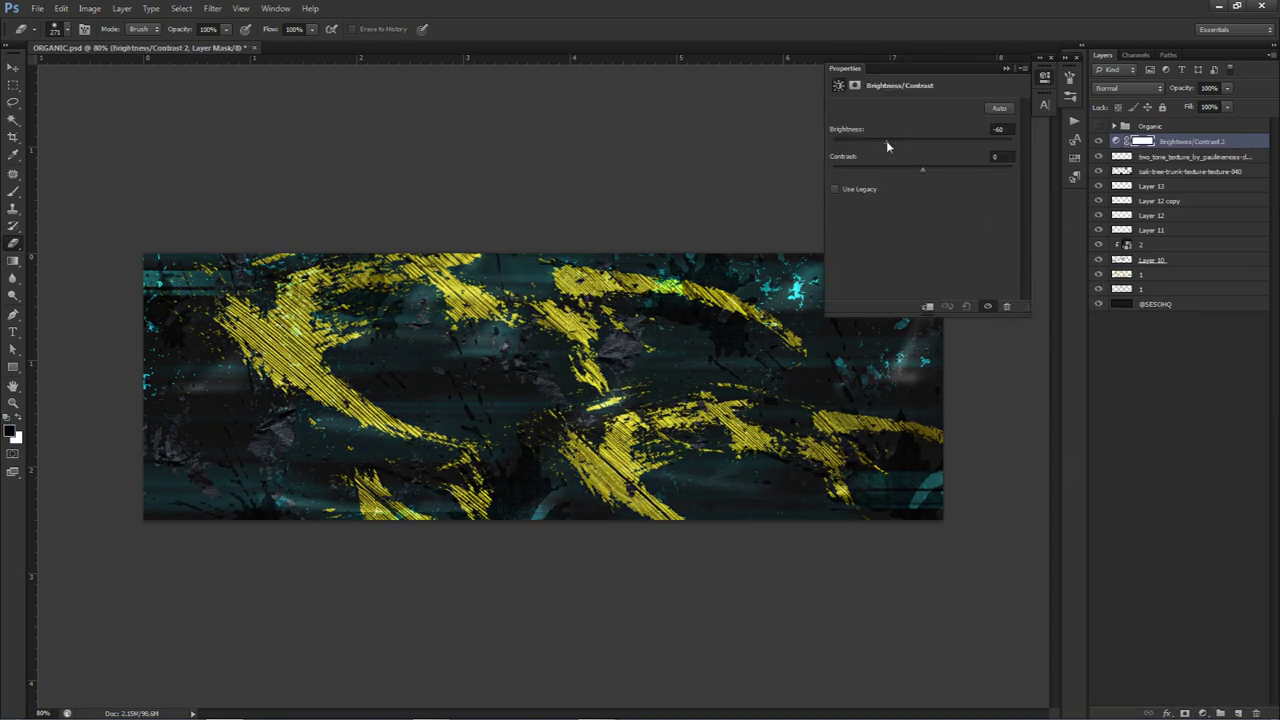
left_click_drag(905, 144, 913, 147)
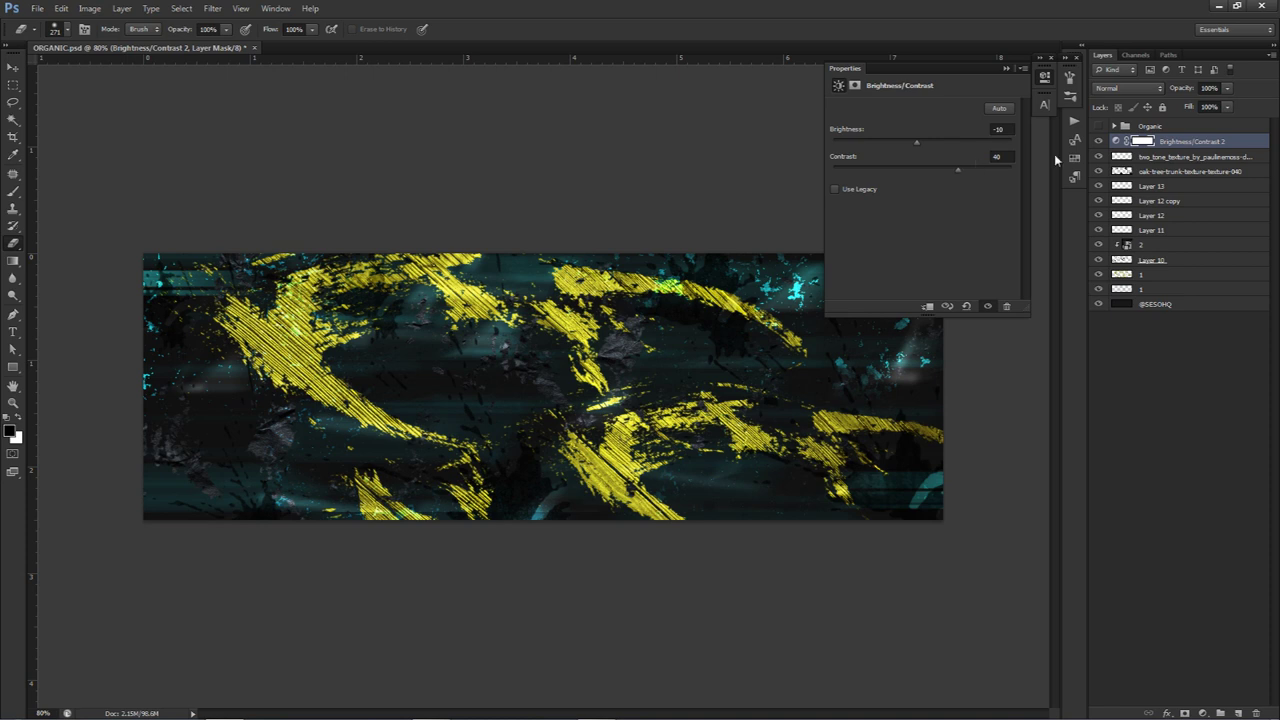
left_click(1100, 141)
Add a Curves adjustment layer with the highlights raised slightly and a second midtone point, and compare the banner with and without it
left_click(1202, 713)
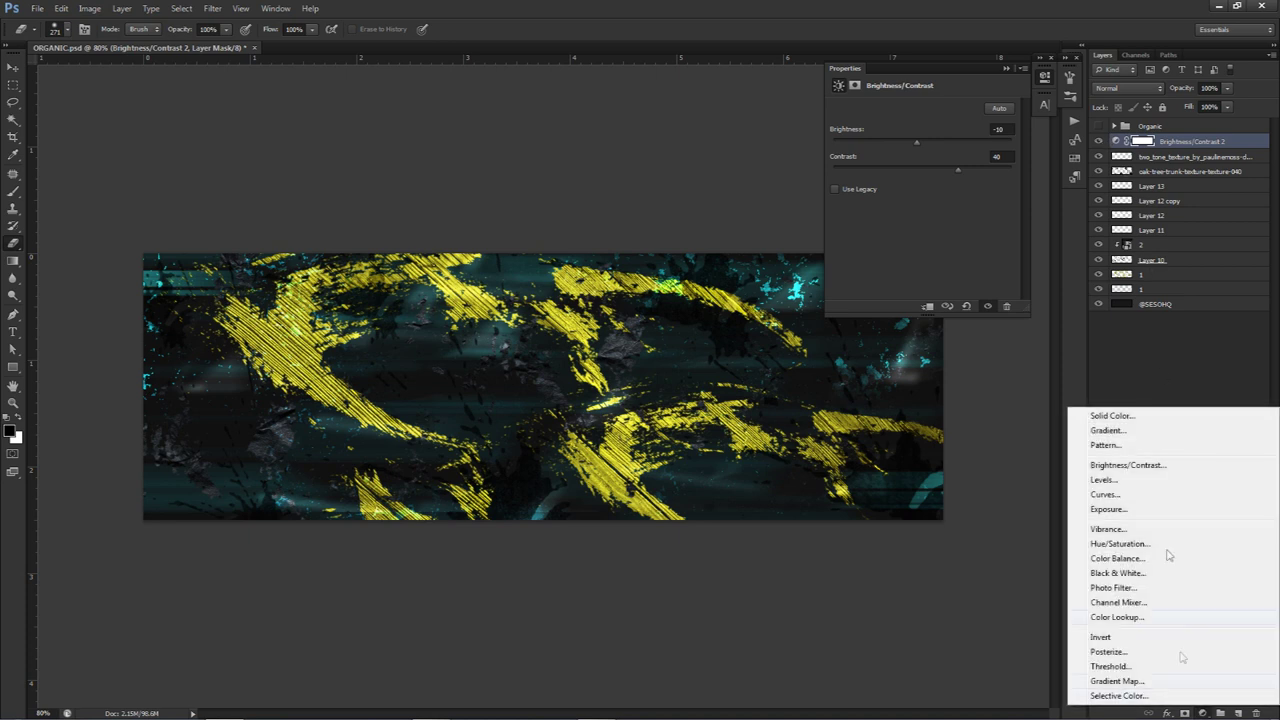
left_click(1118, 494)
left_click_drag(979, 166, 972, 164)
left_click(890, 249)
left_click_drag(890, 249, 929, 211)
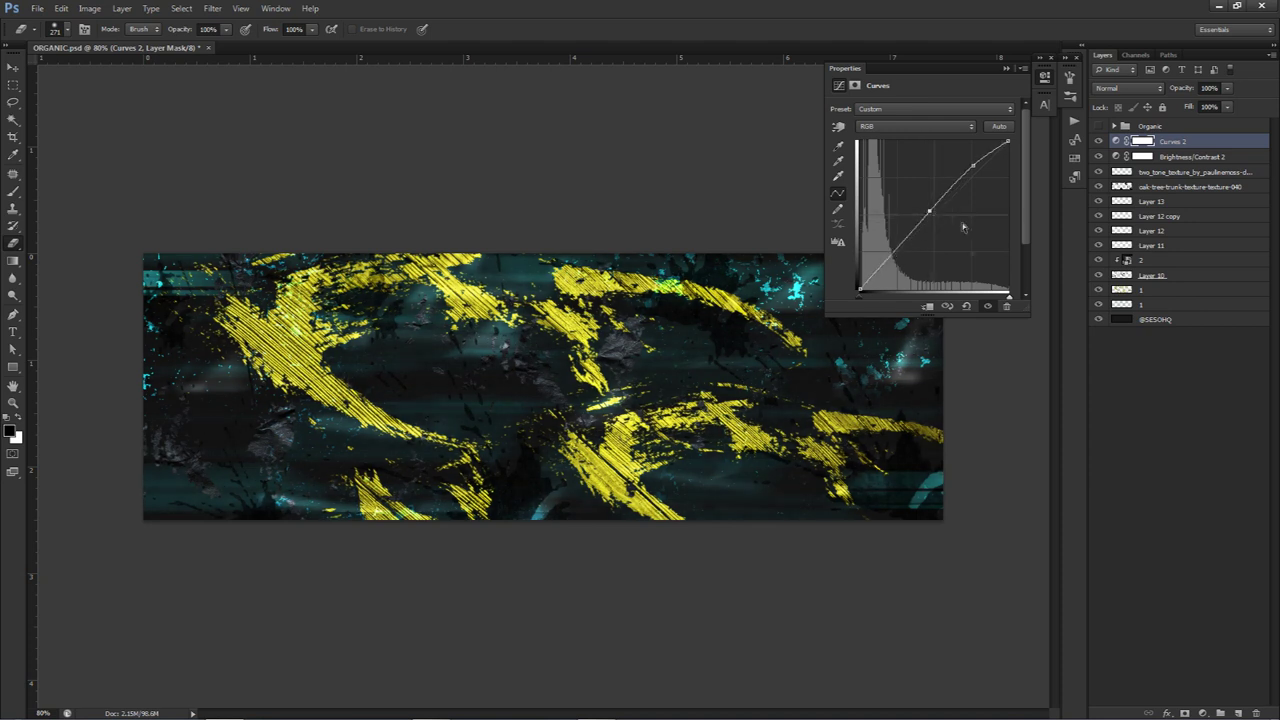
left_click(1100, 142)
left_click(1103, 145)
left_click(1103, 145)
left_click(1104, 146)
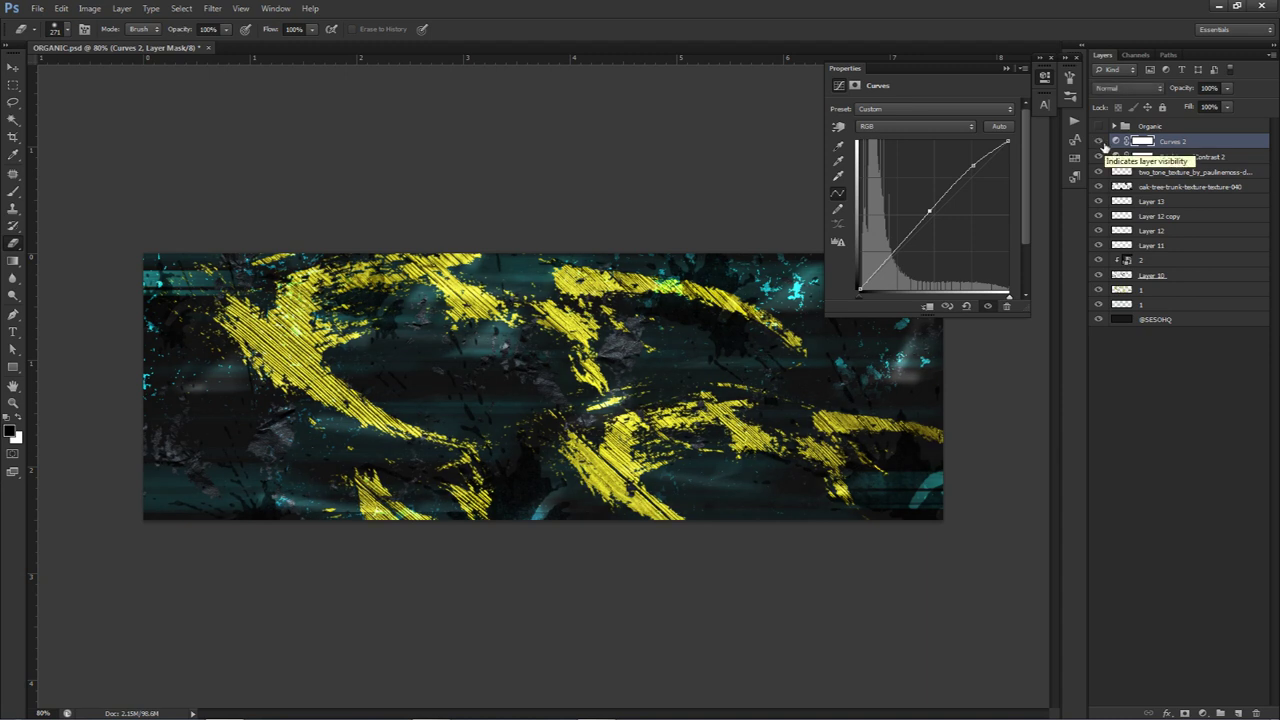
Add a Hue/Saturation adjustment layer with saturation -30, and compare the banner with and without it
left_click(1202, 712)
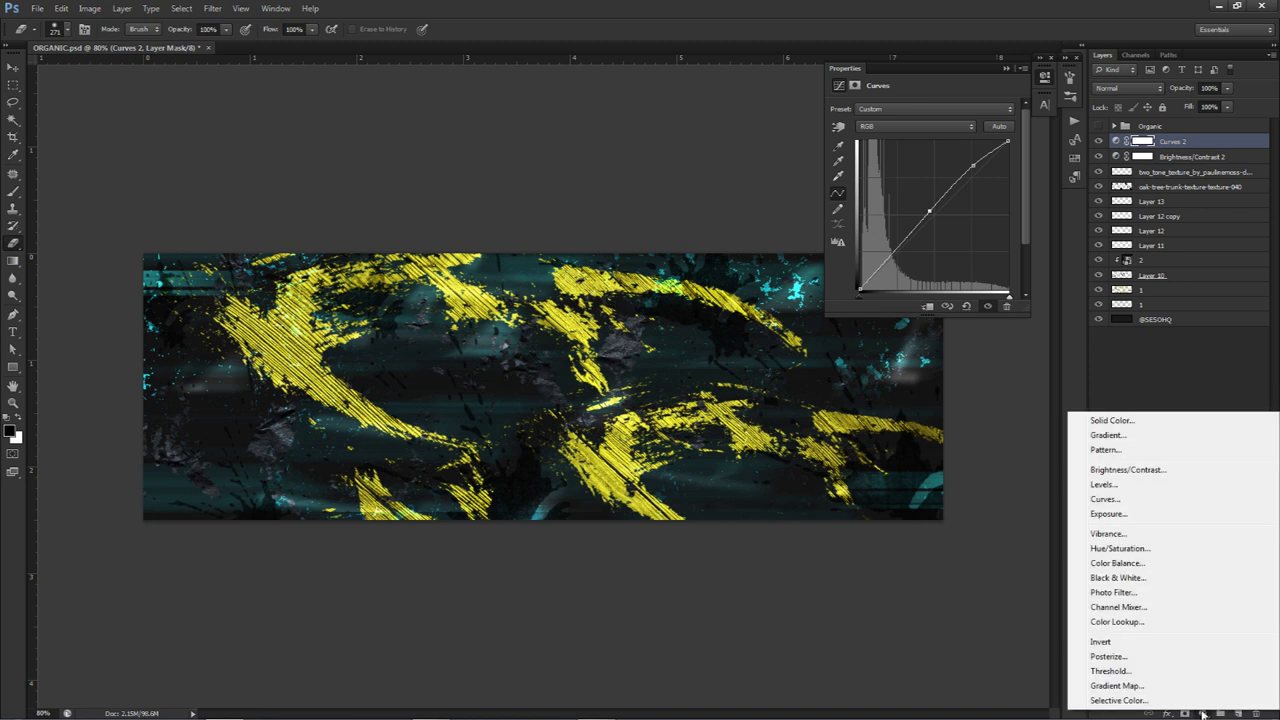
left_click(1137, 553)
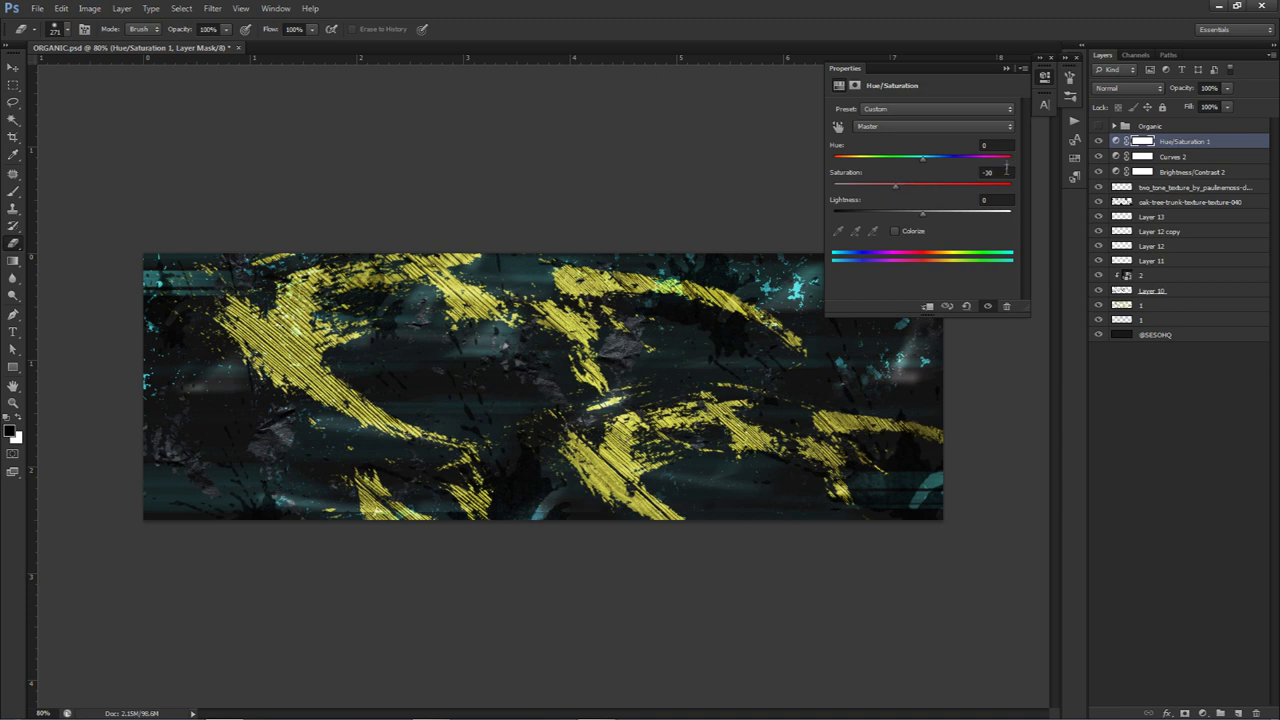
left_click(1099, 141)
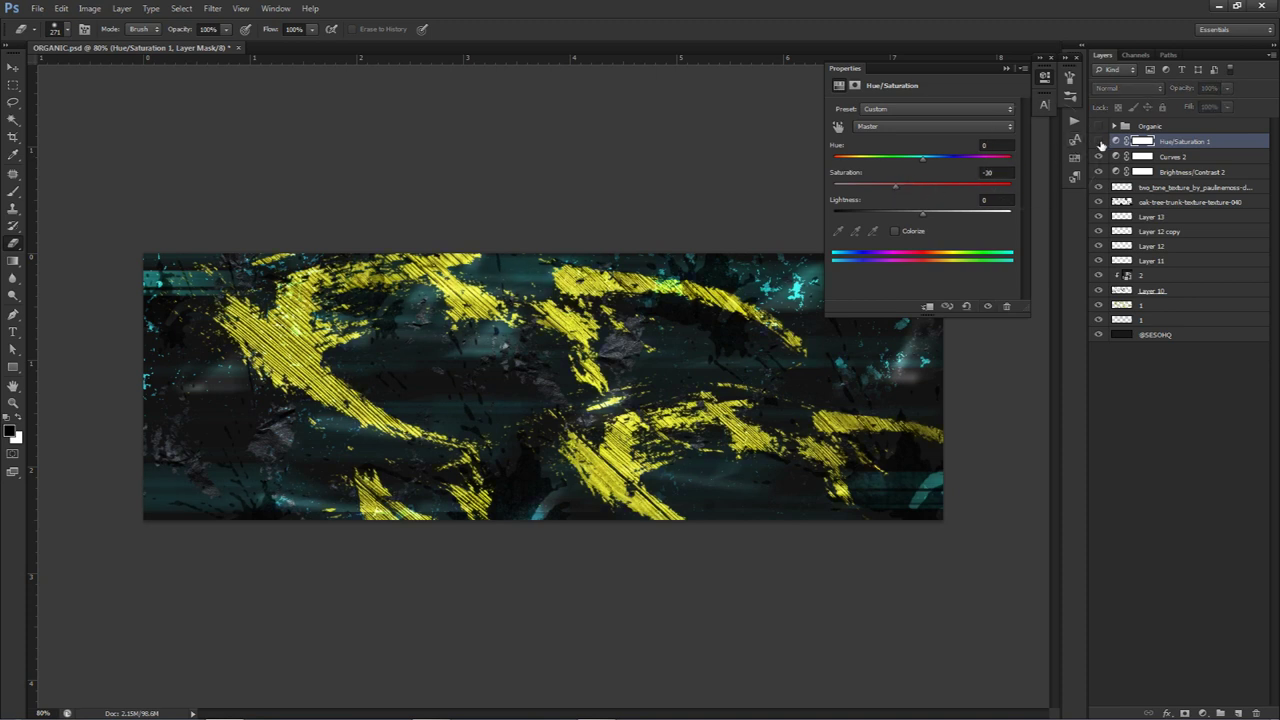
left_click(1099, 141)
left_click(1046, 78)
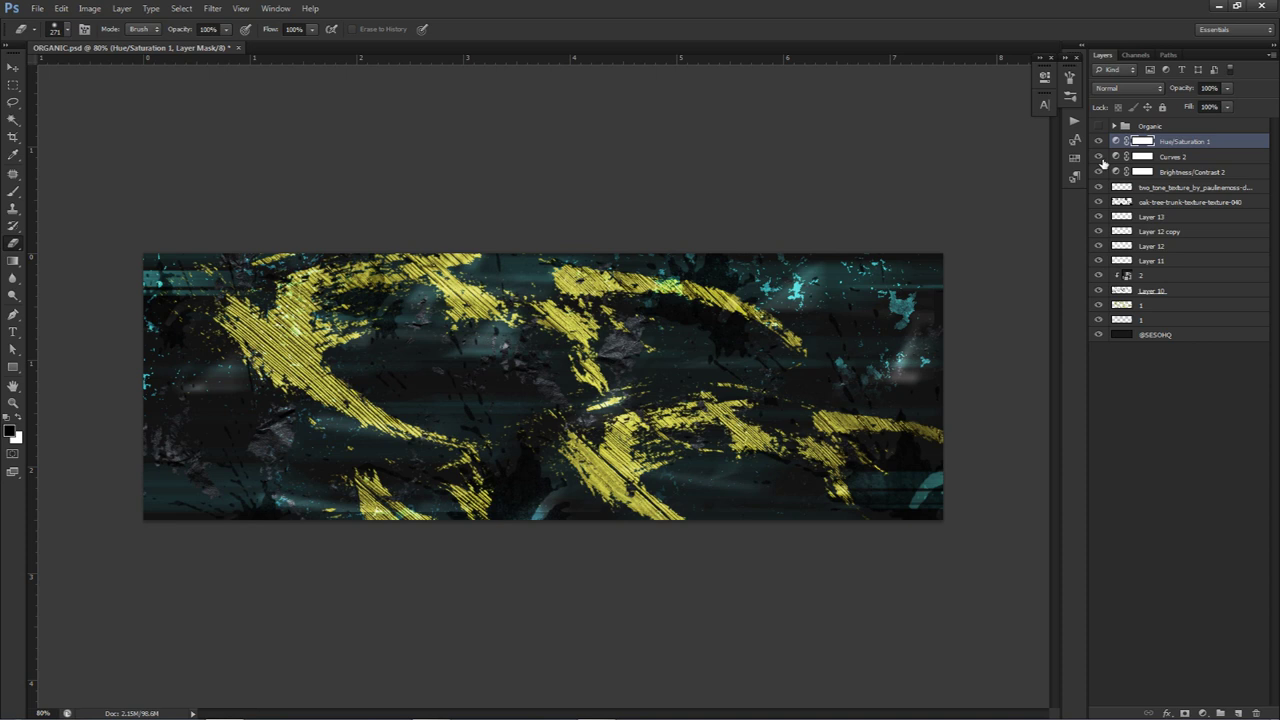
Hide the Curves and Brightness/Contrast adjustment layers to compare the banner, and show both again
left_click_drag(1099, 162, 1099, 178)
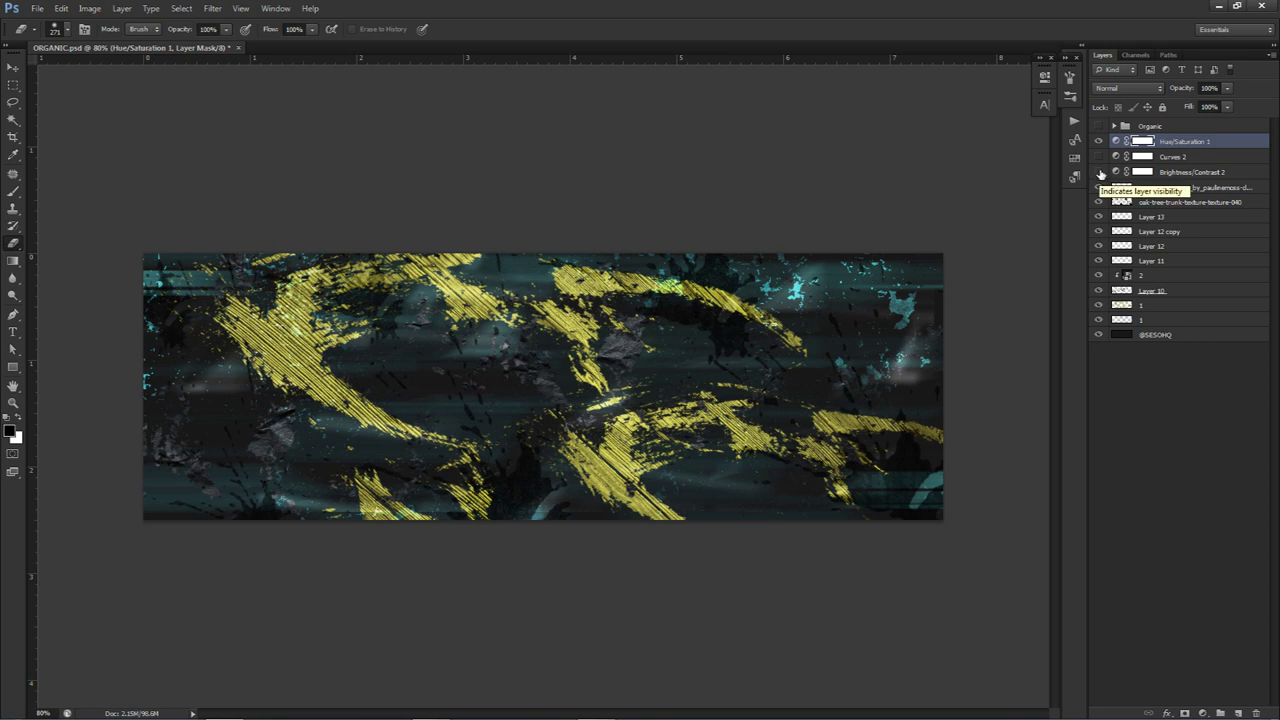
left_click(1100, 173)
left_click(1099, 158)
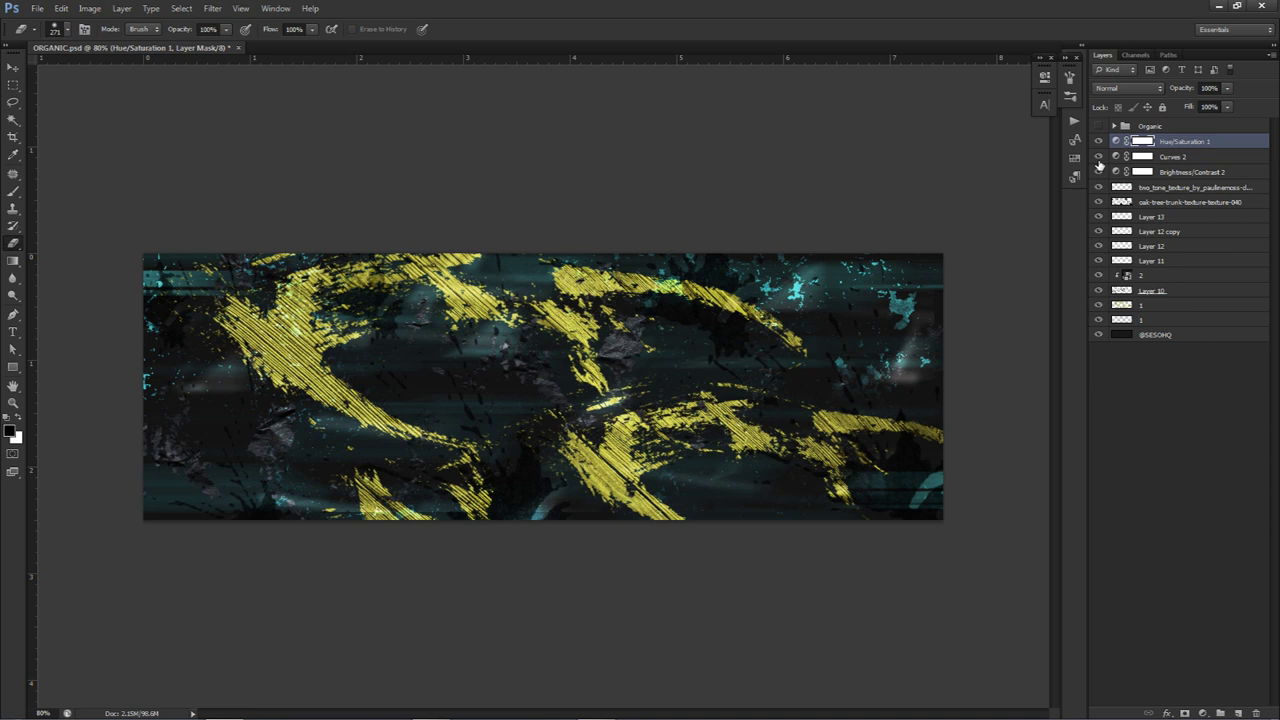
Hide and reshow the two-tone texture, oak bark texture, Layer 10 and yellow stroke layers one by one to compare the banner
left_click(1098, 189)
left_click(1098, 189)
left_click(1098, 203)
left_click(1098, 202)
left_click(1098, 296)
left_click(1098, 296)
left_click(1098, 303)
left_click(1098, 303)
Add a Pattern Overlay to the yellow stroke layer, using a faint splatter pattern at 53% scale and repositioning it on the canvas
double_click(1174, 305)
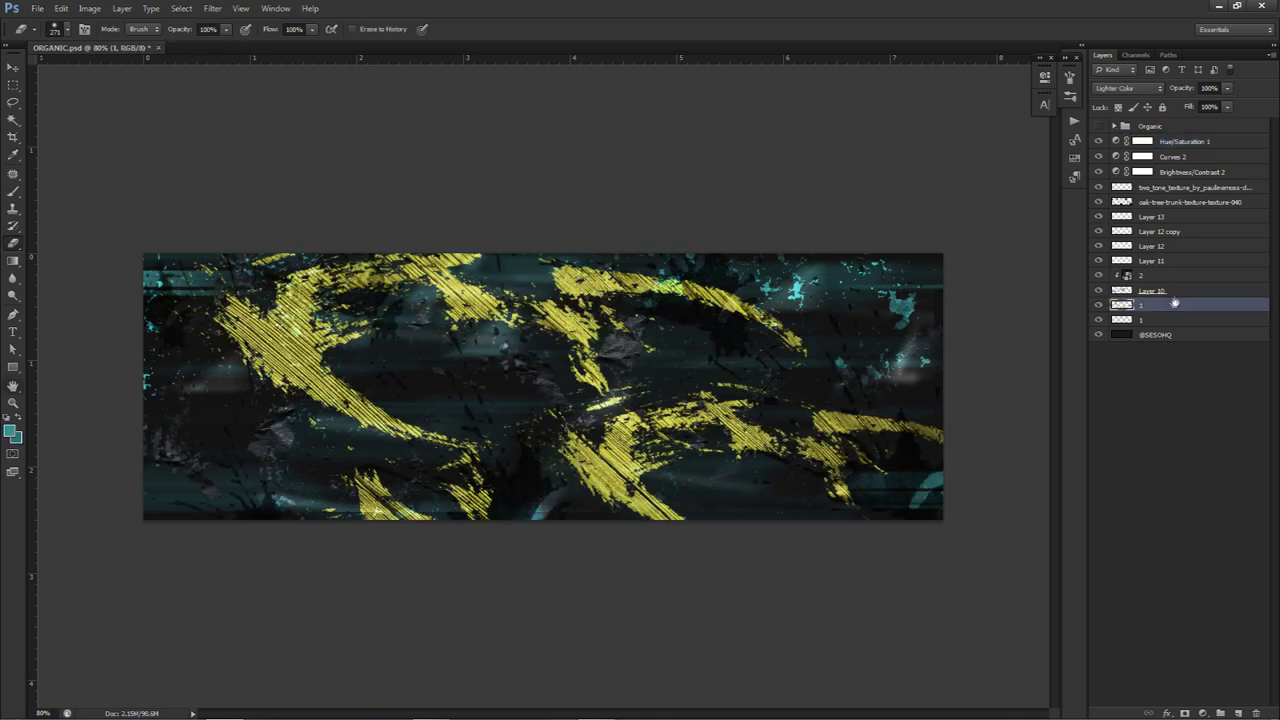
left_click(775, 303)
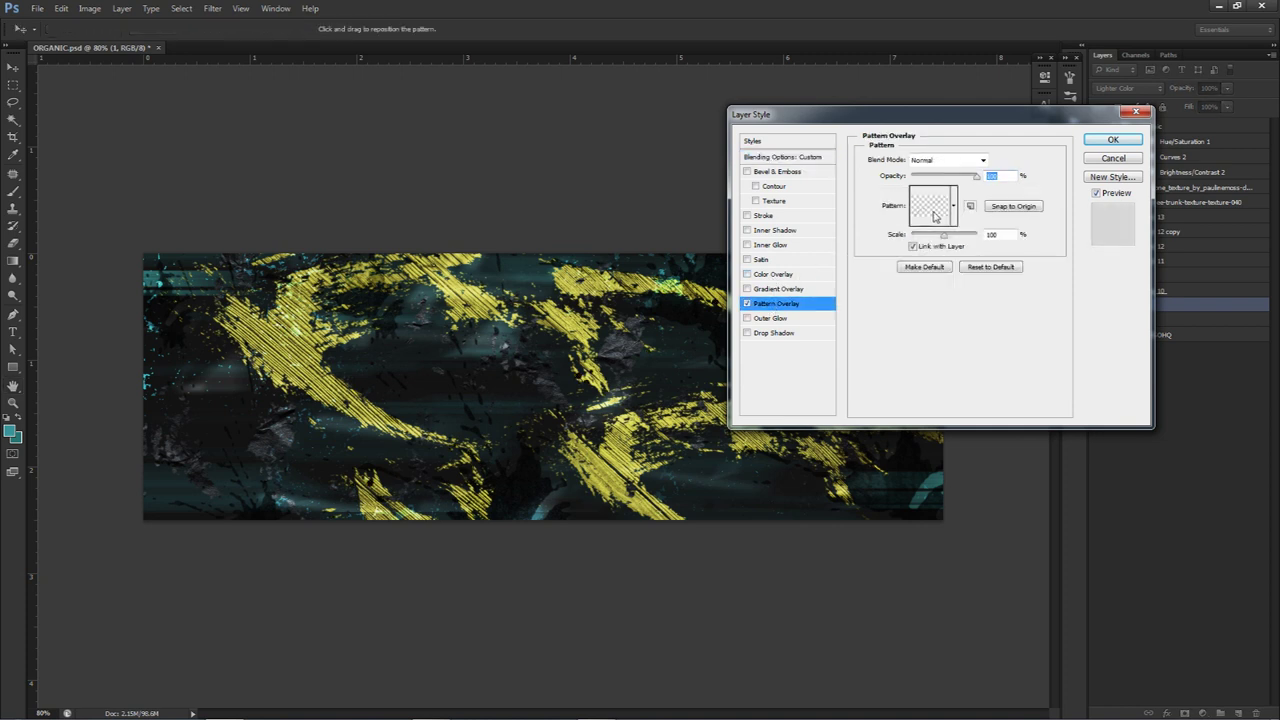
left_click(933, 207)
left_click(912, 218)
left_click(925, 226)
left_click(921, 250)
left_click(942, 249)
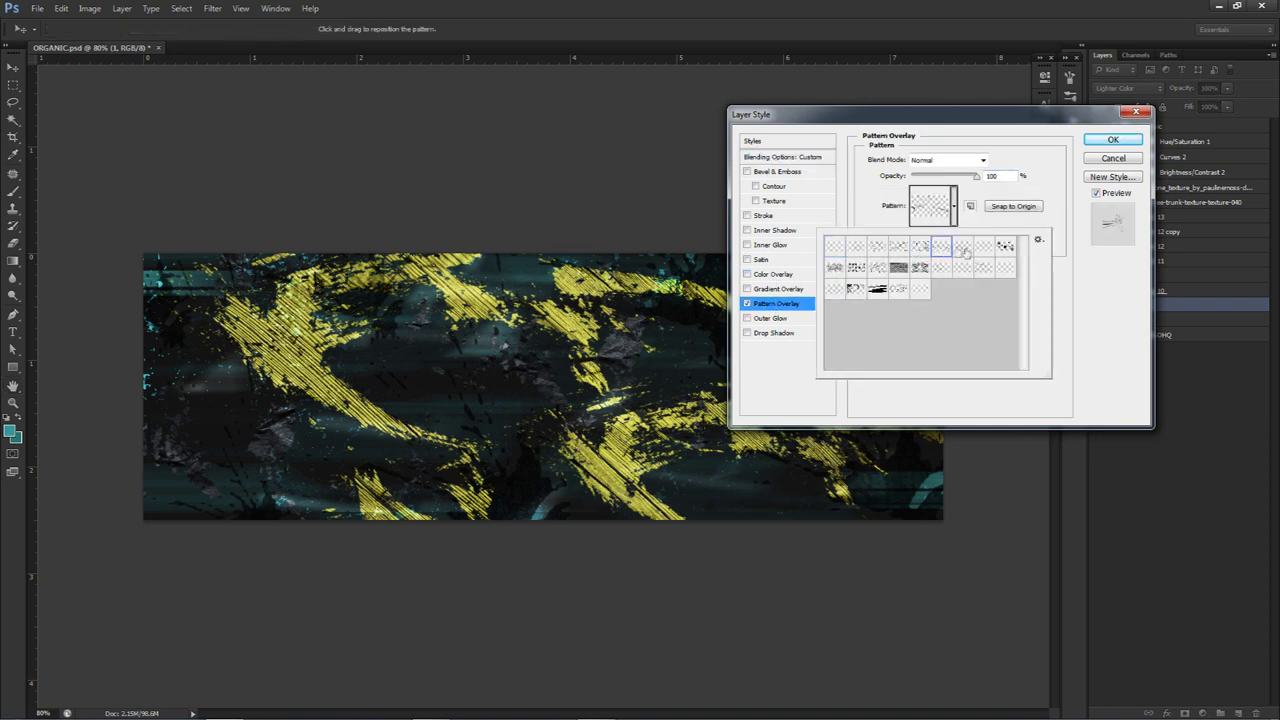
left_click(966, 252)
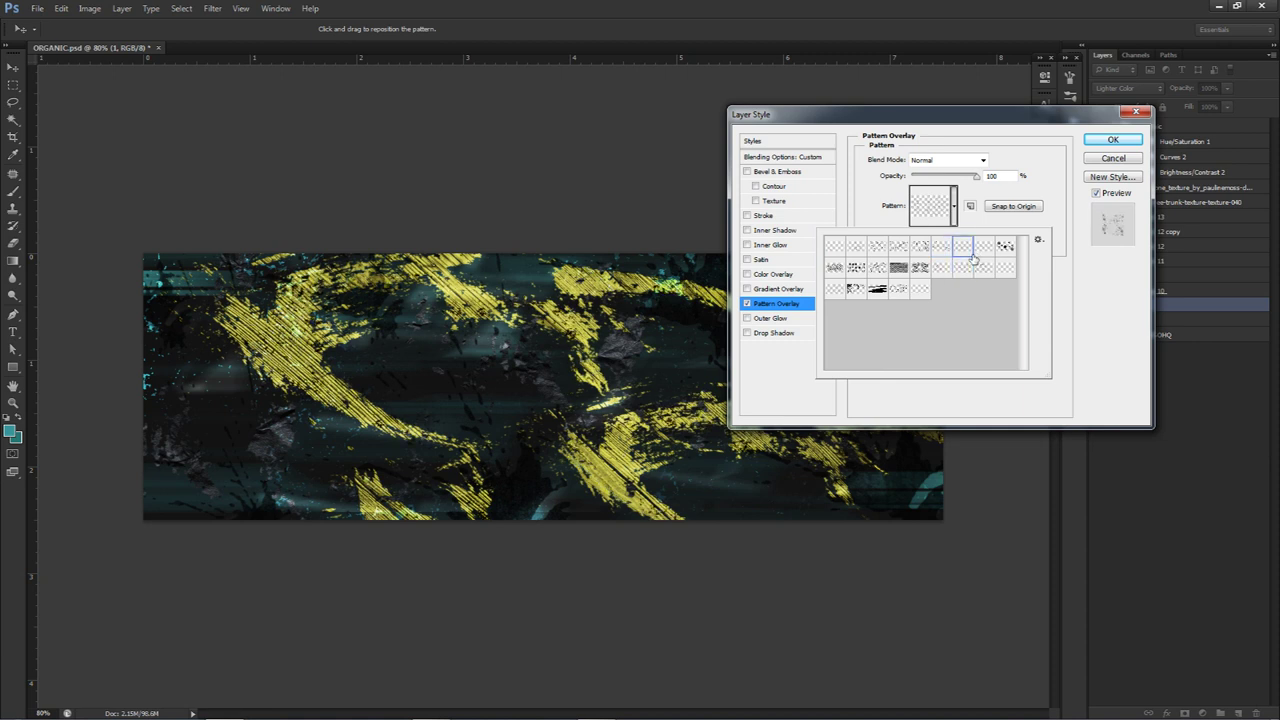
left_click_drag(577, 358, 574, 350)
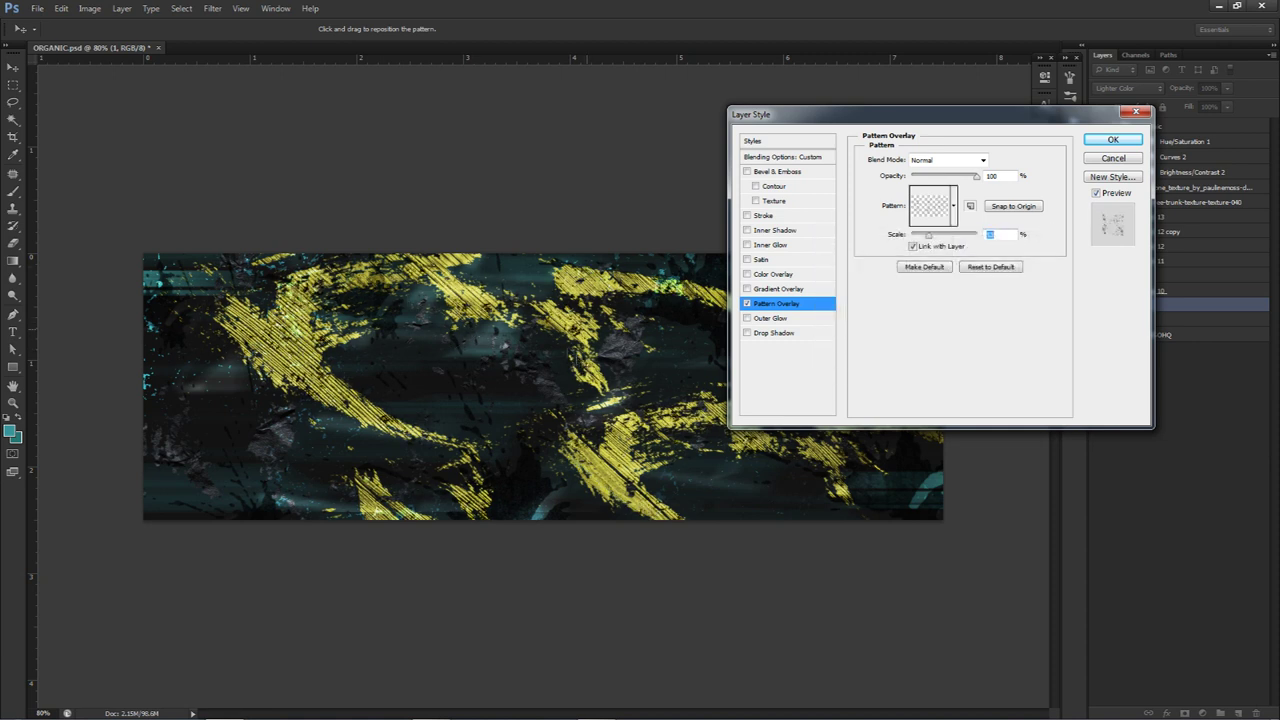
Try the Overlay blend mode for the stroke layer's pattern, return it to Normal, and apply the effect with a reduced opacity
left_click(958, 161)
left_click(940, 333)
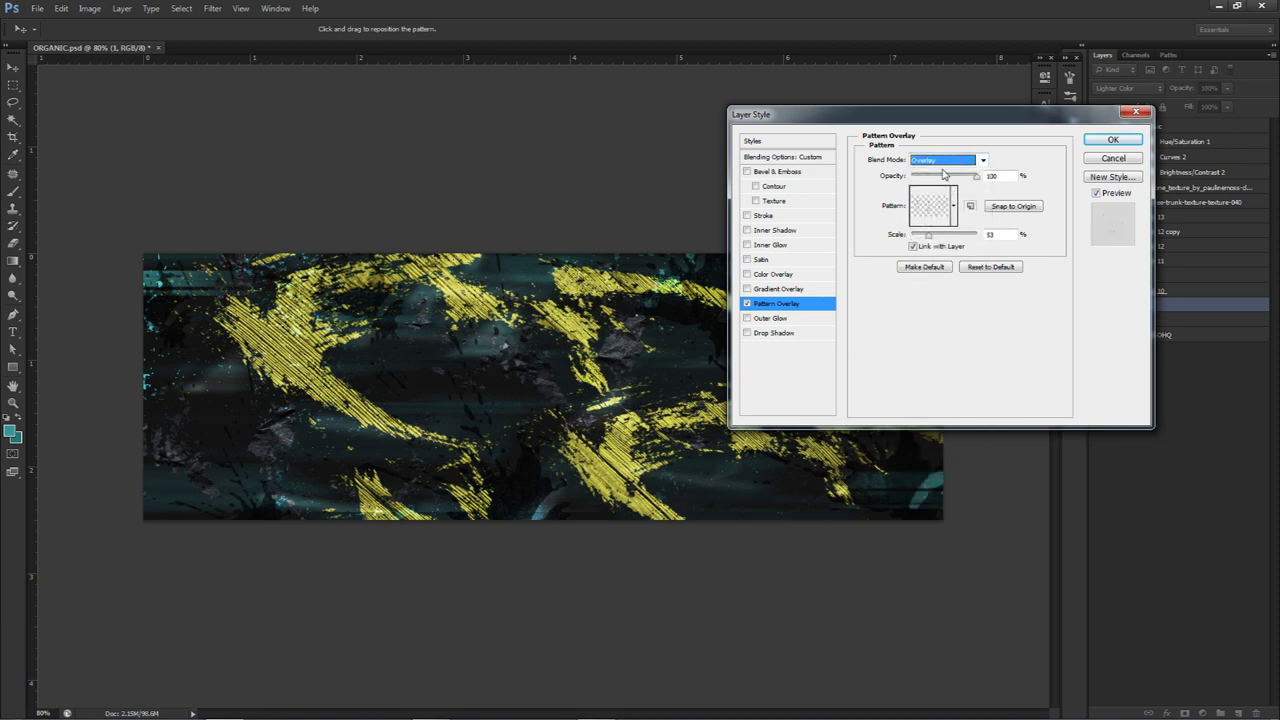
left_click(938, 162)
left_click(940, 174)
left_click_drag(975, 179, 963, 179)
left_click(1113, 139)
key("b")
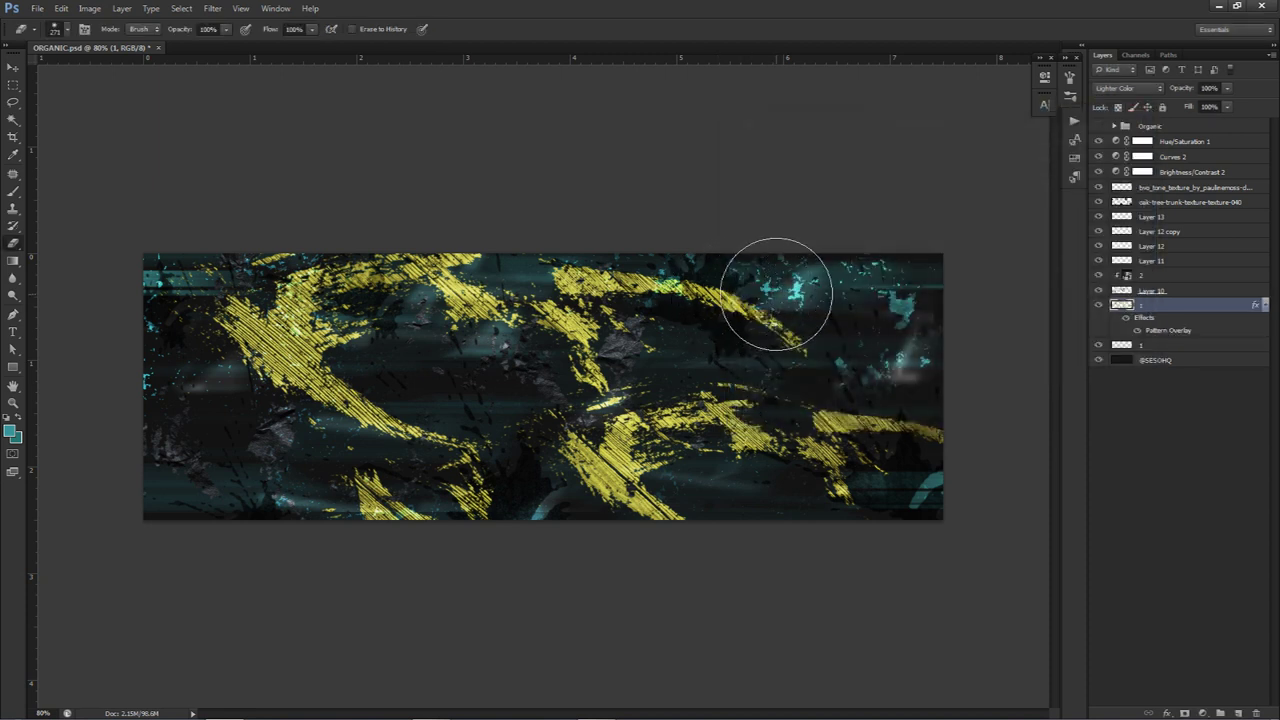
Check the yellow stroke layer's Pattern Overlay settings, hide the effect and collapse the effects list
double_click(1167, 332)
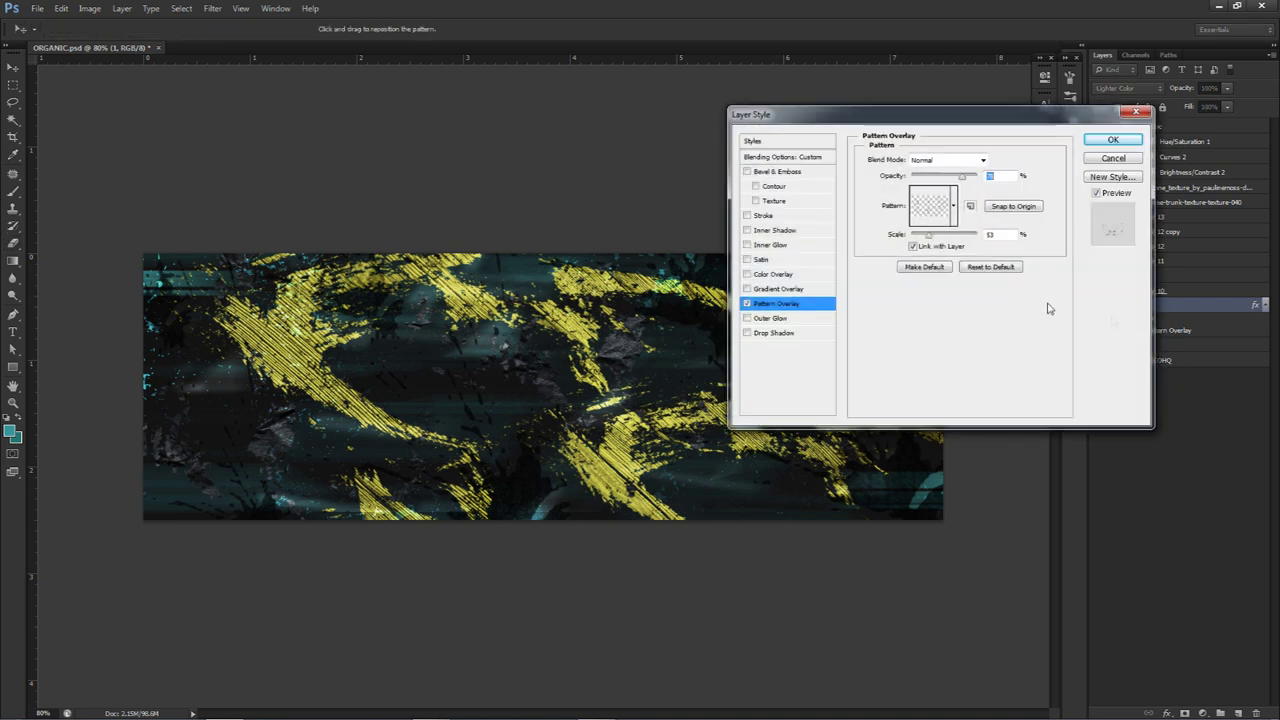
left_click(1125, 160)
key("e")
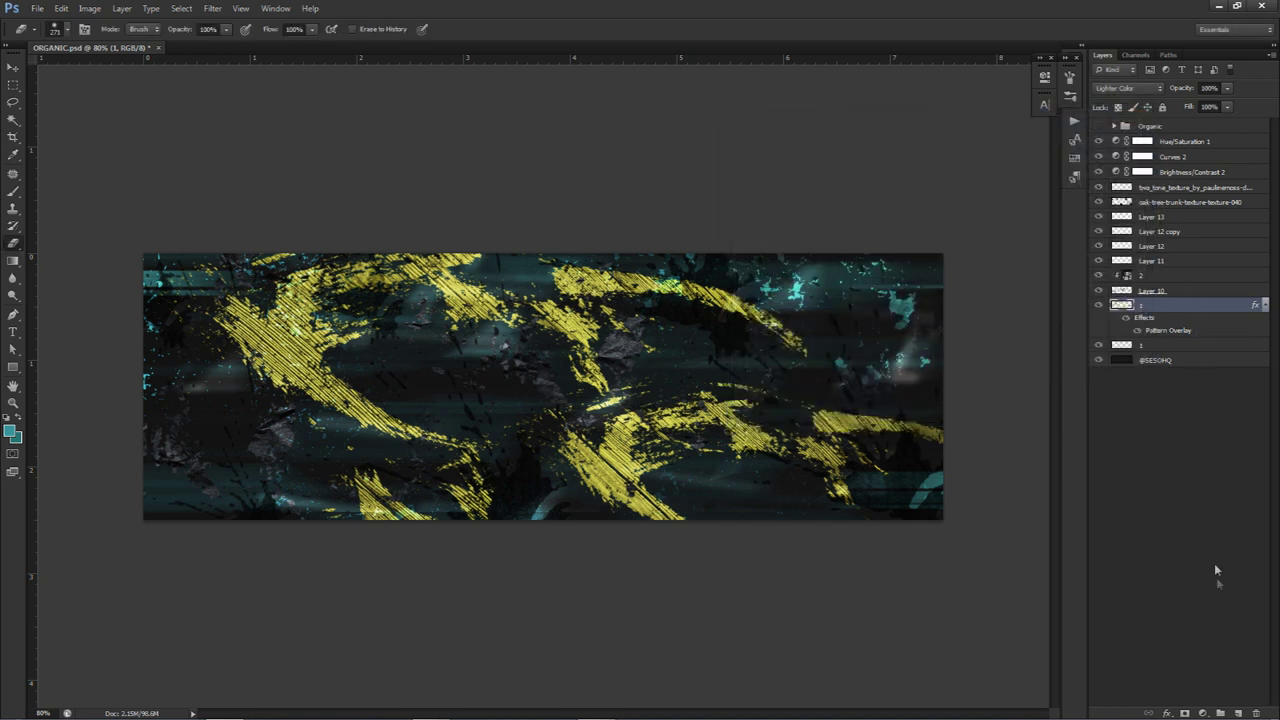
left_click(1138, 330)
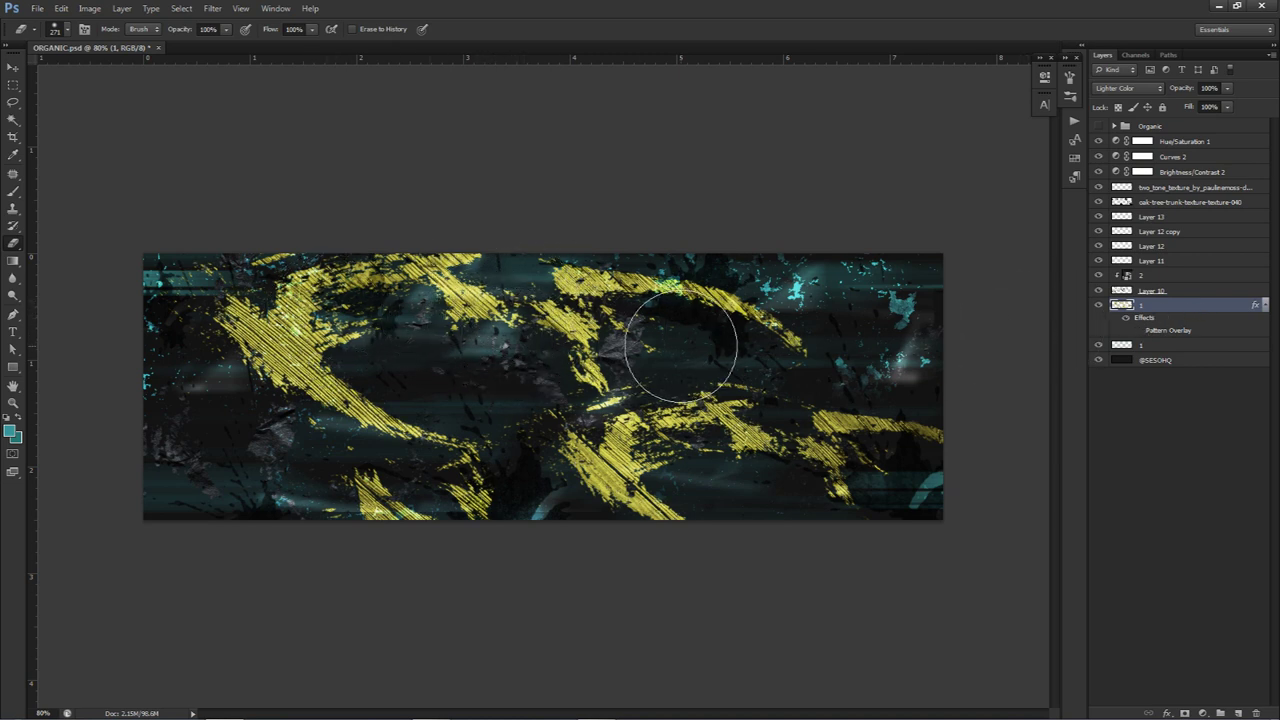
left_click(1266, 306)
Create a new layer above the yellow strokes, fill it with teal #3a9399 and set its Fill to 0%
left_click(1238, 712)
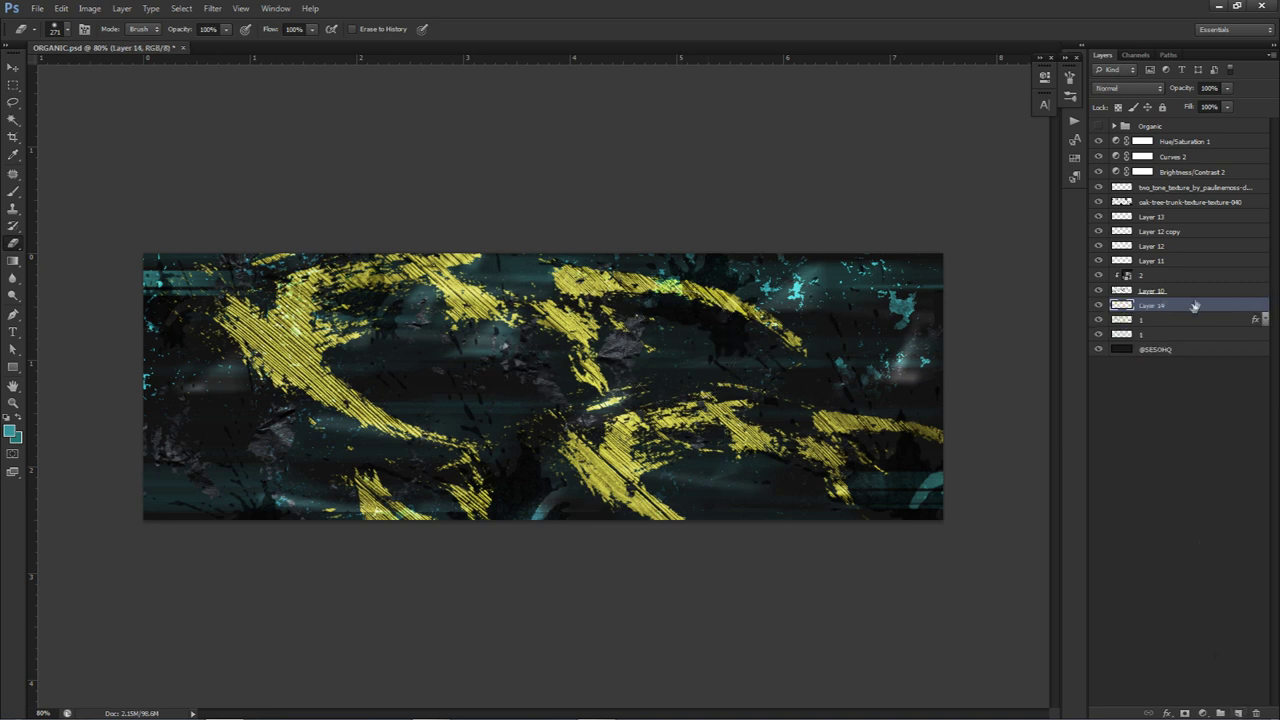
left_click_drag(1232, 110, 1202, 120)
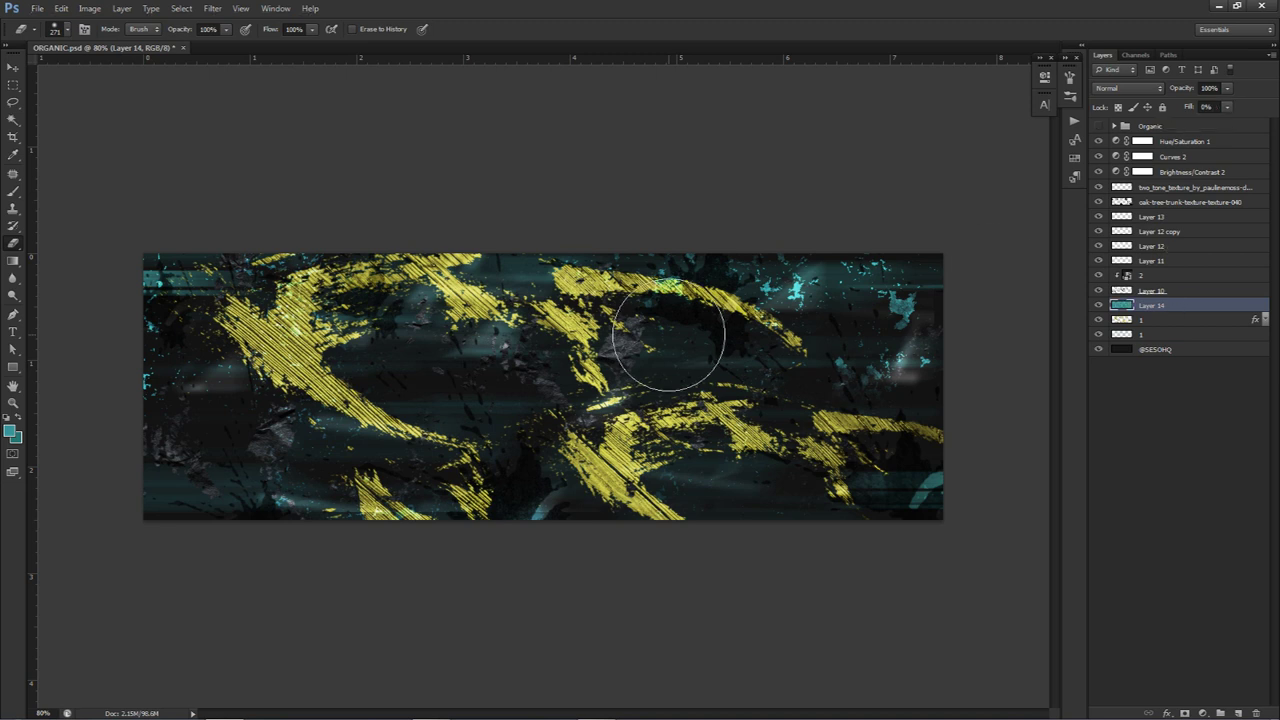
left_click(9, 430)
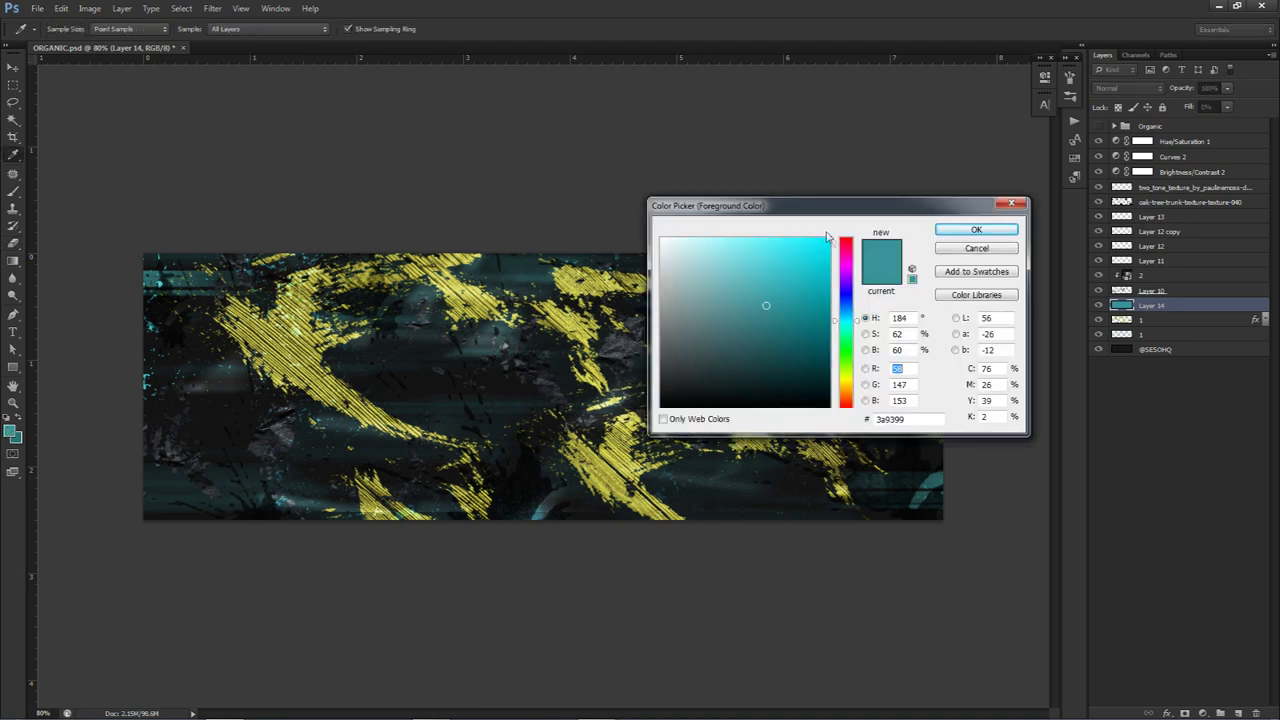
left_click(980, 221)
left_click(1227, 107)
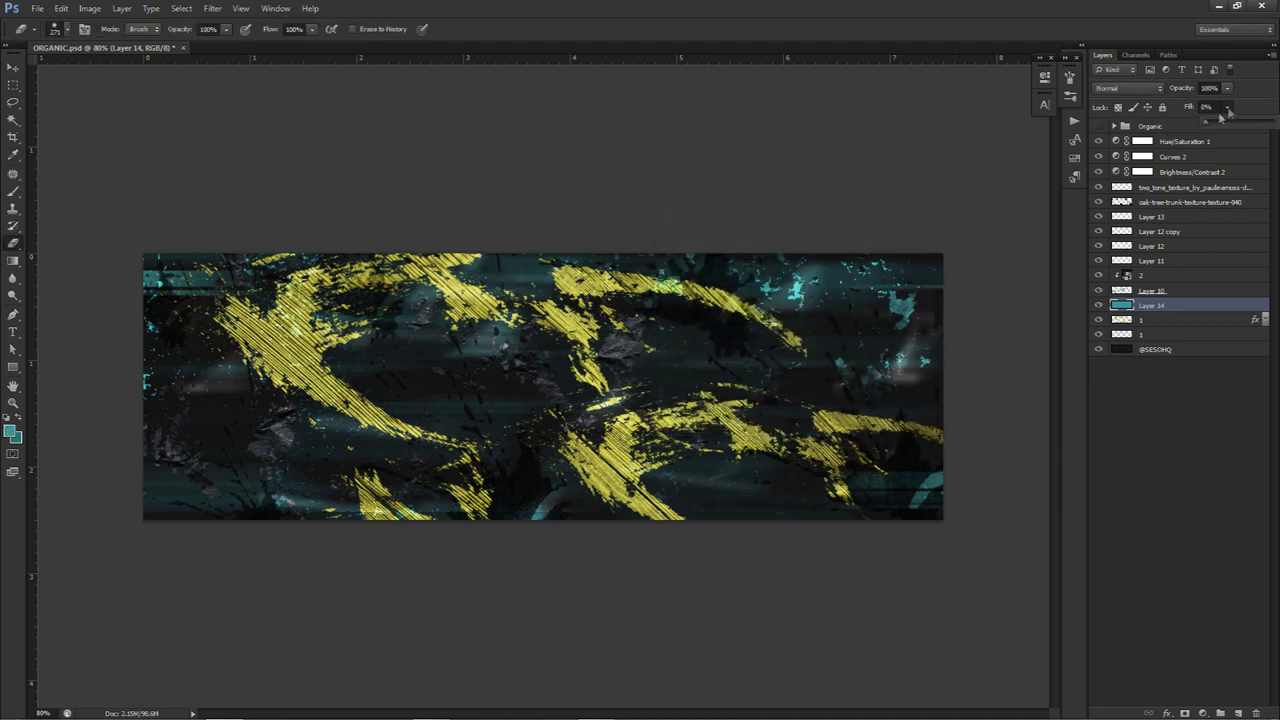
left_click_drag(1243, 131, 1026, 171)
Apply a Pattern Overlay with a scattered black splatter pattern to the teal-filled layer and rasterize its layer style
double_click(1194, 309)
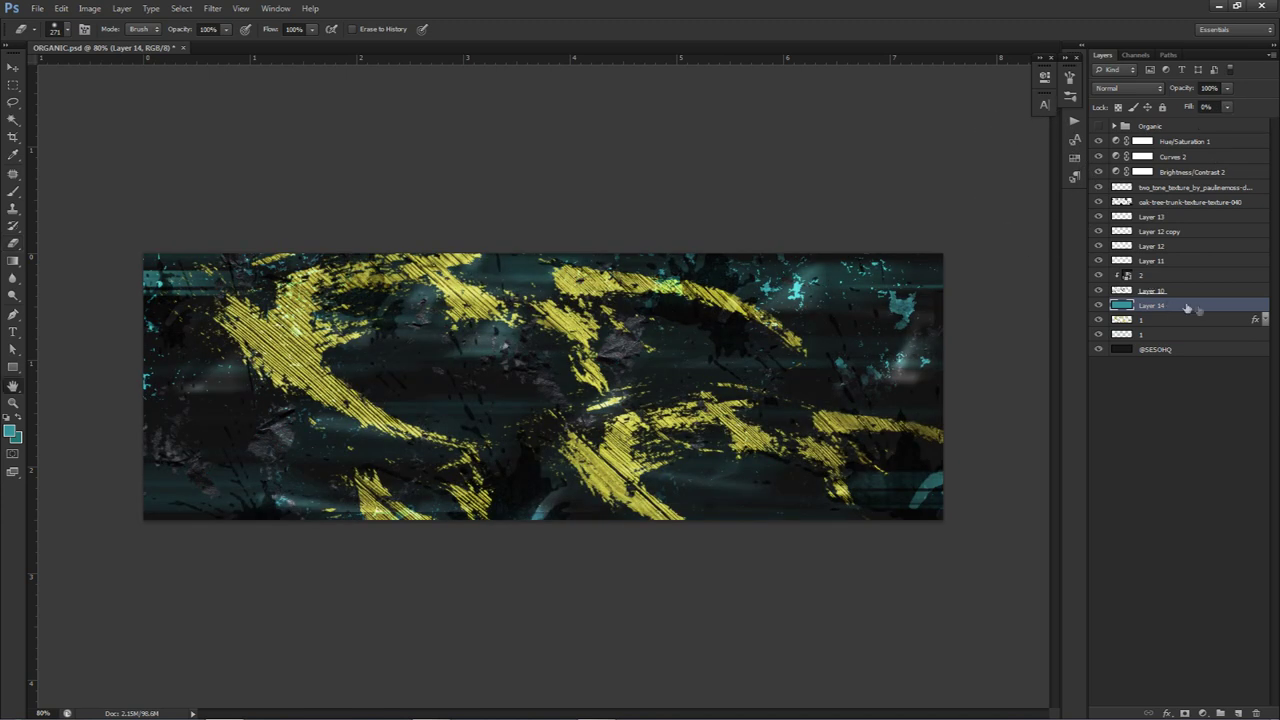
left_click(770, 303)
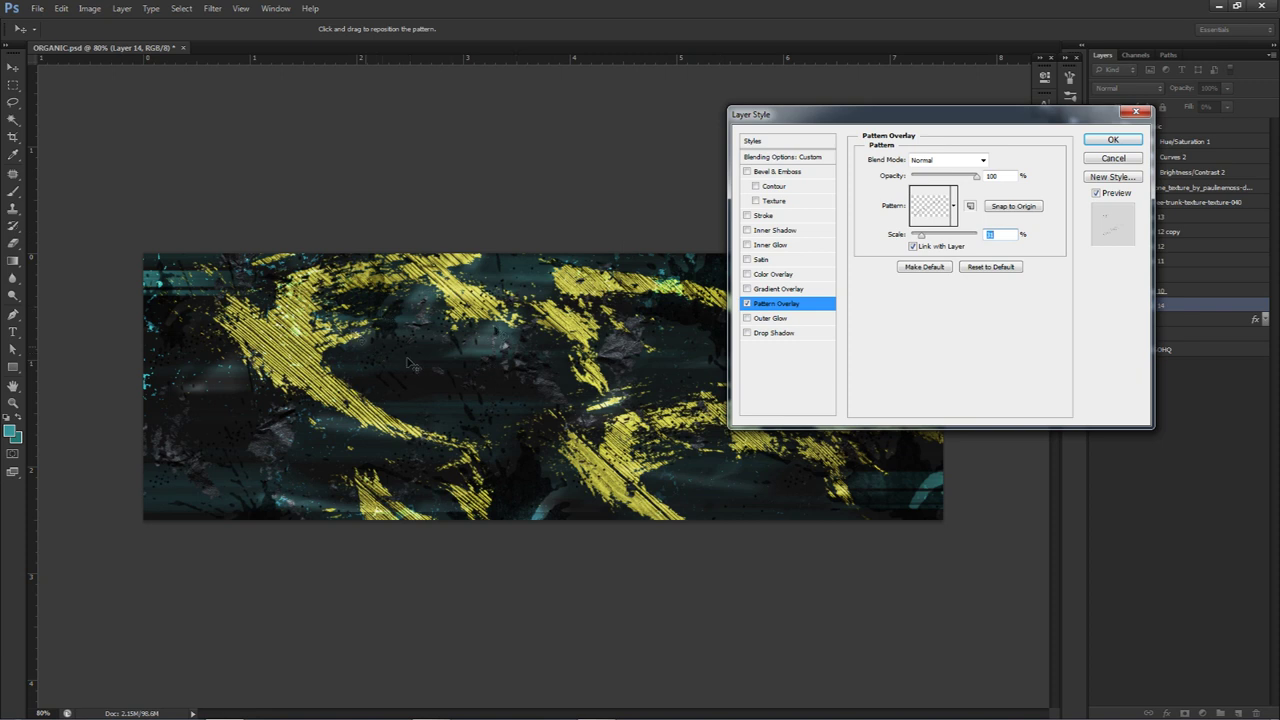
left_click(953, 205)
left_click(945, 246)
left_click(958, 247)
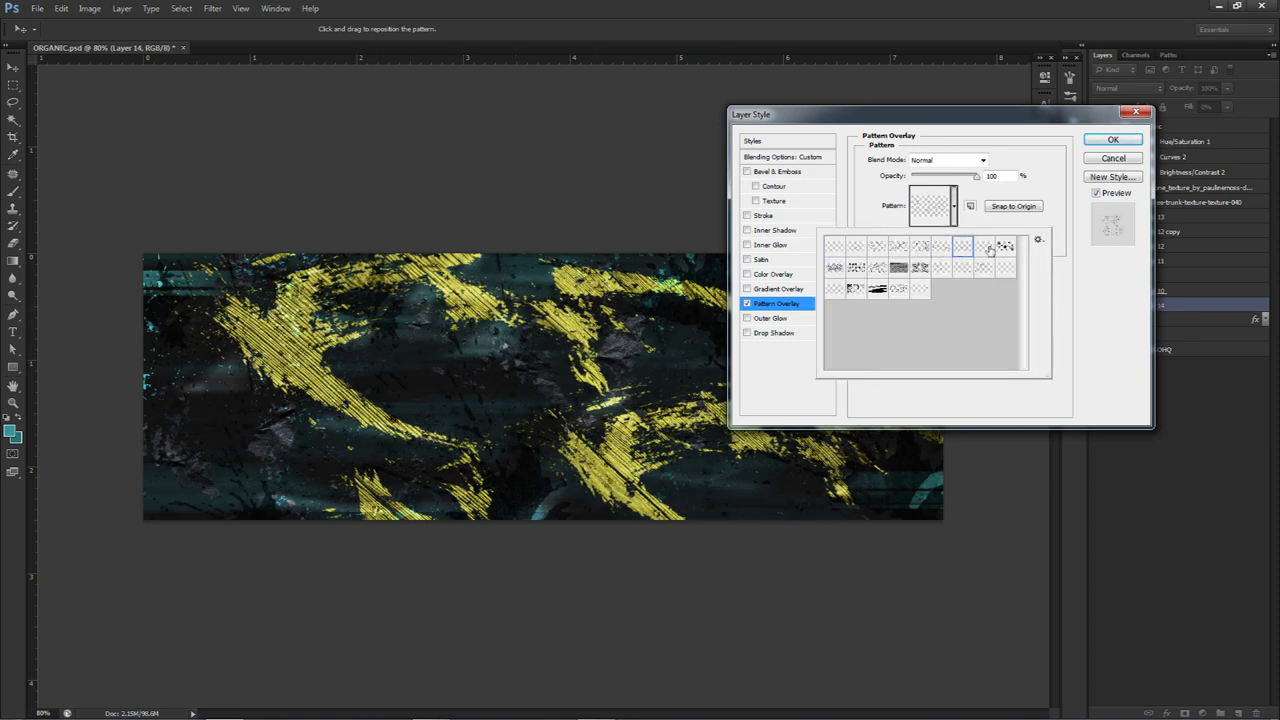
left_click(880, 291)
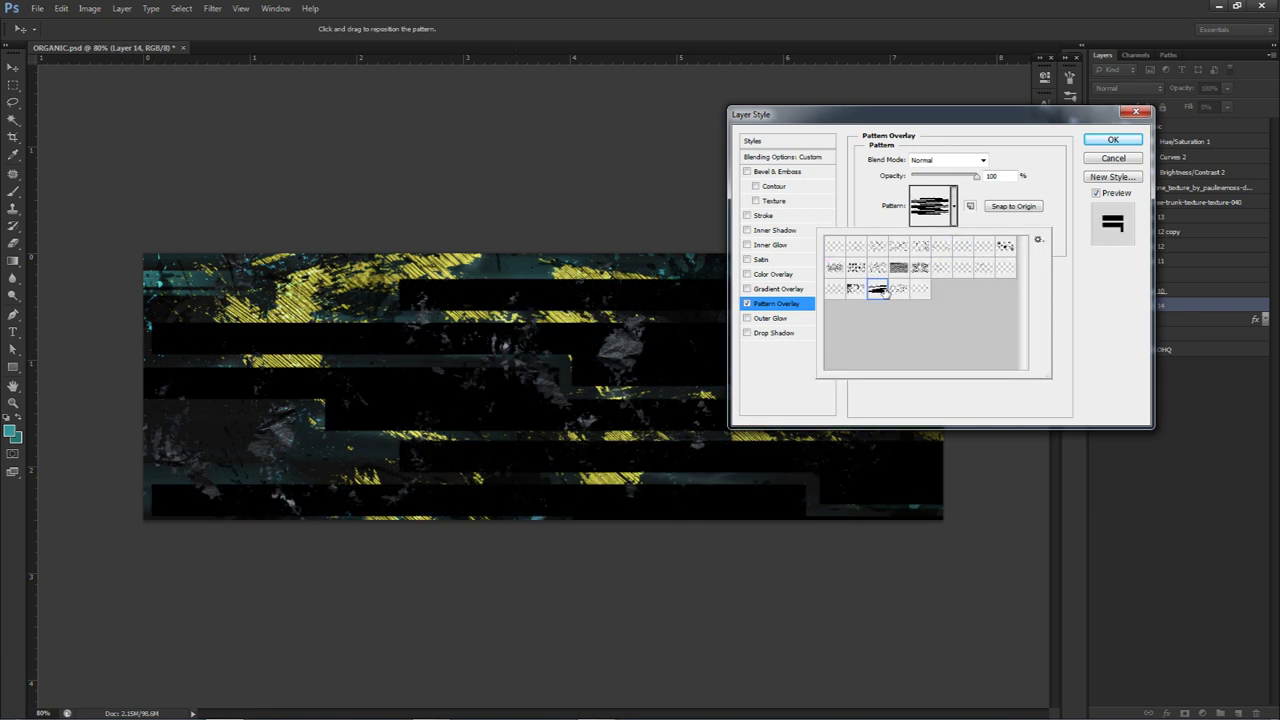
left_click(854, 290)
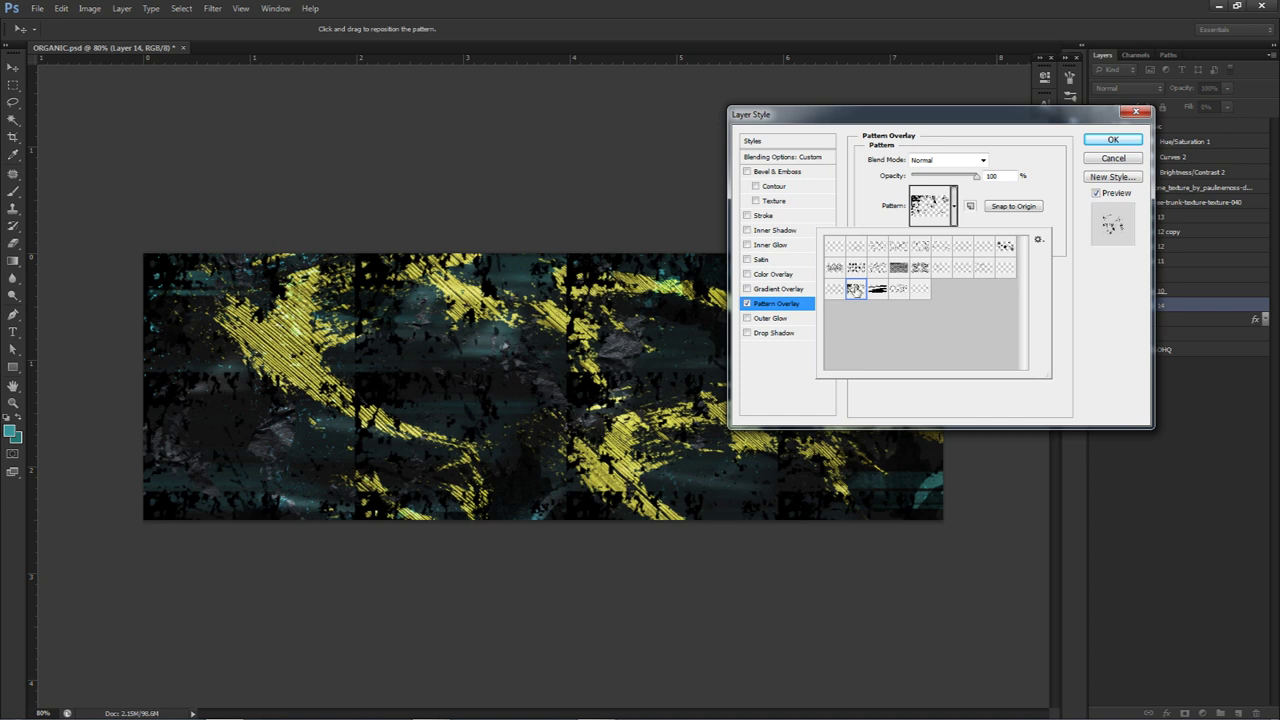
left_click(900, 290)
left_click(920, 290)
left_click(902, 291)
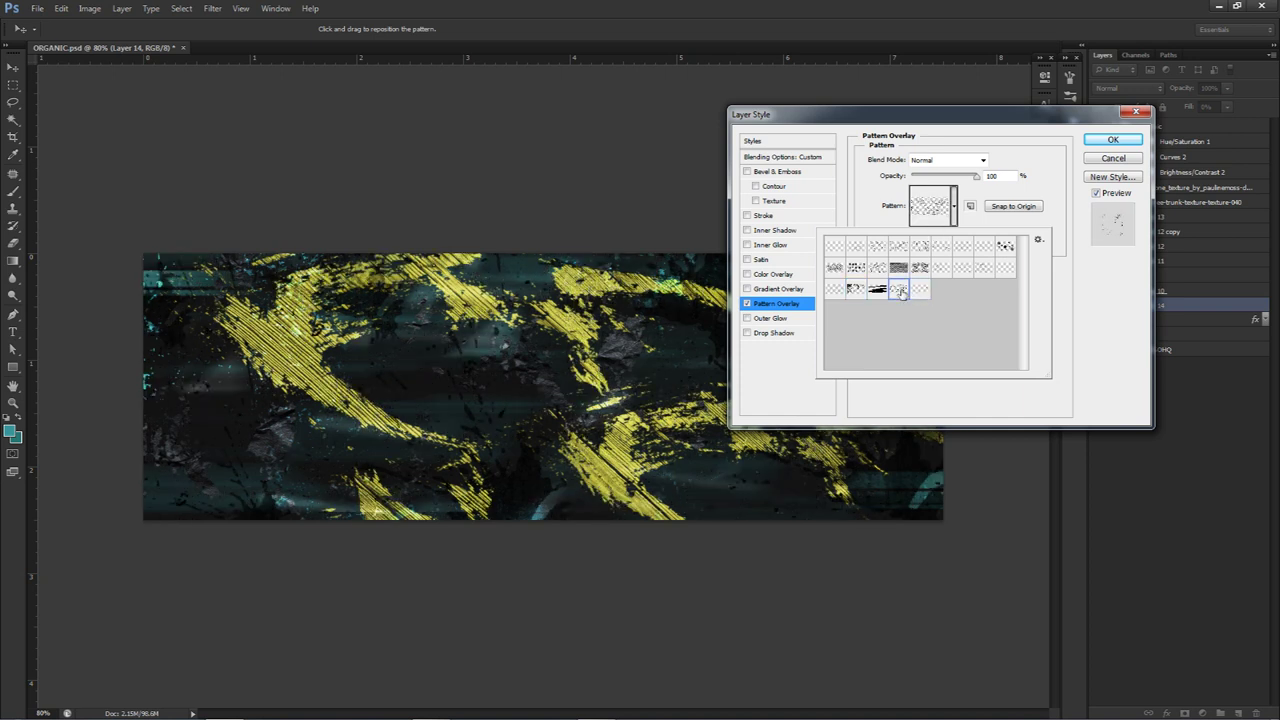
left_click(1110, 140)
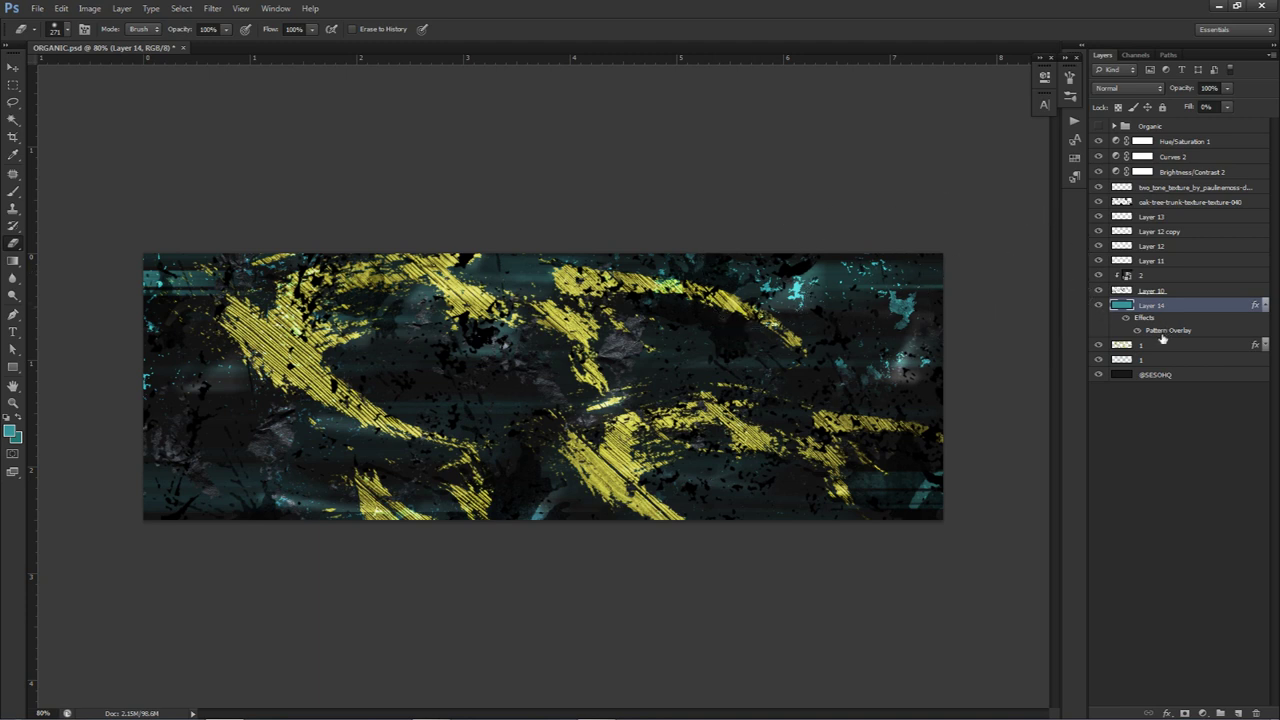
right_click(1207, 306)
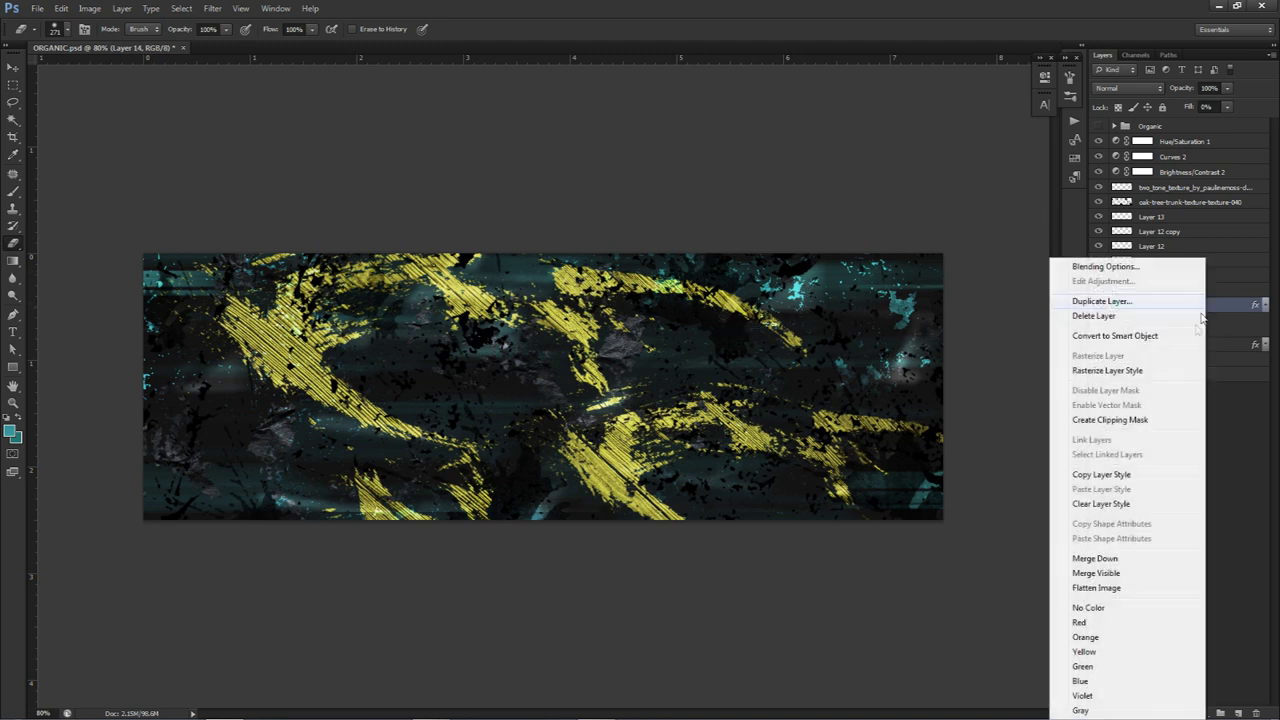
key("Escape")
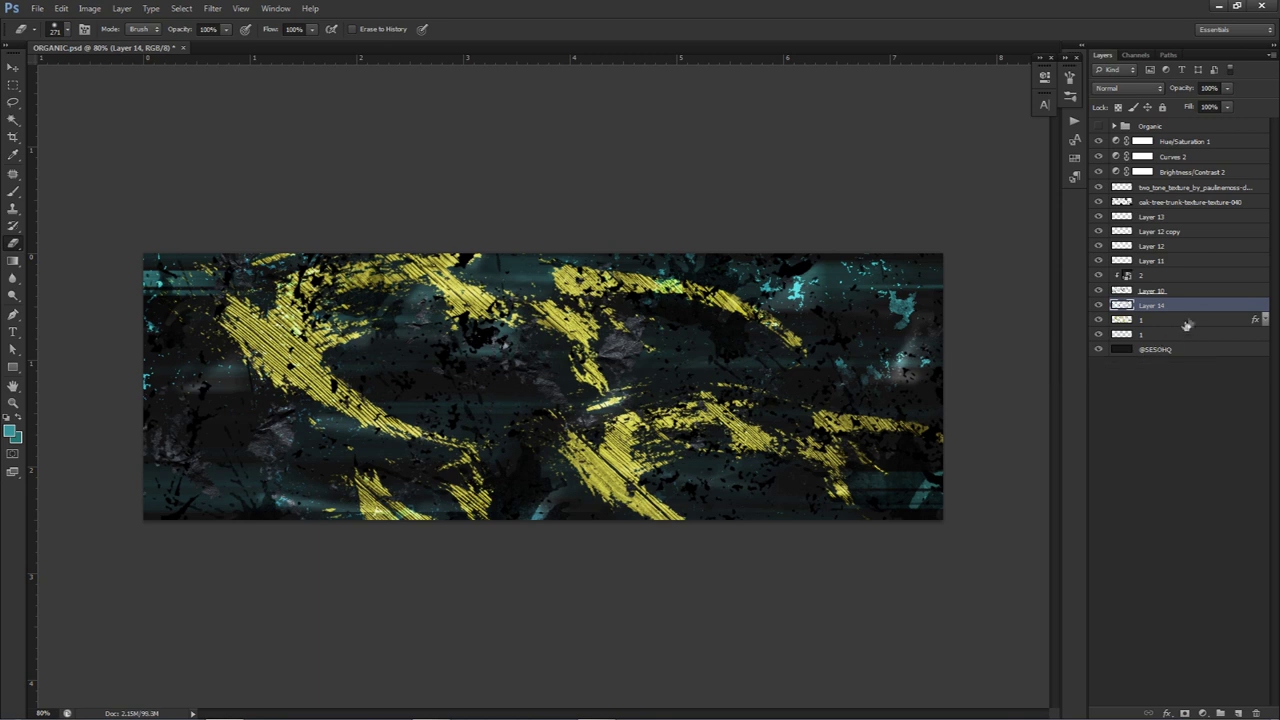
Recolor the black splatter on Layer 14 with a coral-red Color Overlay and rasterize its layer style
double_click(1204, 311)
left_click(771, 274)
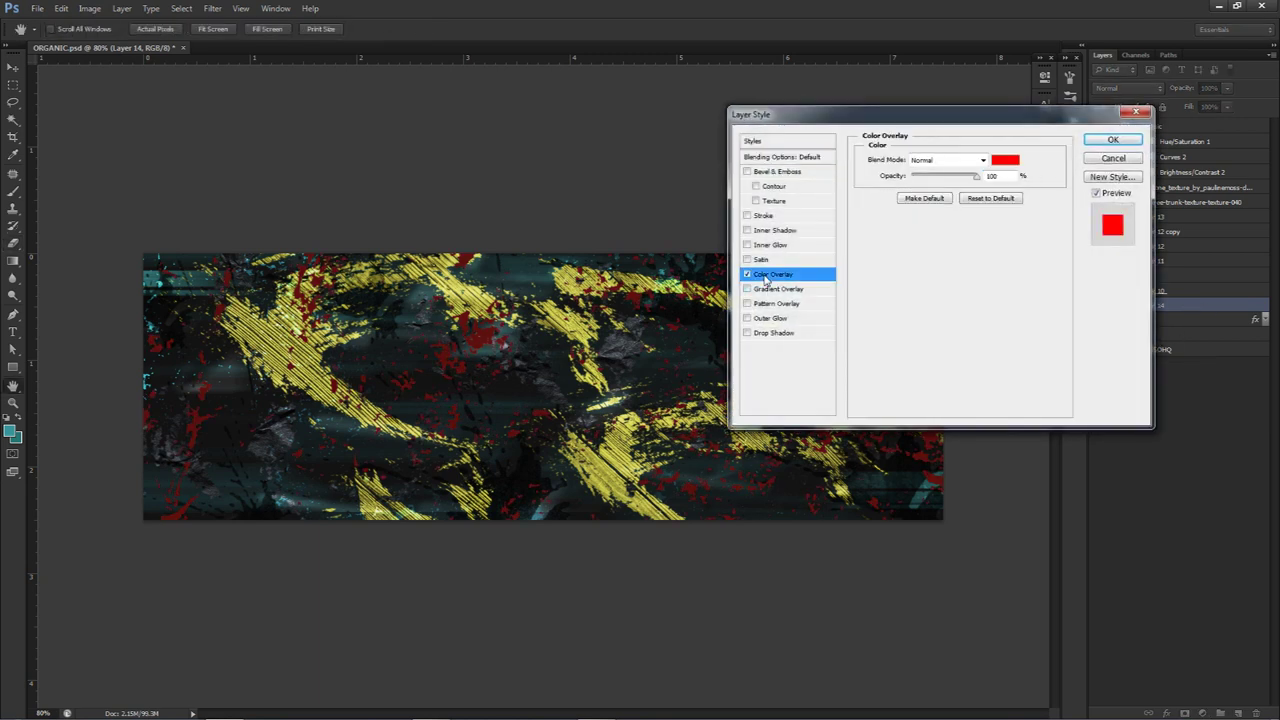
left_click(1001, 166)
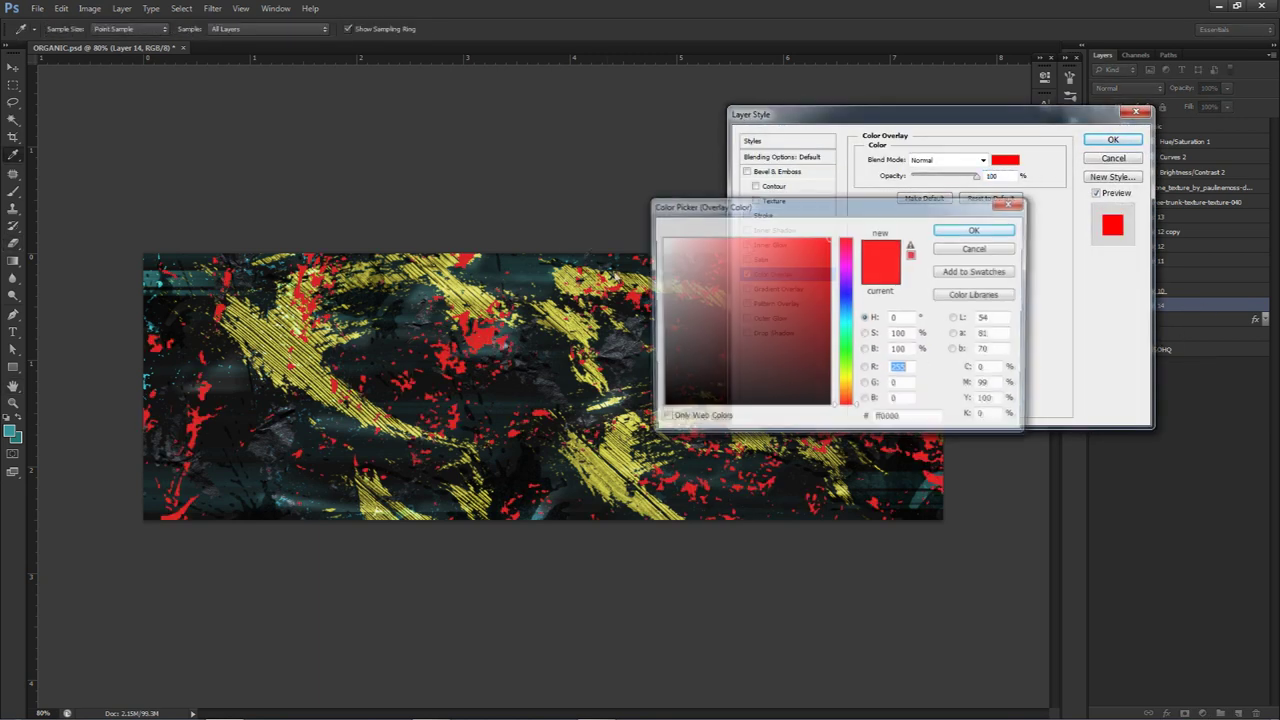
left_click(552, 264)
left_click(524, 278)
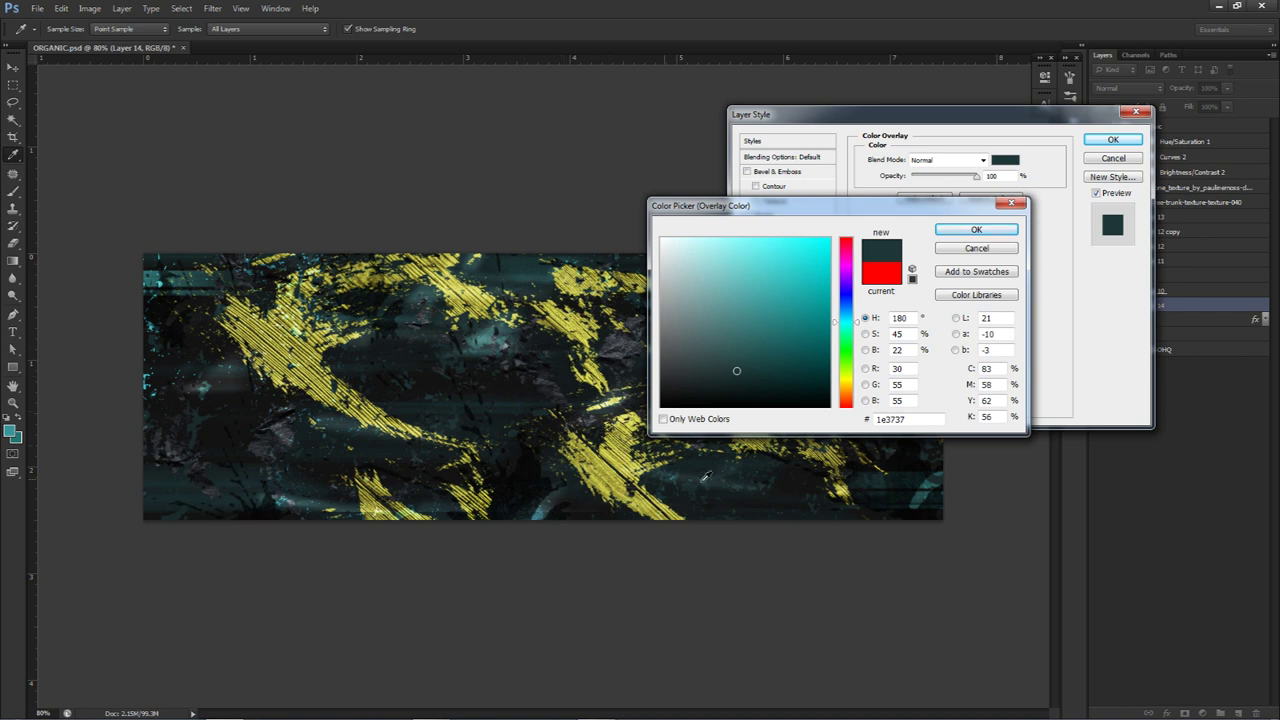
left_click(769, 284)
left_click_drag(853, 357, 850, 404)
left_click(975, 228)
left_click(1112, 139)
right_click(1186, 305)
left_click(1082, 370)
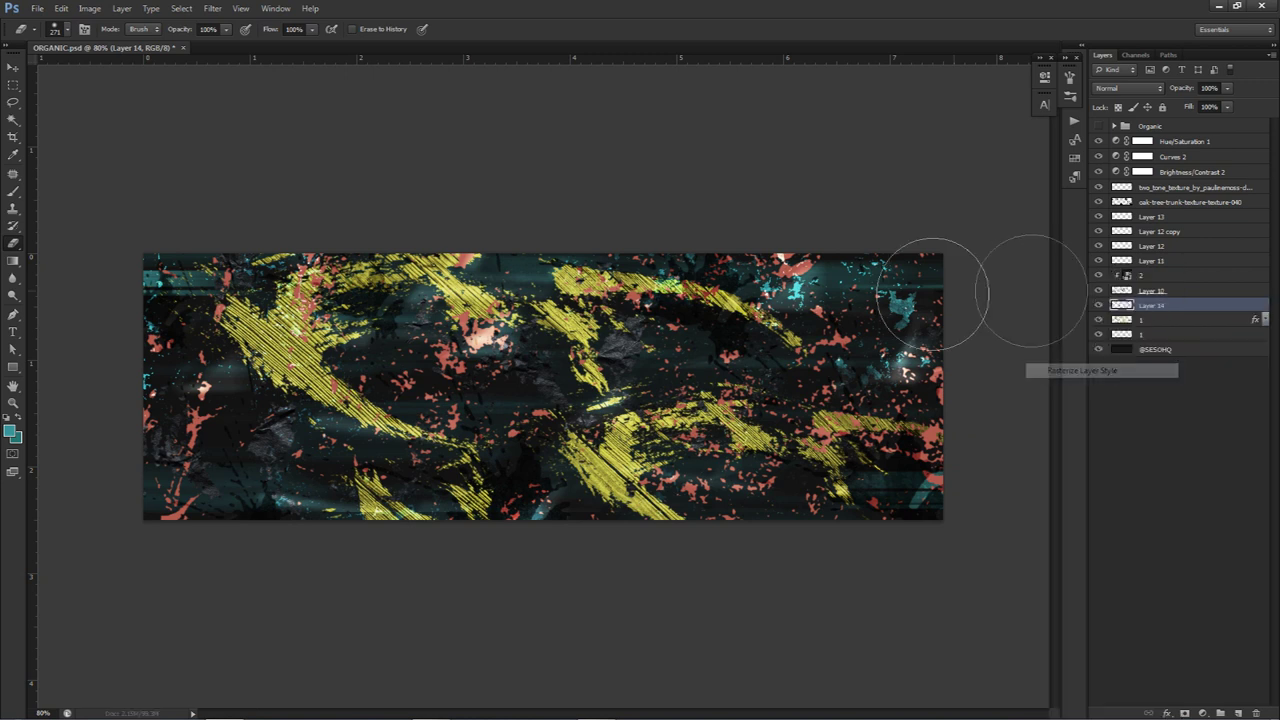
Clip the coral-red splatter layer to the yellow stroke layer and merge it down
right_click(1175, 313)
left_click(1078, 419)
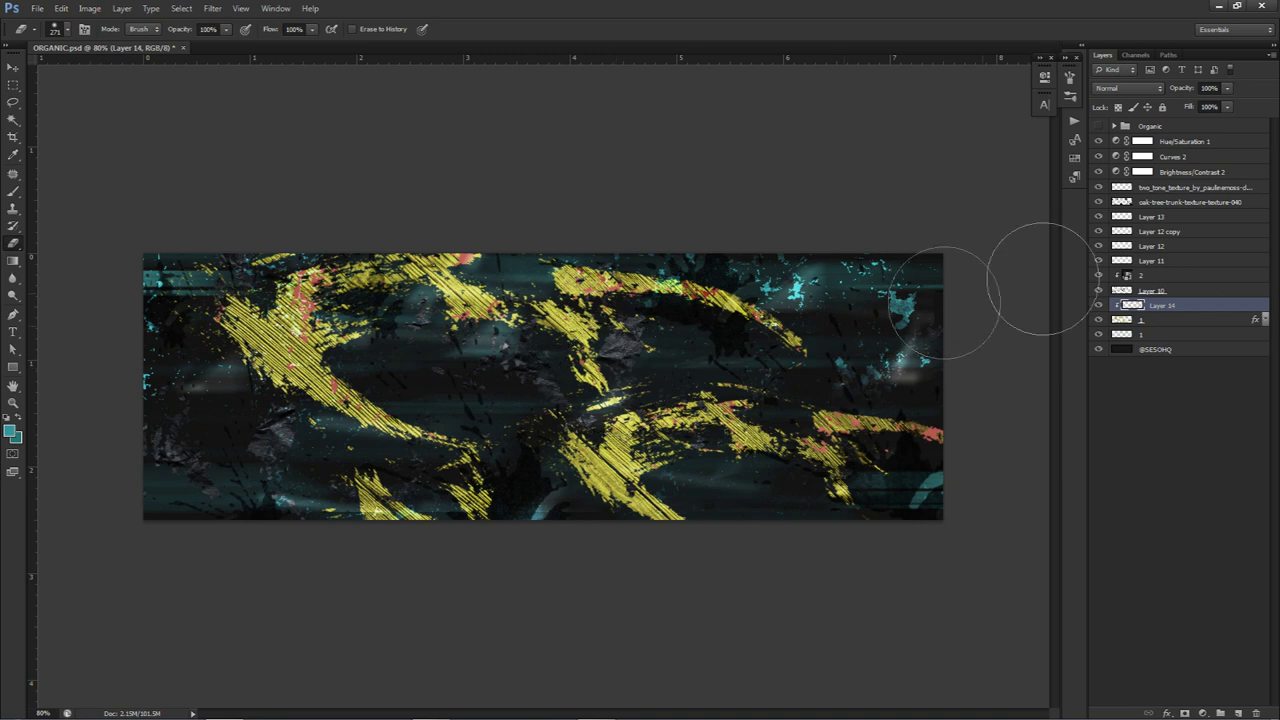
key("ctrl+e")
Create a new layer above the Hue/Saturation adjustment and set up a soft round brush with a white (#ffffff) foreground color
left_click(1157, 146)
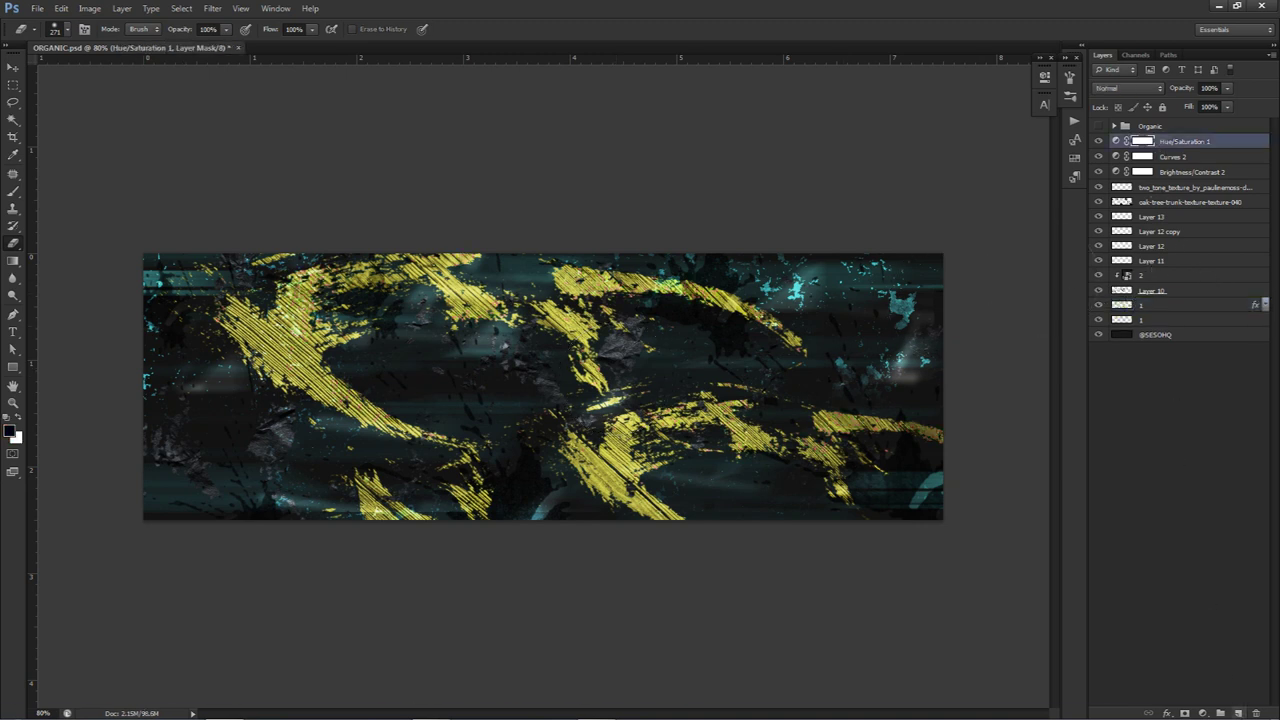
left_click(1238, 712)
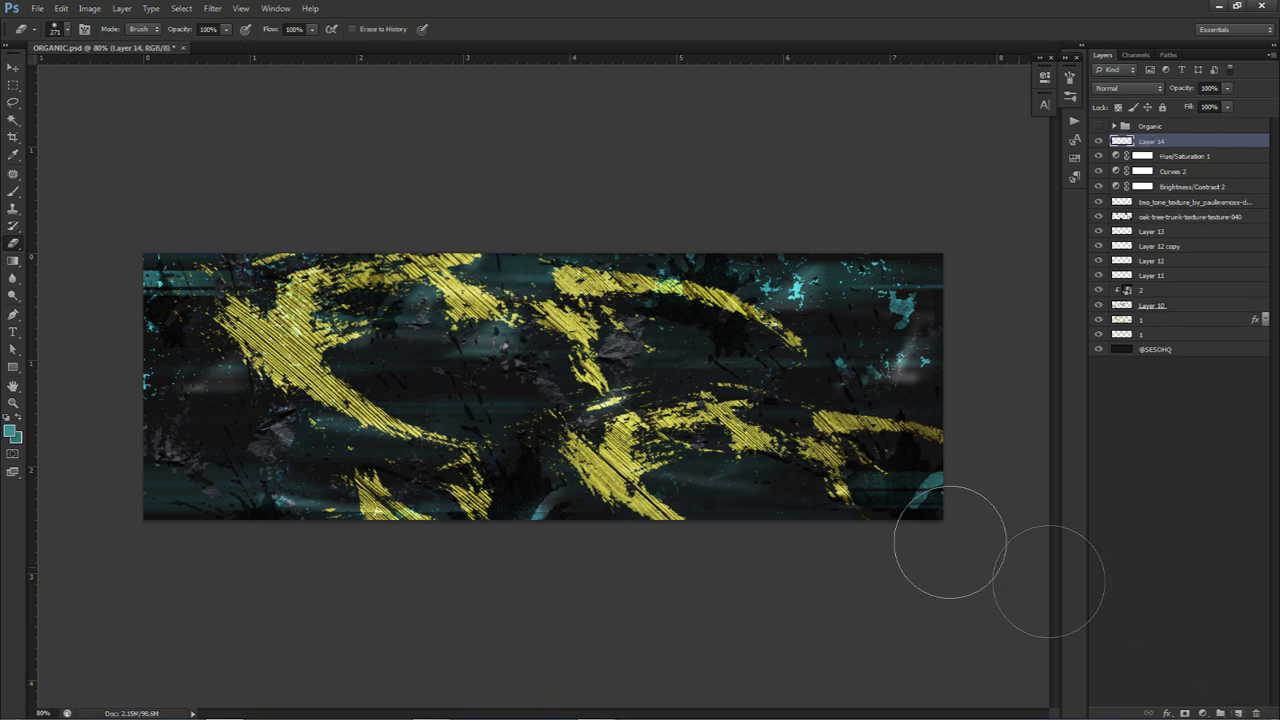
key("b")
right_click(405, 370)
left_click(426, 459)
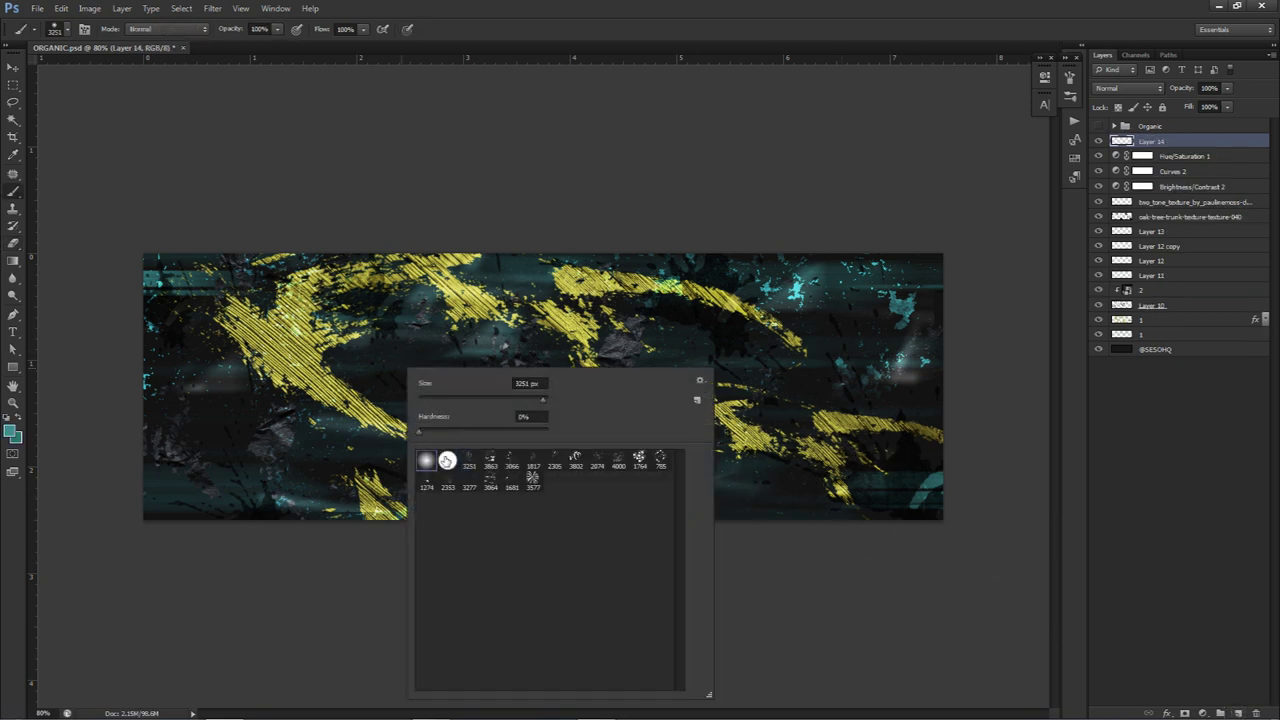
left_click(10, 432)
left_click(664, 241)
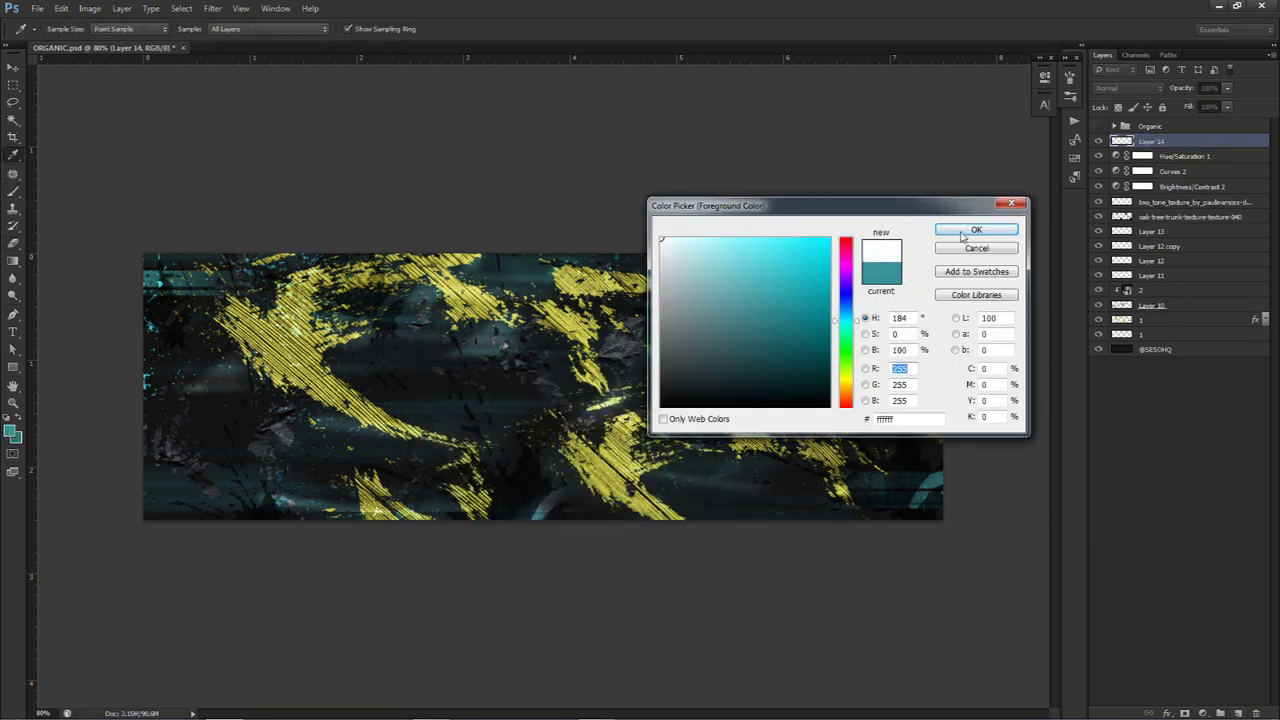
Paint a soft white glow at the centre of the banner's upper edge with a brush of about 1178 px and set its layer's opacity to 80%
right_click(543, 352, "alt")
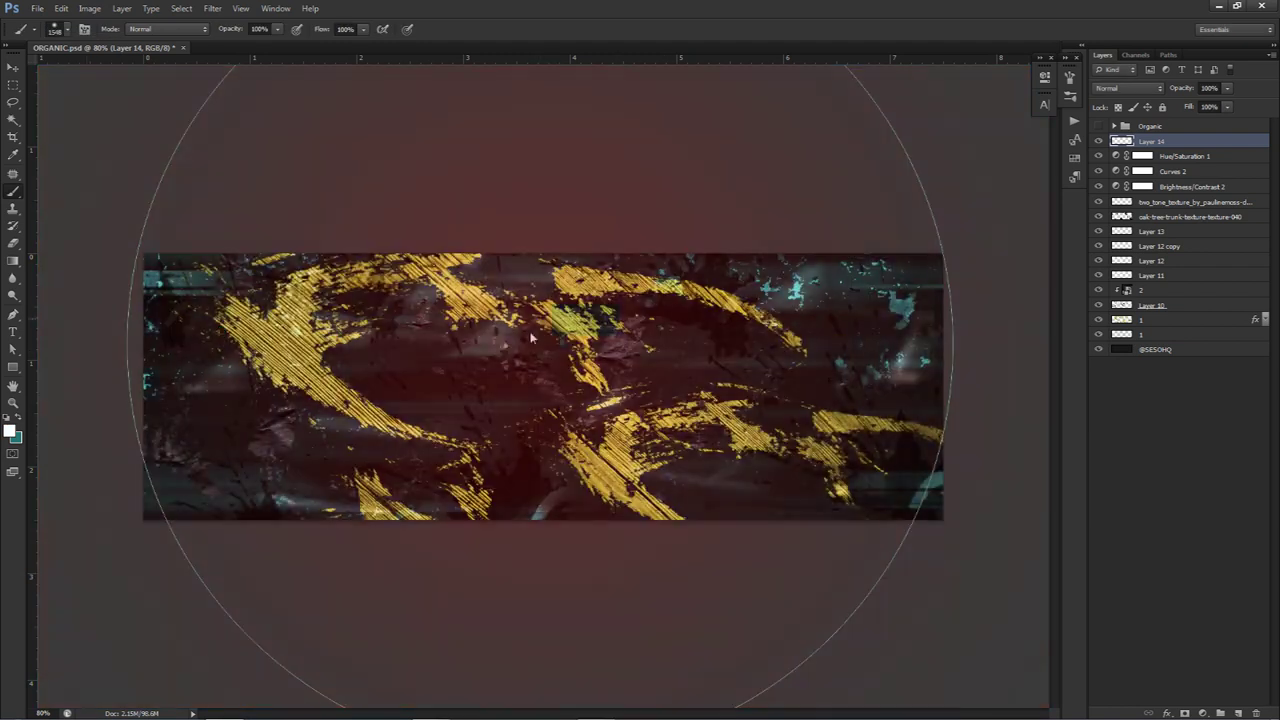
right_click(543, 335, "alt")
scroll(583, 249, "down", 1)
scroll(587, 243, "down", 2)
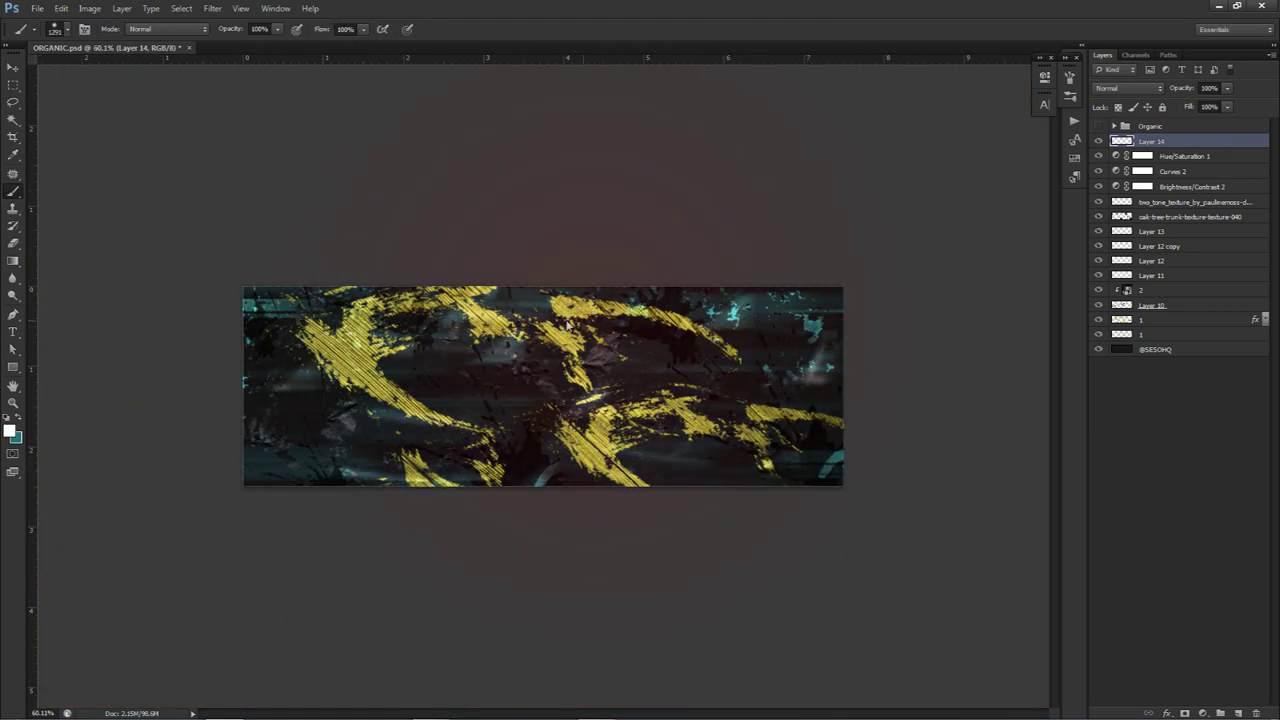
right_click(543, 304, "alt")
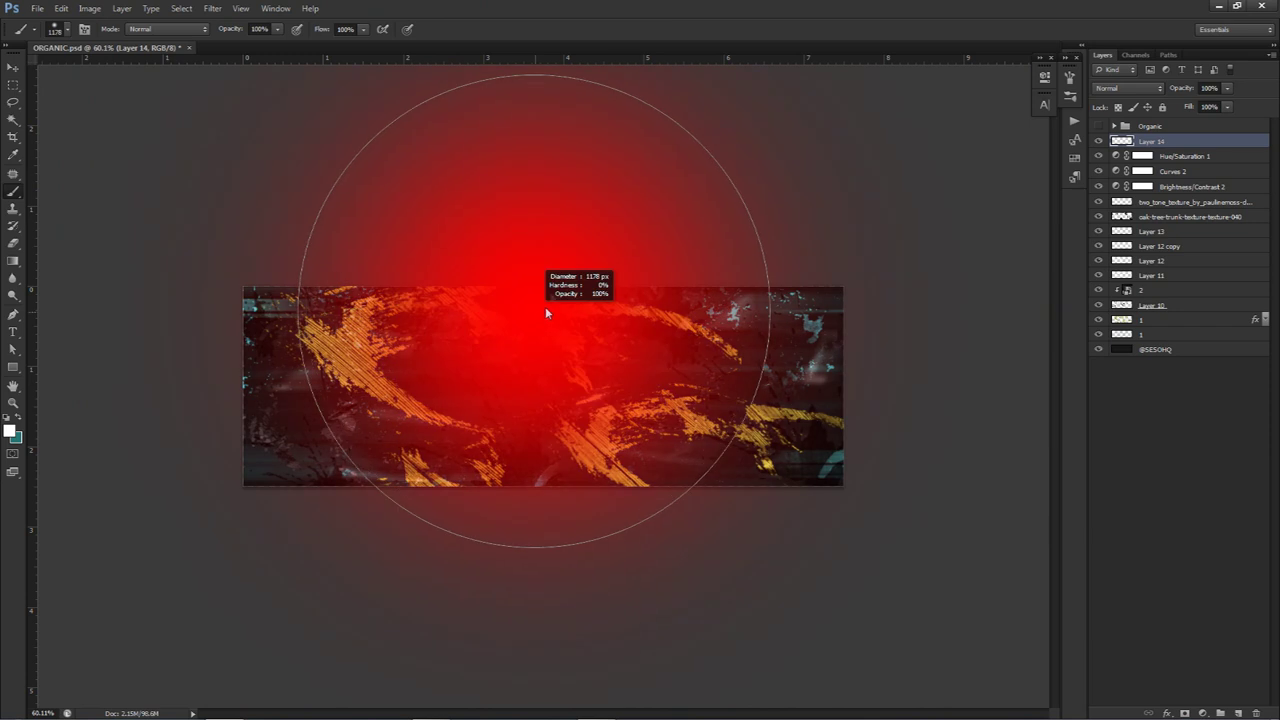
left_click(548, 172)
key("ctrl+z")
left_click(551, 244)
scroll(589, 380, "up", 3)
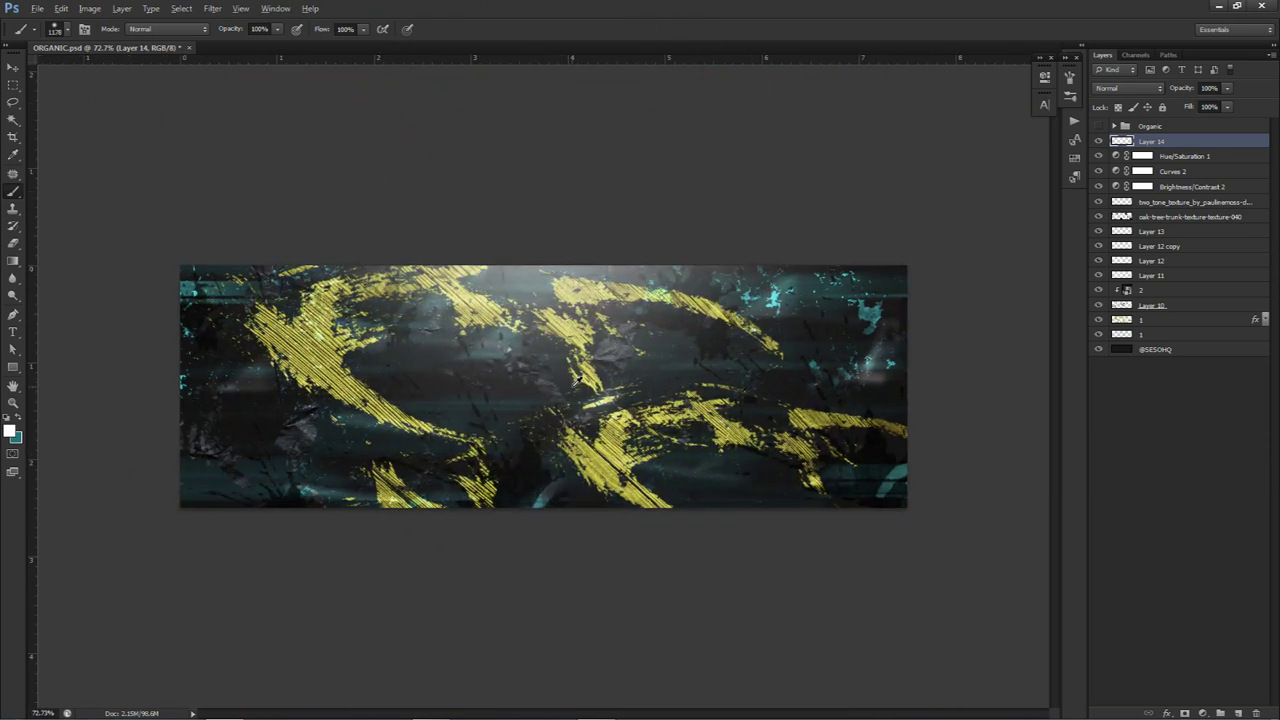
scroll(589, 380, "down", 1)
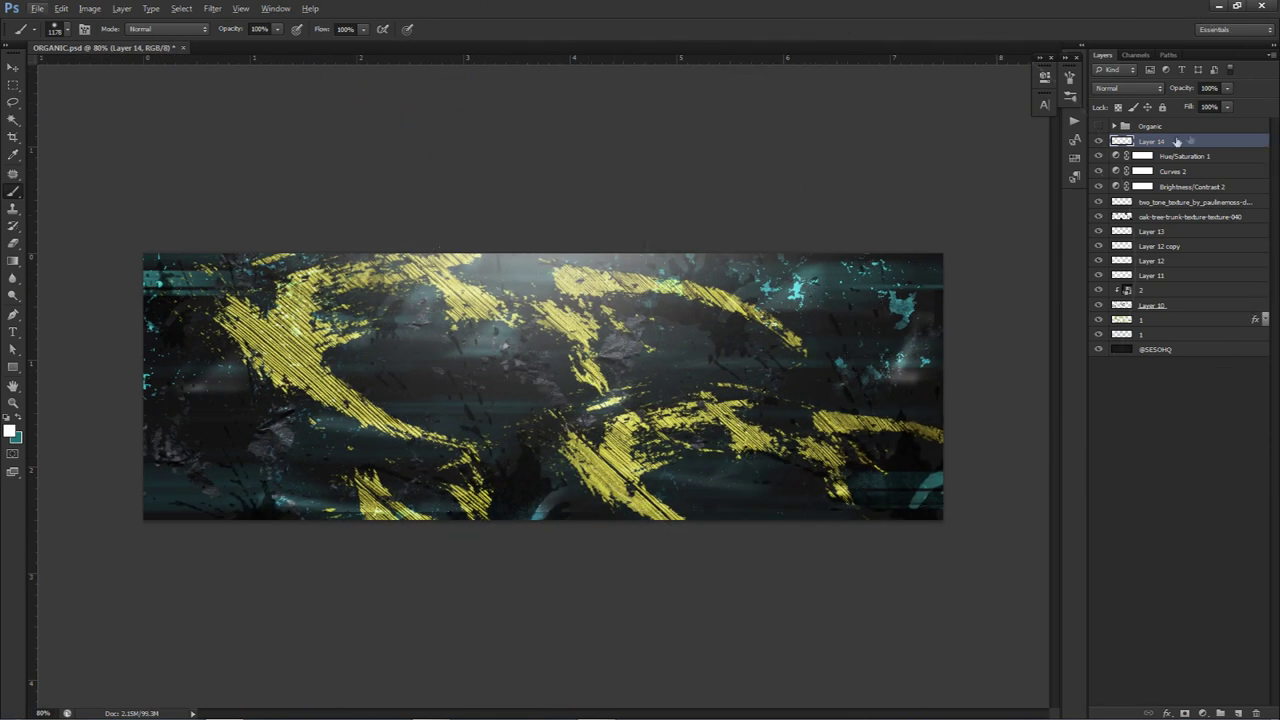
left_click_drag(1233, 90, 1215, 100)
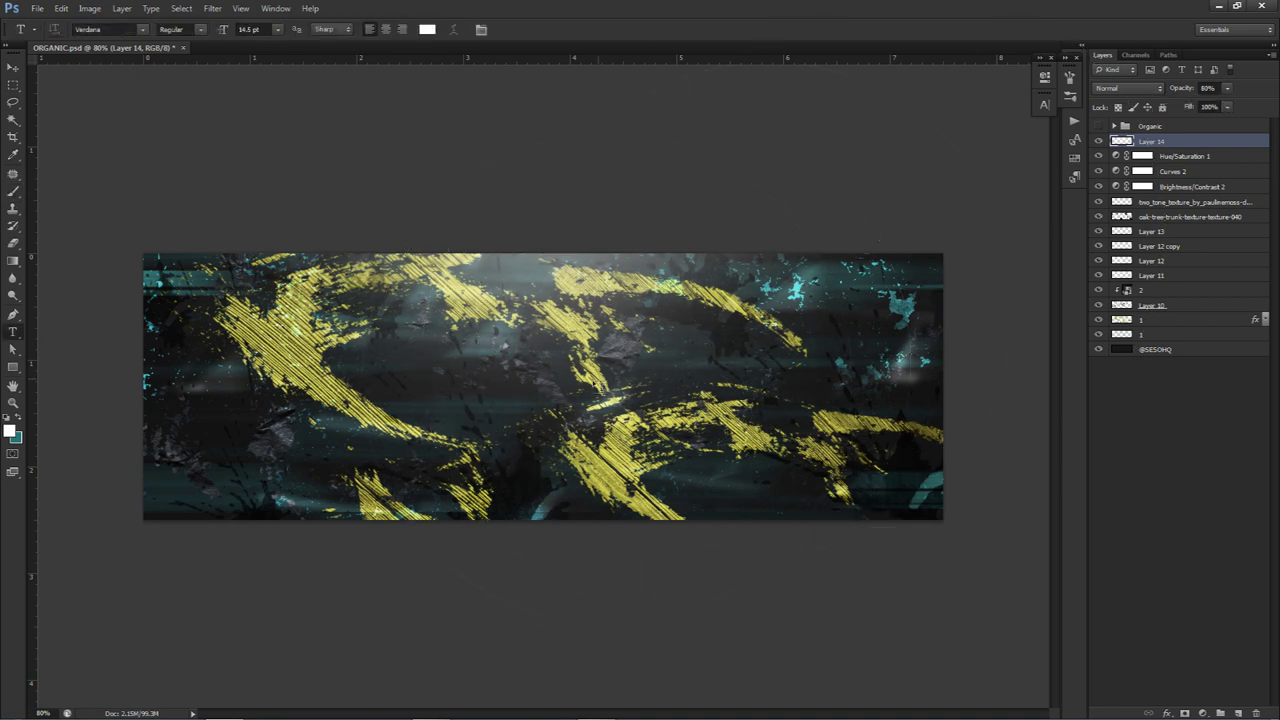
Add the white title text "ORGANIC" near the middle of the banner
left_click(566, 392)
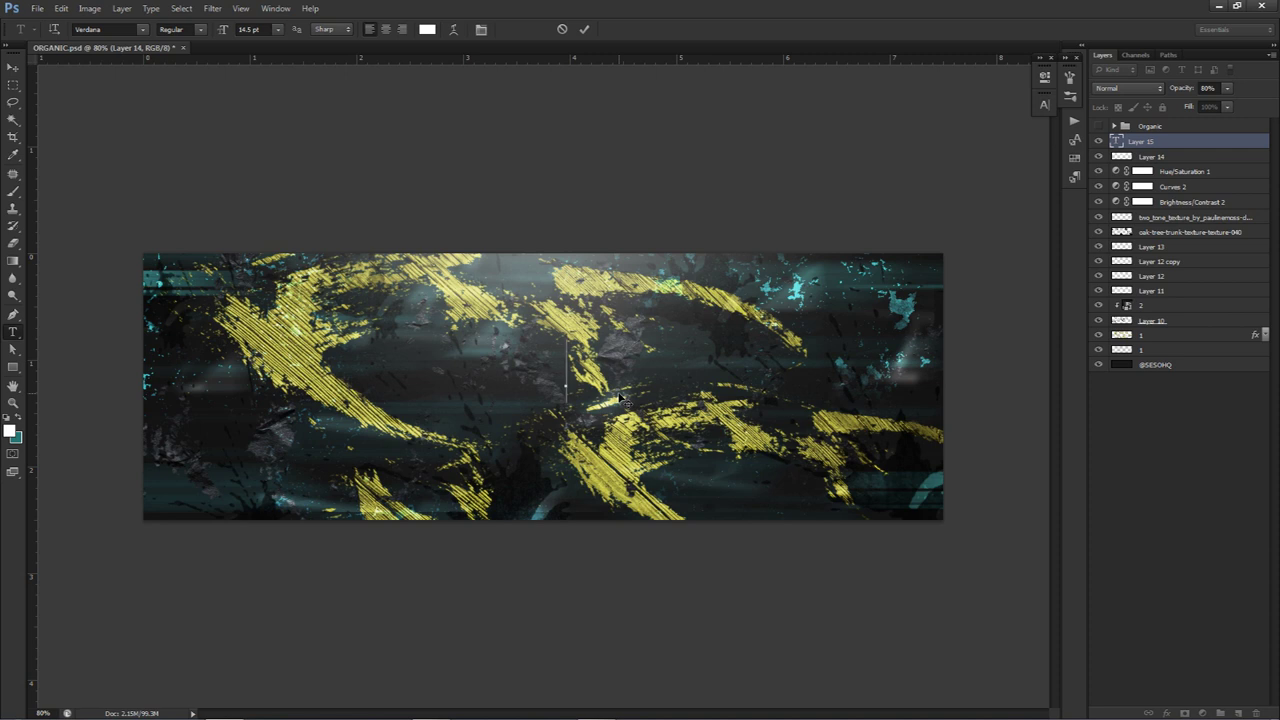
type("ORG")
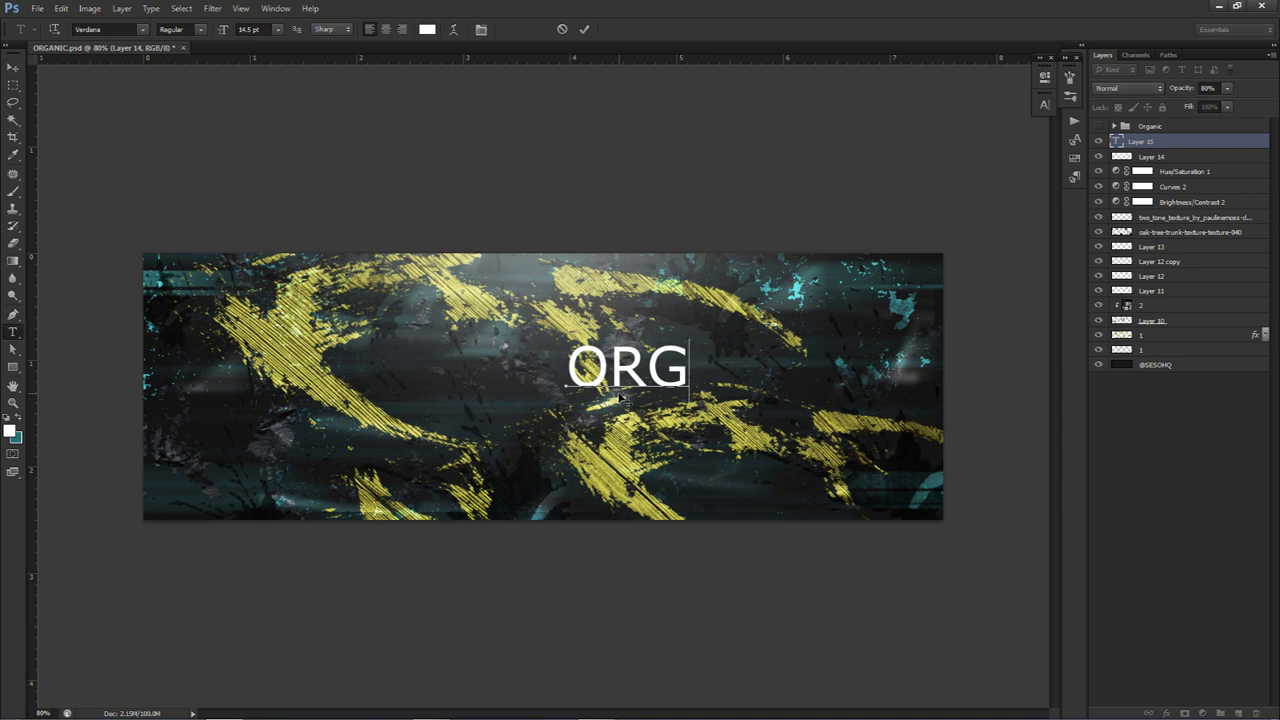
type("ANIC")
Set the title in Kenyan Coffee Regular at 13.5 pt and add a period after "ORGANIC"
key("ctrl+a")
left_click(252, 29)
key("Down")
left_click(121, 33)
type("Kenyan Coffee")
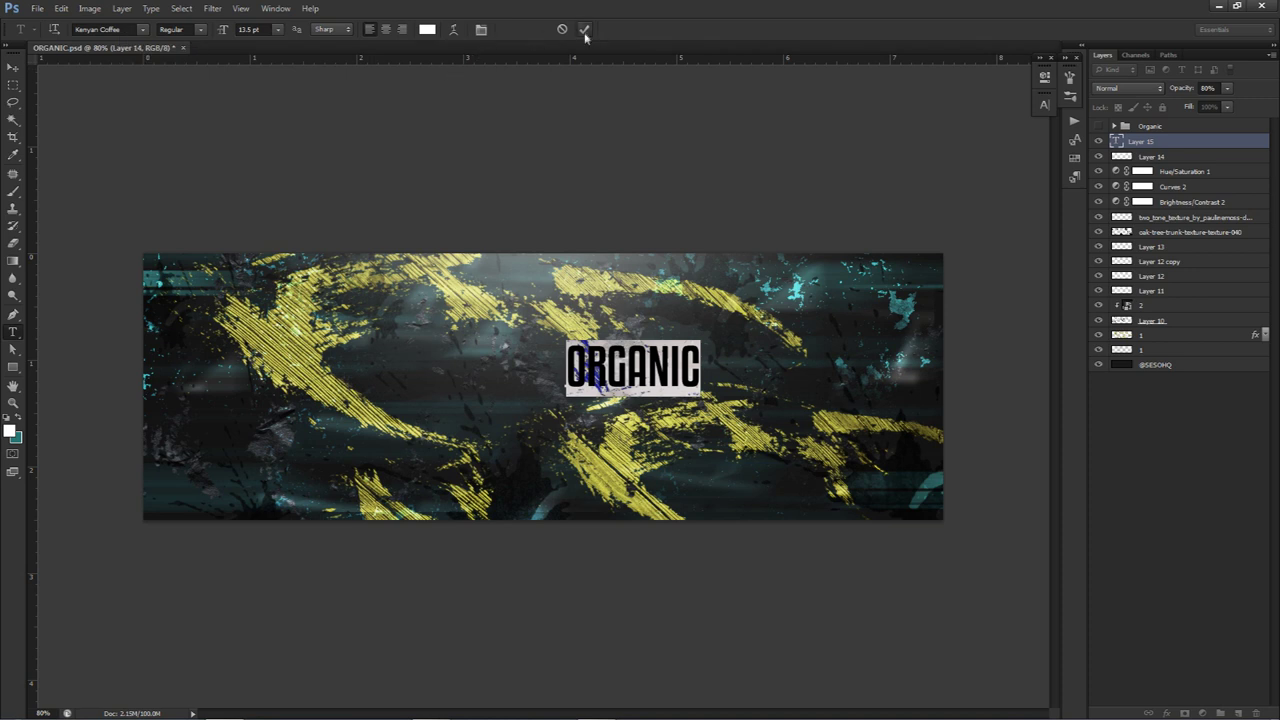
left_click(586, 33)
left_click(696, 362)
type(".")
left_click(584, 29)
Enlarge the "ORGANIC." title and centre it on the banner with the help of the guides
key("v")
left_click_drag(645, 310, 585, 328)
key("ctrl+t")
left_click_drag(645, 354, 668, 344)
key("Return")
key("ctrl+semicolon")
left_click_drag(616, 397, 592, 377)
key("ctrl+semicolon")
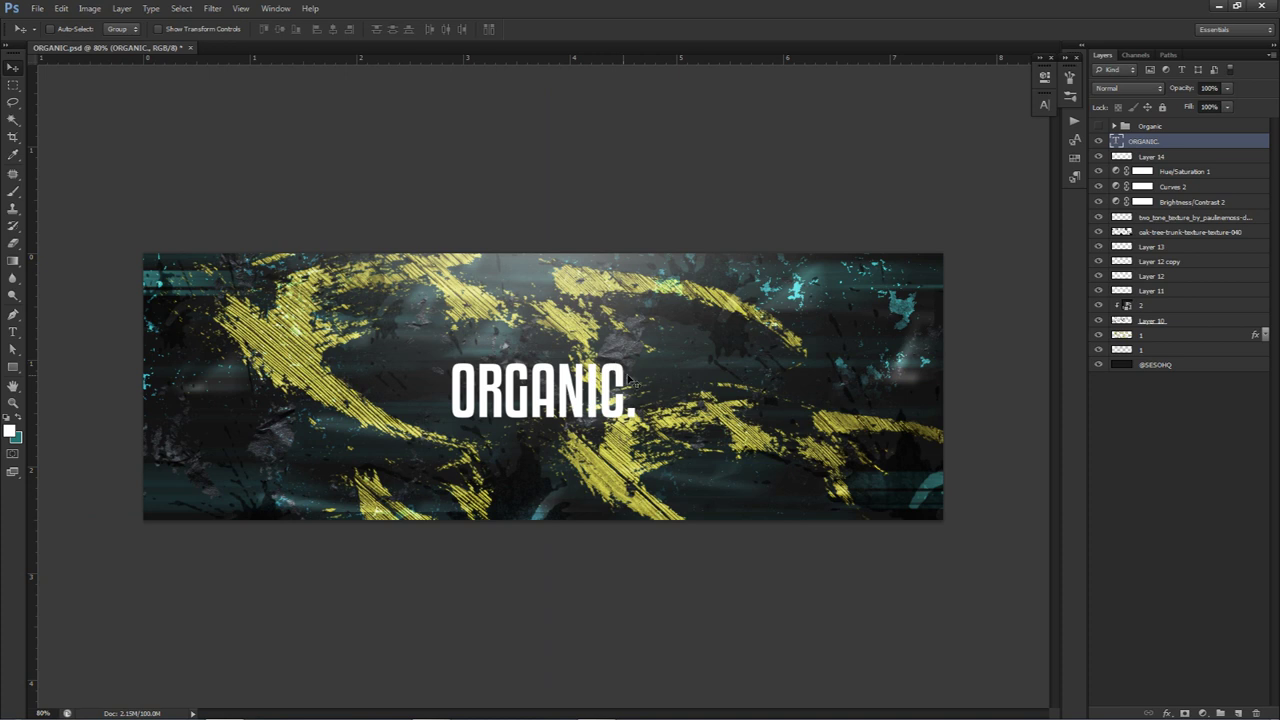
Fill a rectangle slightly larger than the title with white on a new layer directly below the text
left_click(1196, 158)
left_click(1236, 712)
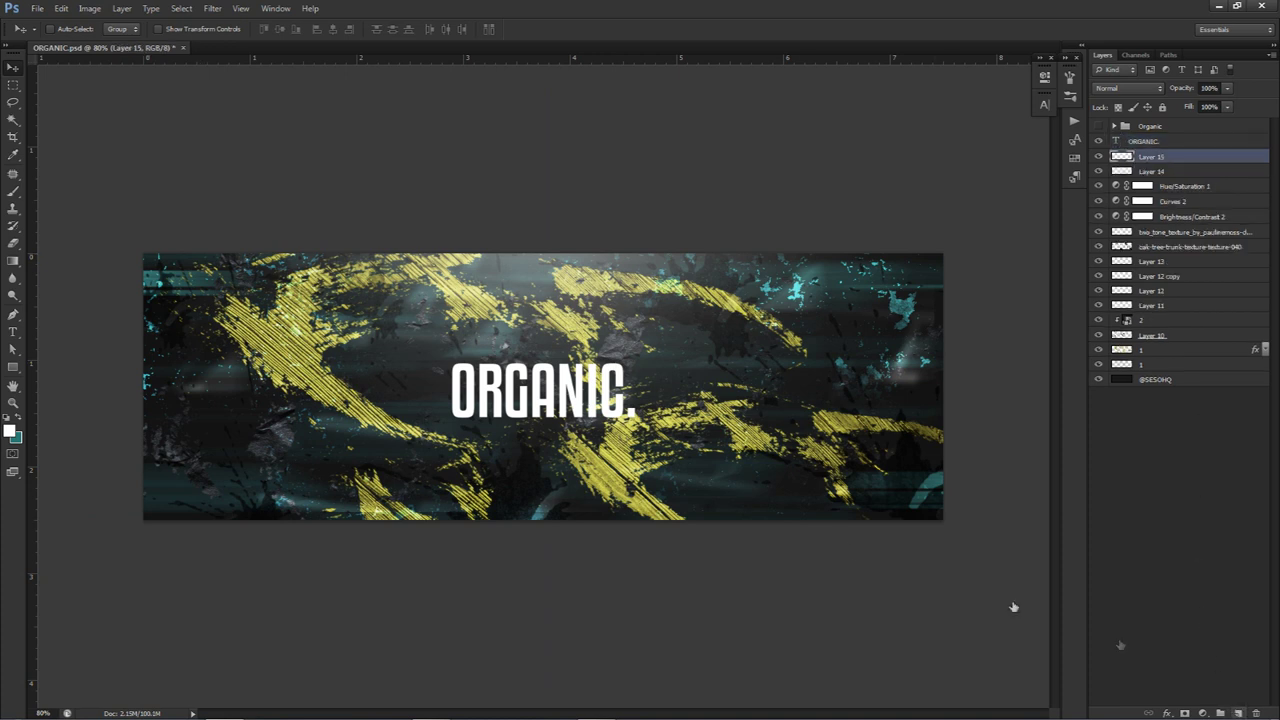
key("m")
right_click(20, 89)
left_click(52, 88)
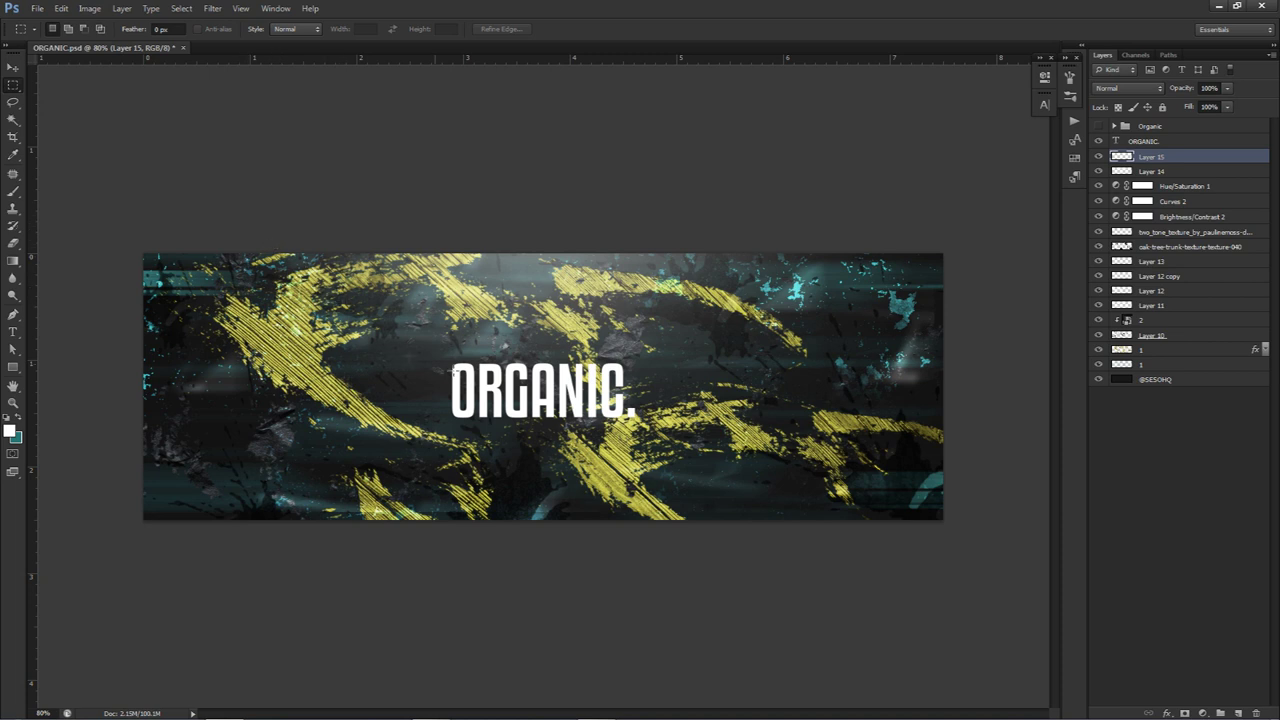
left_click_drag(432, 355, 646, 425)
key("alt+BackSpace")
key("ctrl+d")
Blend the white rectangle with Overlay at 37% opacity and fade out its ends with a soft eraser
left_click(1120, 88)
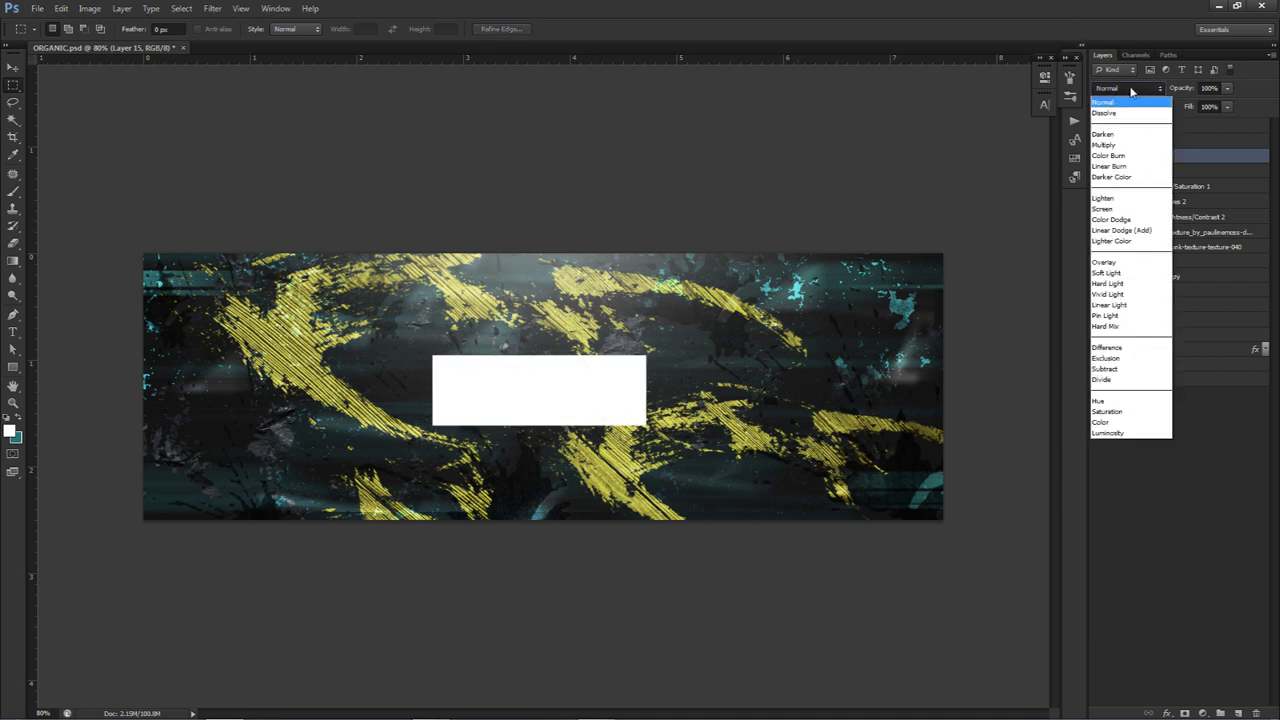
left_click(1104, 262)
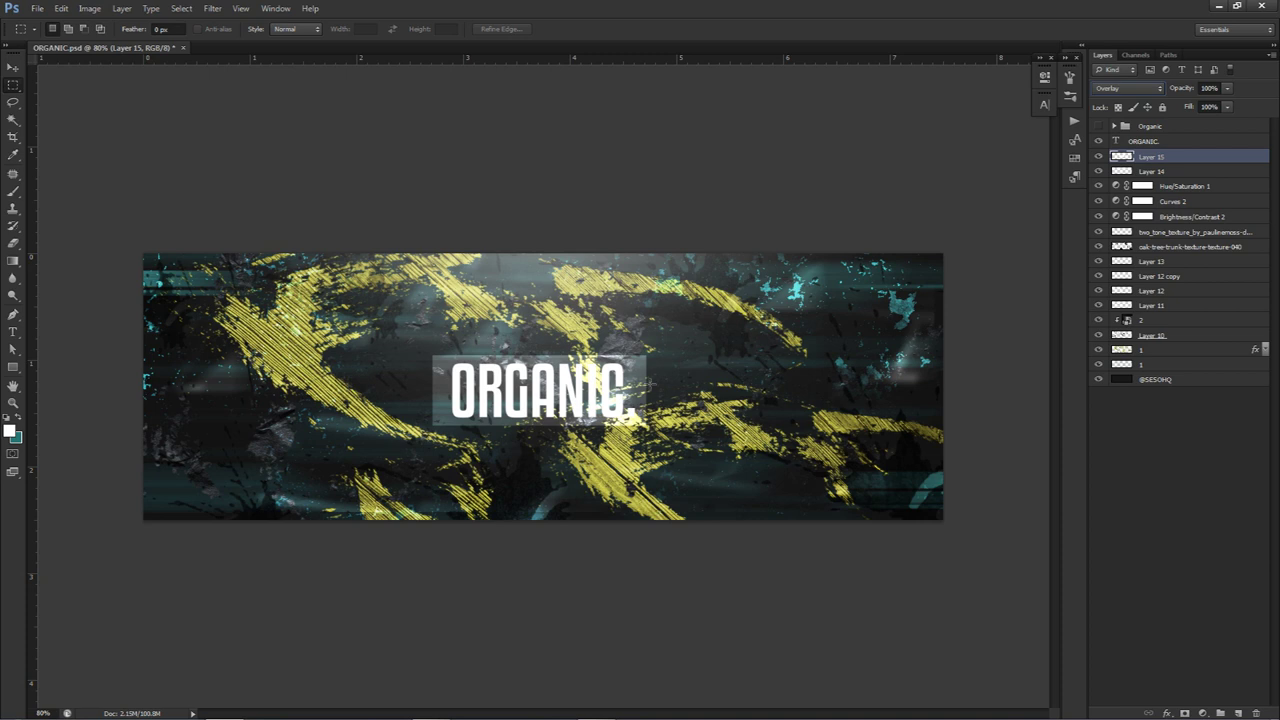
key("e")
mouse_move(480, 394)
left_mouse_down()
mouse_move(400, 386)
mouse_move(440, 386)
mouse_move(397, 340)
mouse_move(407, 434)
left_mouse_up()
mouse_move(662, 349)
left_mouse_down()
mouse_move(671, 447)
mouse_move(669, 374)
left_mouse_up()
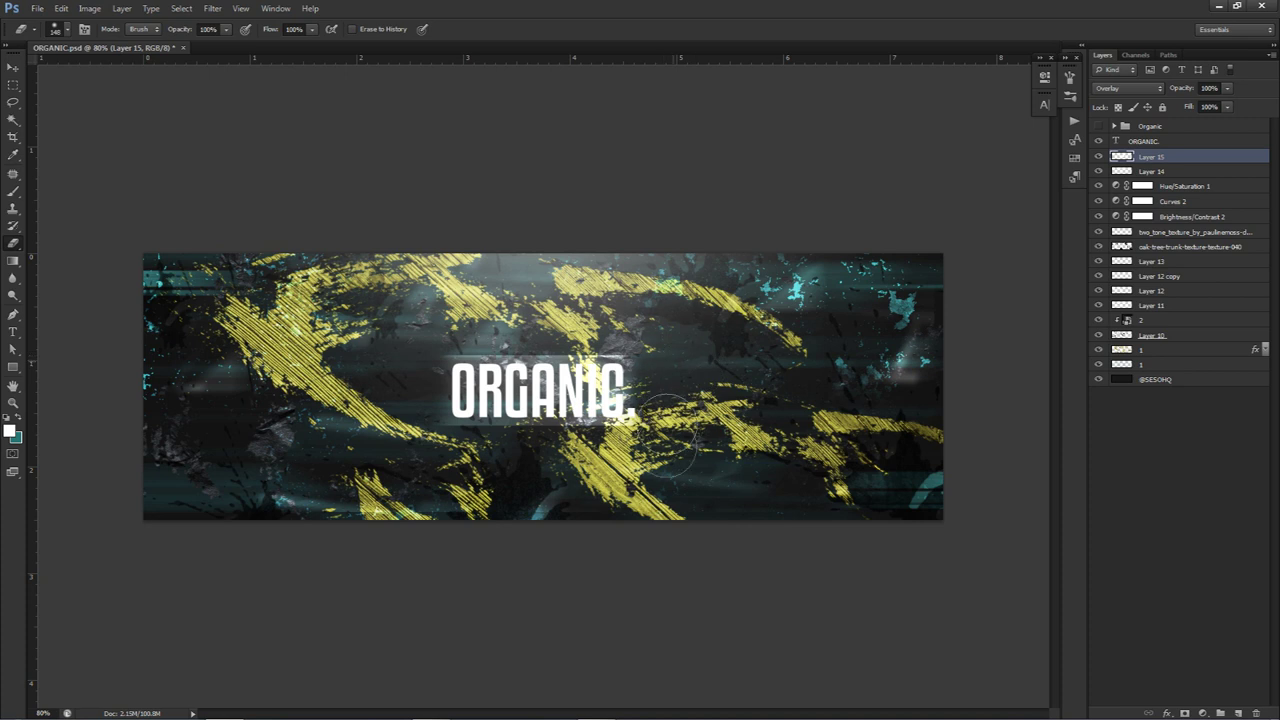
left_click_drag(1224, 89, 1193, 105)
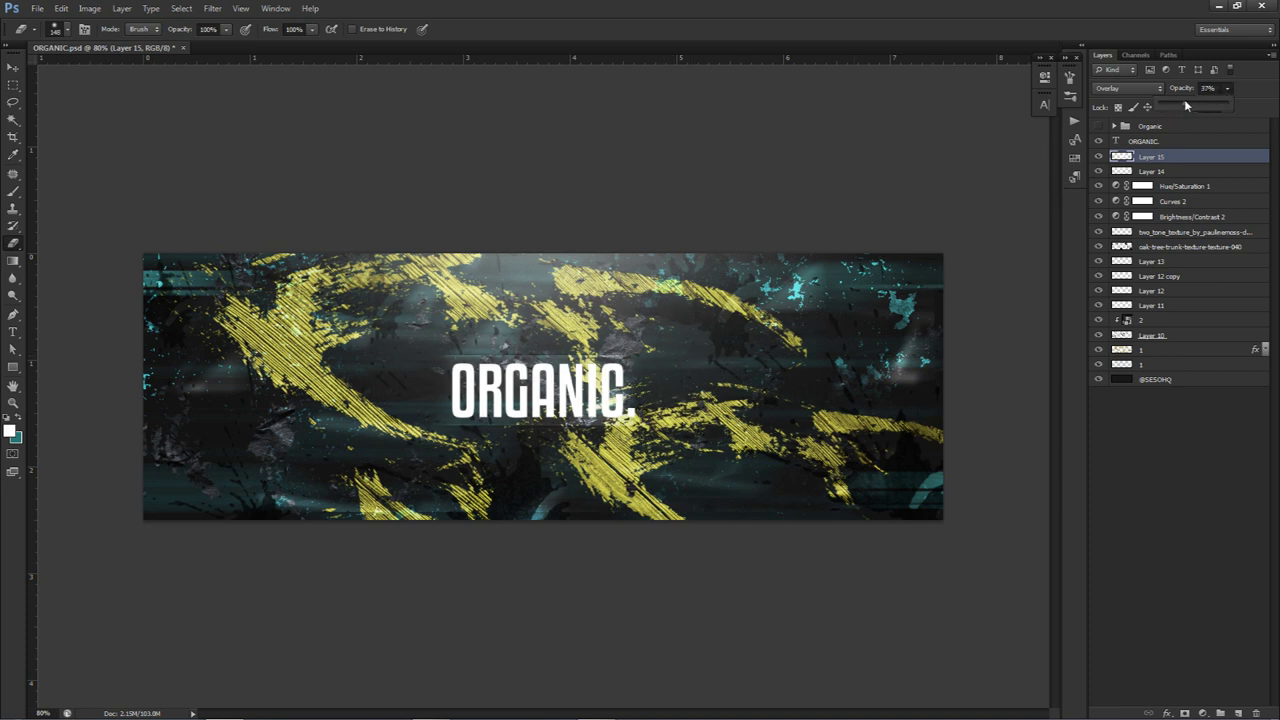
key("v")
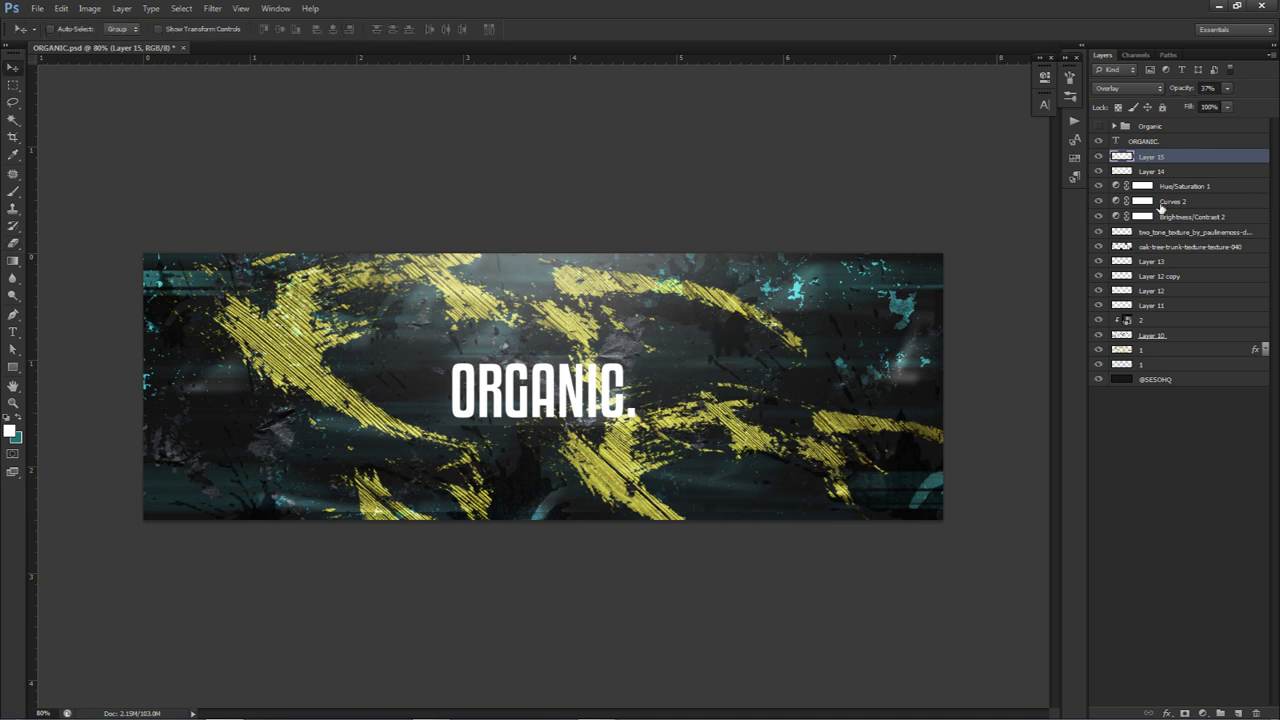
Compare the new artwork with the finished Organic group by switching the visibility of the layers and the group
left_click(1099, 126)
left_click(1099, 126)
left_click(1099, 126)
left_click(1099, 157)
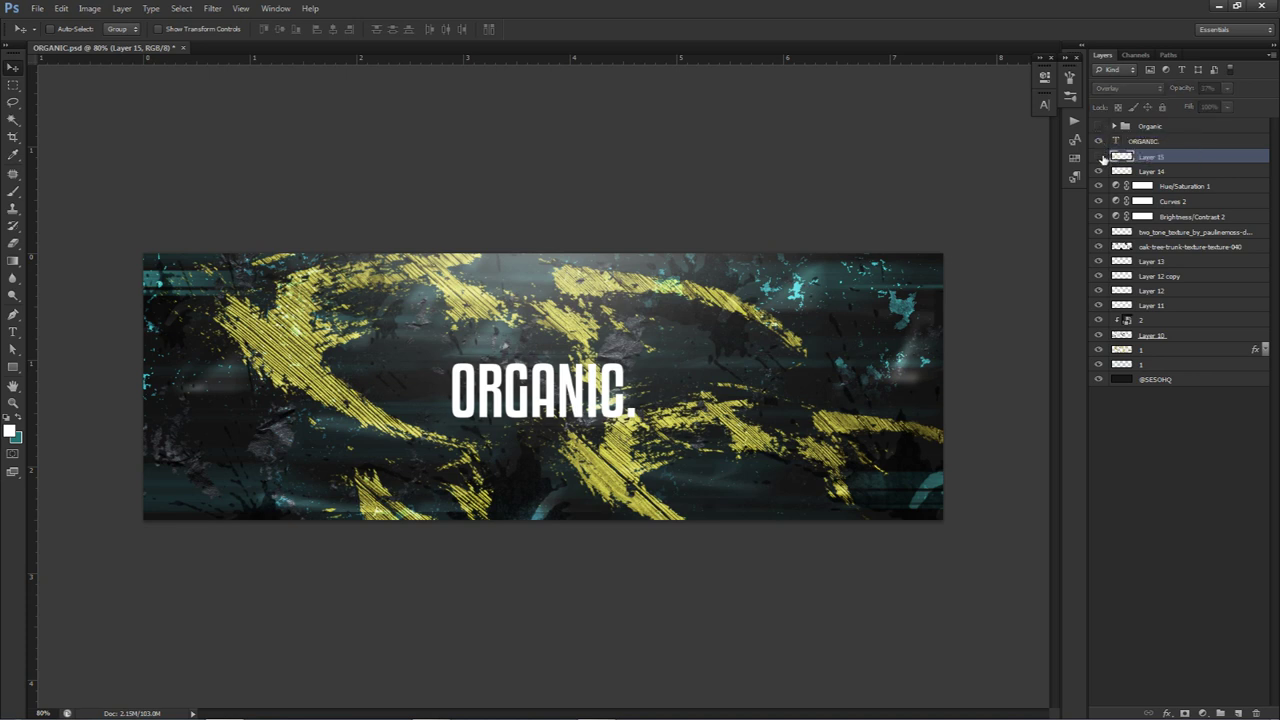
left_click(1100, 142)
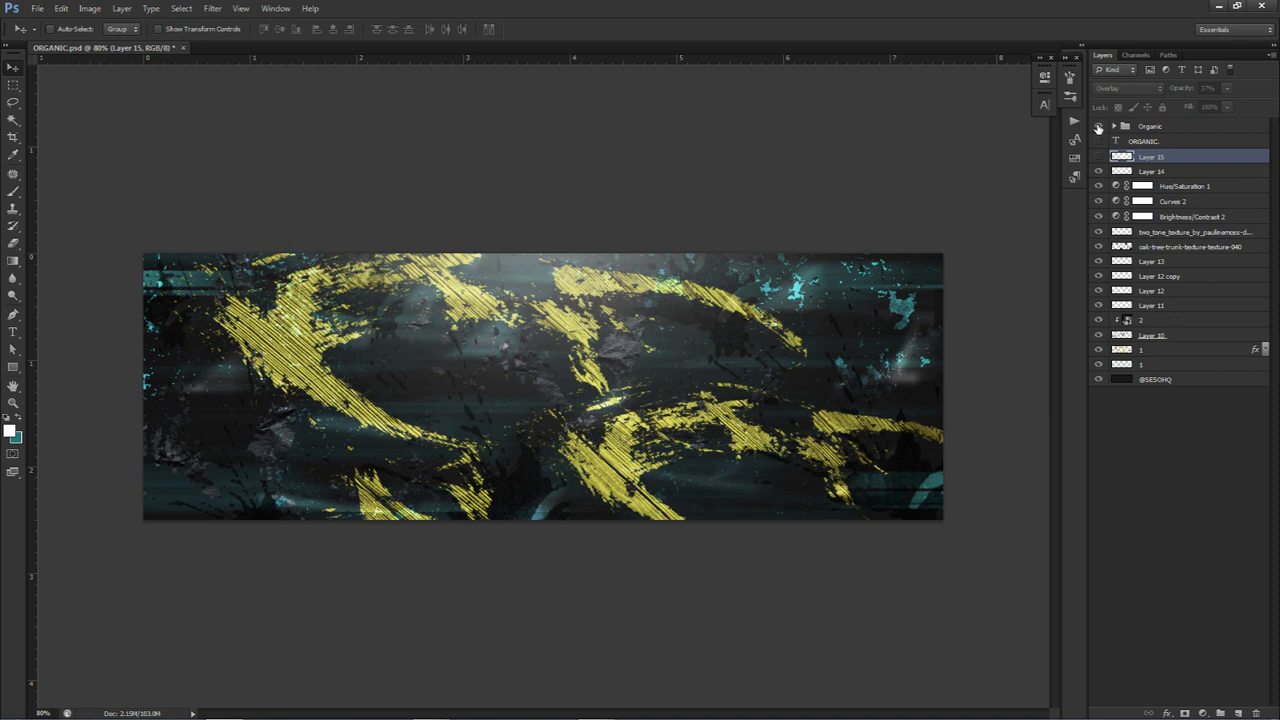
left_click(1099, 126)
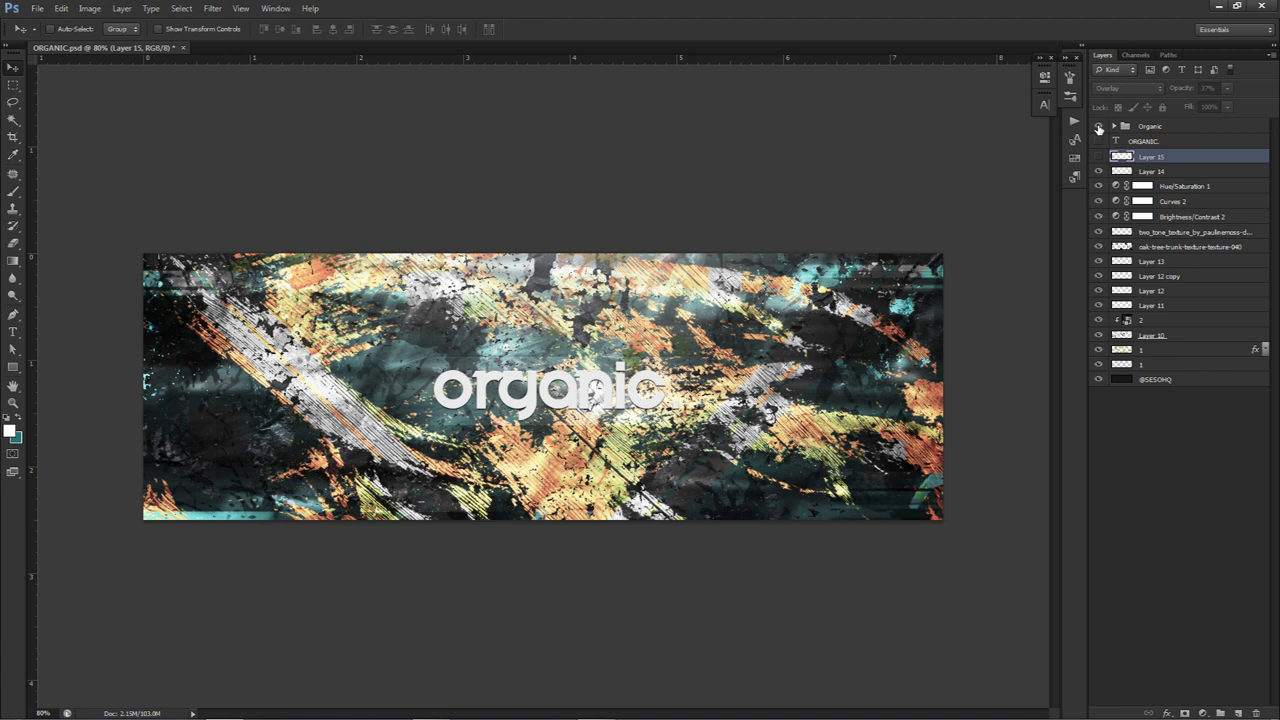
left_click(1152, 128)
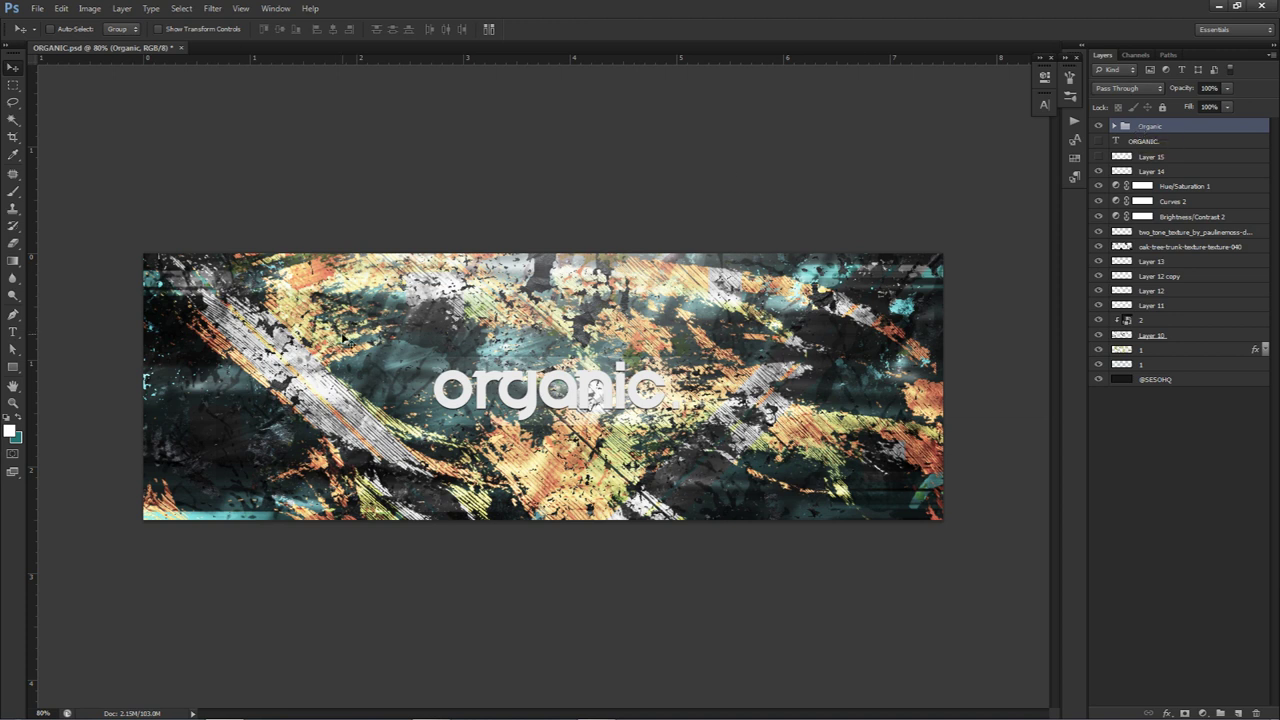
left_click_drag(1099, 244, 1100, 292)
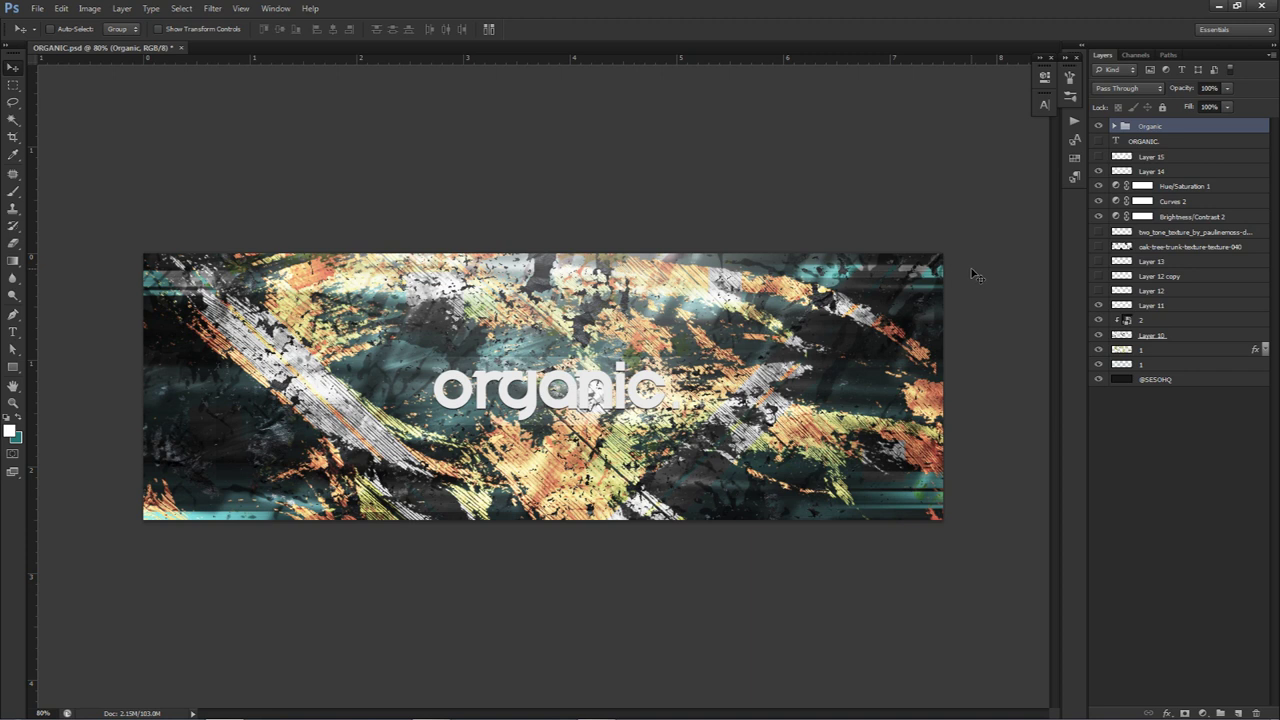
left_click_drag(1100, 237, 1099, 292)
left_click(1098, 126)
left_click(1098, 141)
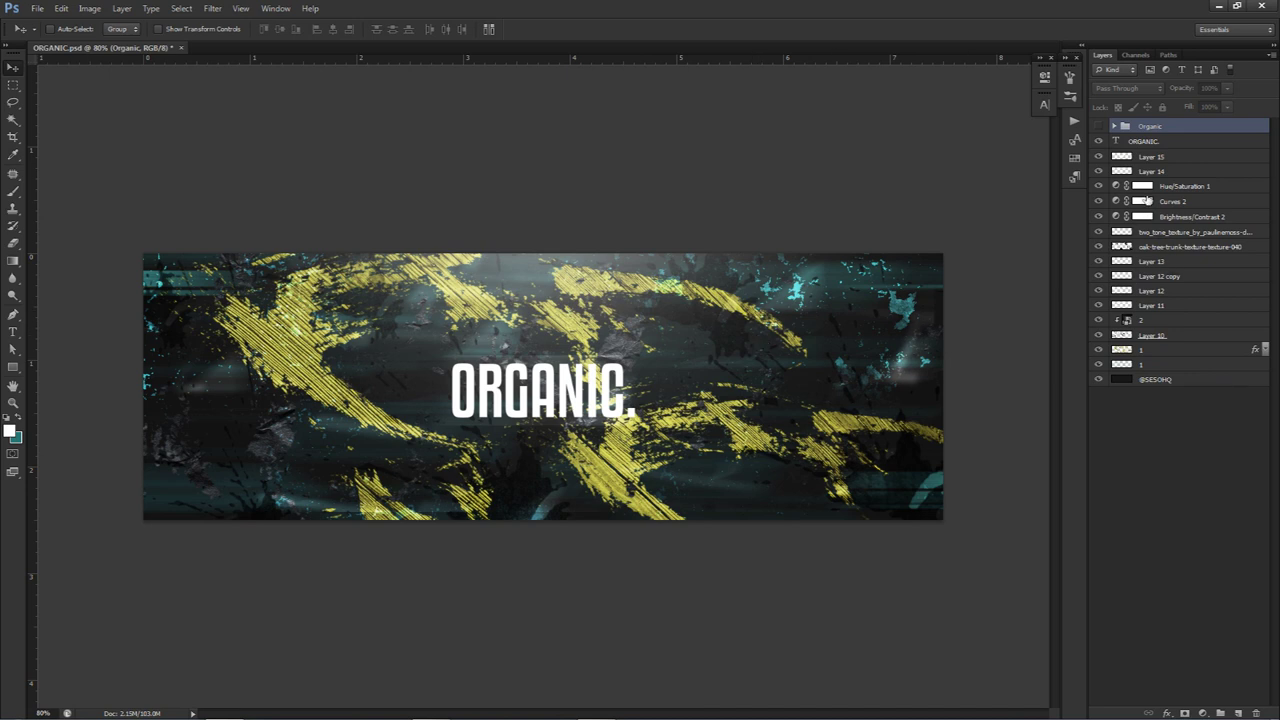
Add a Hue/Saturation adjustment layer above the title and shift the hue so the yellow strokes turn green and the teal turns blue
left_click(1150, 157)
left_click(1150, 143)
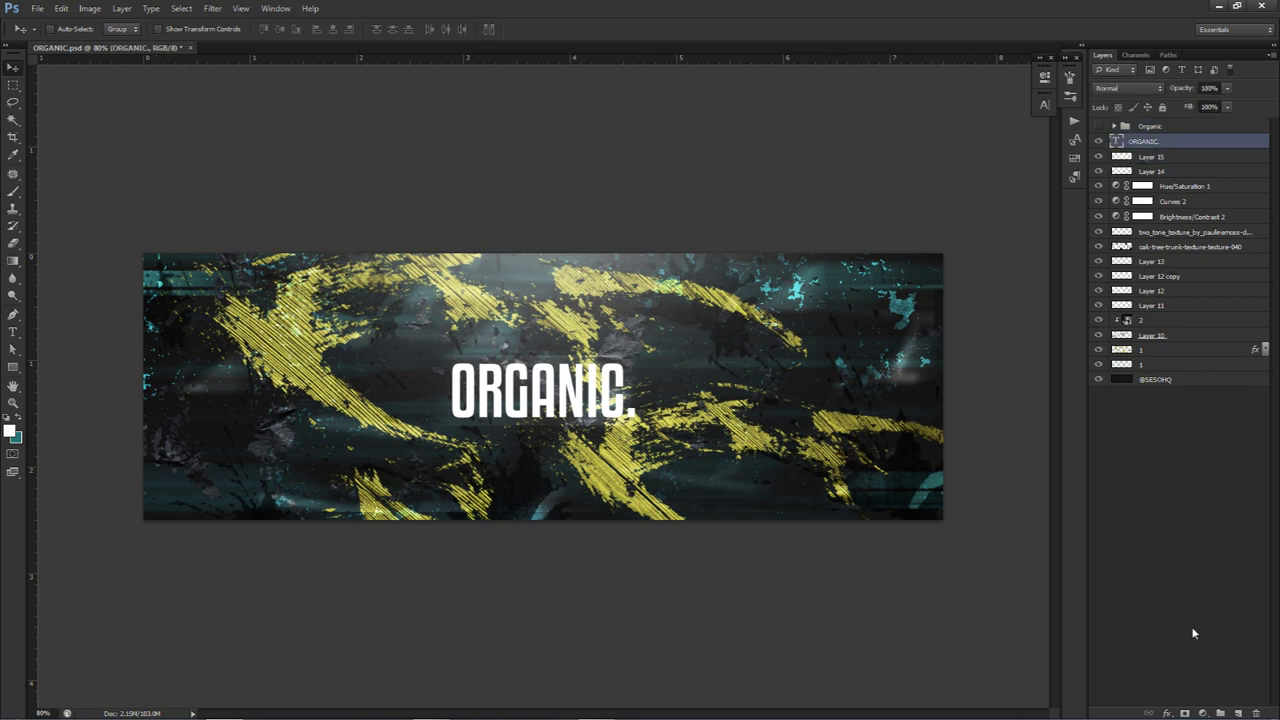
left_click(1205, 711)
left_click(1105, 546)
mouse_move(922, 158)
left_mouse_down()
mouse_move(842, 162)
mouse_move(967, 151)
mouse_move(944, 162)
left_mouse_up()
left_click(1043, 80)
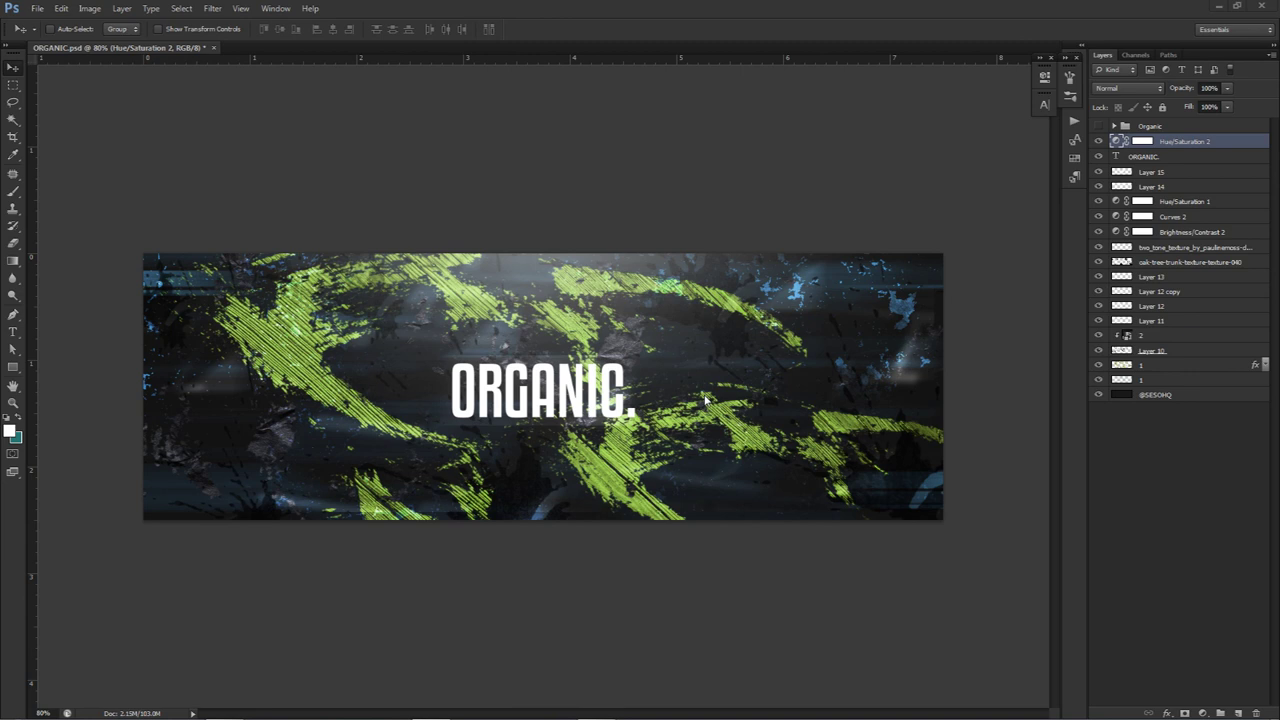
View the Organic group with the recoloured layers hidden, then restore the recoloured composition
left_click_drag(1099, 141, 1099, 380)
left_click(1098, 126)
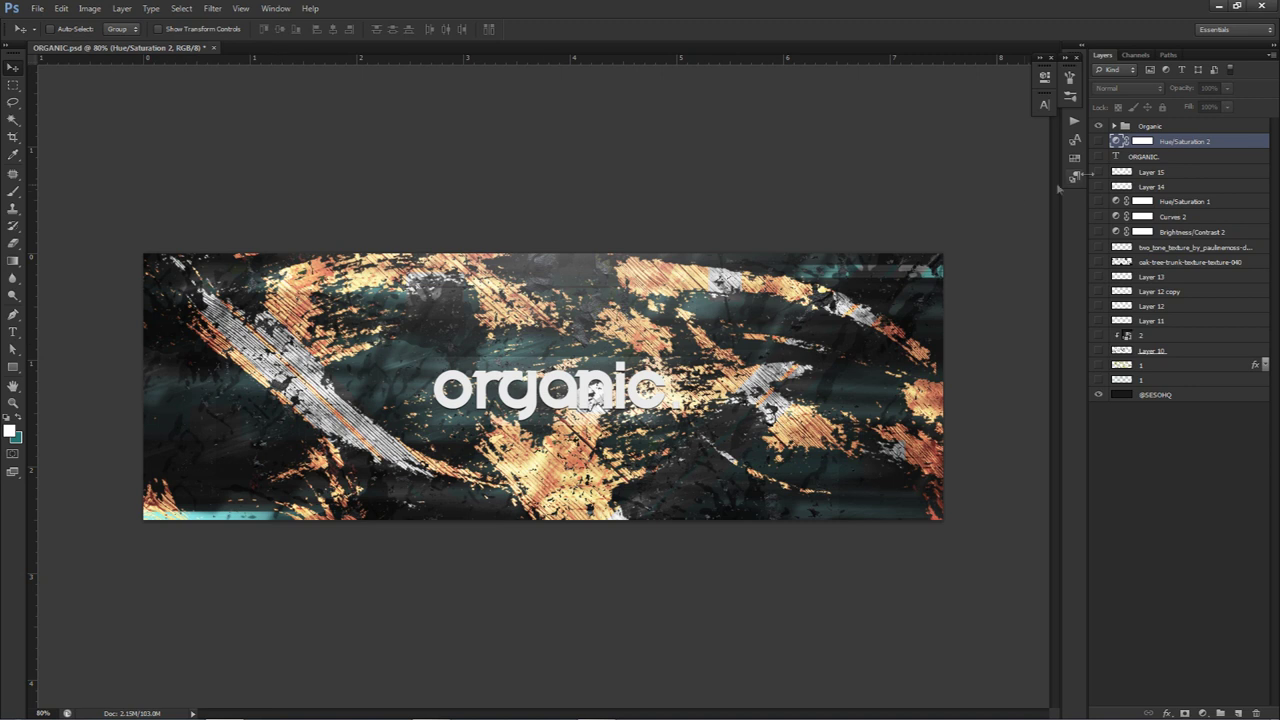
left_click_drag(1099, 127, 1099, 394)
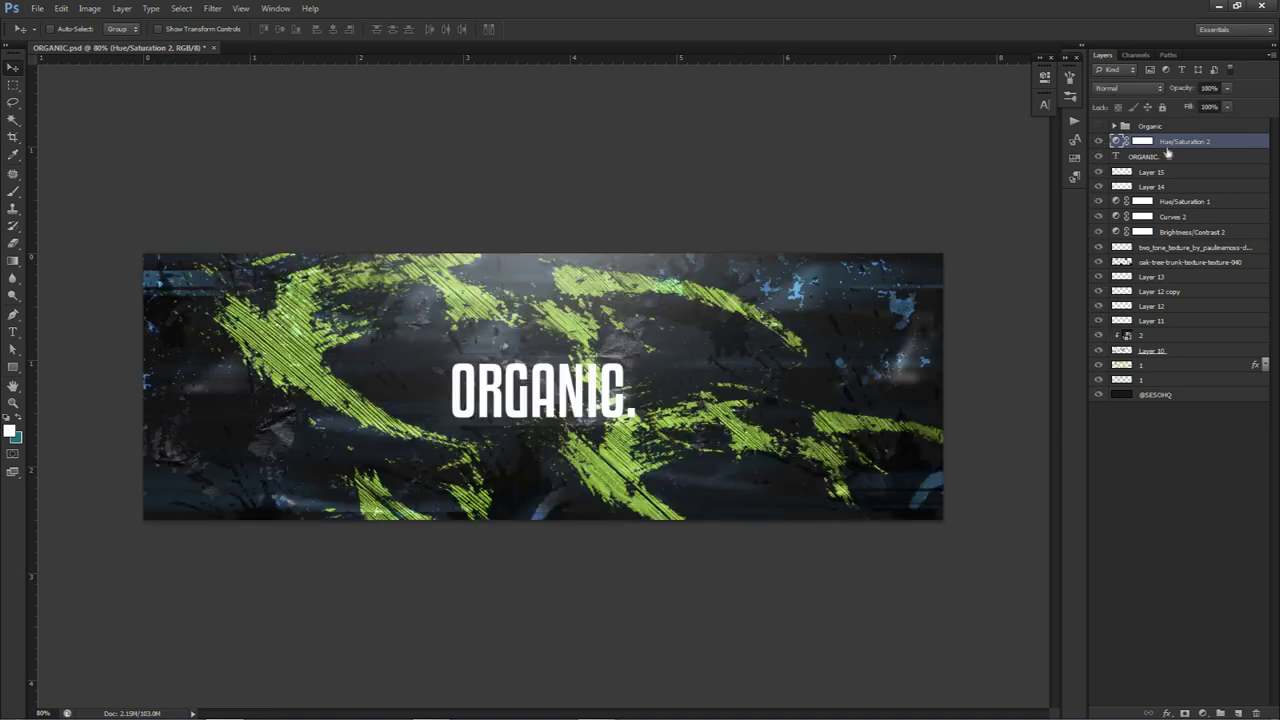
Fill a thin full-width horizontal strip with white on a new layer in the upper part of the banner
left_click(1239, 708)
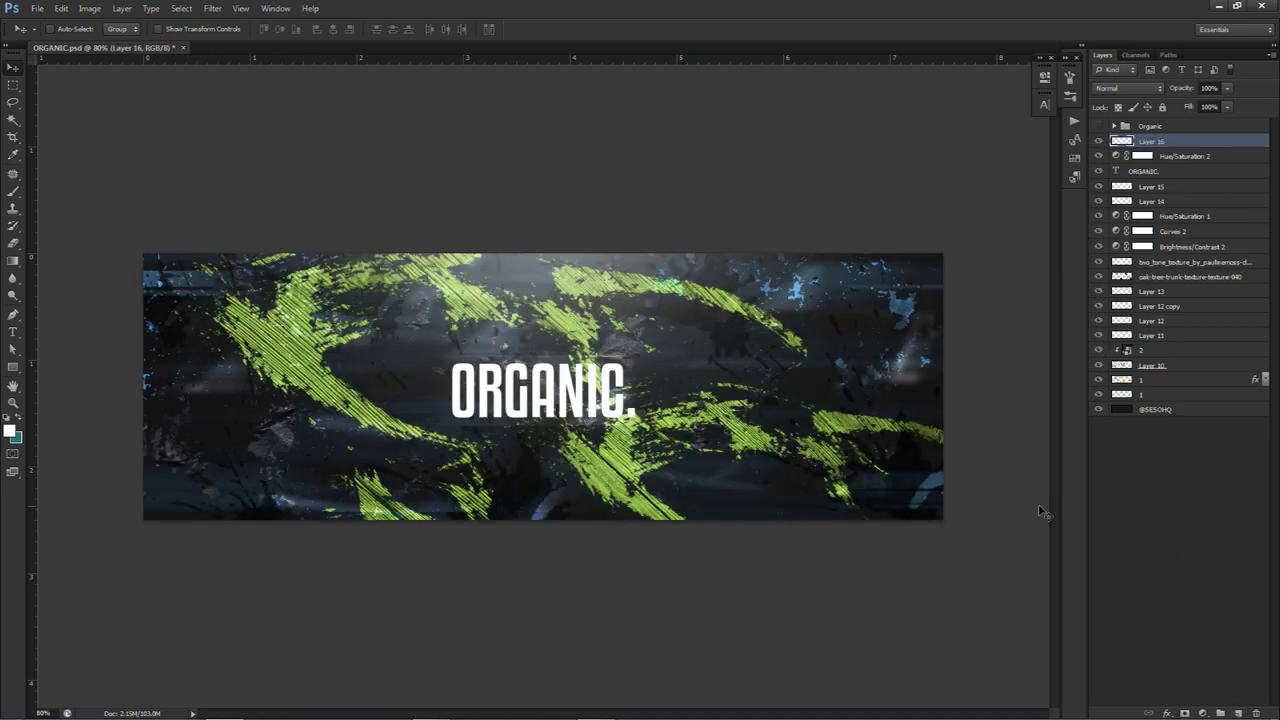
key("m")
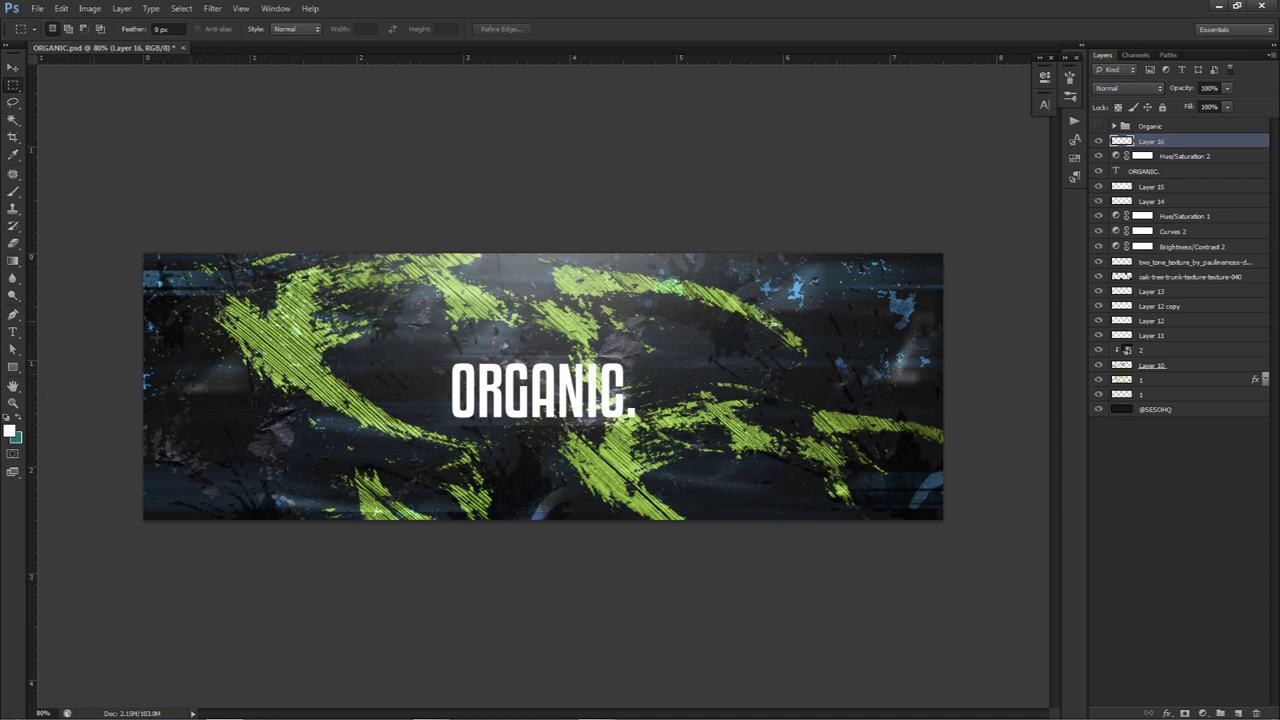
left_click_drag(142, 290, 960, 310)
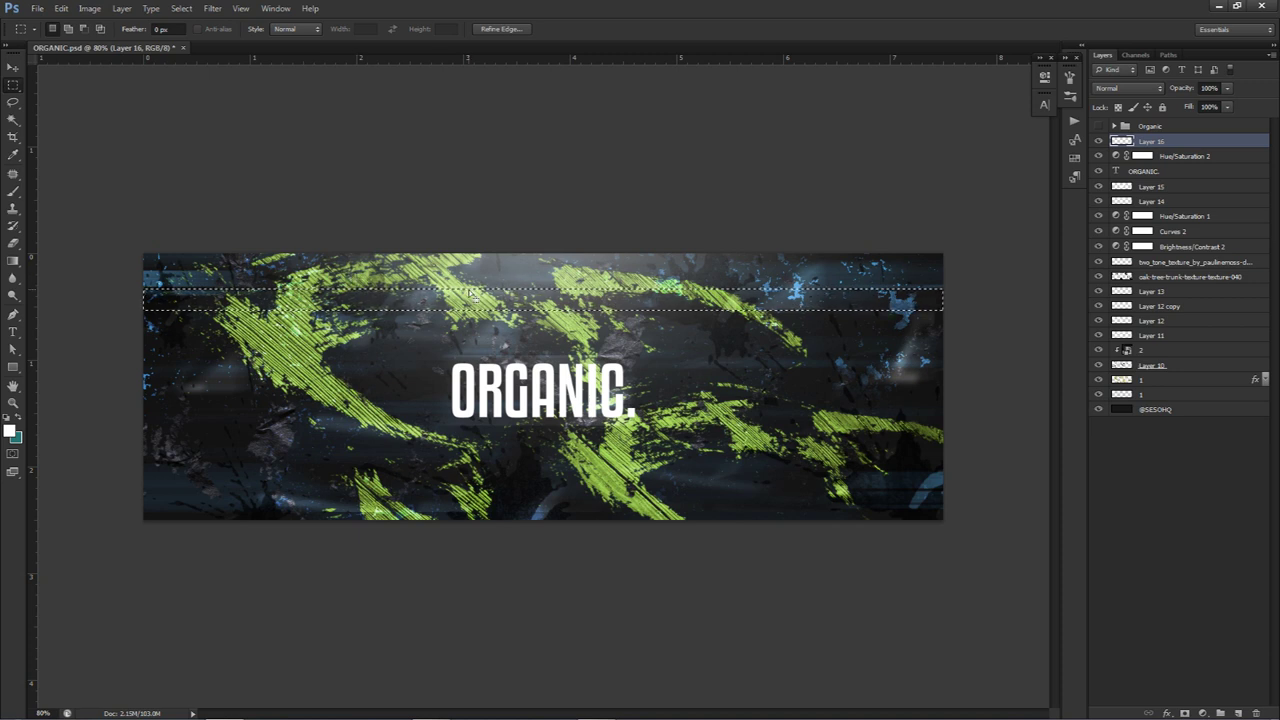
key("alt+BackSpace")
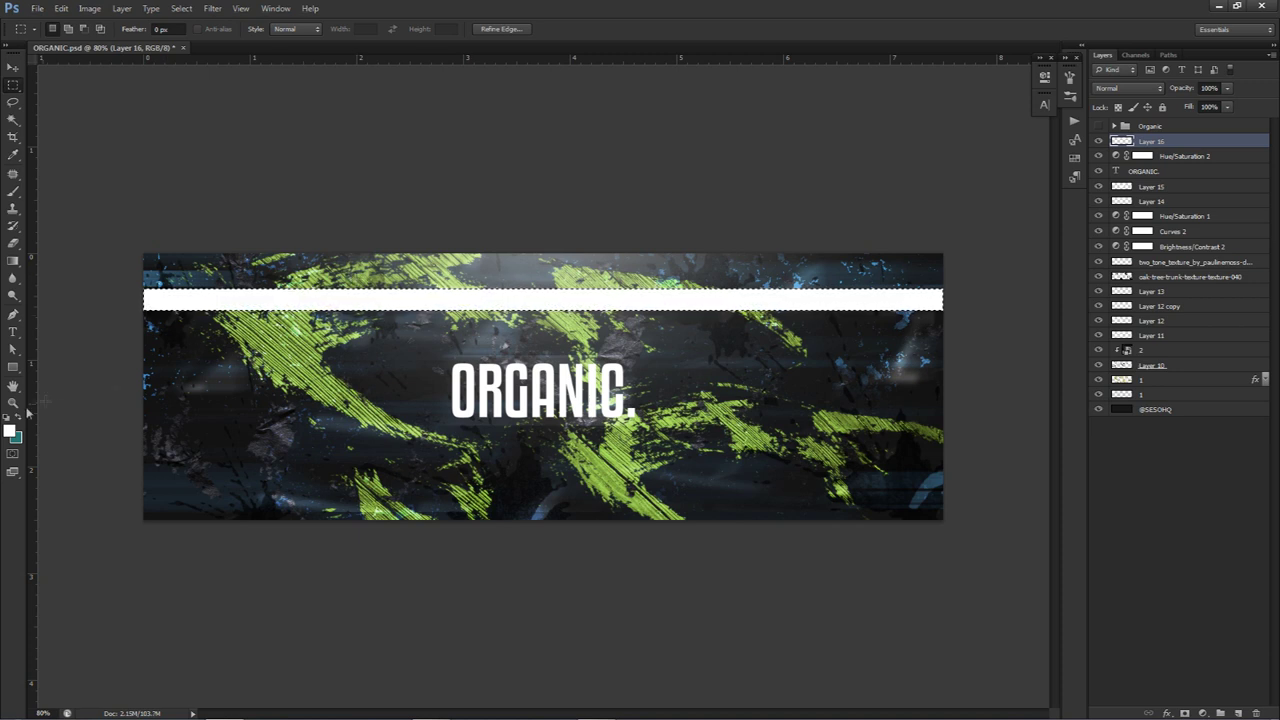
Rotate the white strip into a diagonal that descends to the right and move it to the banner's left side
key("v")
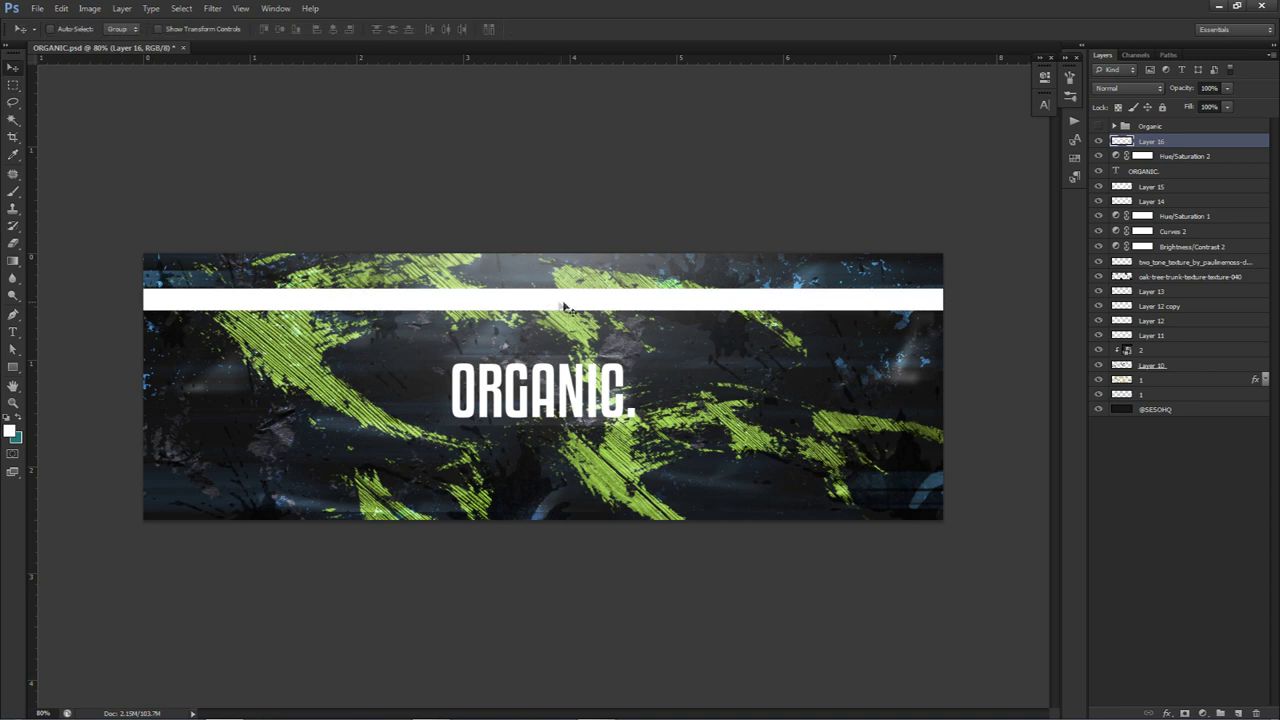
key("ctrl+t")
left_click_drag(963, 283, 851, 546)
key("Return")
left_click_drag(775, 418, 535, 529)
Duplicate the diagonal stripe parallel to the first, merge the two stripes into one layer and shift the pair slightly left
left_click_drag(402, 475, 437, 467)
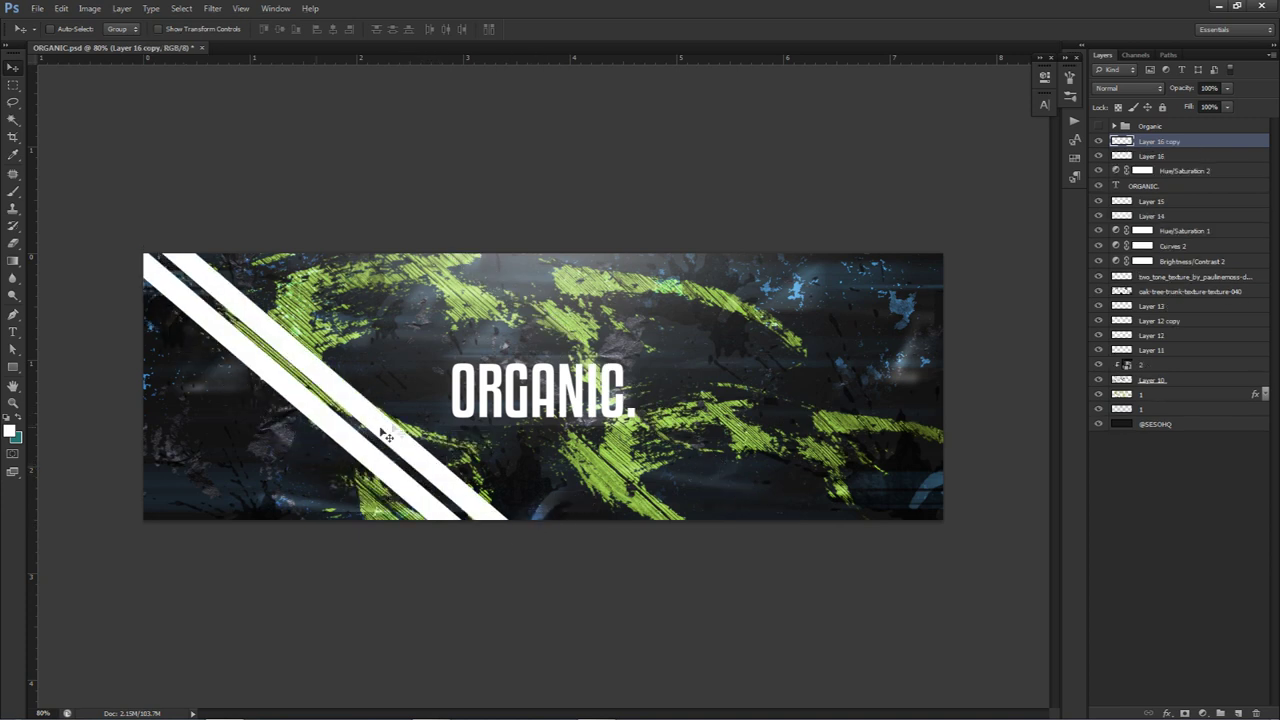
left_click(1168, 157, "shift")
key("ctrl+e")
left_click_drag(562, 452, 547, 452)
Duplicate the diagonal stripe pair, flip the copy horizontally and place it on the banner's right side so it mirrors the first pair
left_click_drag(398, 437, 782, 411)
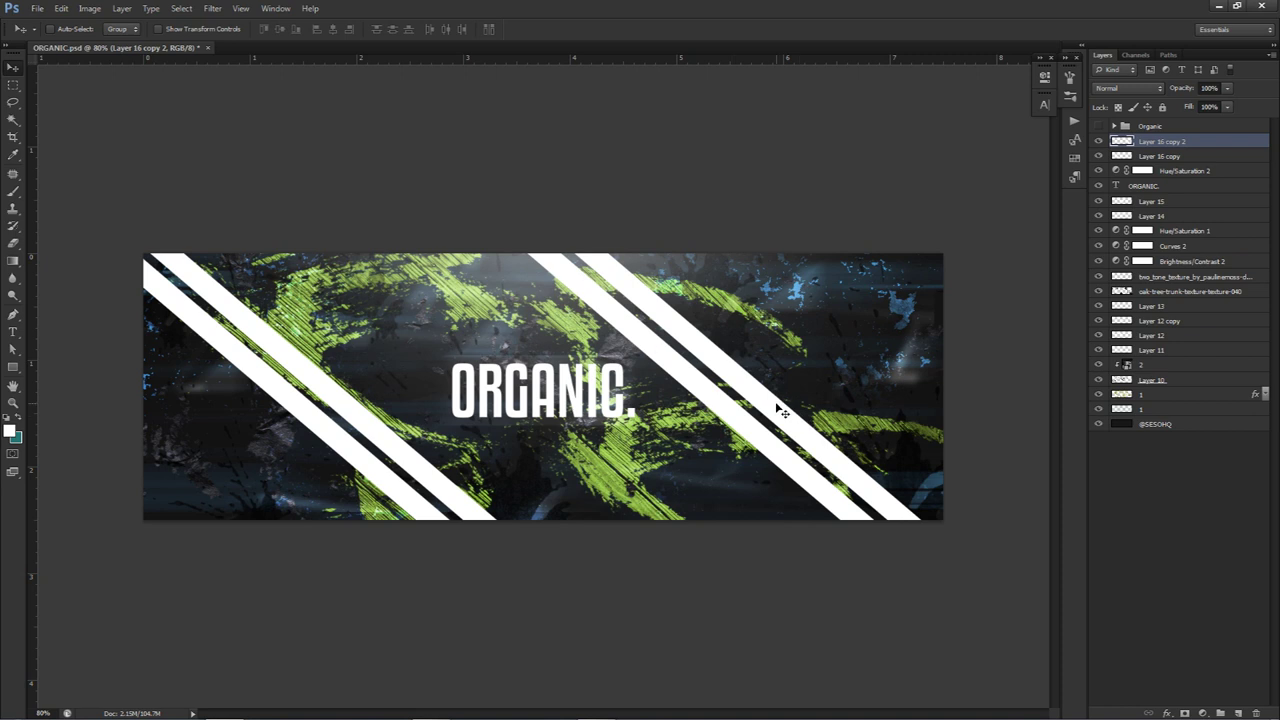
key("ctrl+t")
right_click(738, 395)
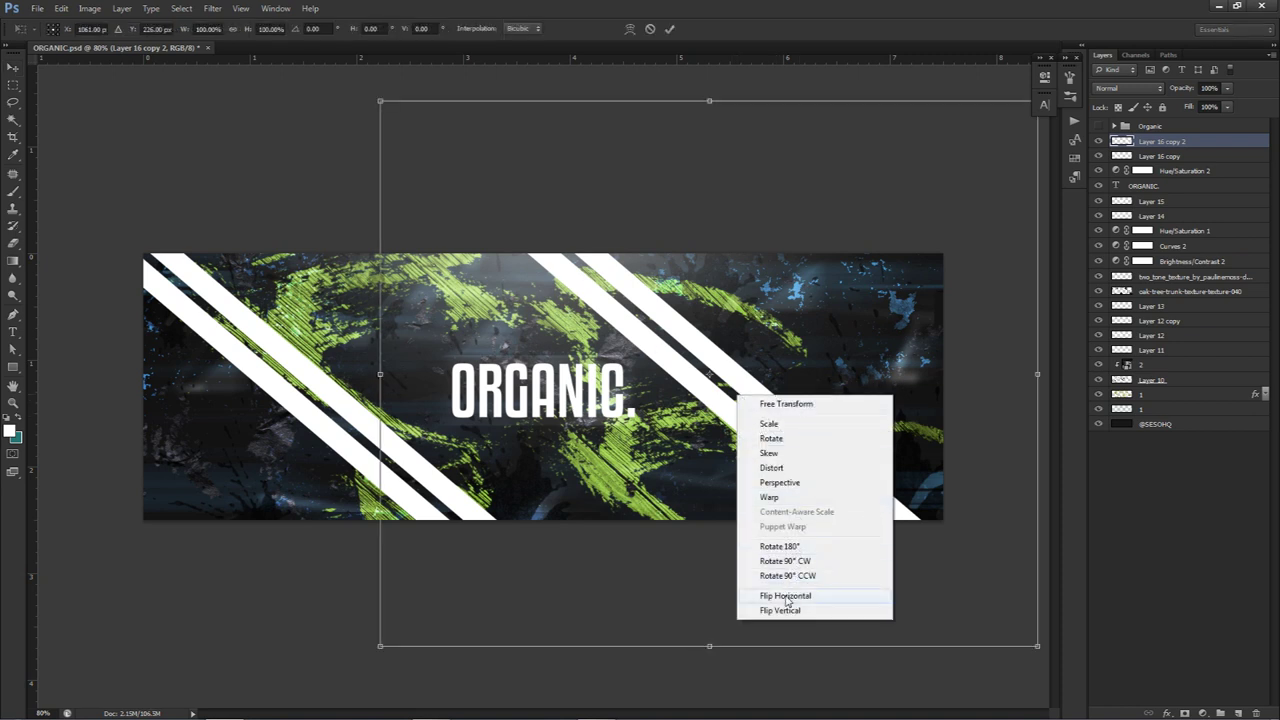
left_click(787, 596)
key("Return")
left_click_drag(585, 458, 661, 462)
Set both stripe-pair layers to the Hue blend mode and shift them together slightly left
left_click(1165, 157, "shift")
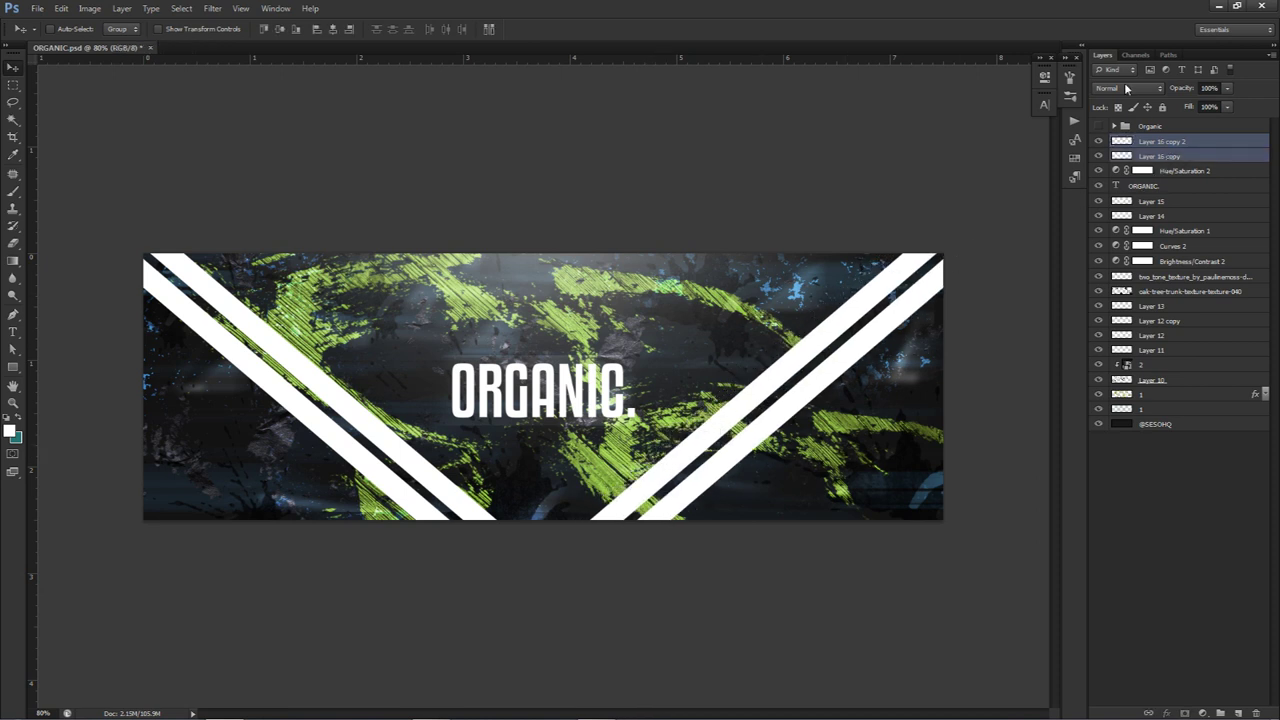
left_click(1126, 89)
left_click(1096, 399)
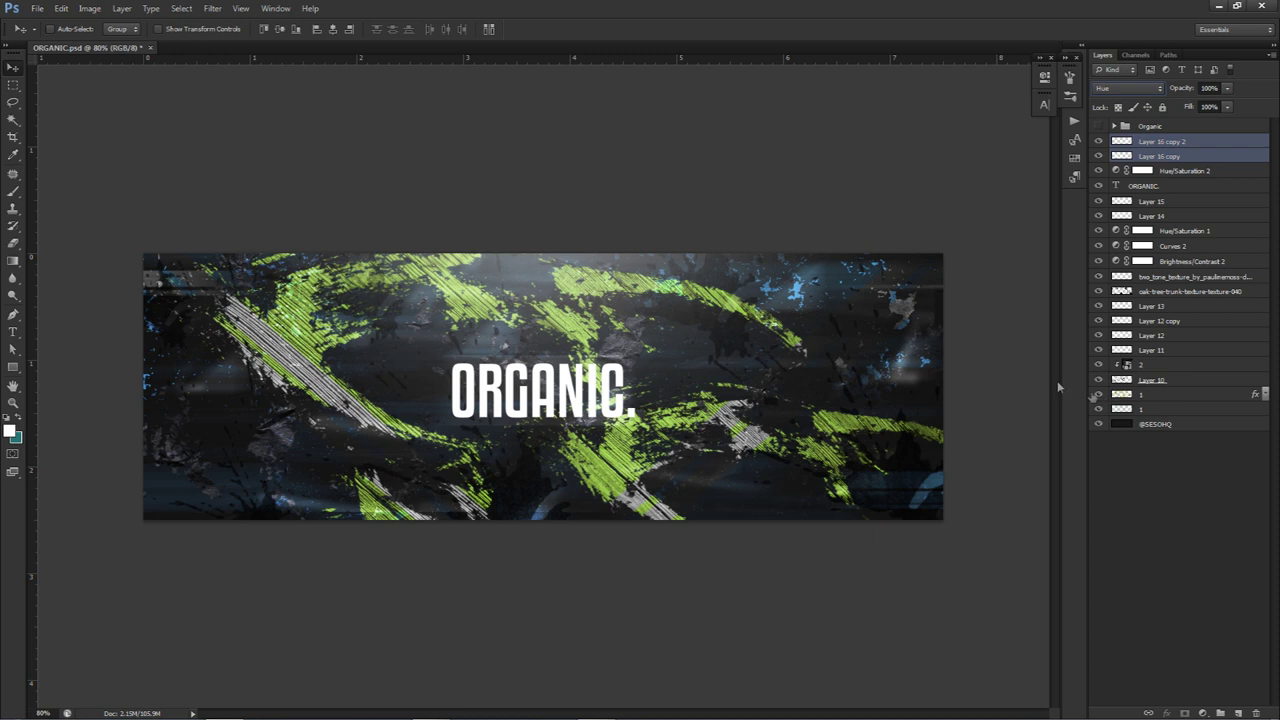
left_click_drag(885, 376, 860, 373)
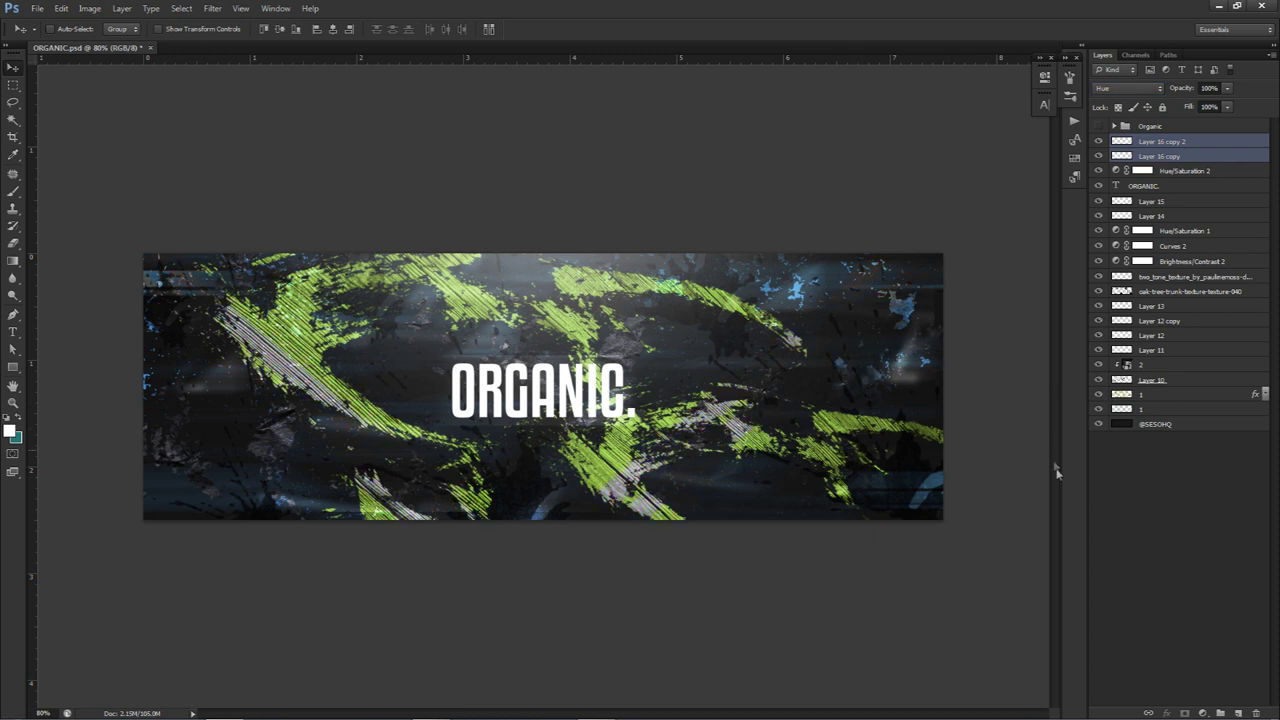
Fill a small square with white on a new layer and scatter duplicates across the banner to make five squares
left_click(1238, 712)
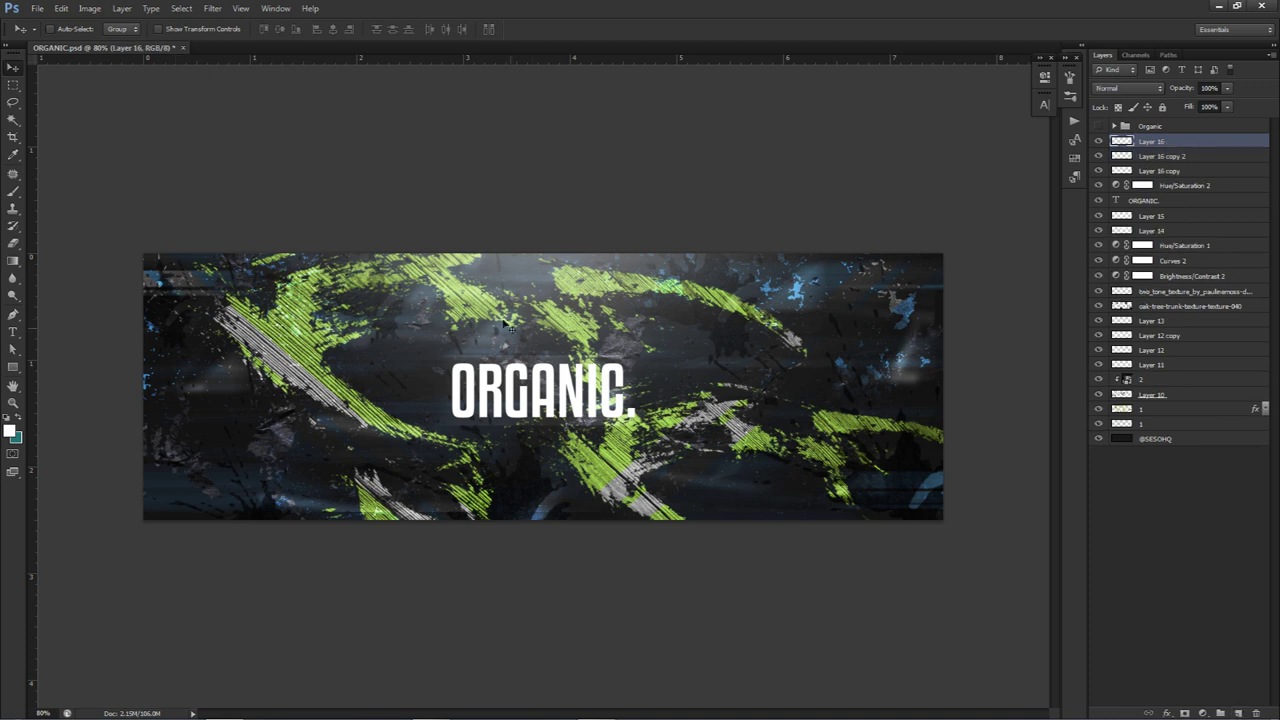
key("m")
left_click_drag(452, 293, 862, 503)
key("alt+BackSpace")
key("ctrl+d")
key("v")
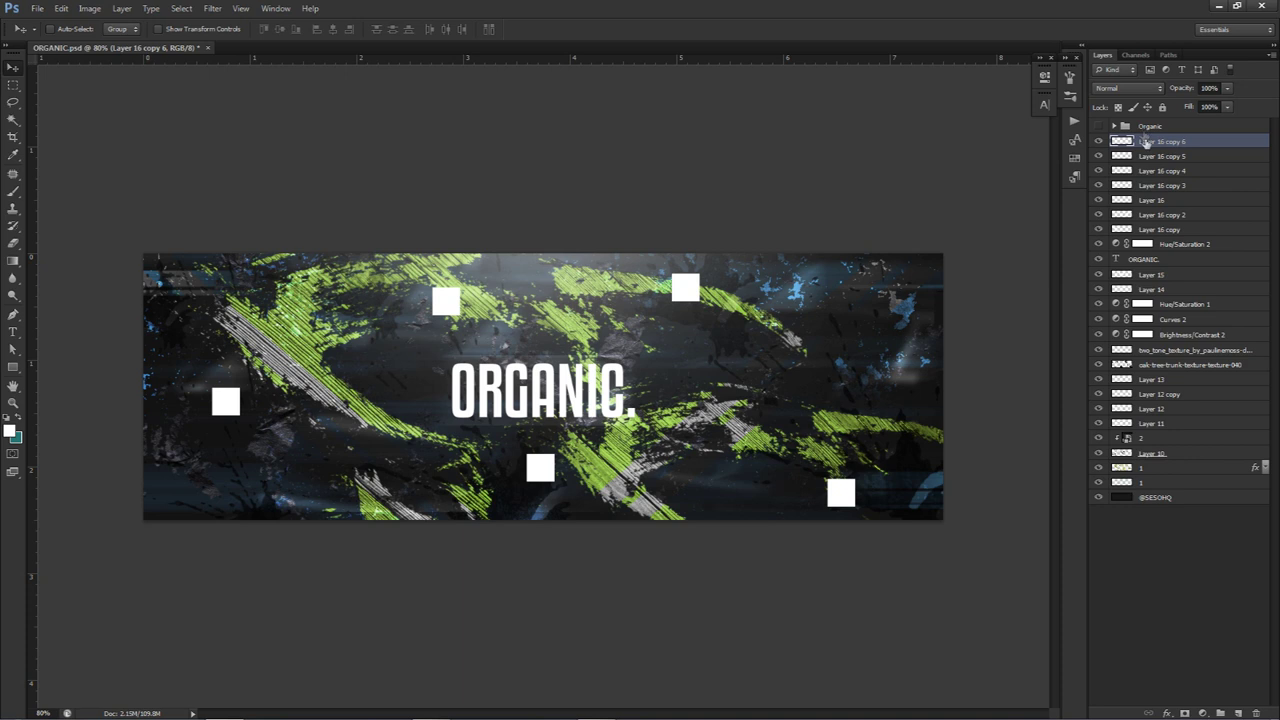
Merge the five white square layers into one layer and set it to the Hue blend mode
left_click(1180, 201, "shift")
key("ctrl+e")
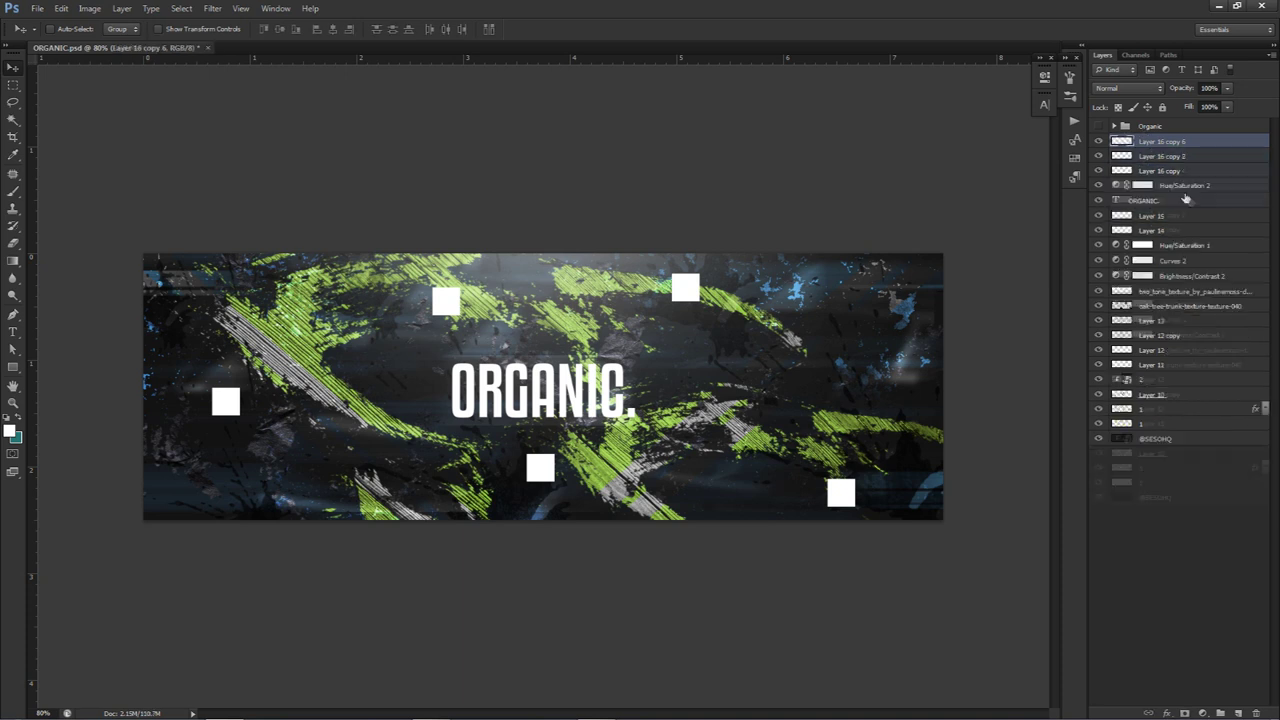
left_click(1128, 88)
left_click(1105, 401)
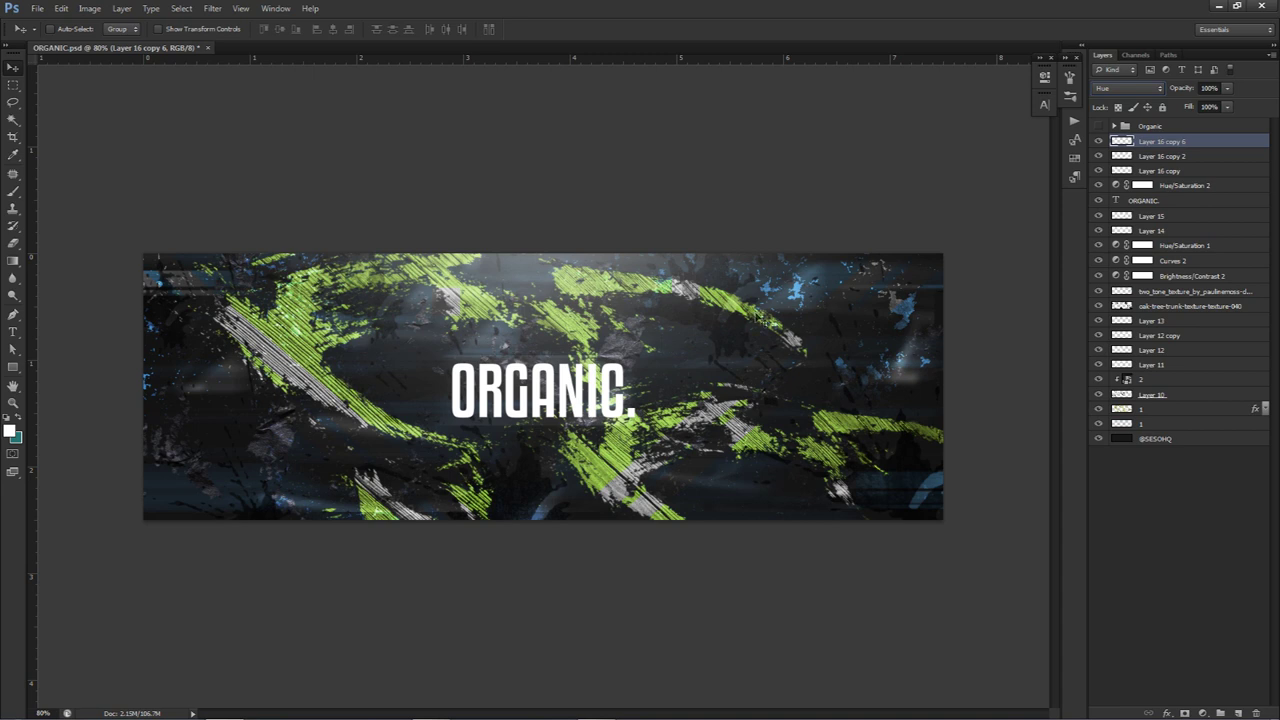
Hide the squares layer and both stripe layers to compare the banner without them, then show all three again
left_click_drag(1098, 141, 1097, 173)
left_click(1097, 173)
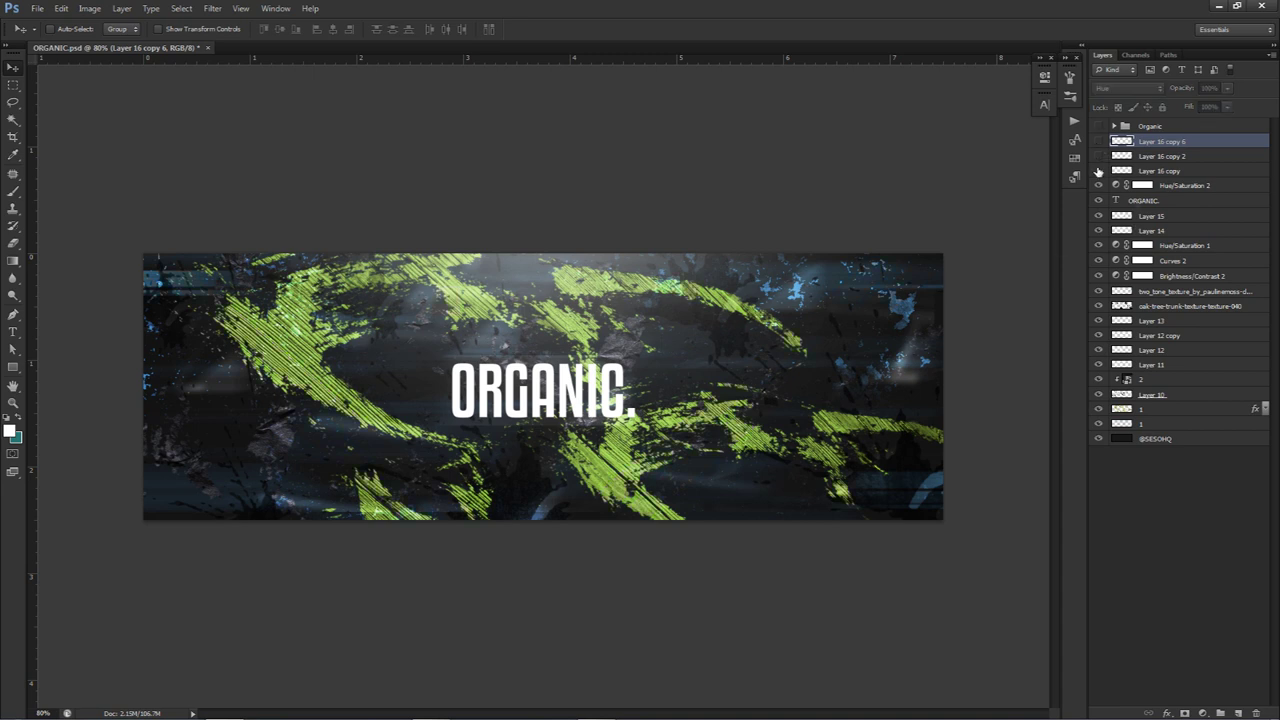
left_click_drag(1098, 172, 1100, 141)
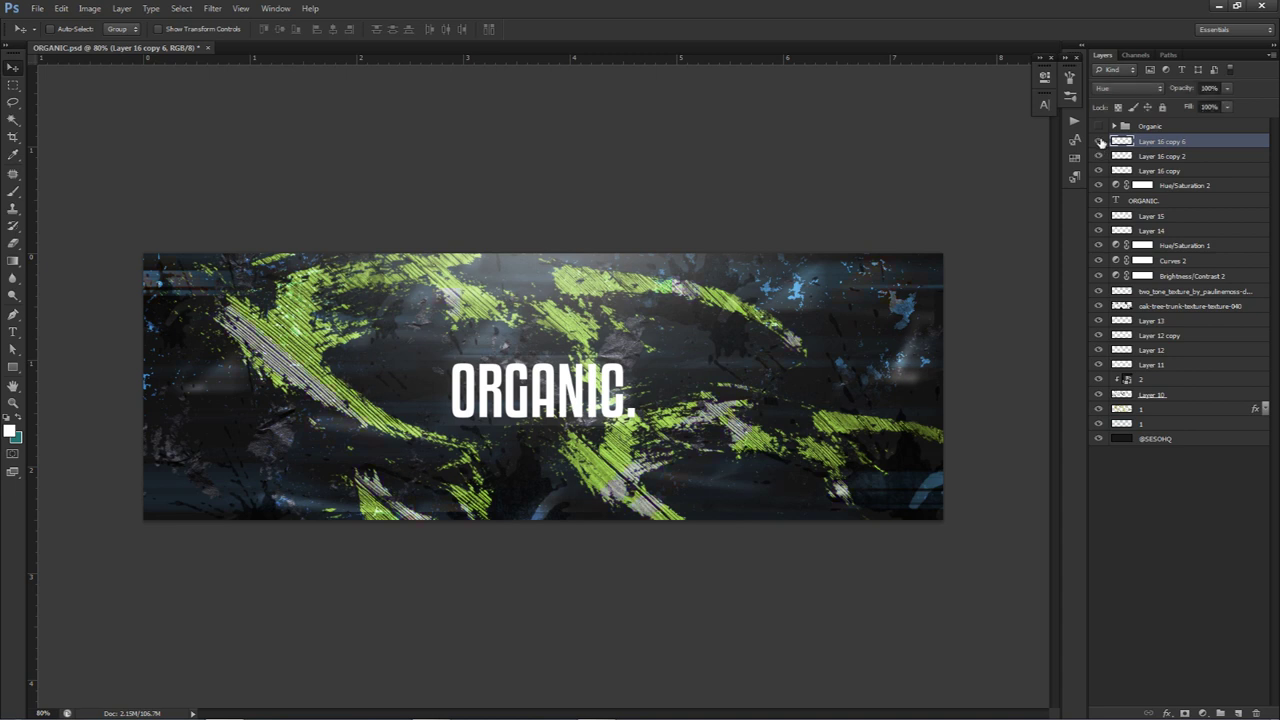